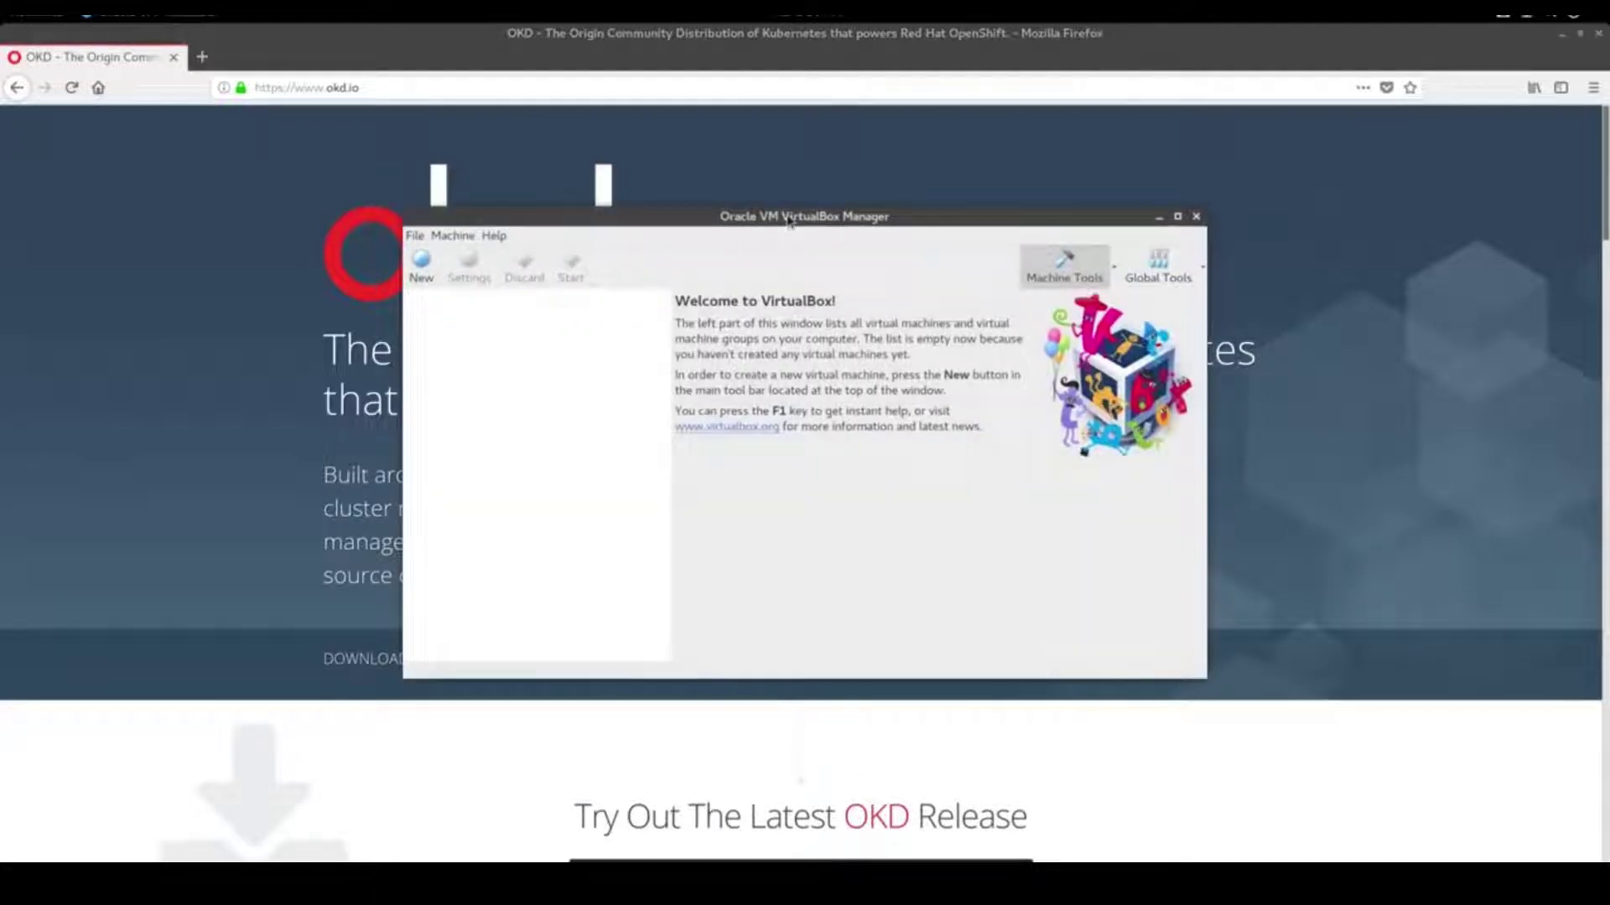
Minimize Firefox and move the VirtualBox Manager window up and to the left
{"action": "left_click", "coordinate": [1562, 34]}
{"action": "left_click_drag", "start_coordinate": [913, 218], "coordinate": [830, 59]}
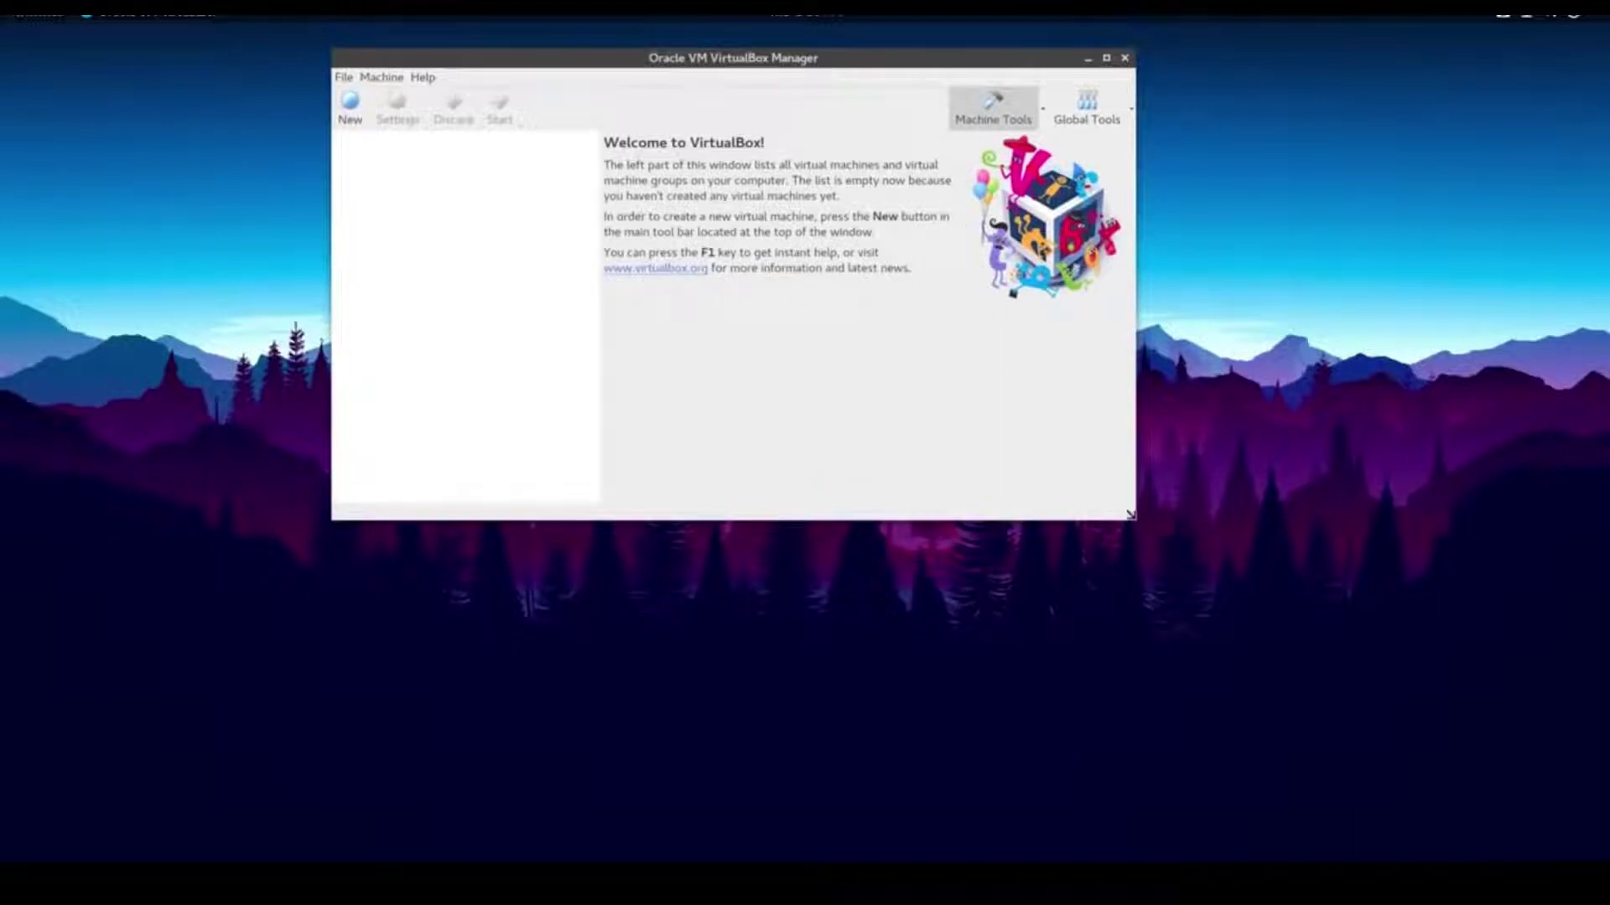
Enlarge the VirtualBox Manager and start a new machine named techdope
{"action": "left_click_drag", "start_coordinate": [1130, 514], "coordinate": [1399, 757]}
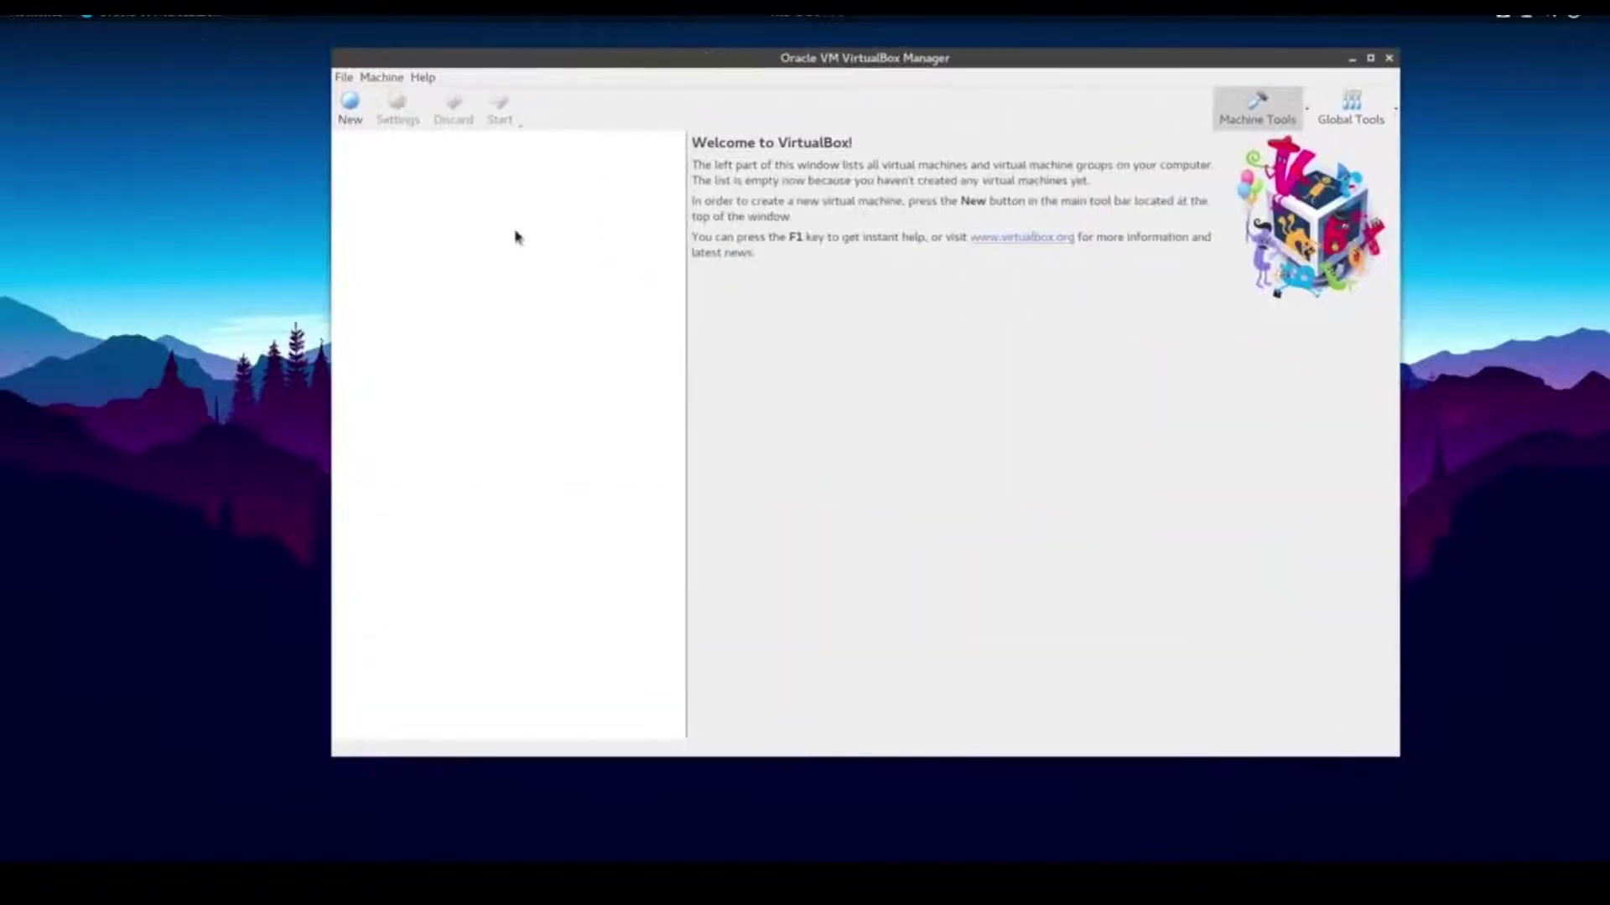
{"action": "left_click", "coordinate": [351, 110]}
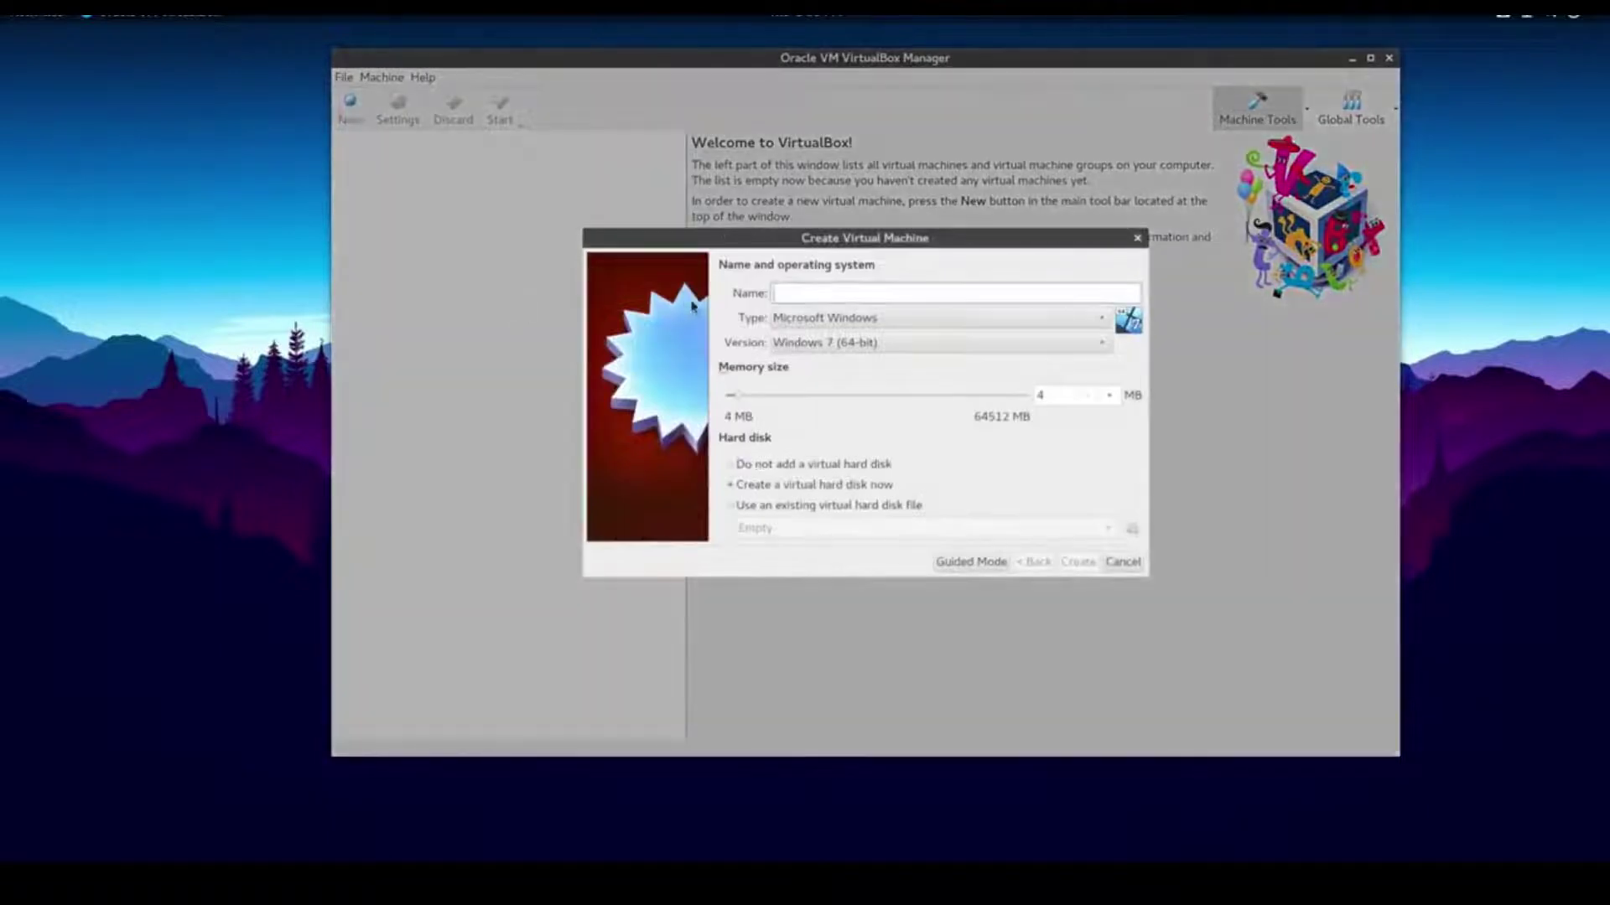
{"action": "type", "text": "techdope"}
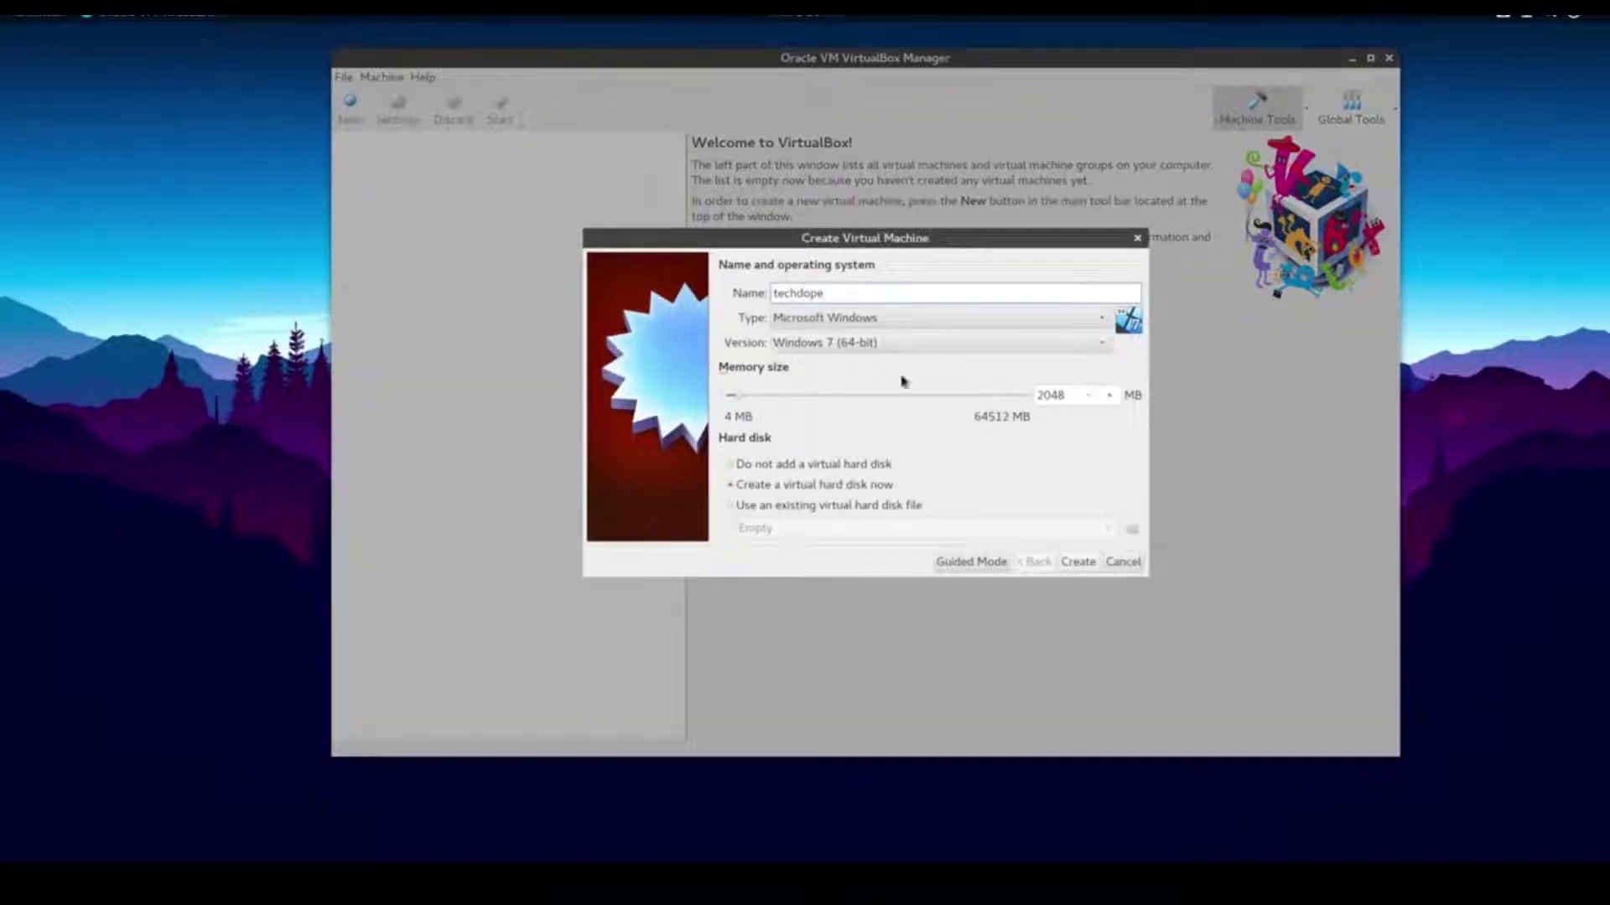
Set type Linux, version Red Hat (64-bit), and memory to 32768 MB
{"action": "left_click", "coordinate": [920, 322]}
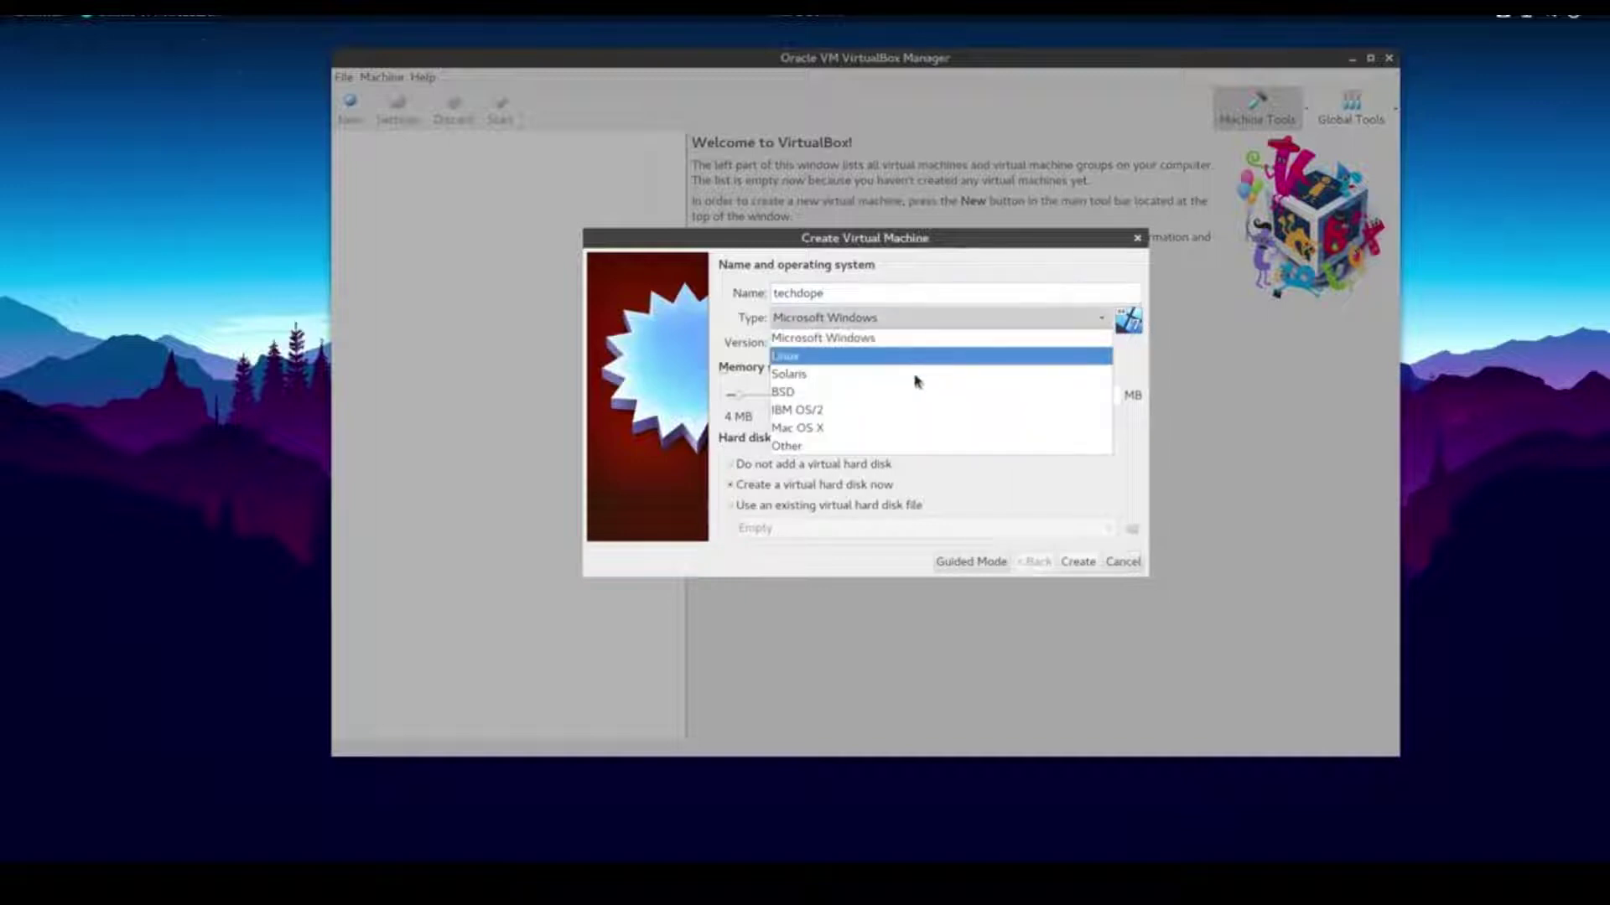
{"action": "left_click", "coordinate": [896, 364]}
{"action": "left_click", "coordinate": [893, 344]}
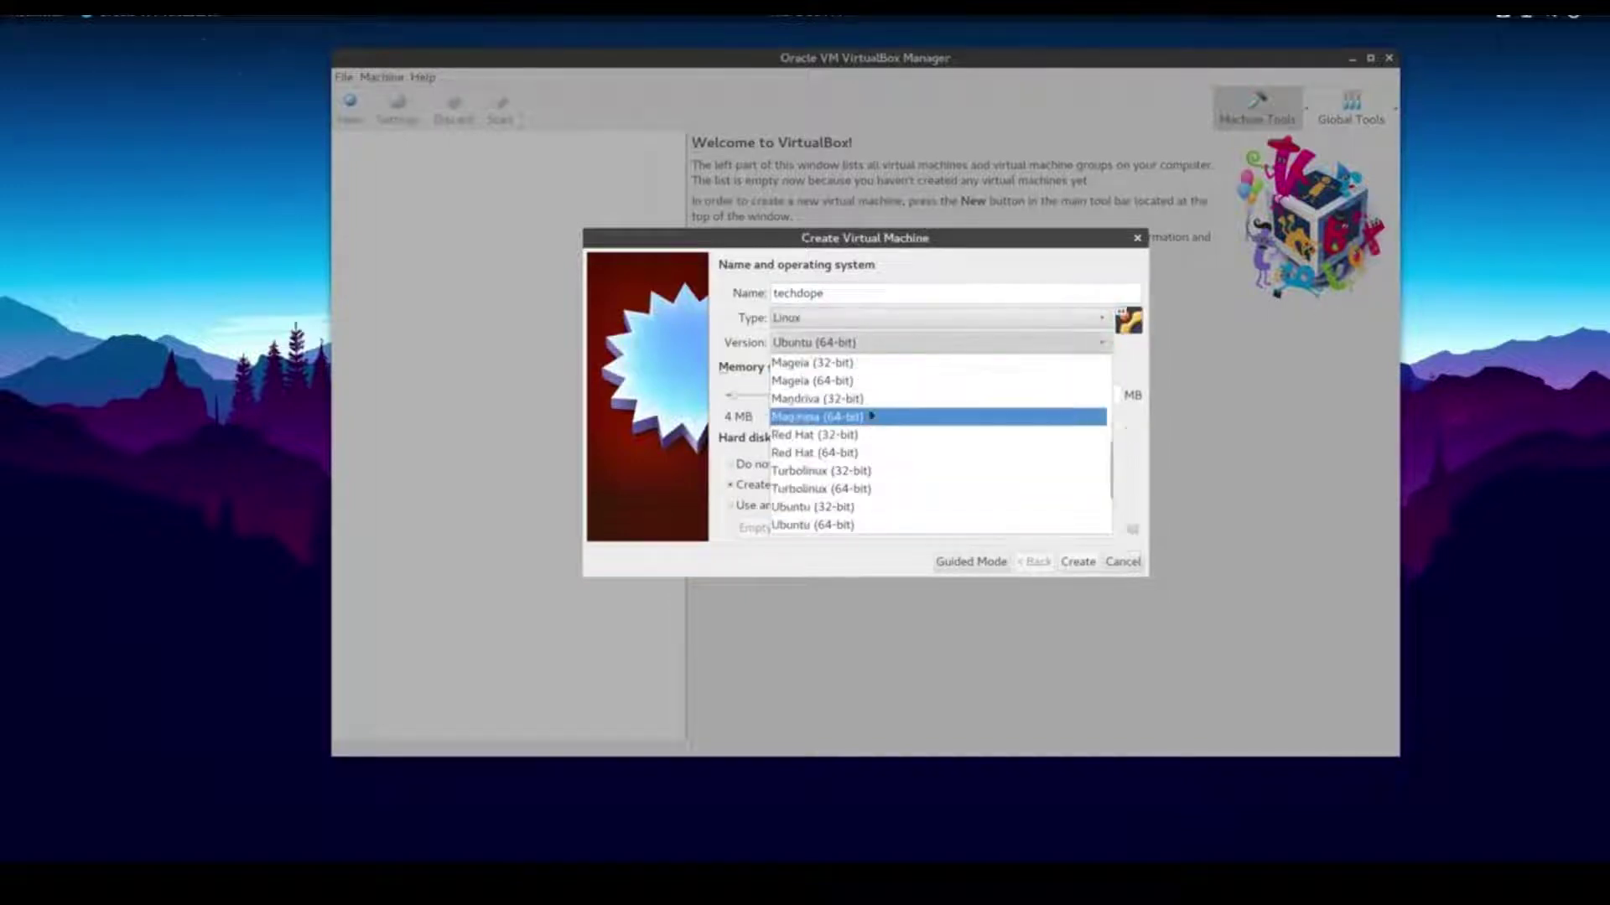
{"action": "left_click", "coordinate": [877, 454]}
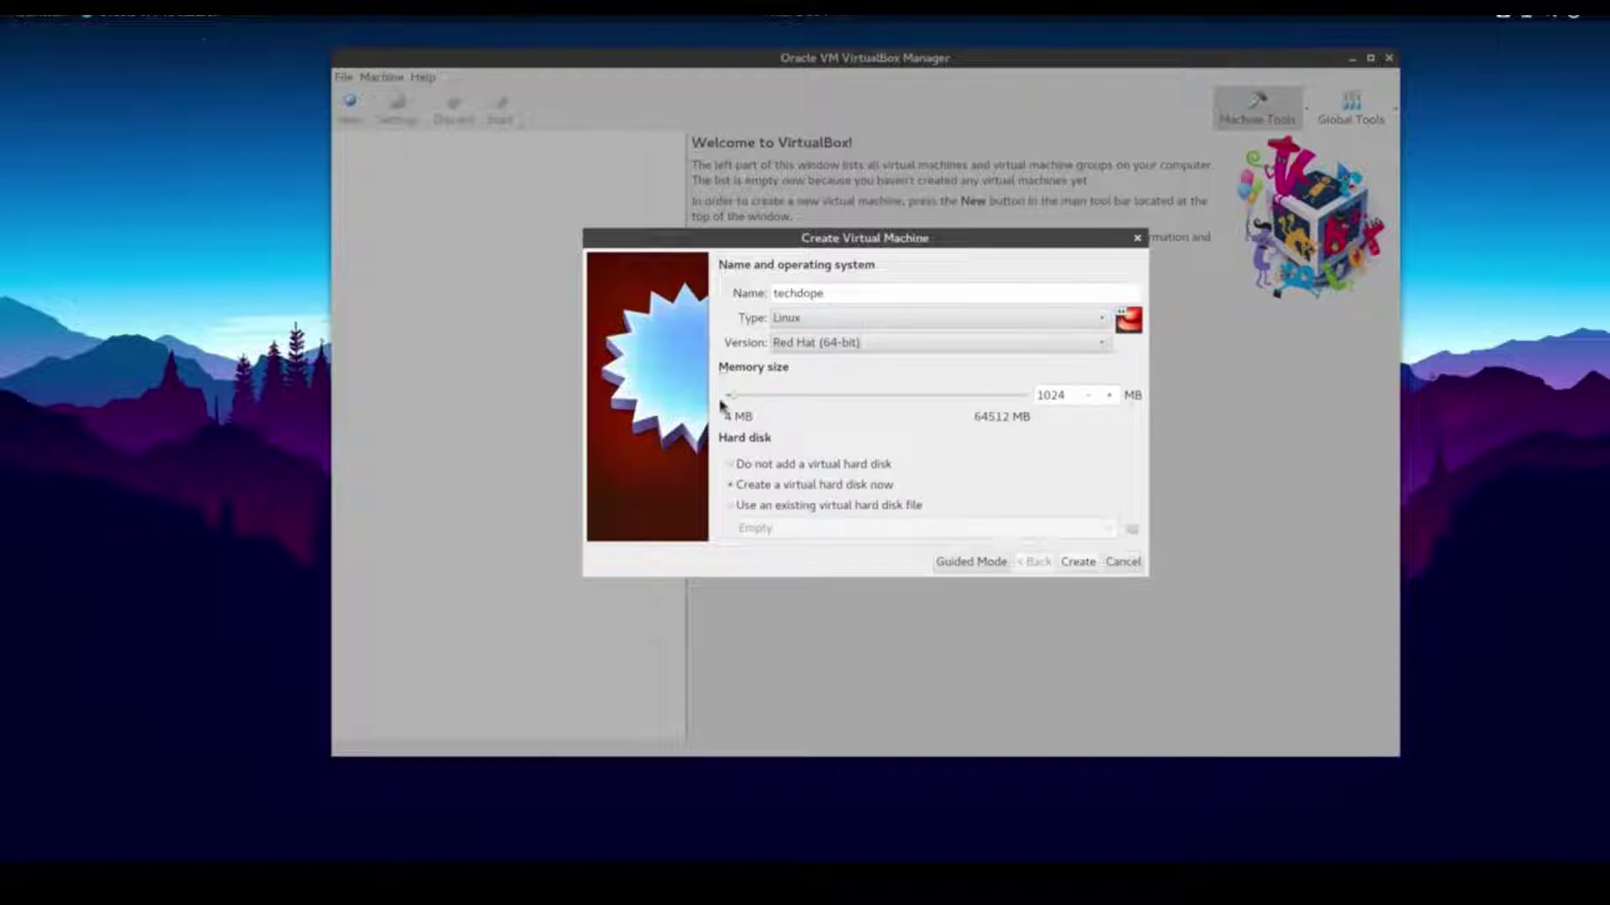
{"action": "left_click_drag", "start_coordinate": [737, 399], "coordinate": [876, 397]}
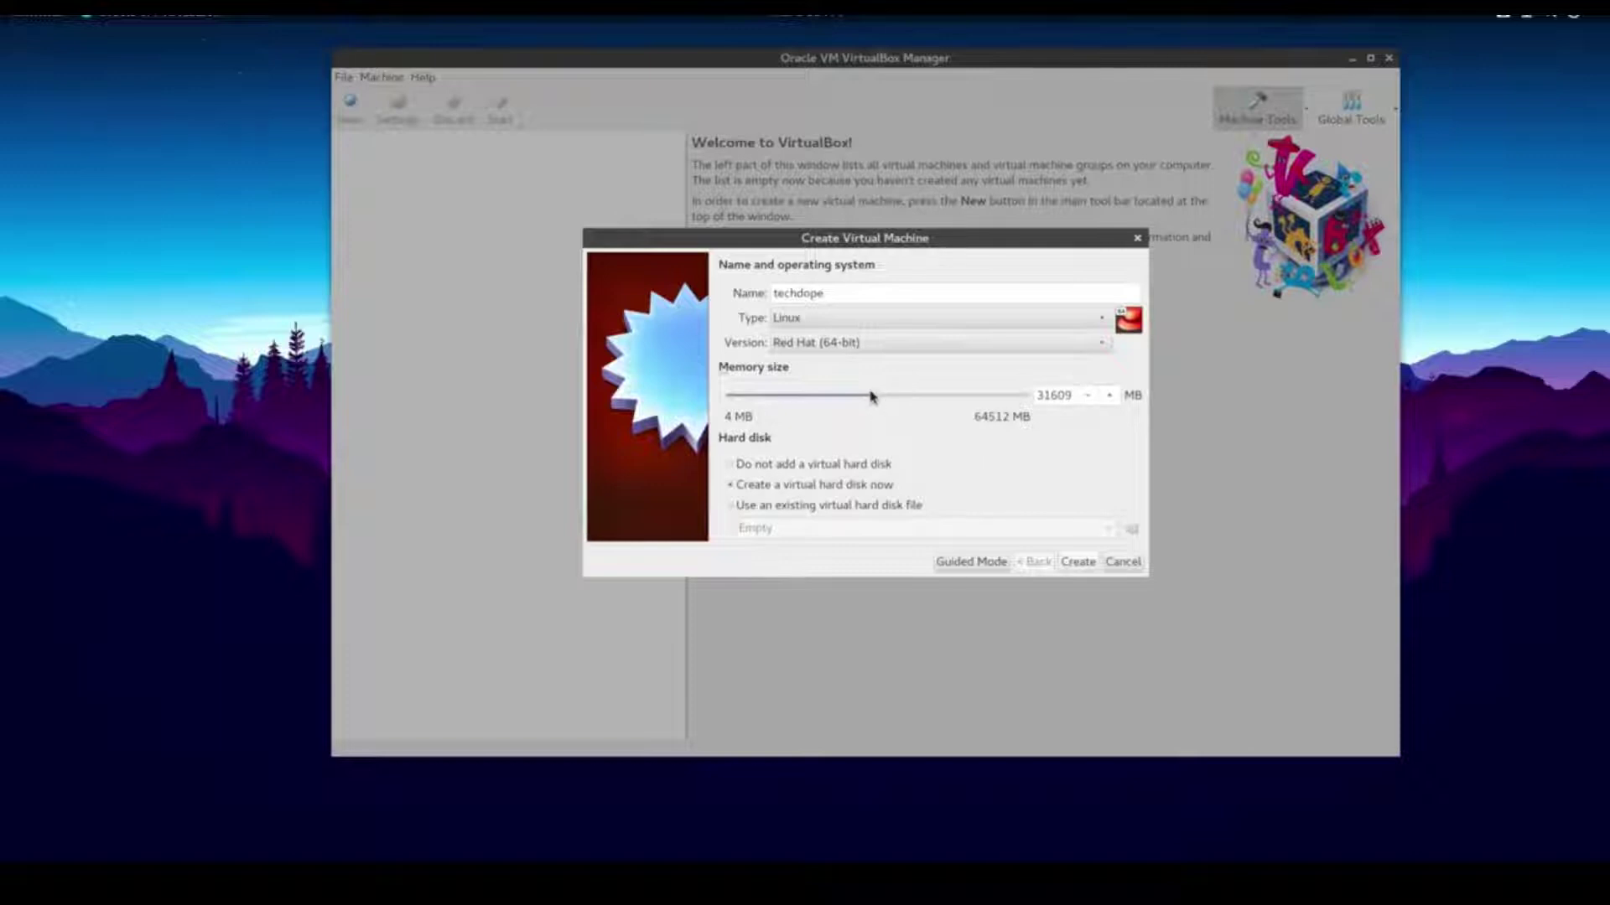
{"action": "left_click_drag", "start_coordinate": [876, 399], "coordinate": [880, 396]}
Create a 195.37 GB dynamically allocated VDI disk saved in data/vms/virtualbox, finishing techdope
{"action": "left_click", "coordinate": [1079, 562]}
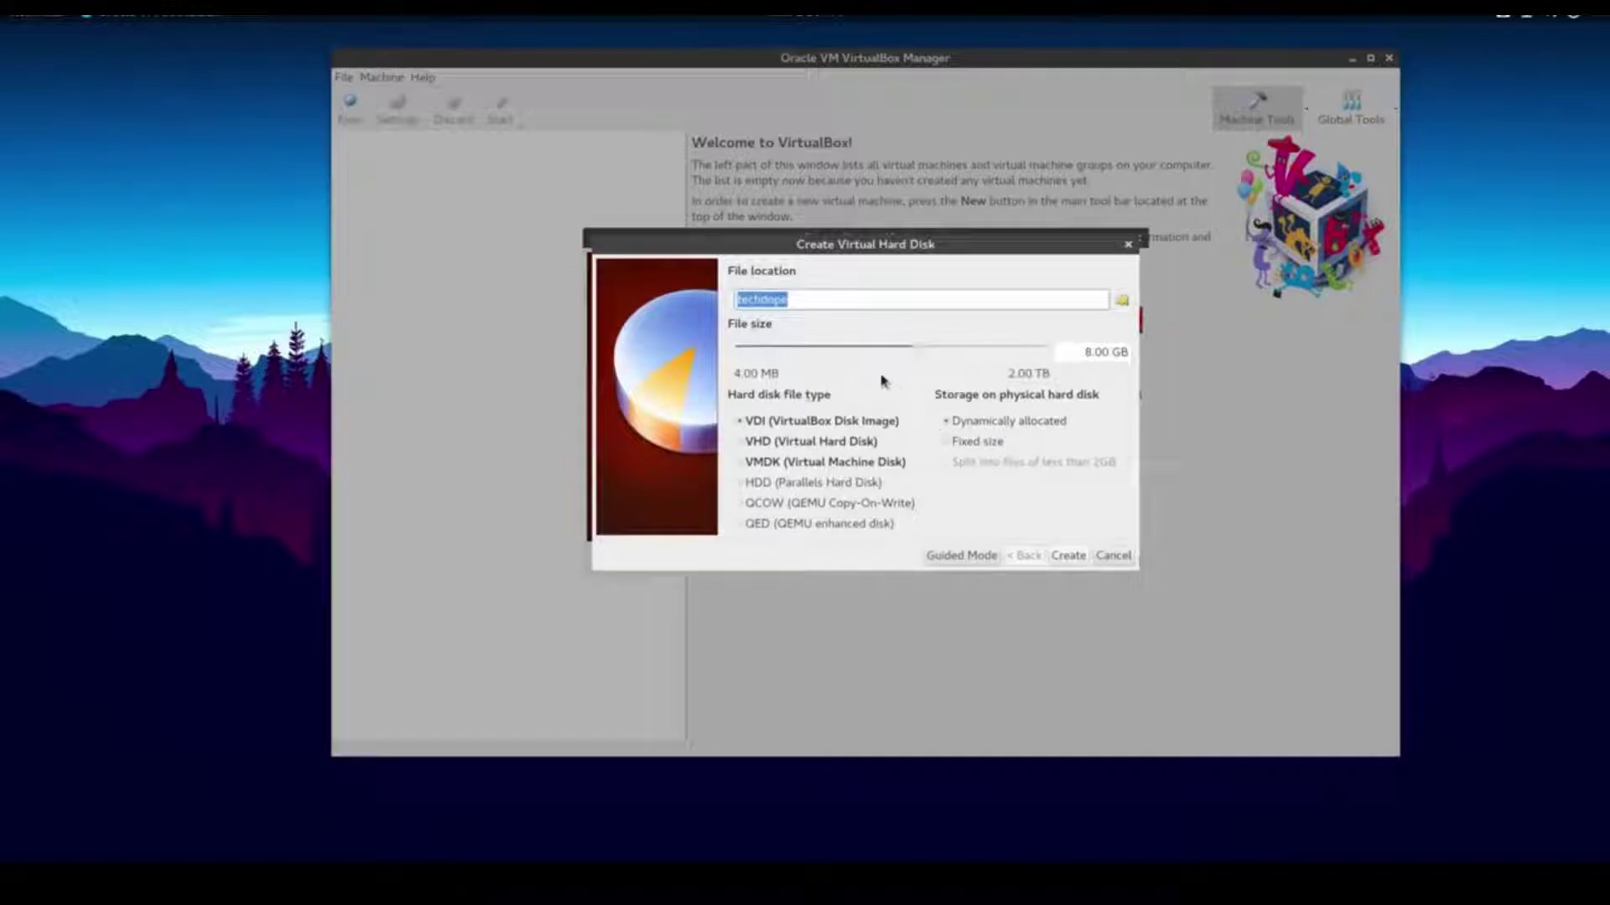
{"action": "left_click_drag", "start_coordinate": [914, 352], "coordinate": [988, 352]}
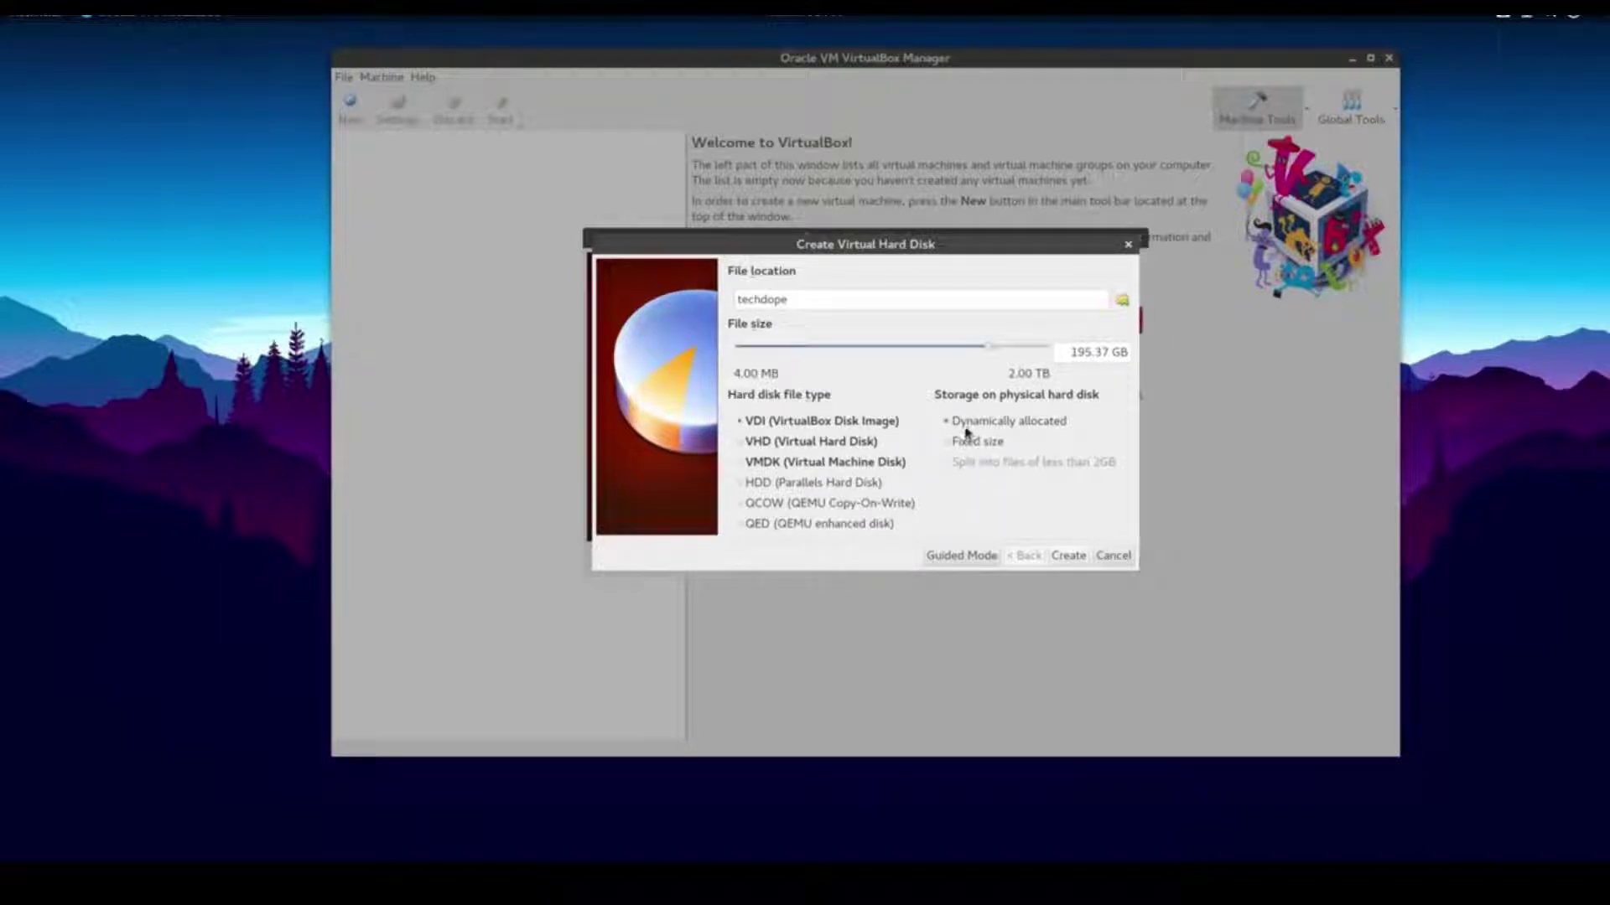
{"action": "left_click", "coordinate": [1122, 300]}
{"action": "left_click", "coordinate": [500, 117]}
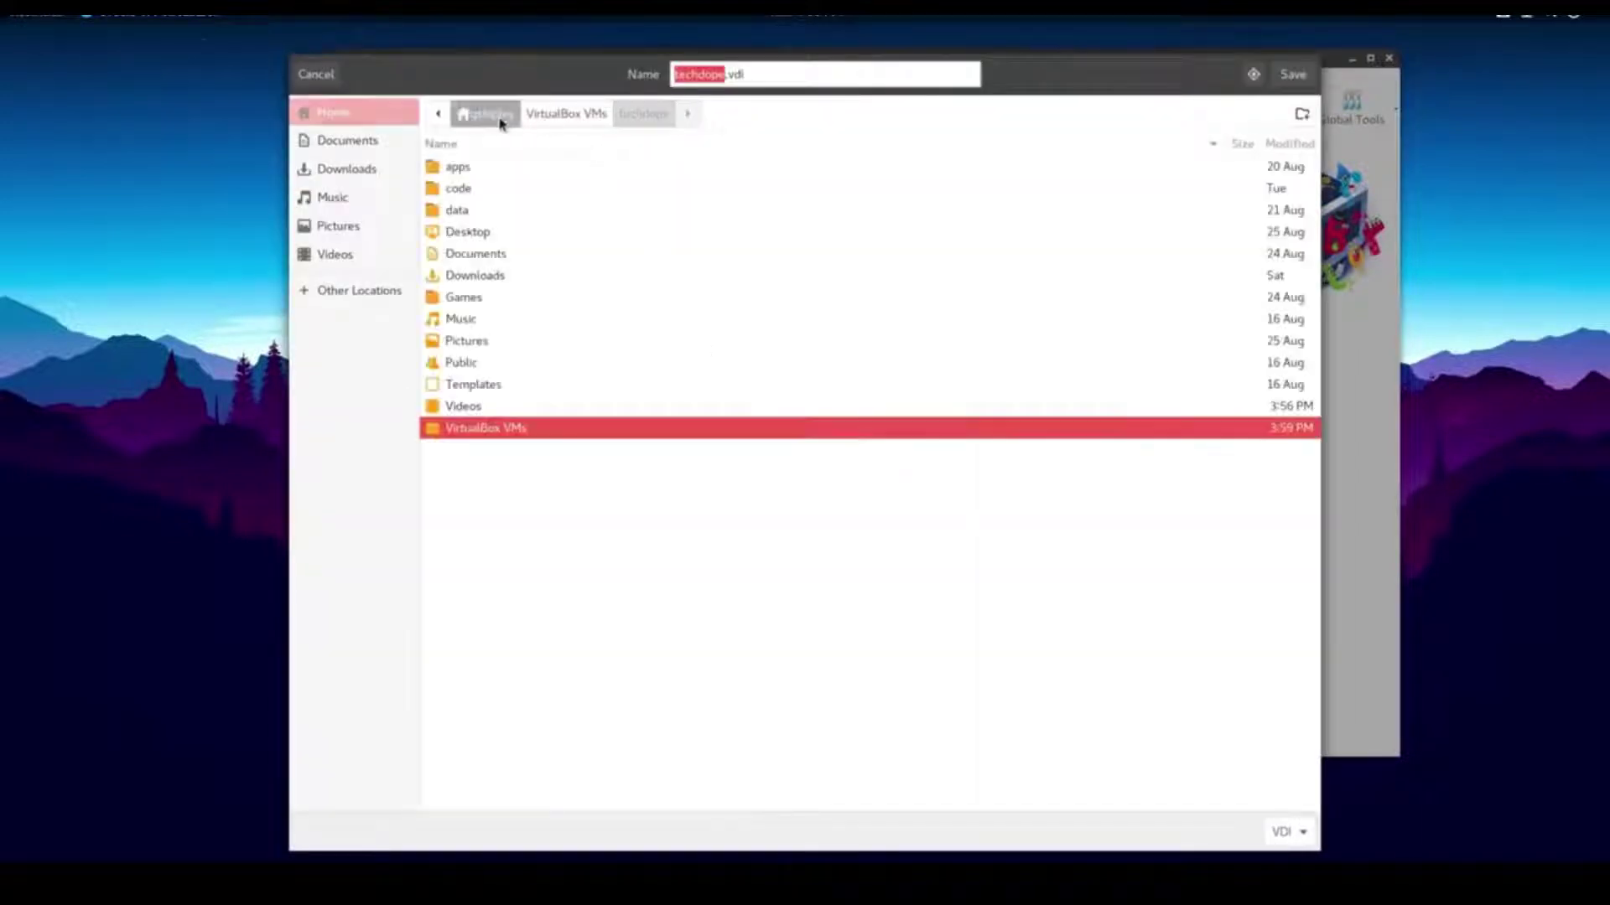
{"action": "double_click", "coordinate": [474, 207]}
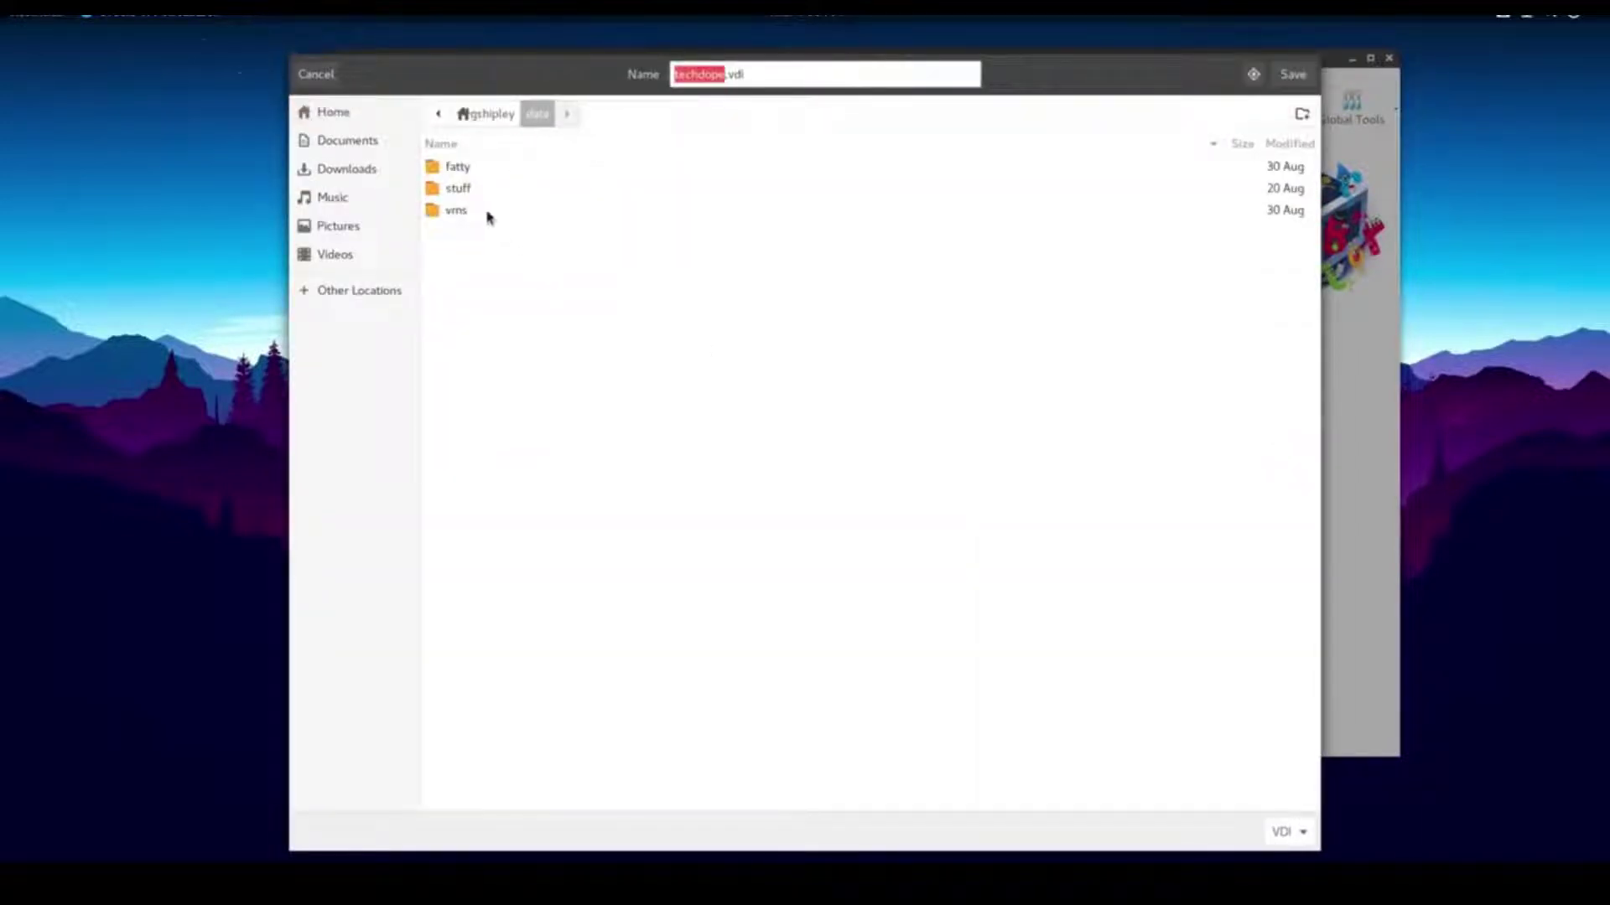
{"action": "left_click", "coordinate": [472, 211]}
{"action": "key", "text": "Return"}
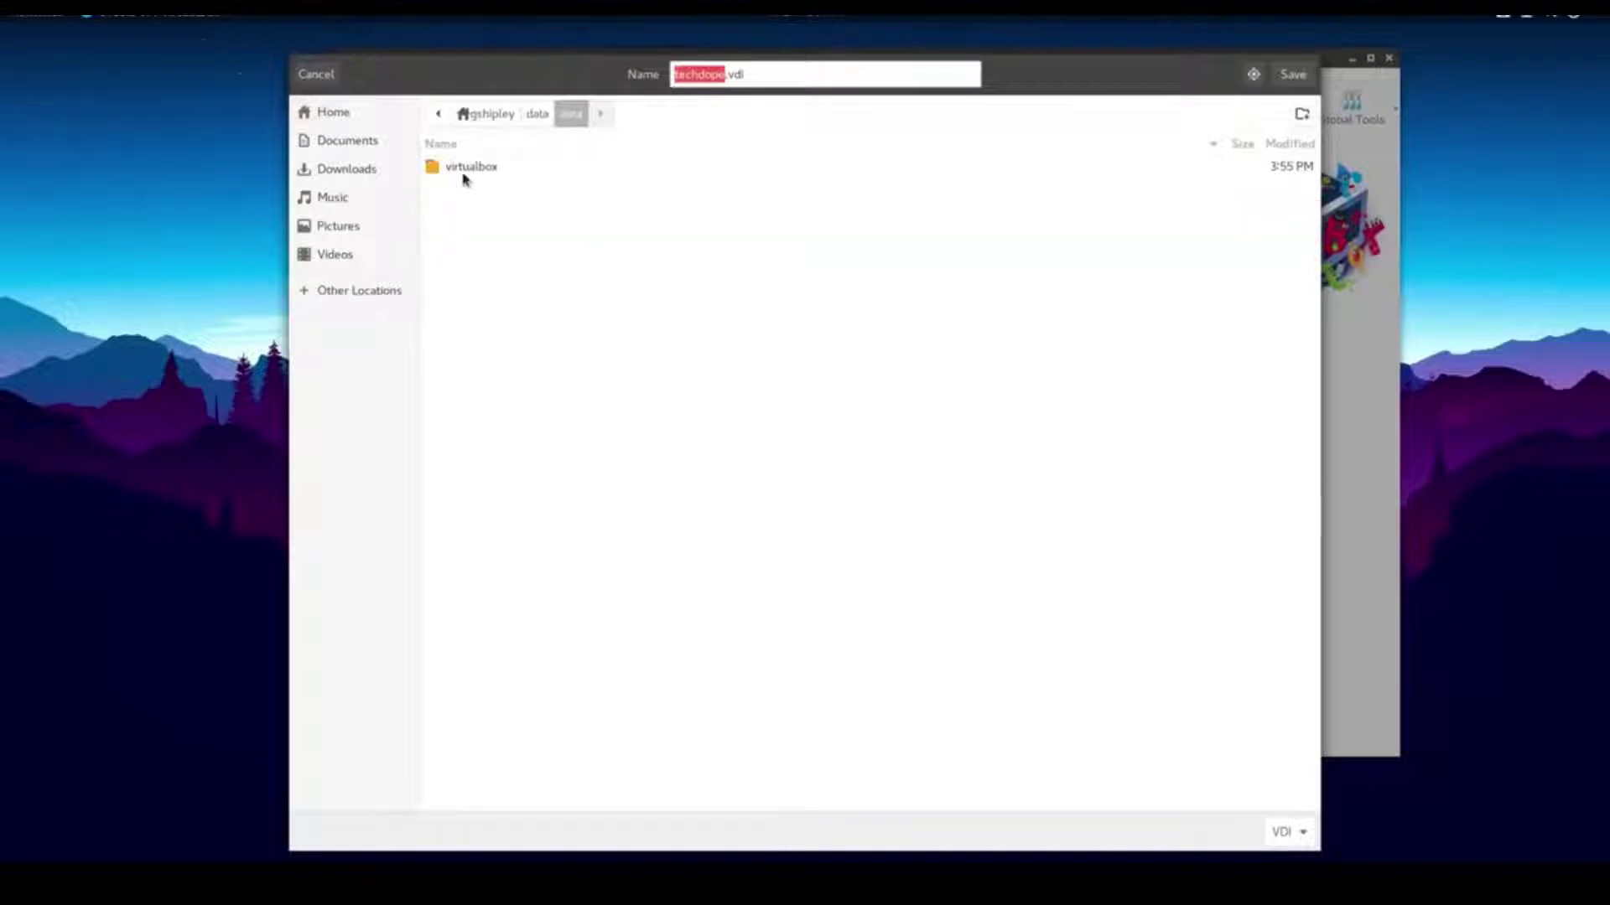
{"action": "double_click", "coordinate": [617, 186]}
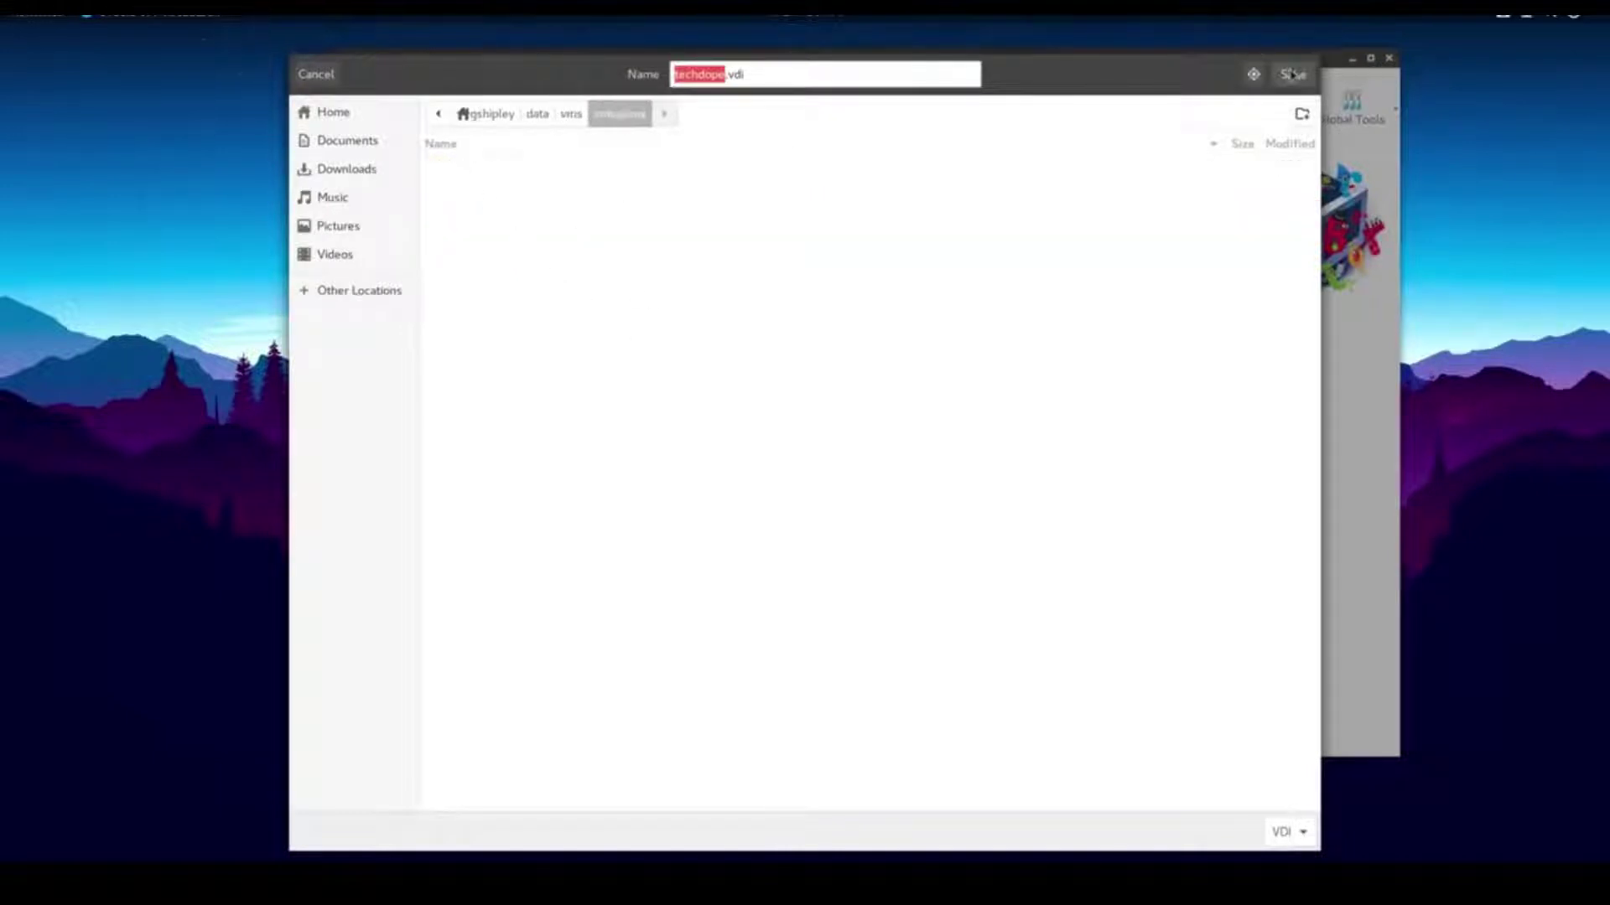
{"action": "left_click", "coordinate": [1292, 74]}
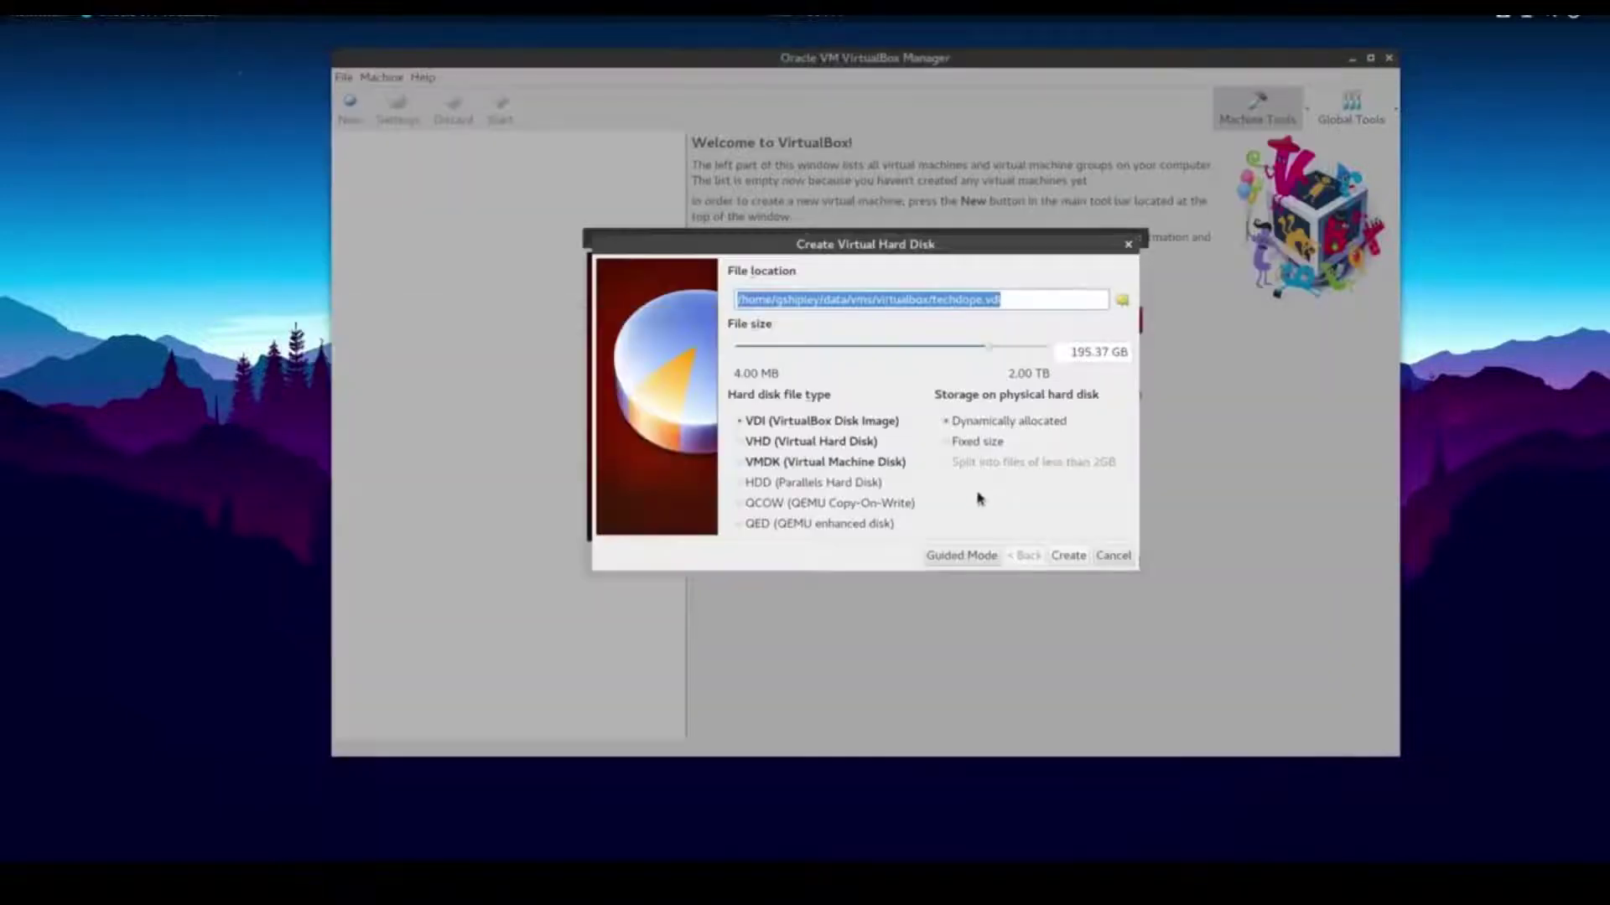
{"action": "left_click", "coordinate": [1069, 556]}
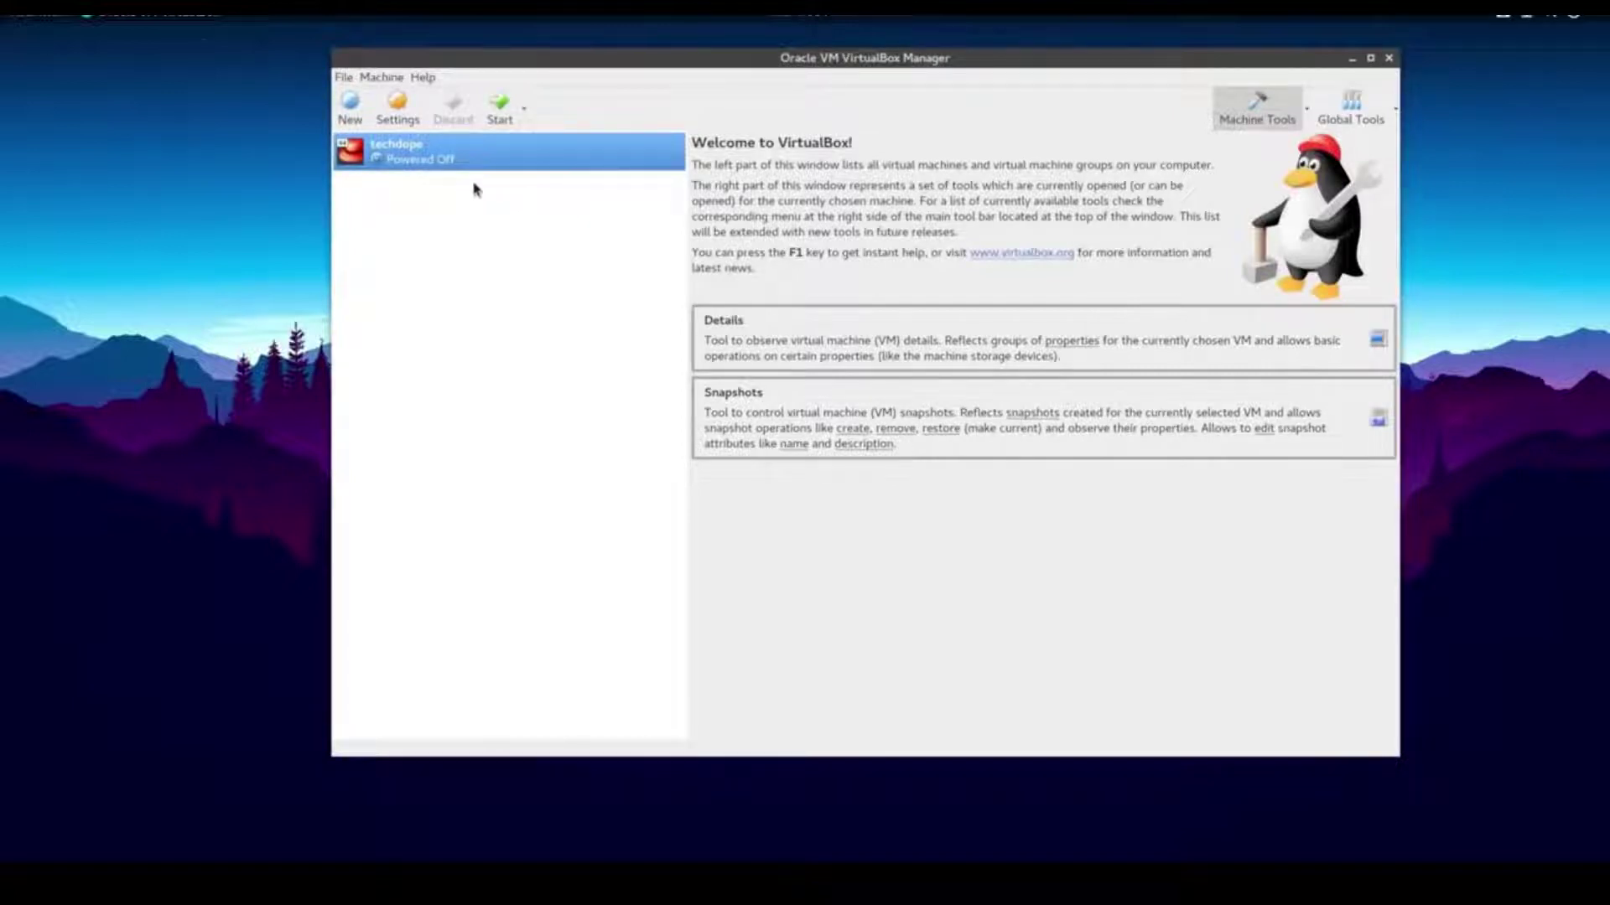
Set techdope's Network Adapter 1 to Bridged Adapter
{"action": "left_click", "coordinate": [397, 107]}
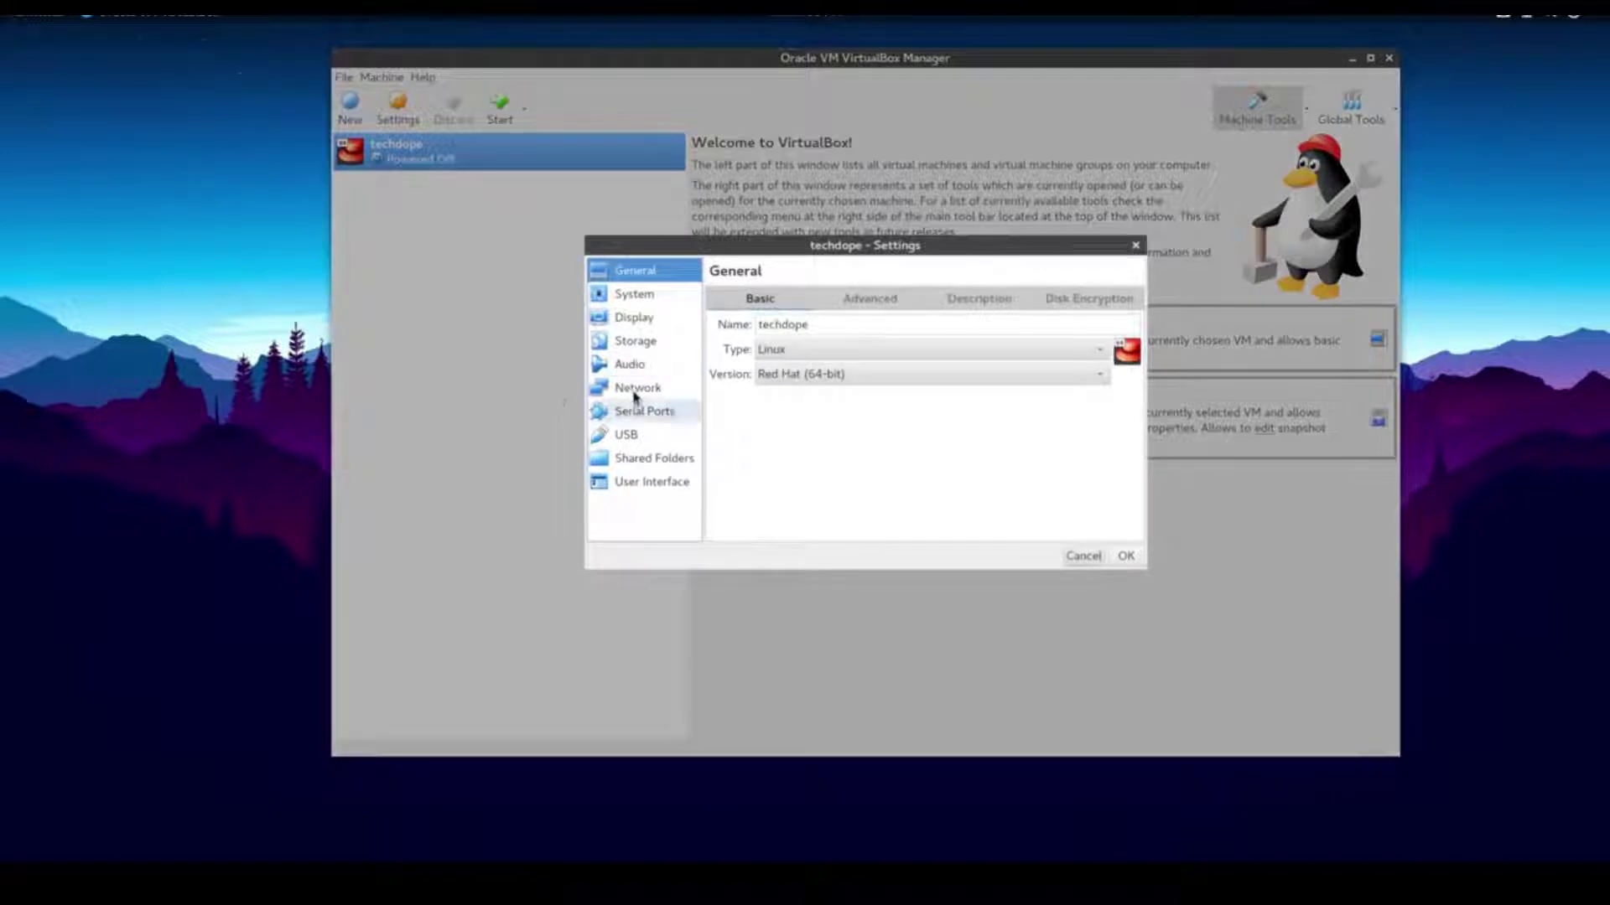
{"action": "left_click", "coordinate": [628, 389]}
{"action": "left_click", "coordinate": [883, 352]}
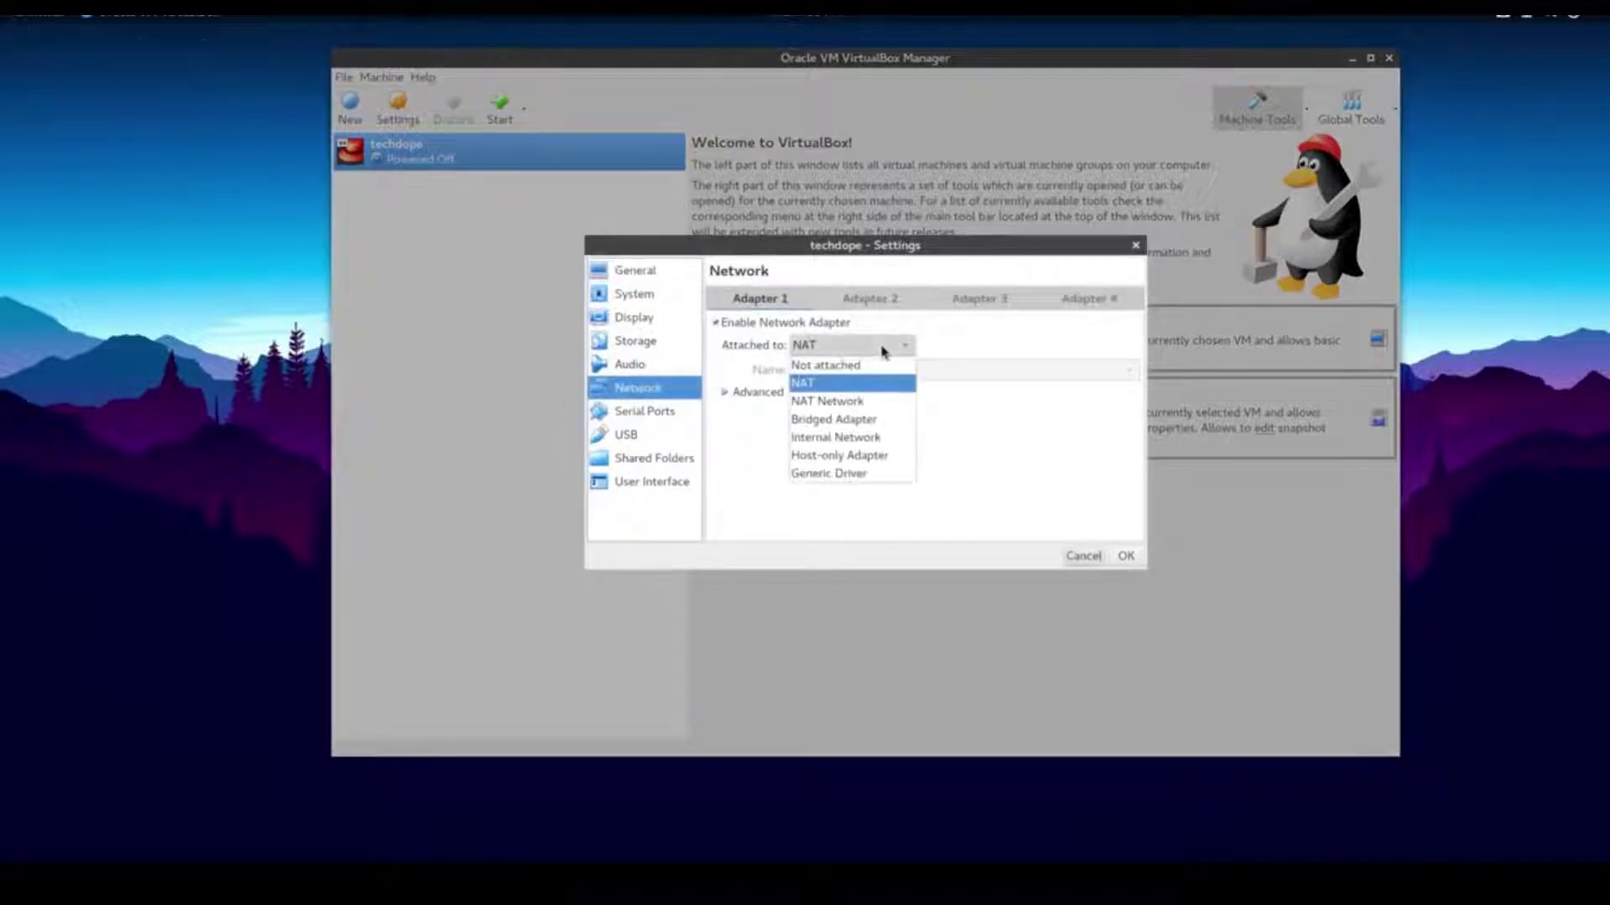
{"action": "left_click", "coordinate": [870, 420]}
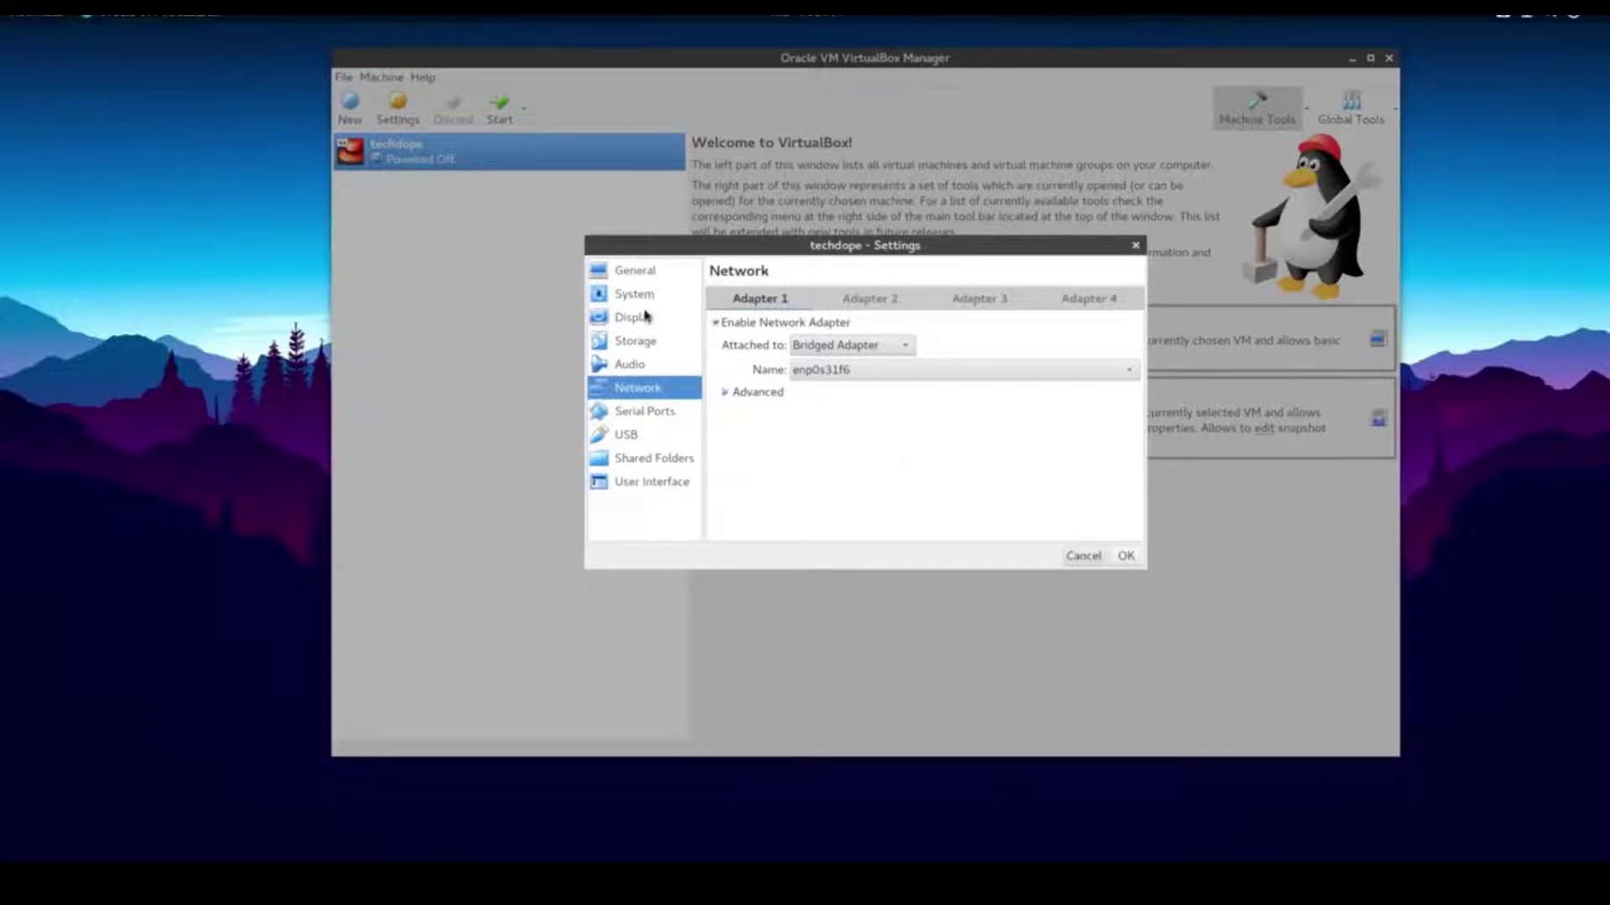
Load the CentOS 7 minimal ISO into the empty optical drive and start techdope
{"action": "left_click", "coordinate": [646, 341]}
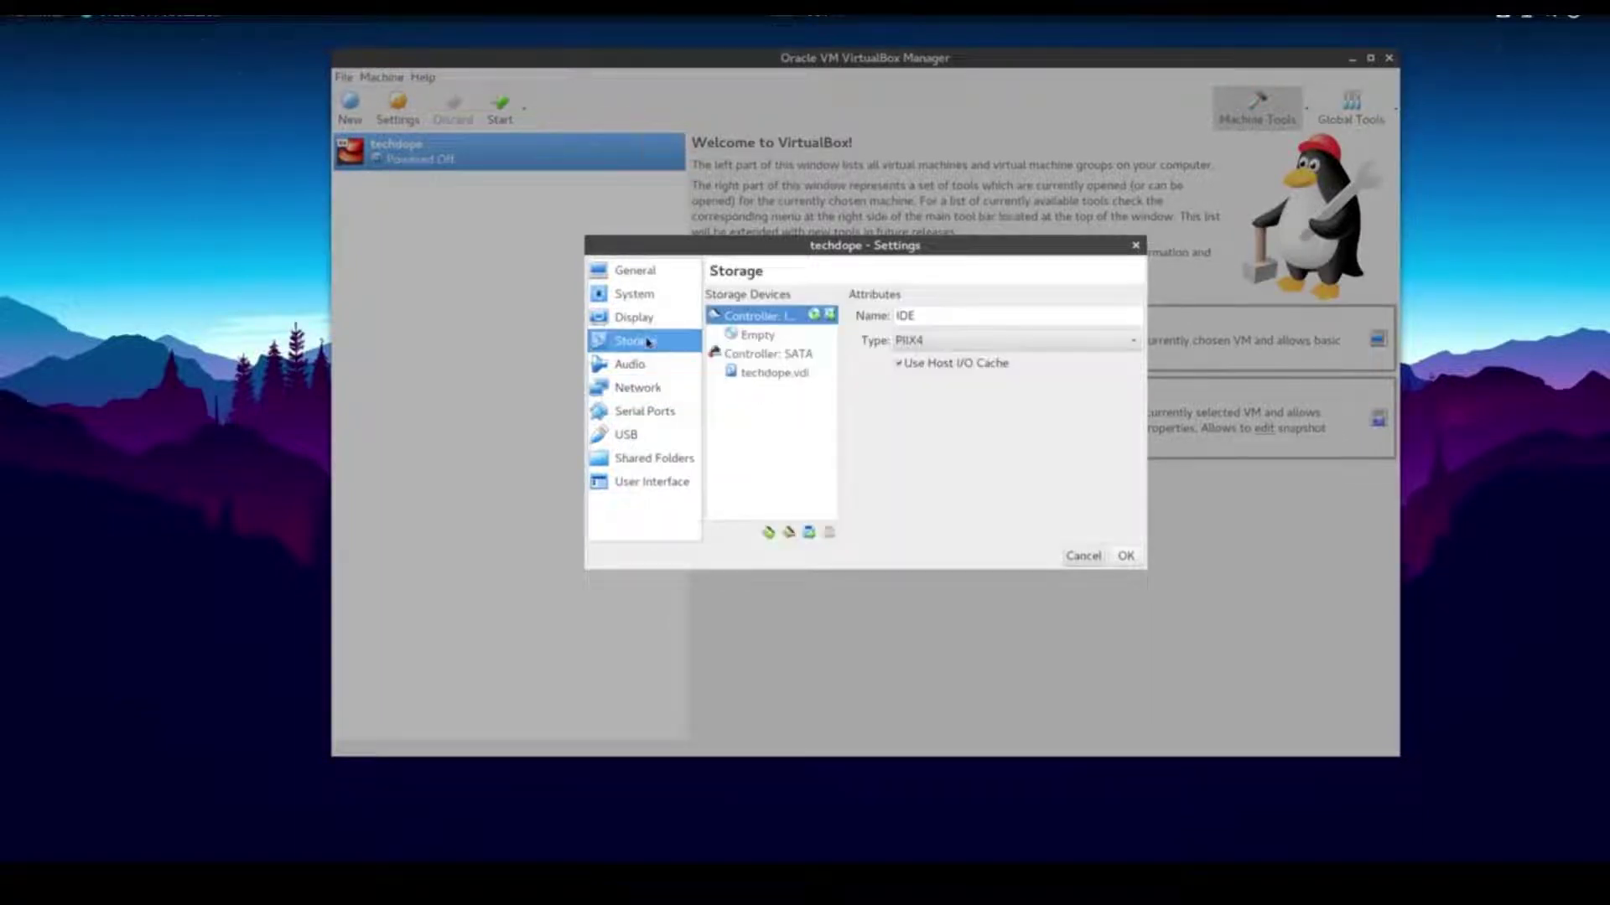
{"action": "left_click", "coordinate": [755, 337]}
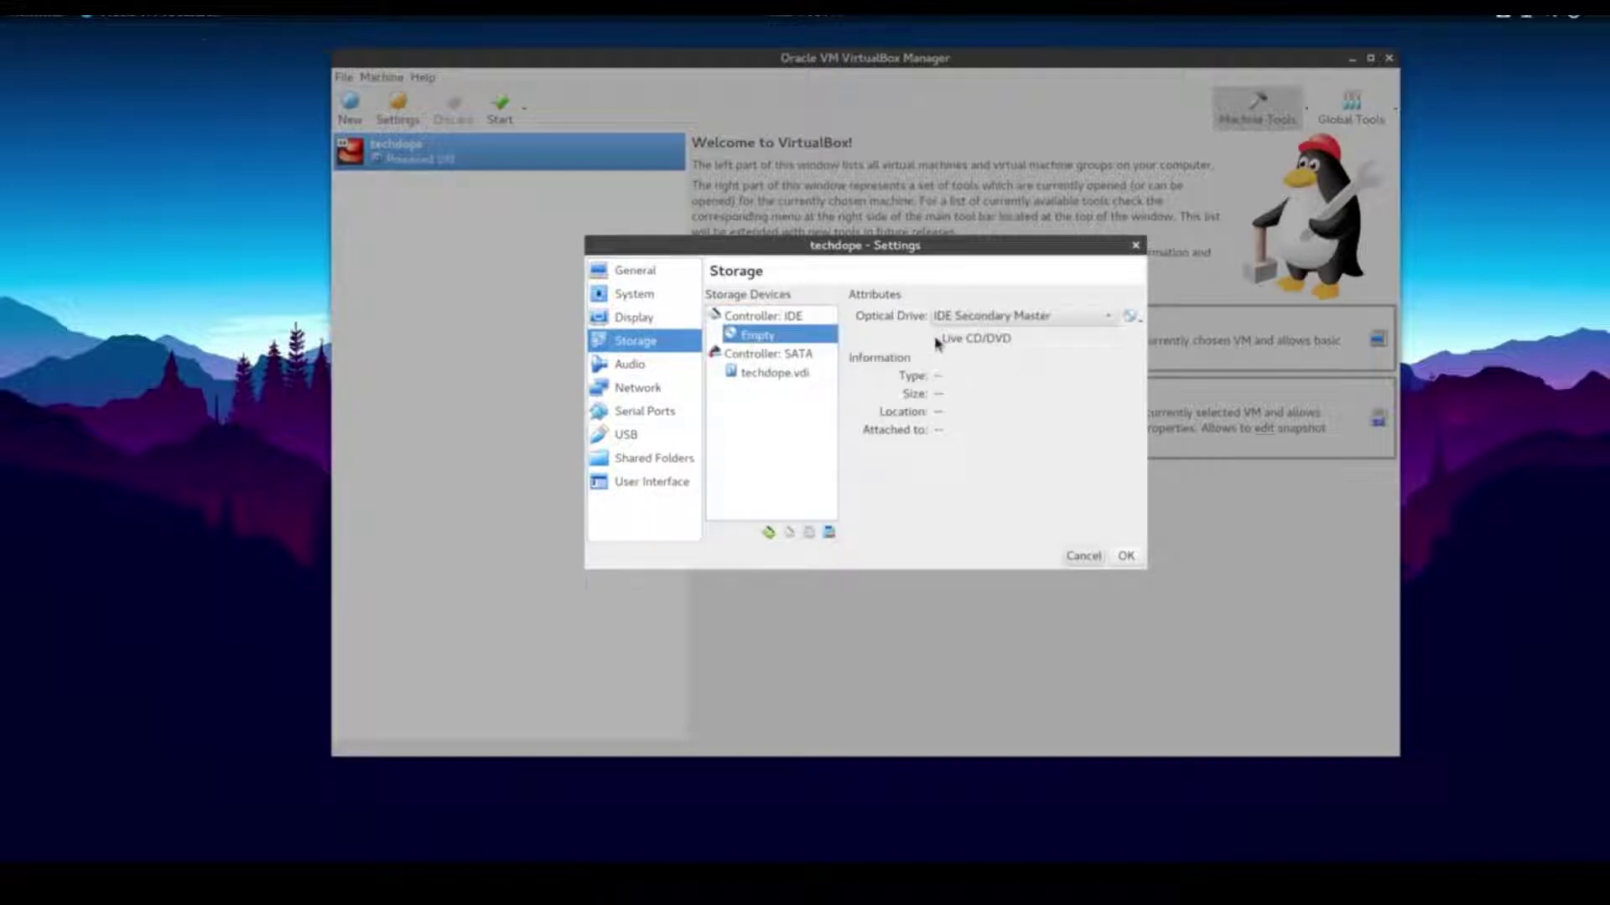
{"action": "left_click", "coordinate": [1129, 316]}
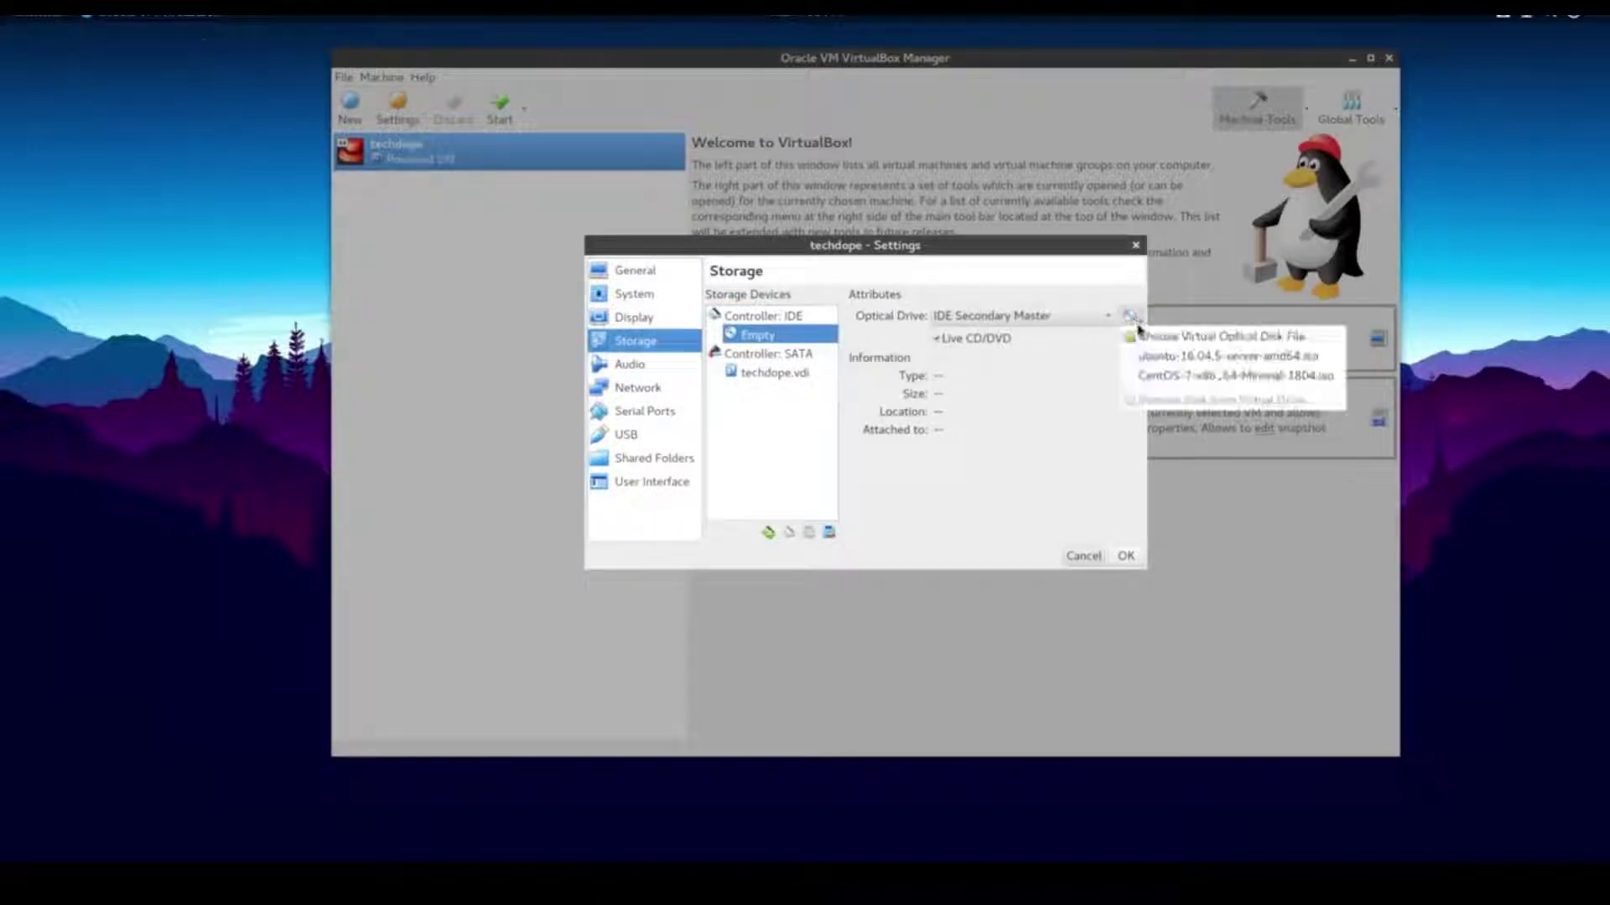
{"action": "left_click", "coordinate": [1210, 378]}
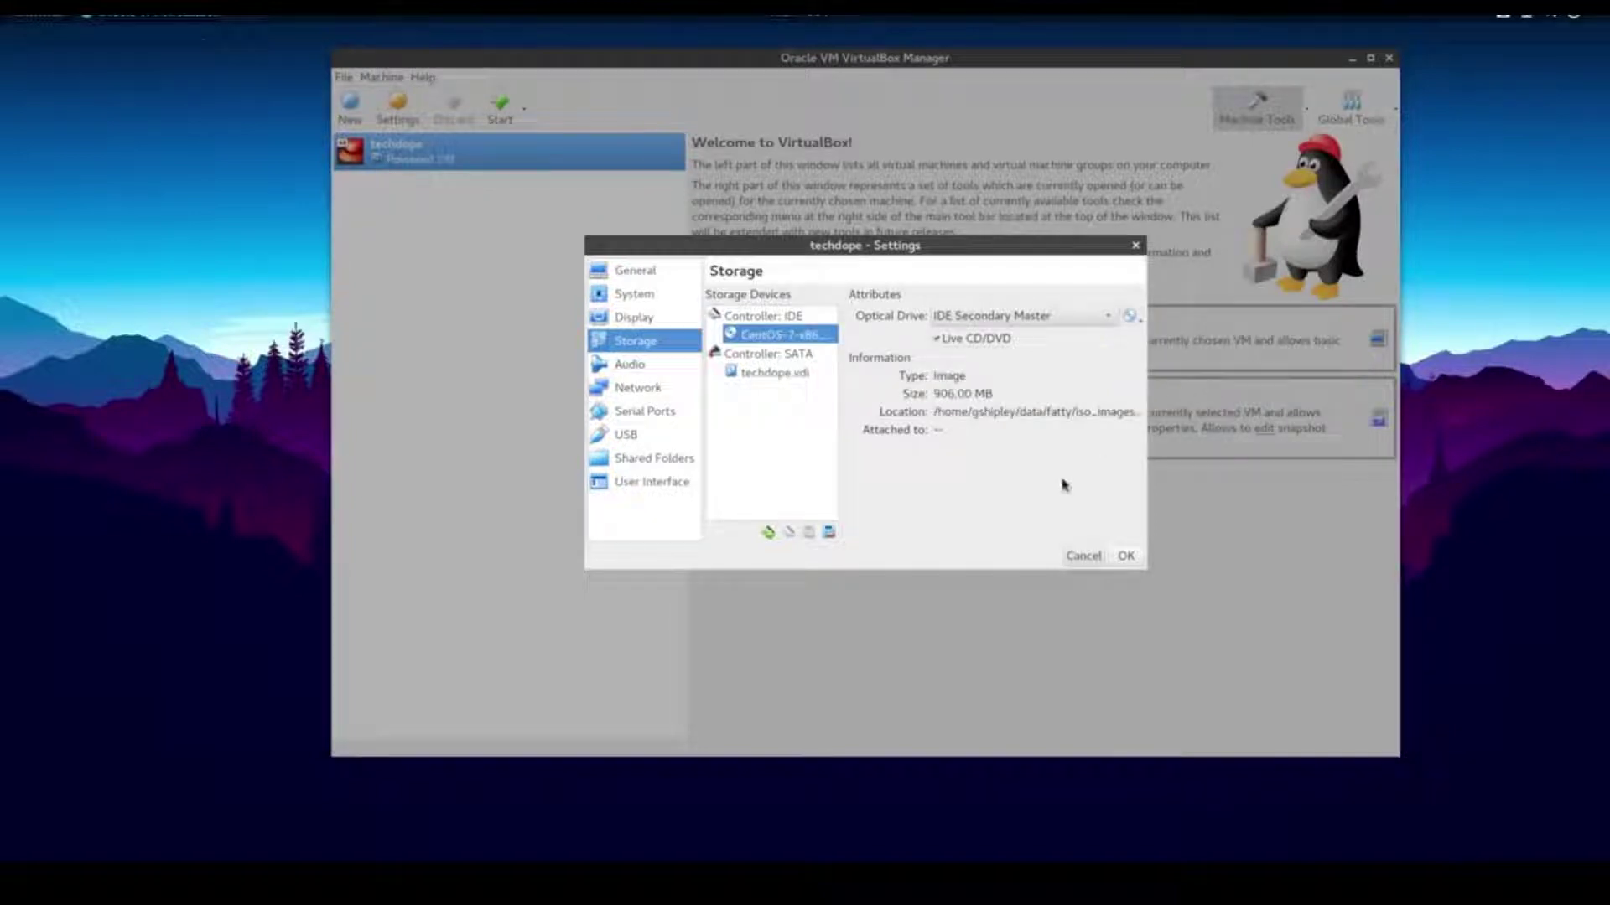
{"action": "left_click", "coordinate": [1124, 557]}
{"action": "left_click", "coordinate": [499, 107]}
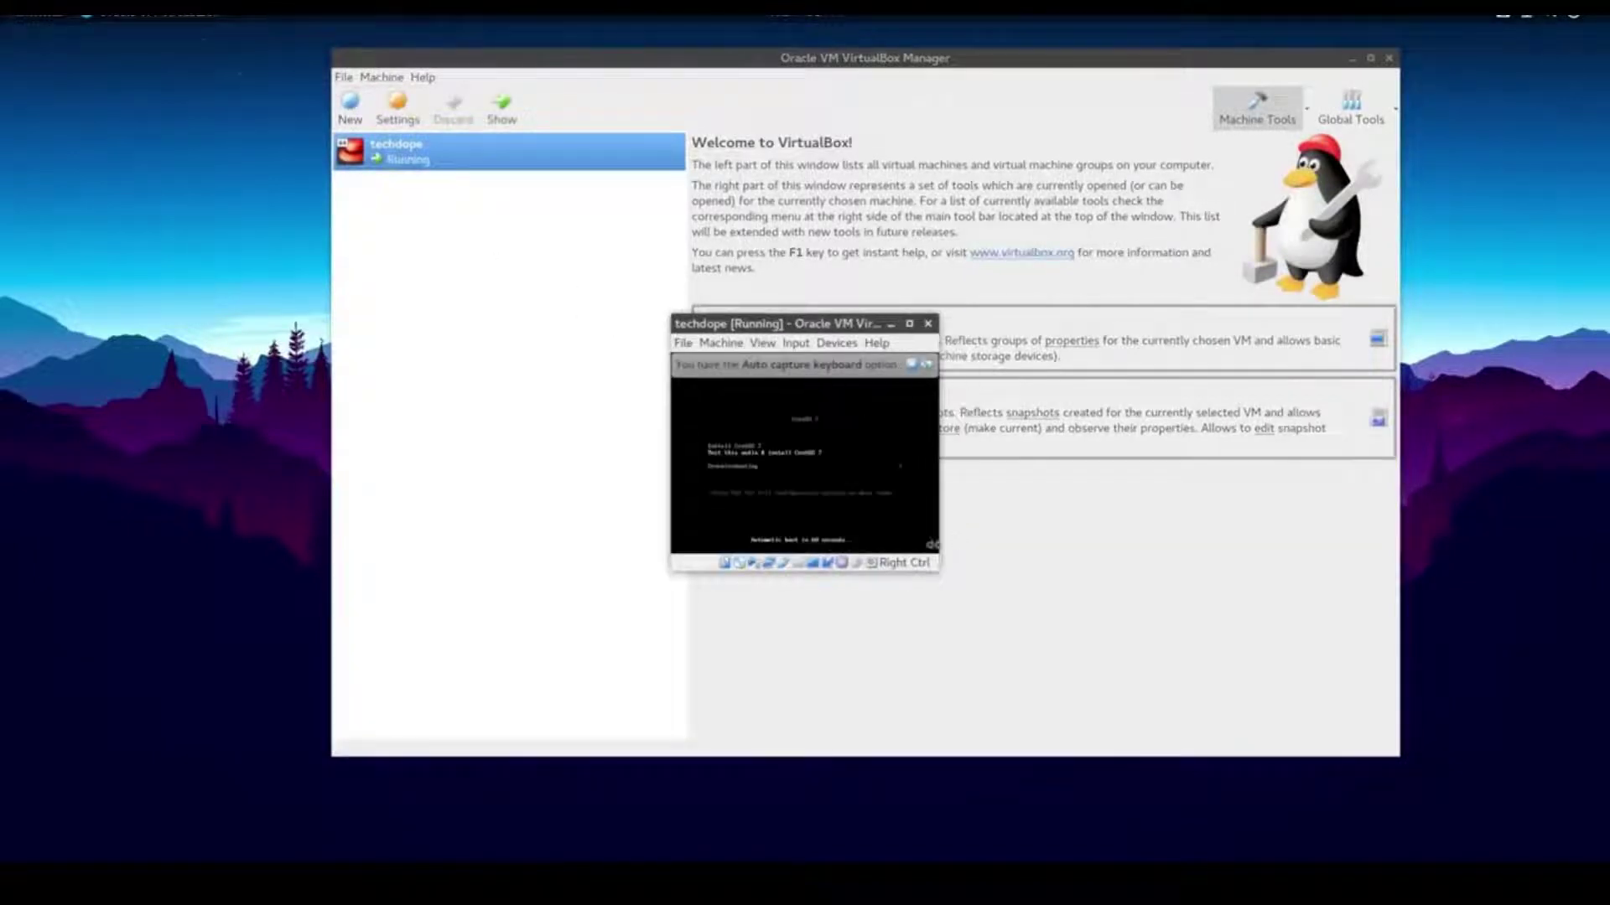
Boot Install CentOS 7 and enlarge the VM window in scaled mode, dismissing the keyboard notice
{"action": "key", "text": "Up"}
{"action": "key", "text": "Return"}
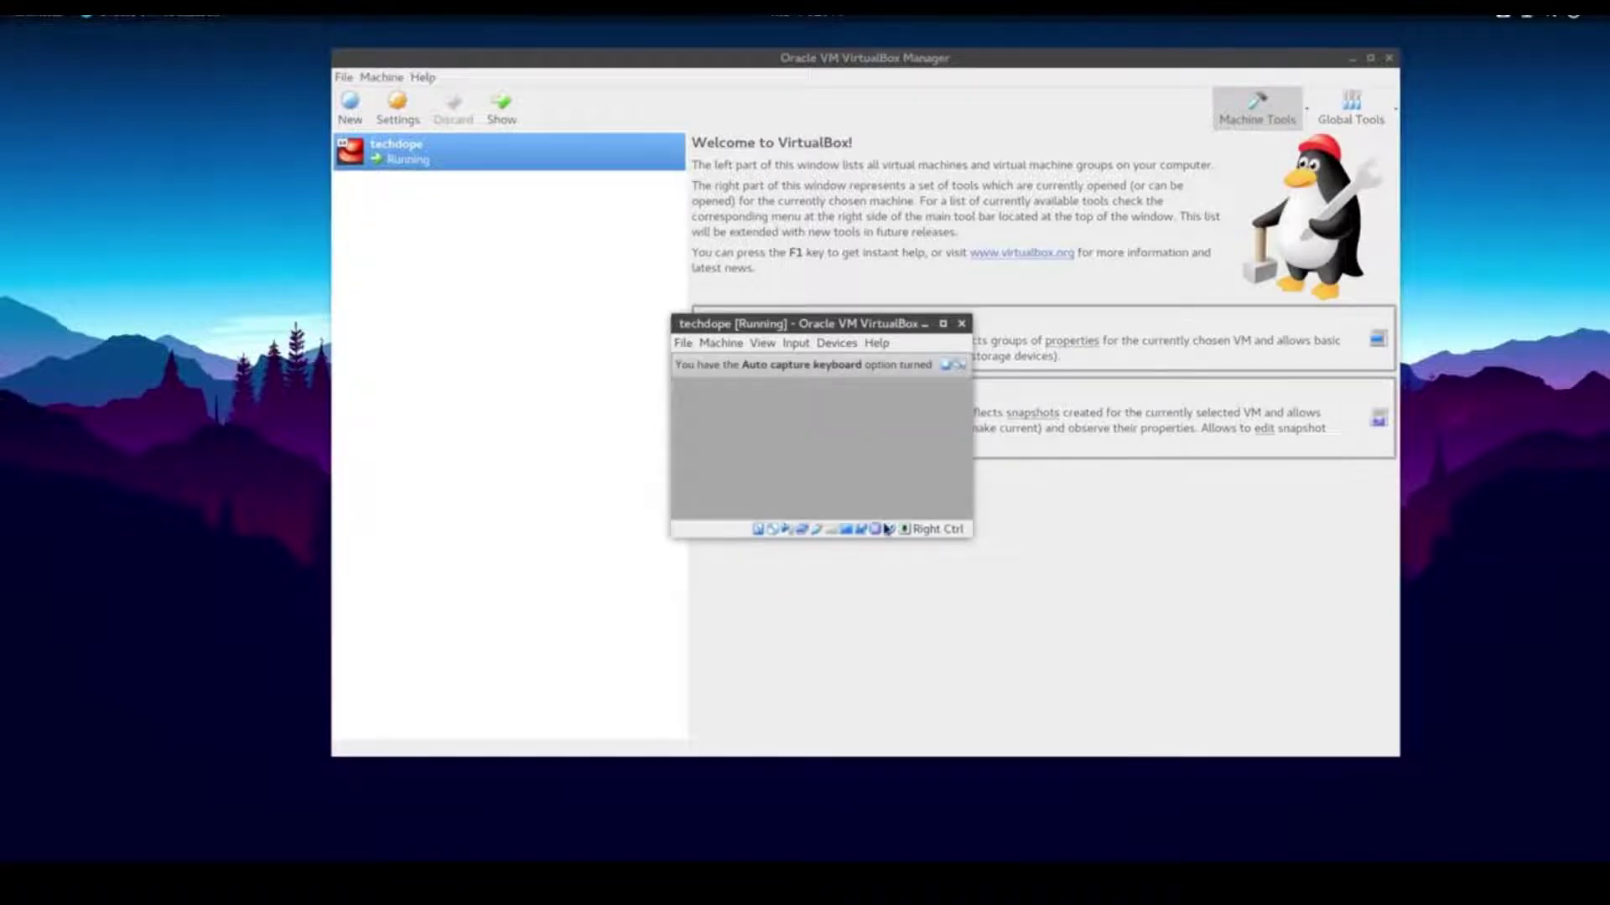
{"action": "left_click", "coordinate": [942, 322]}
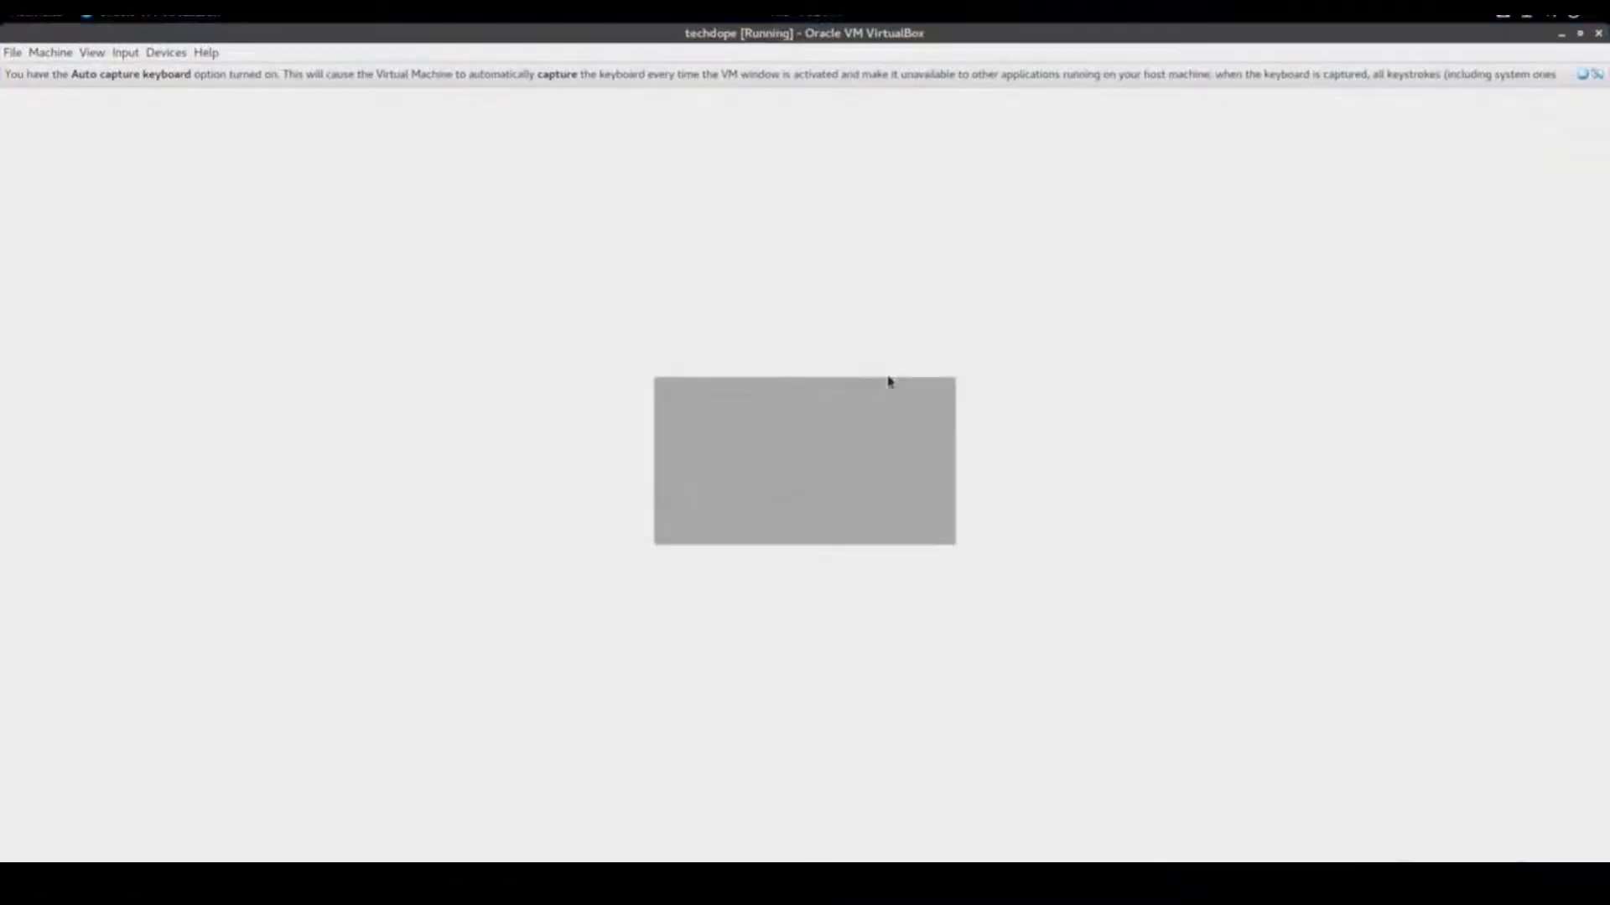
{"action": "left_click", "coordinate": [91, 55]}
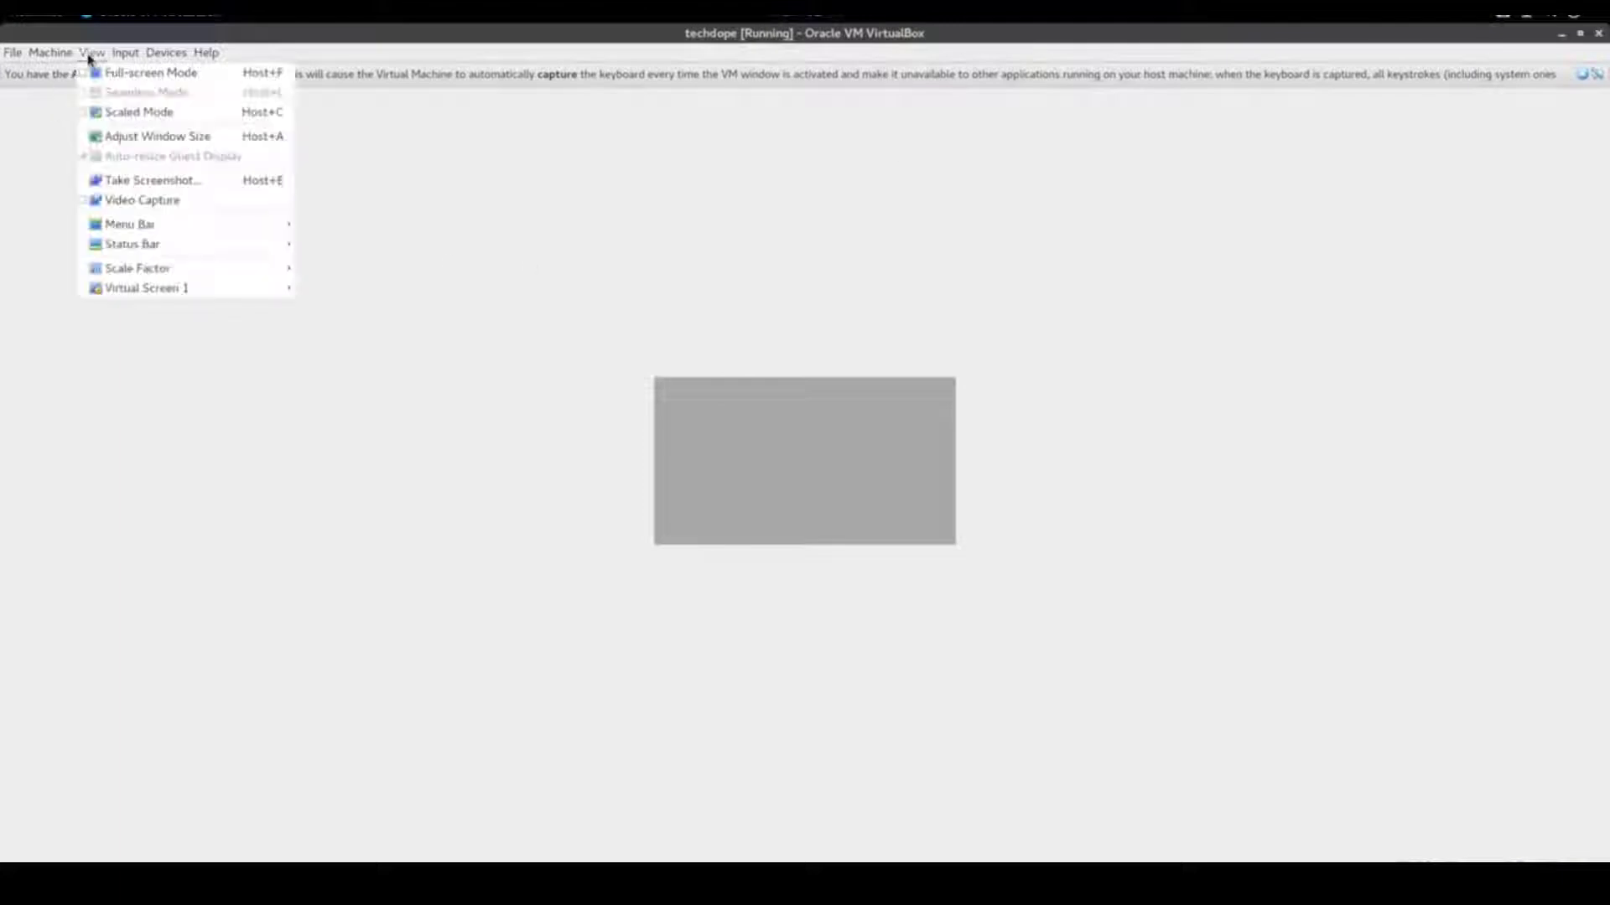
{"action": "left_click", "coordinate": [120, 118]}
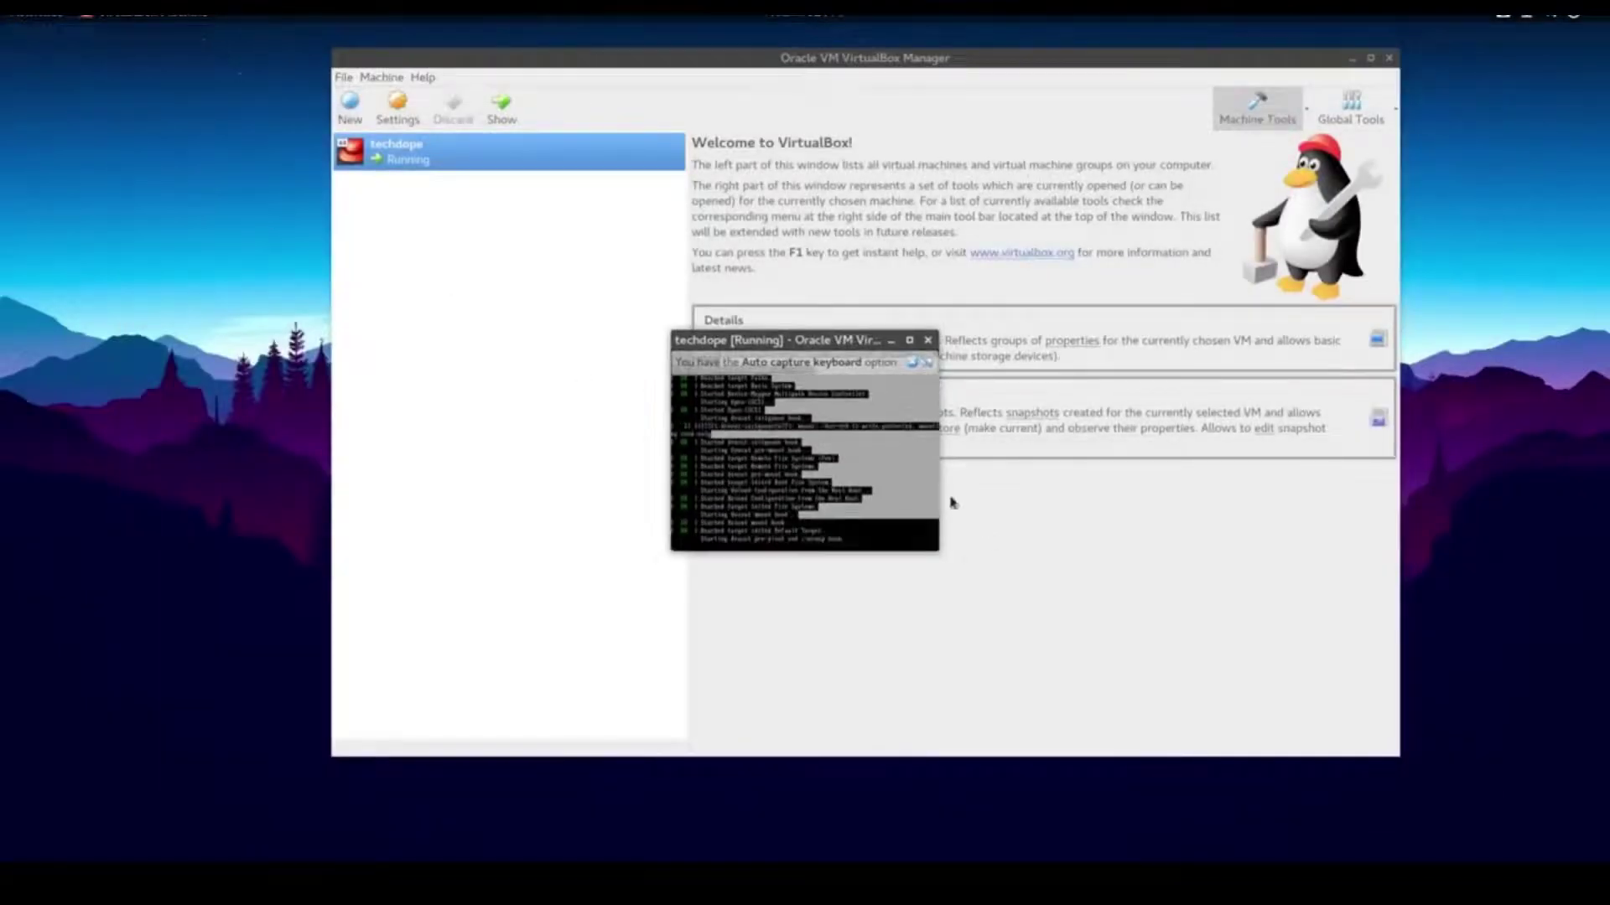
{"action": "left_click_drag", "start_coordinate": [945, 562], "coordinate": [1347, 743]}
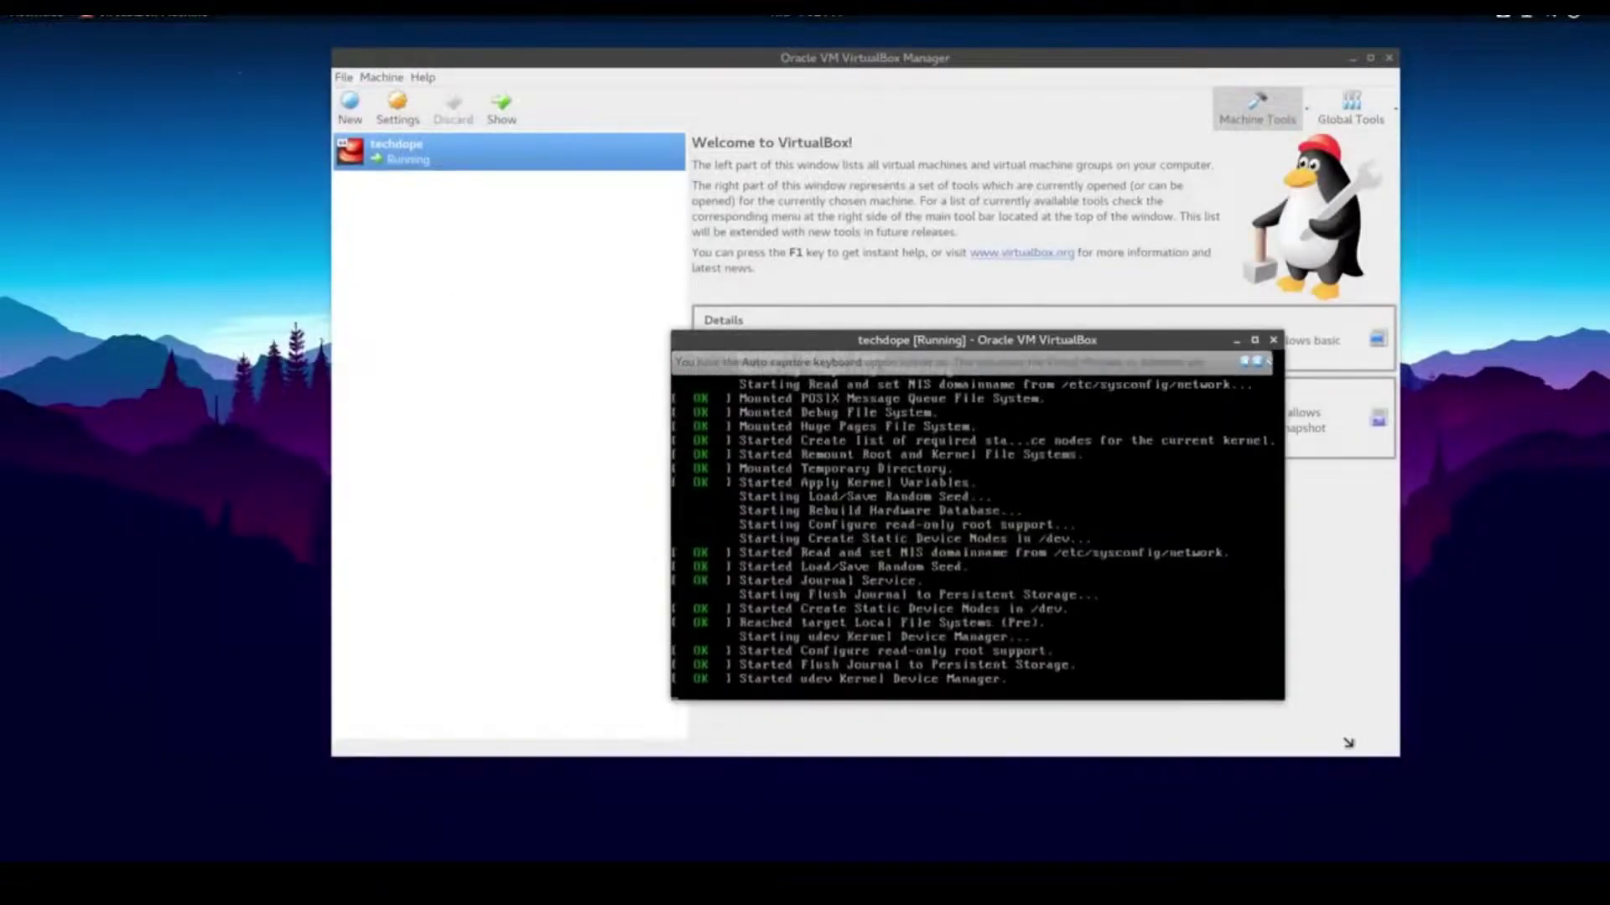
{"action": "left_click_drag", "start_coordinate": [939, 341], "coordinate": [821, 64]}
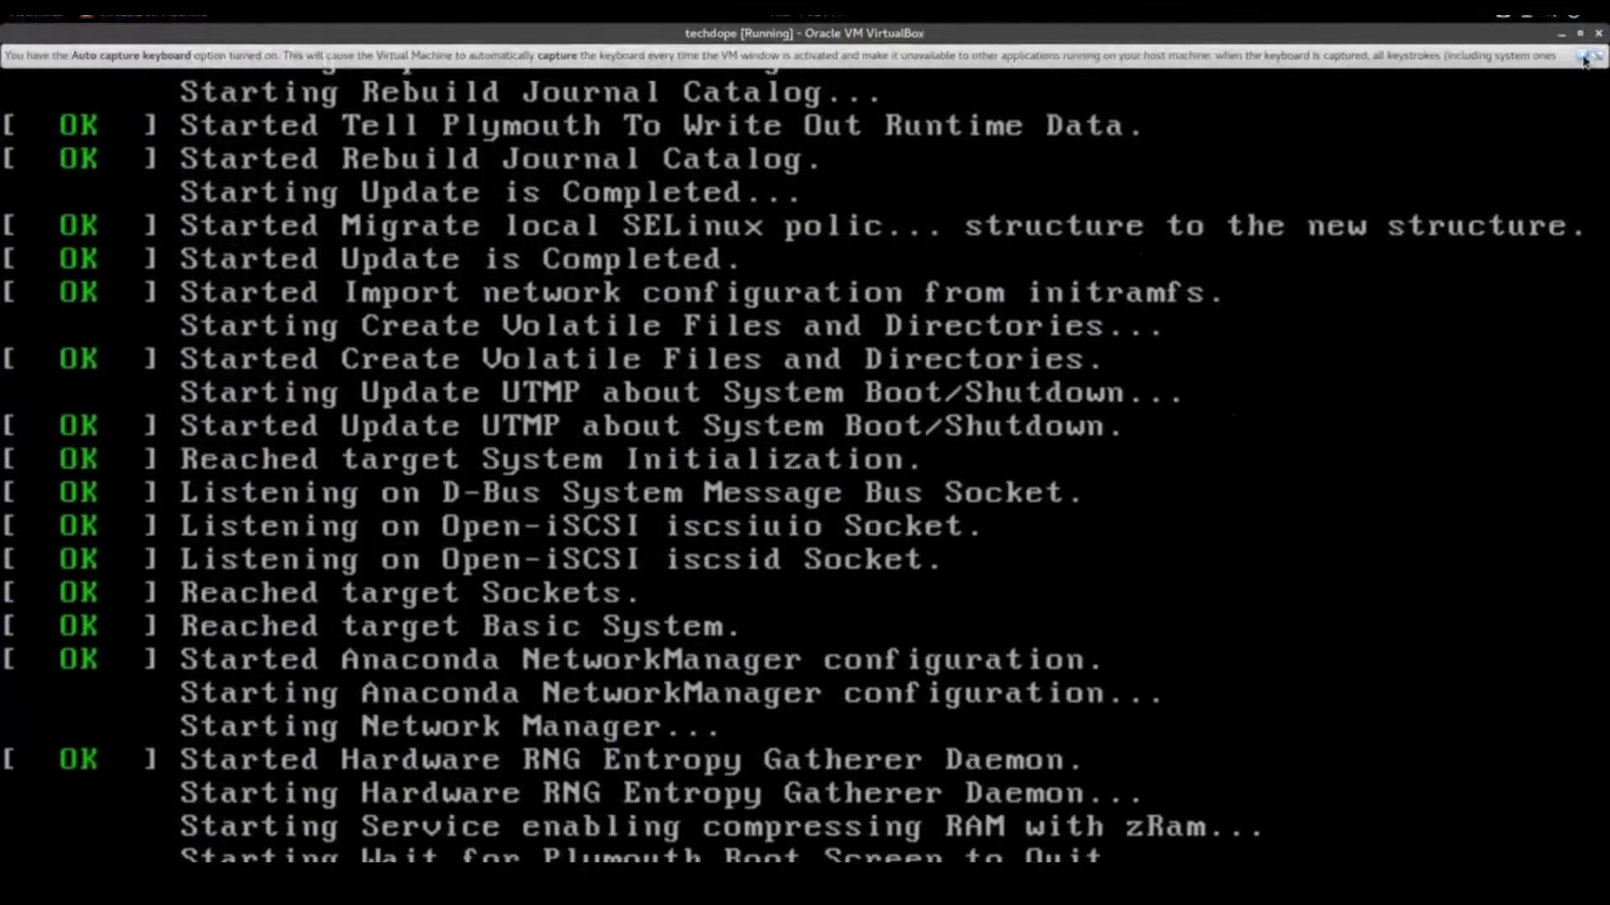
{"action": "left_click", "coordinate": [1585, 57]}
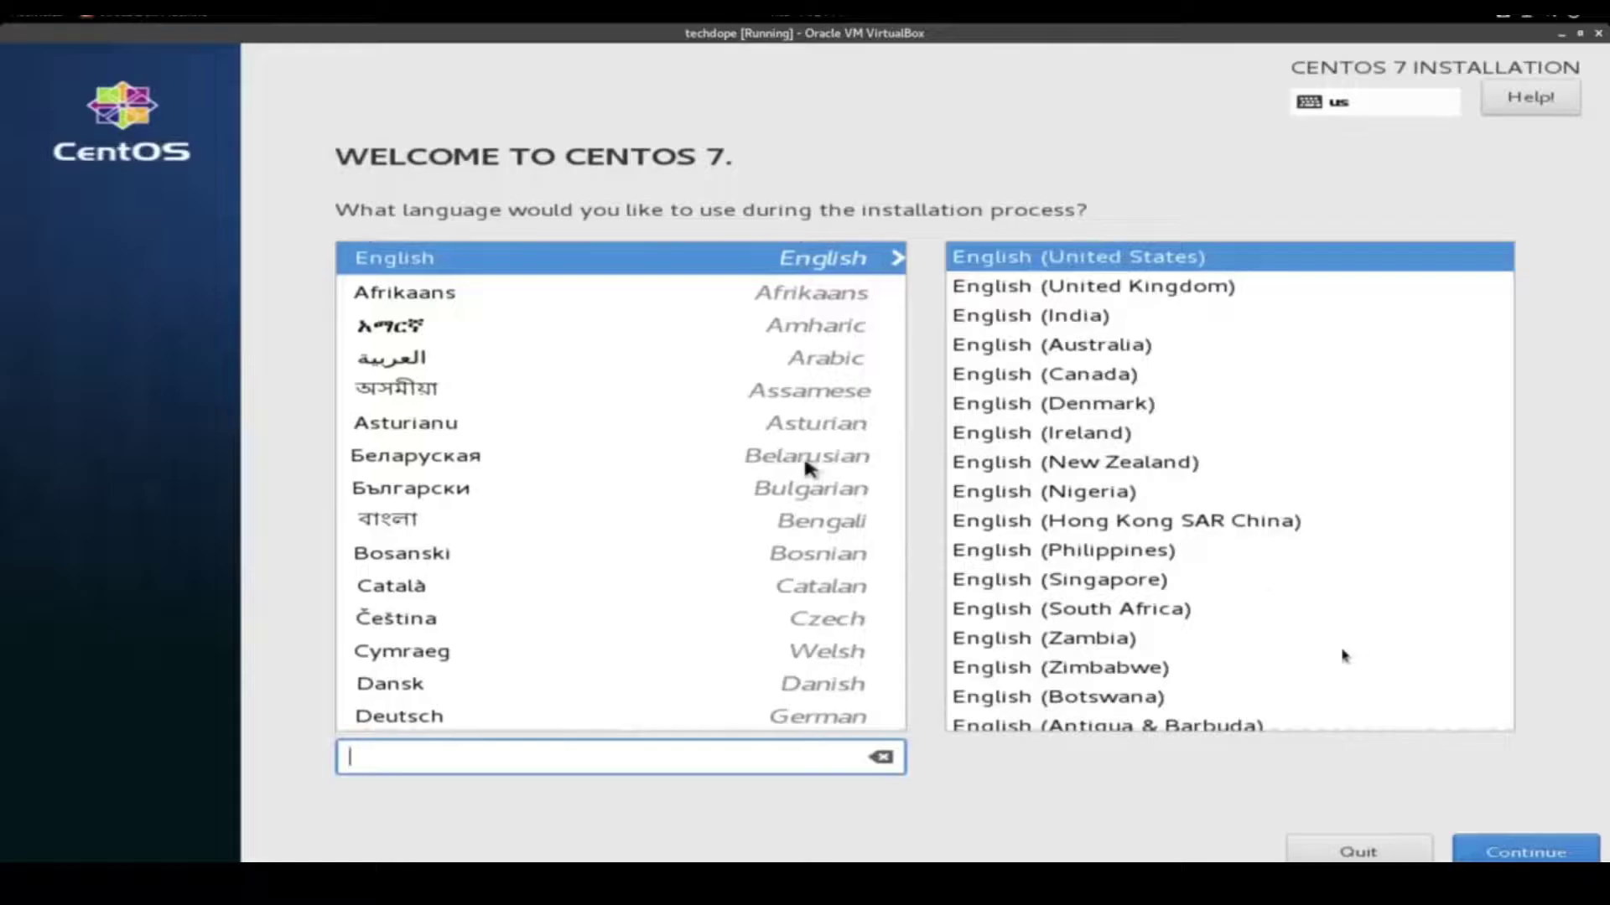
Continue in English (United States) and choose 'I will configure partitioning' for the disk
{"action": "left_click", "coordinate": [1496, 856]}
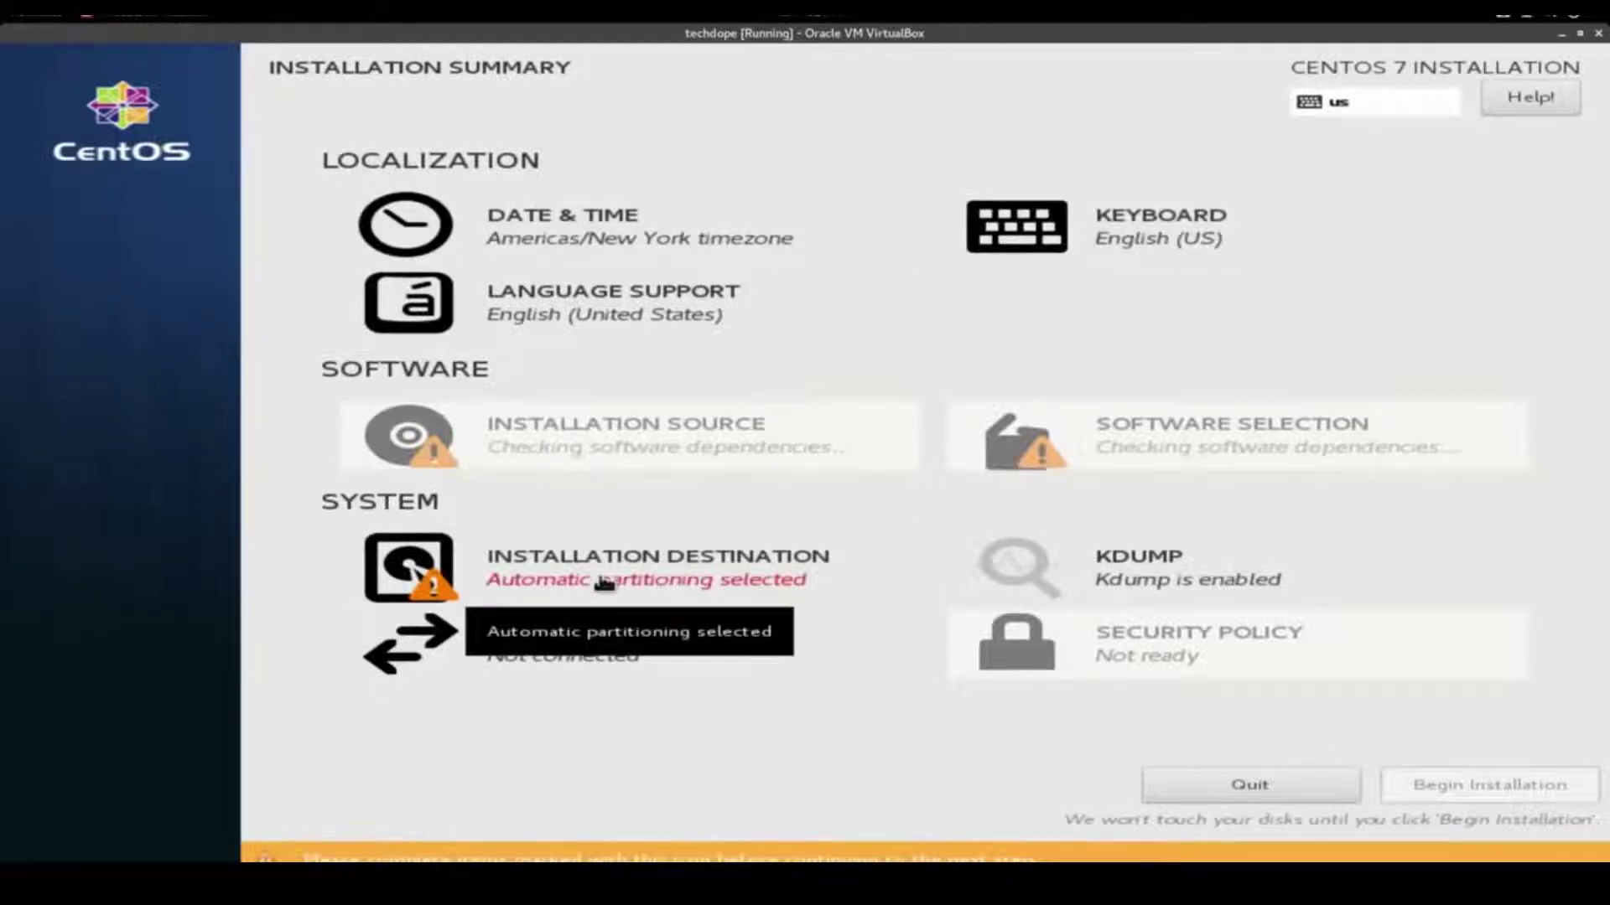
{"action": "left_click", "coordinate": [603, 583]}
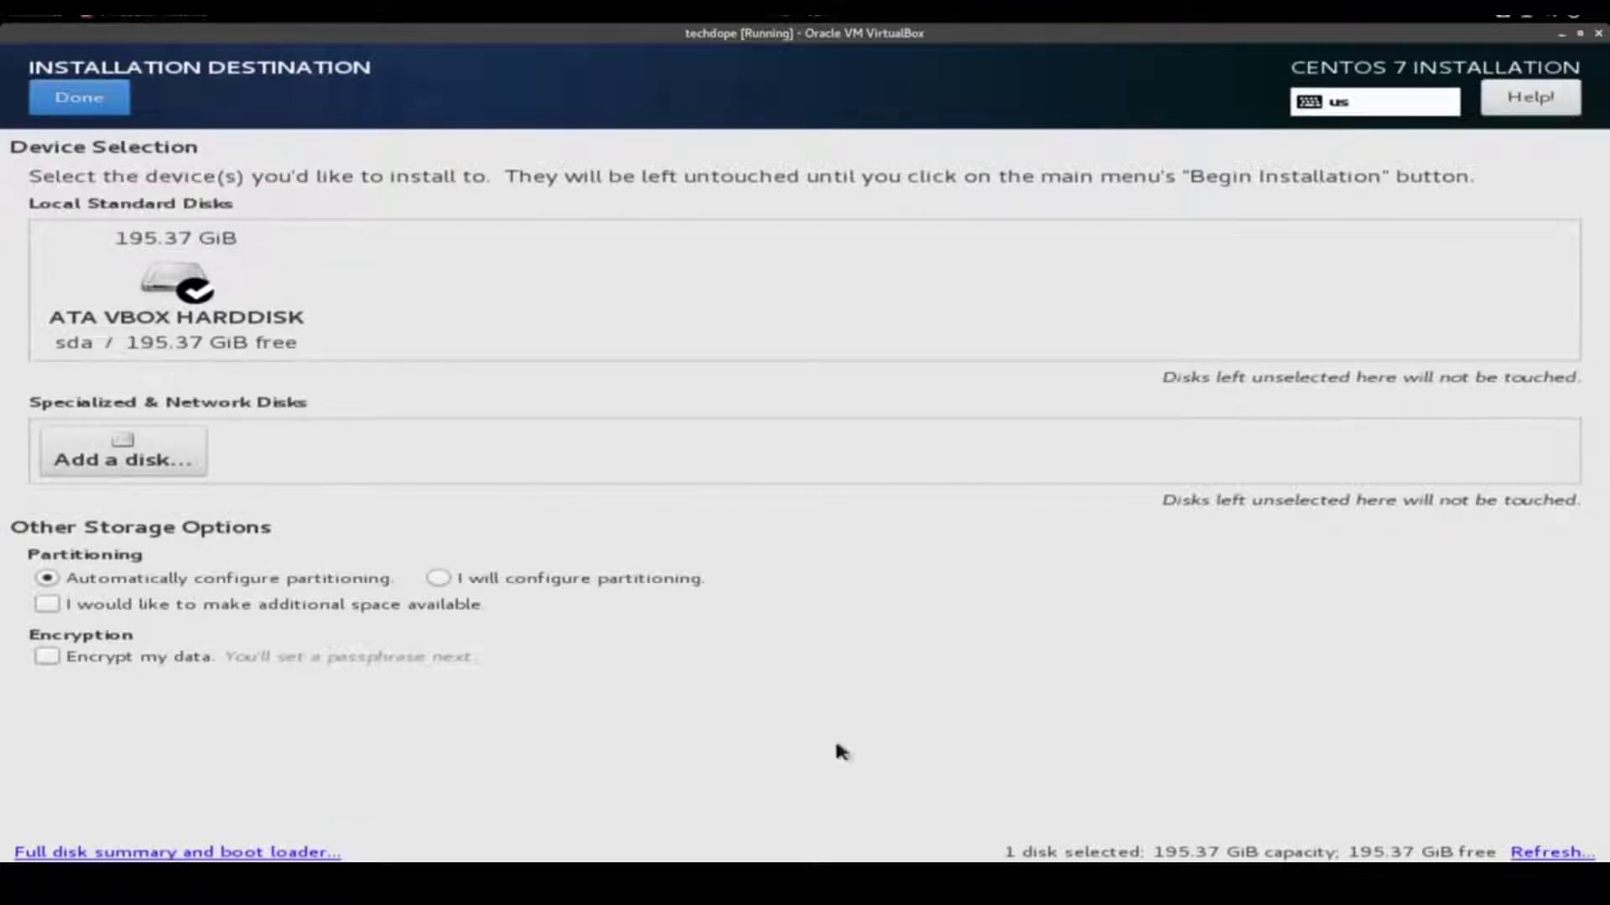
{"action": "left_click", "coordinate": [447, 579]}
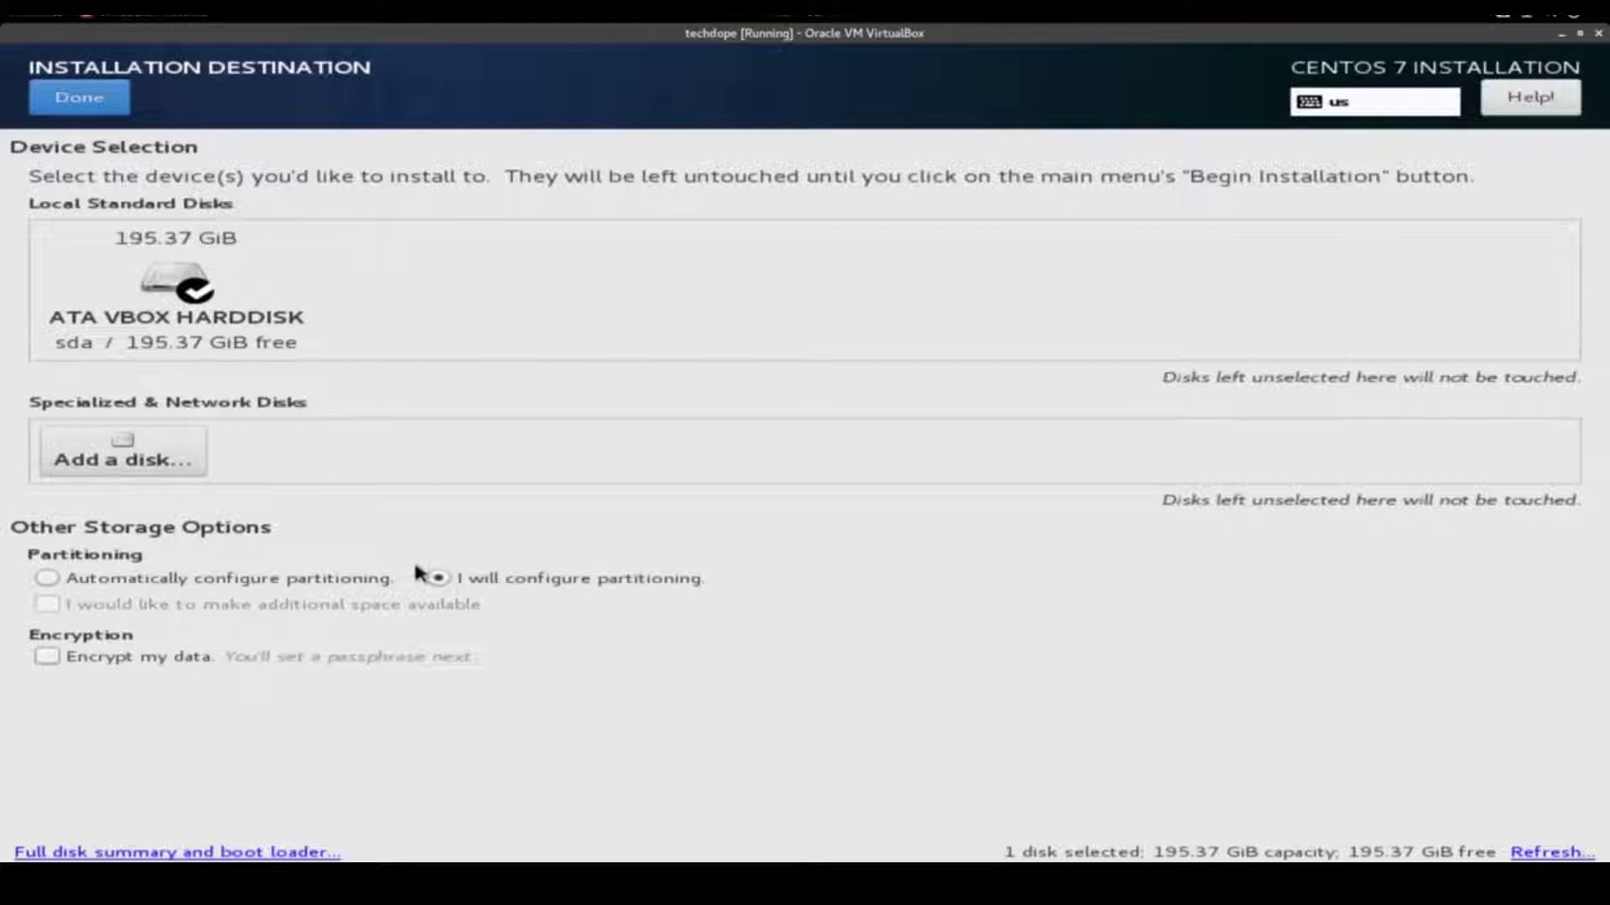
{"action": "left_click", "coordinate": [88, 101]}
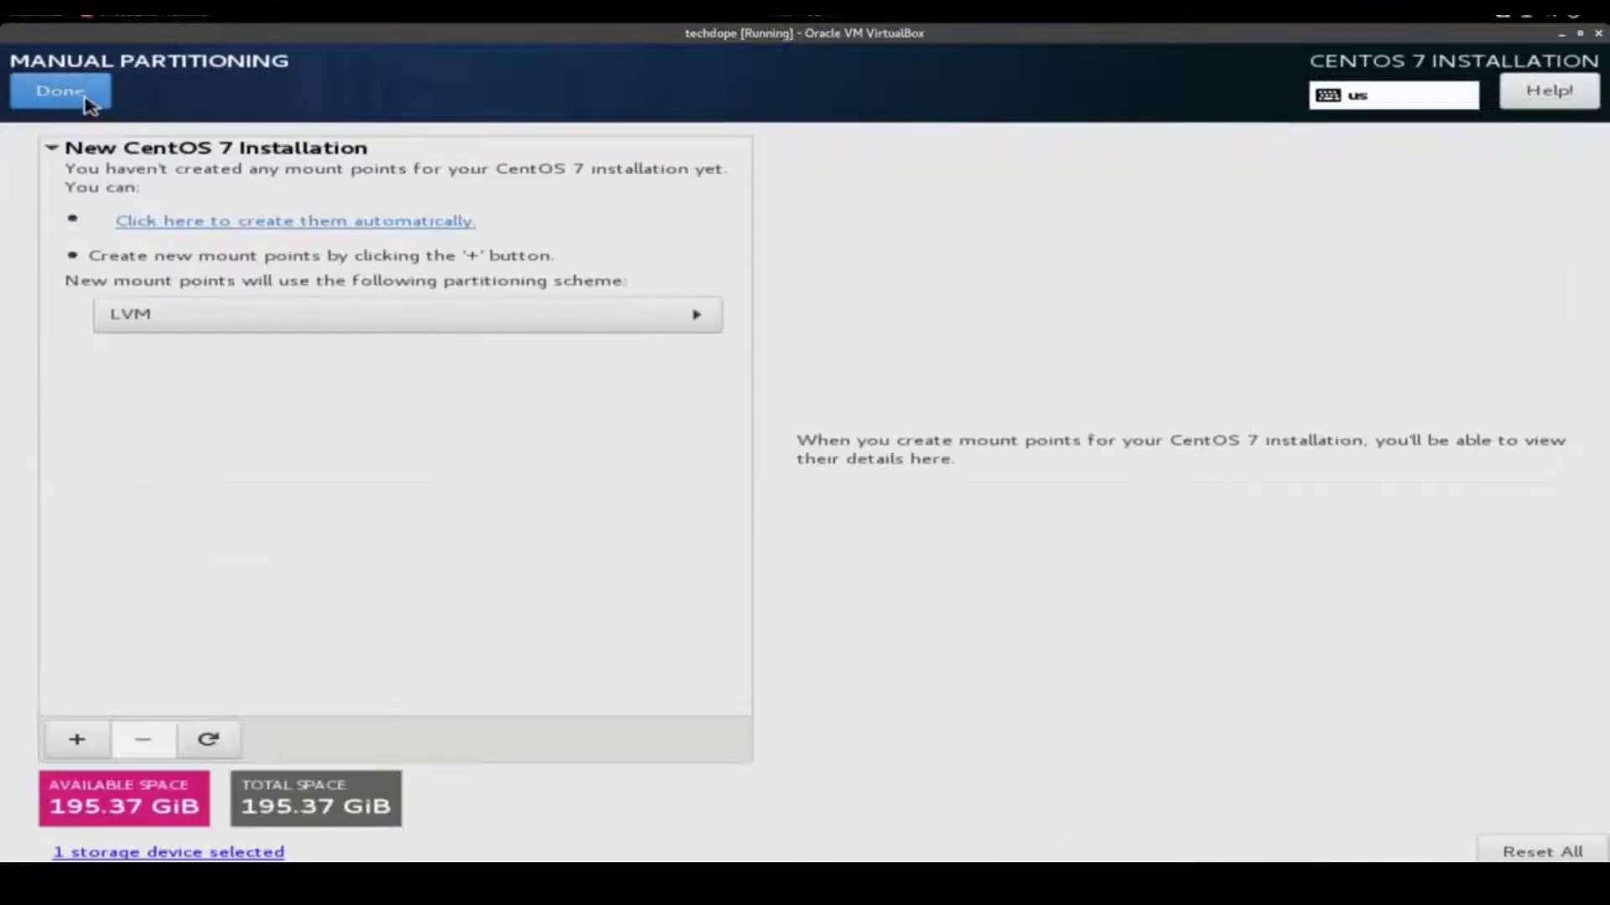
Switch to Standard Partition and add an 8 GiB swap partition
{"action": "left_click", "coordinate": [374, 314]}
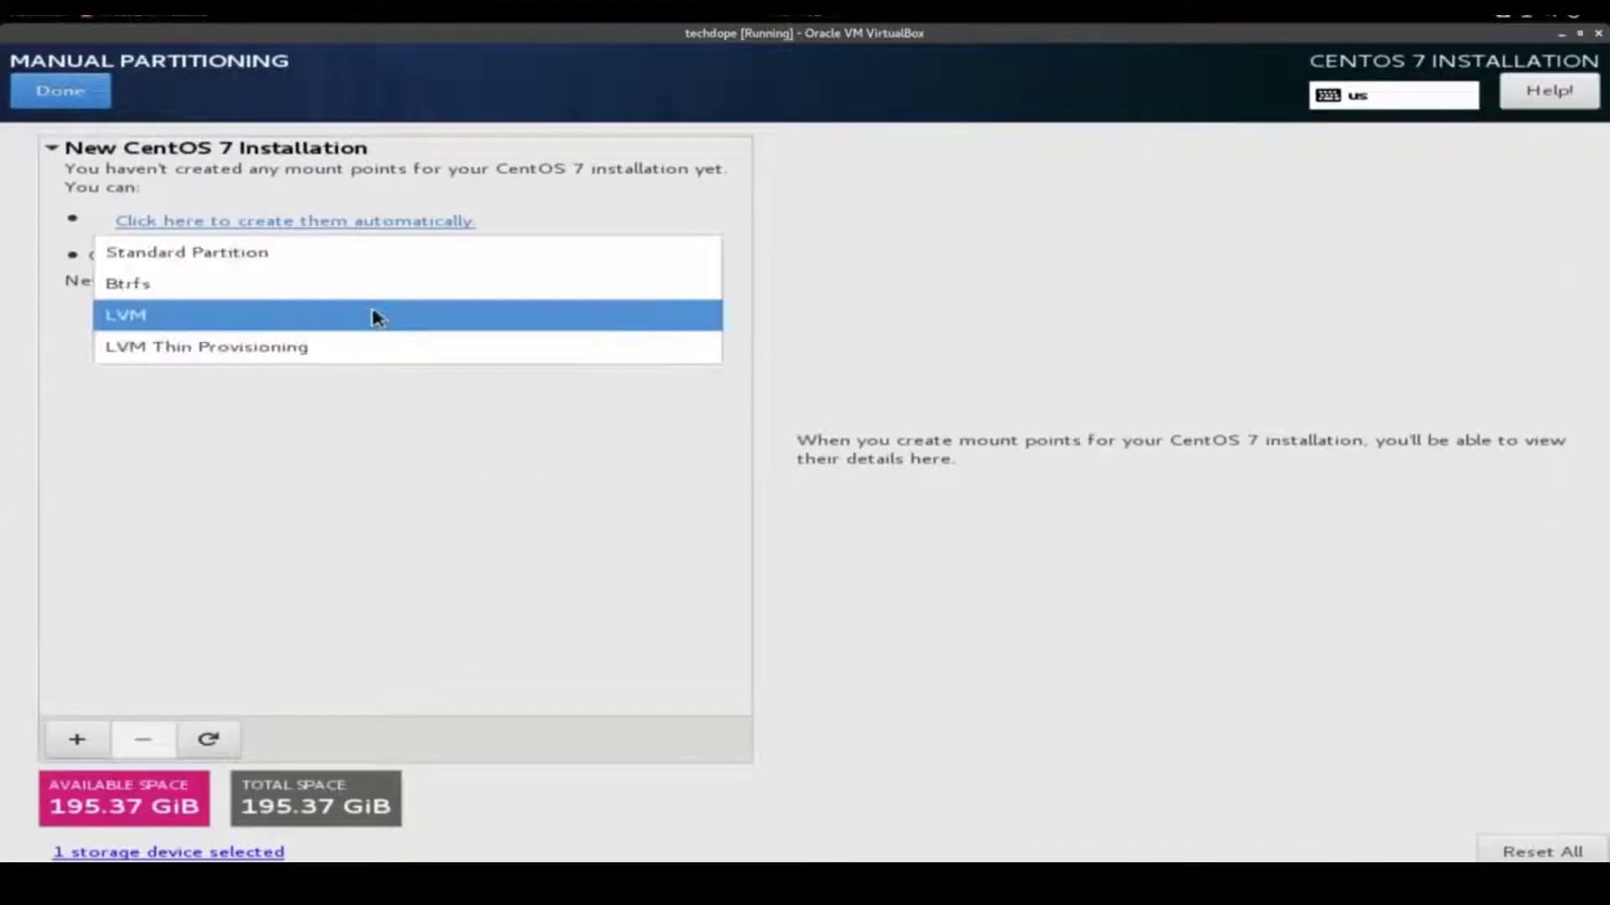
{"action": "left_click", "coordinate": [366, 254]}
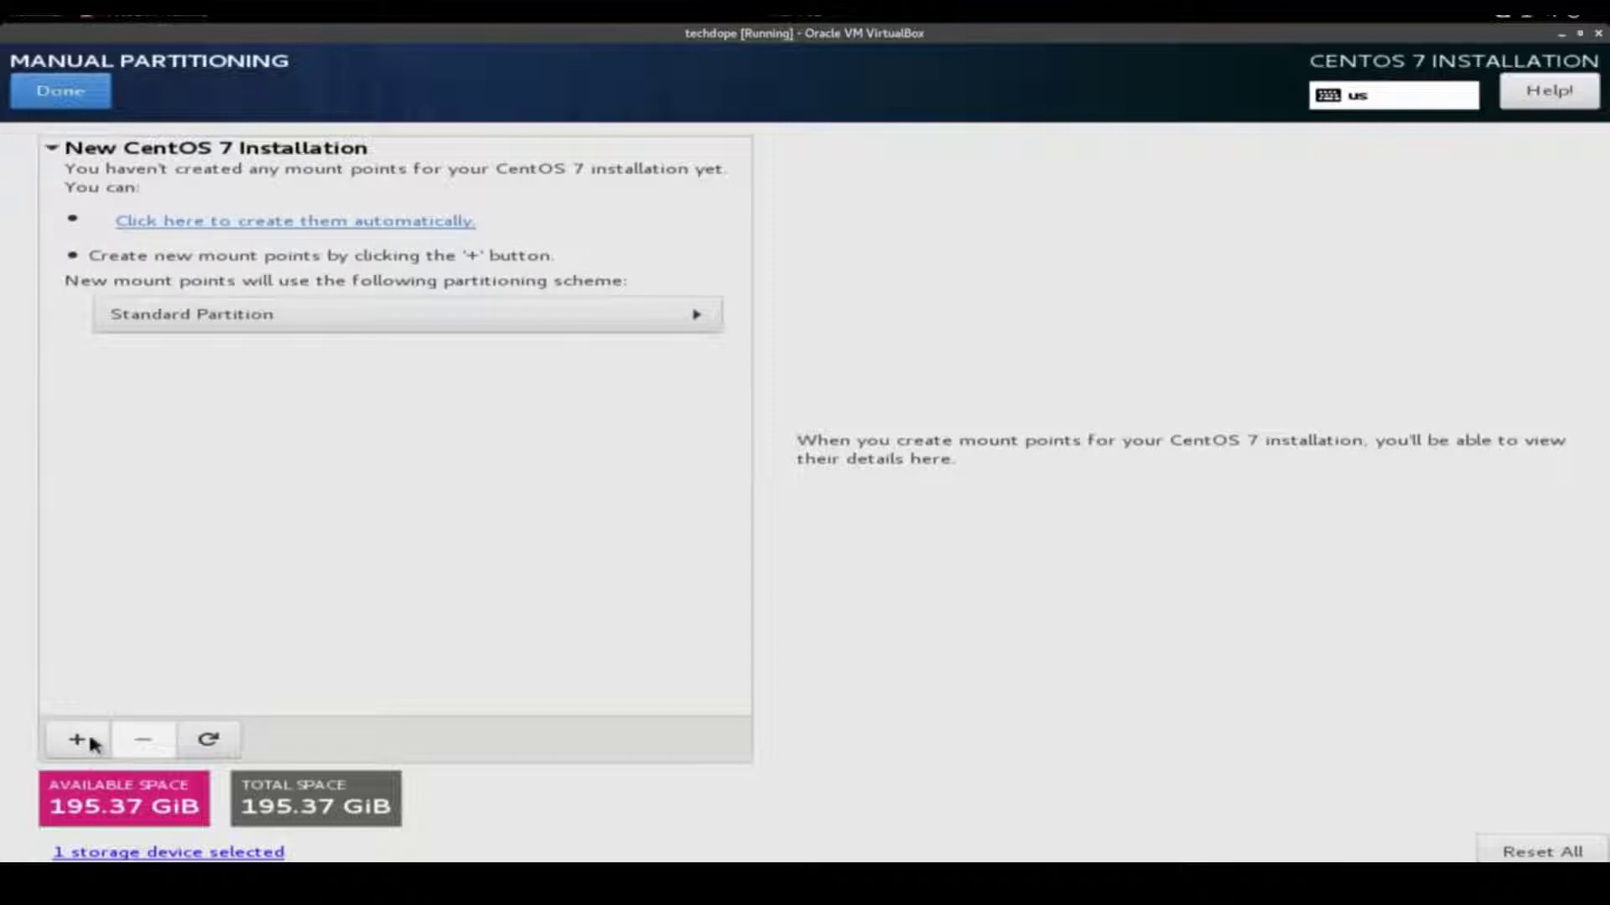
{"action": "left_click", "coordinate": [86, 737]}
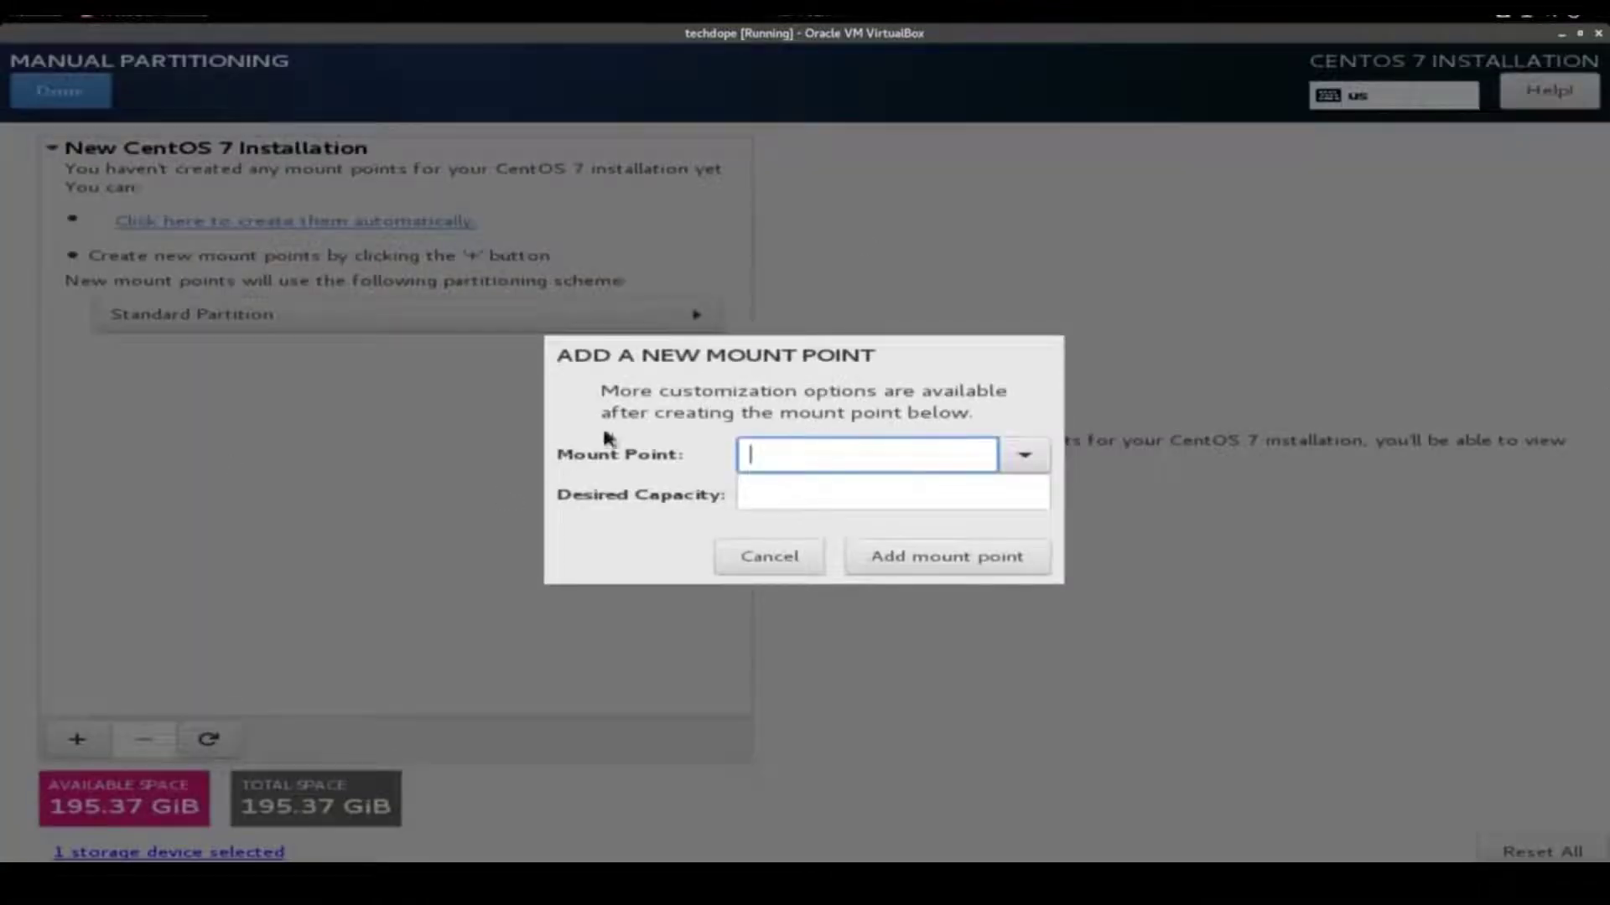
{"action": "left_click", "coordinate": [1024, 456]}
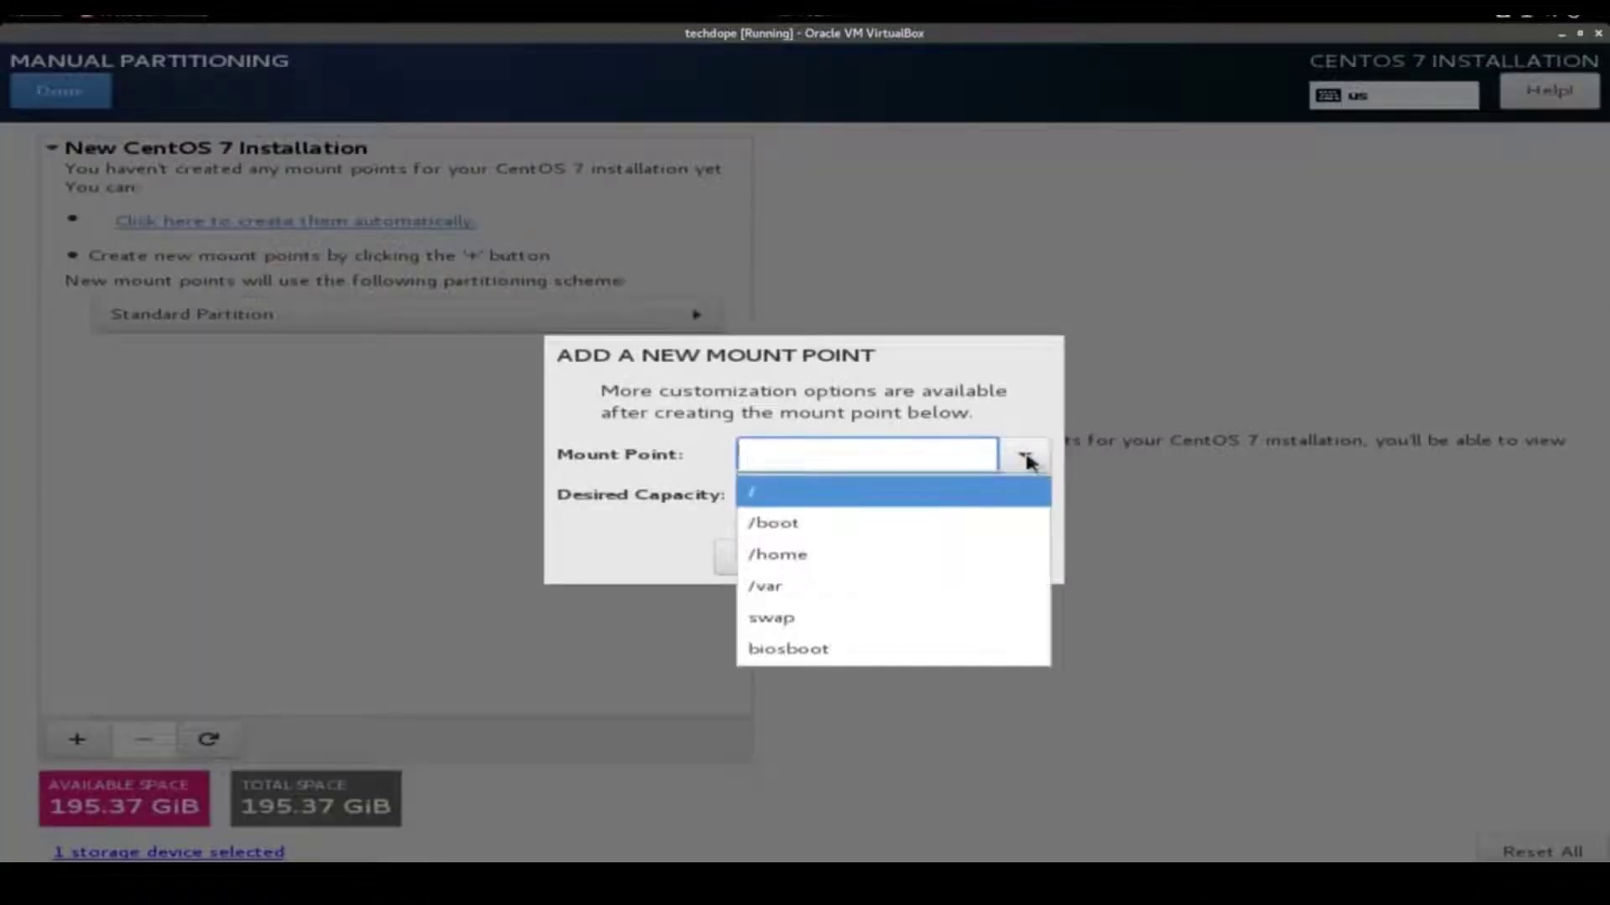
{"action": "left_click", "coordinate": [861, 625]}
{"action": "left_click", "coordinate": [754, 492]}
{"action": "type", "text": "8"}
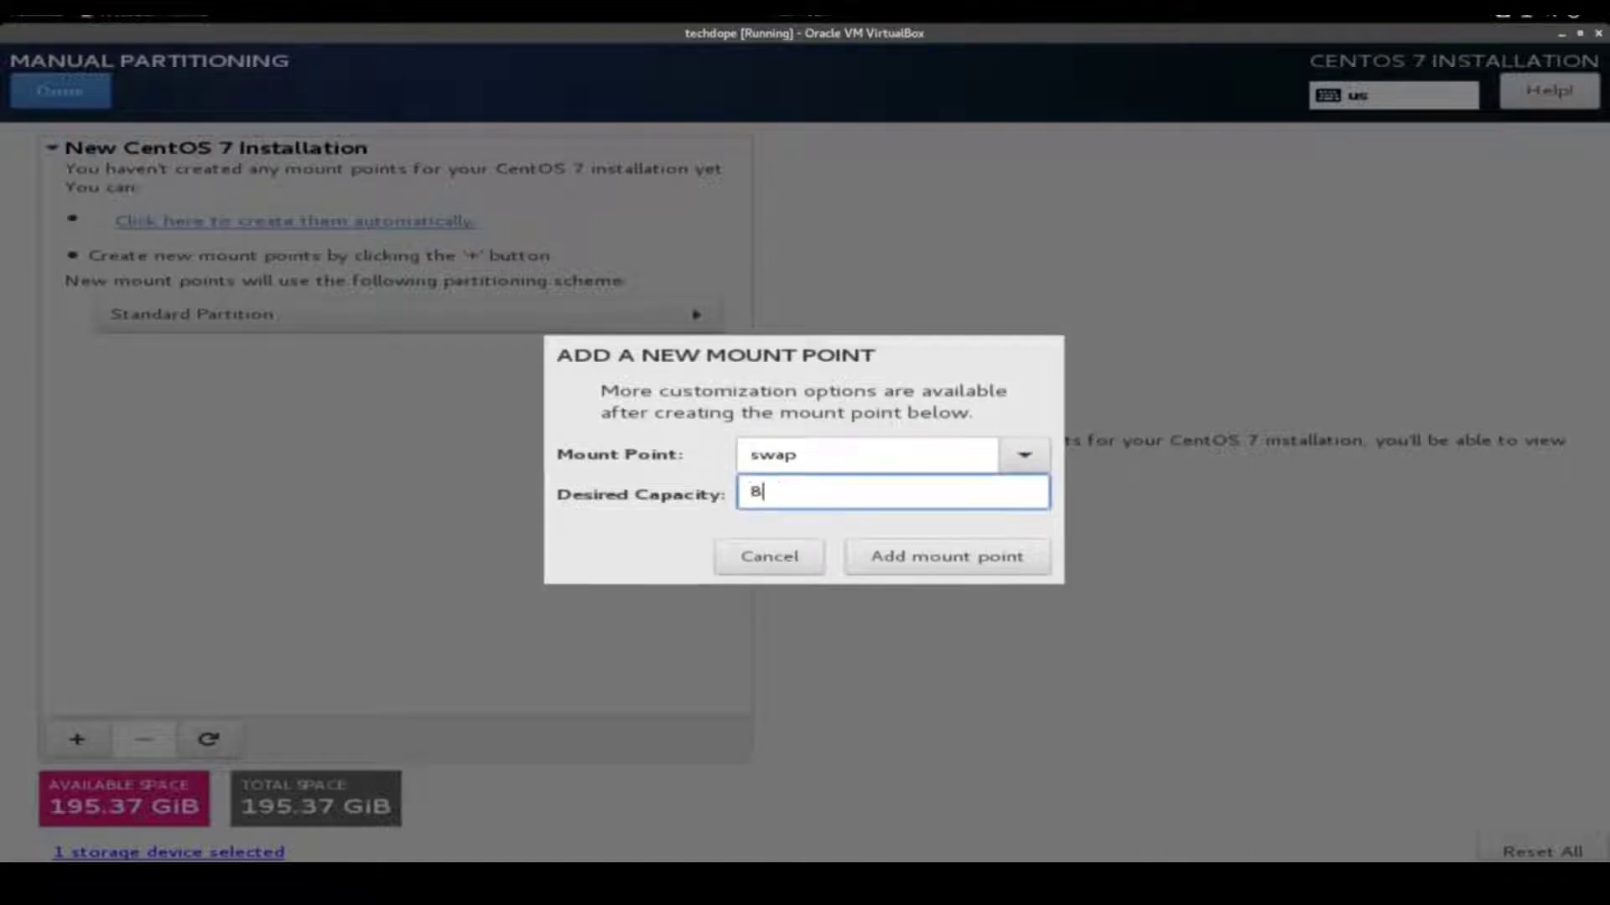
{"action": "type", "text": "GiB"}
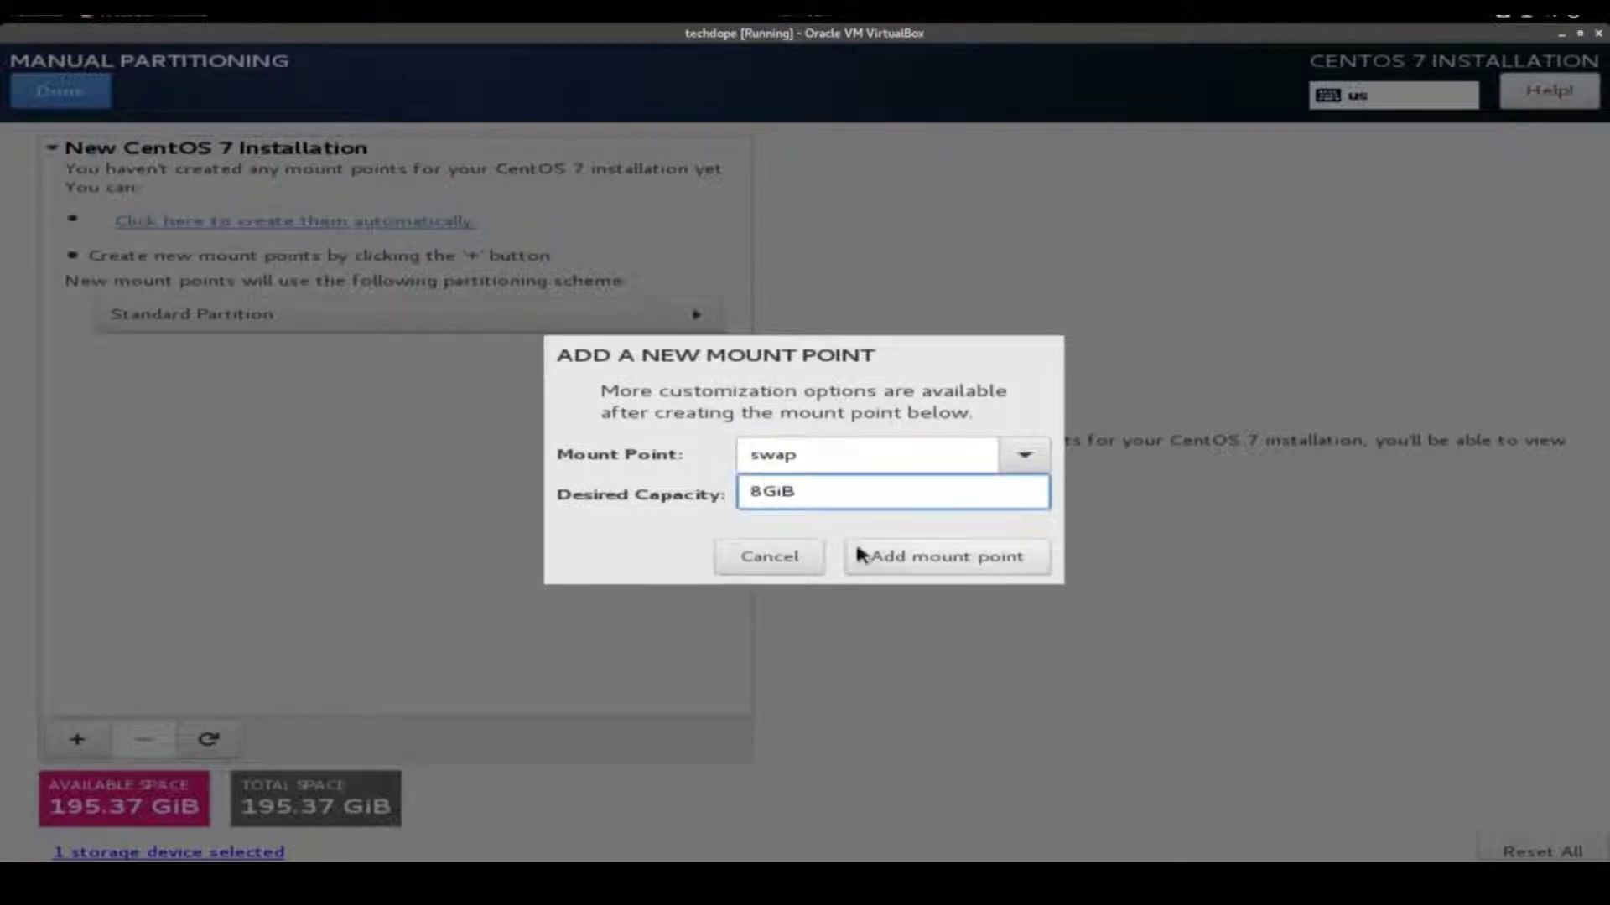
{"action": "left_click", "coordinate": [856, 553]}
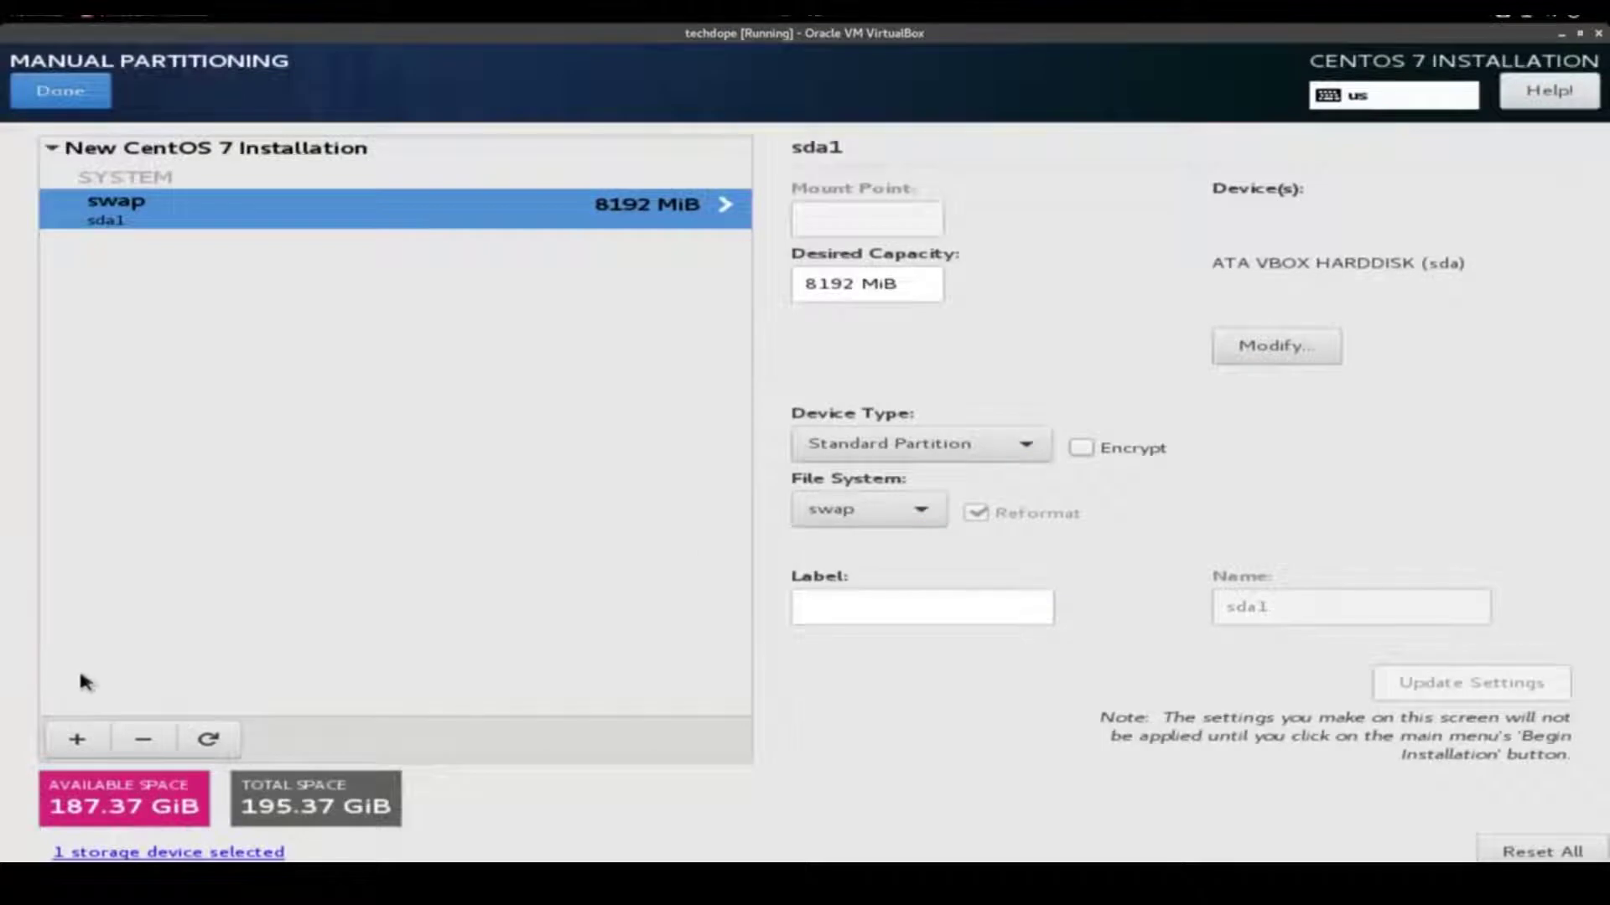
Add a 187.37 GiB / root partition and accept the partitioning changes
{"action": "left_click", "coordinate": [79, 736]}
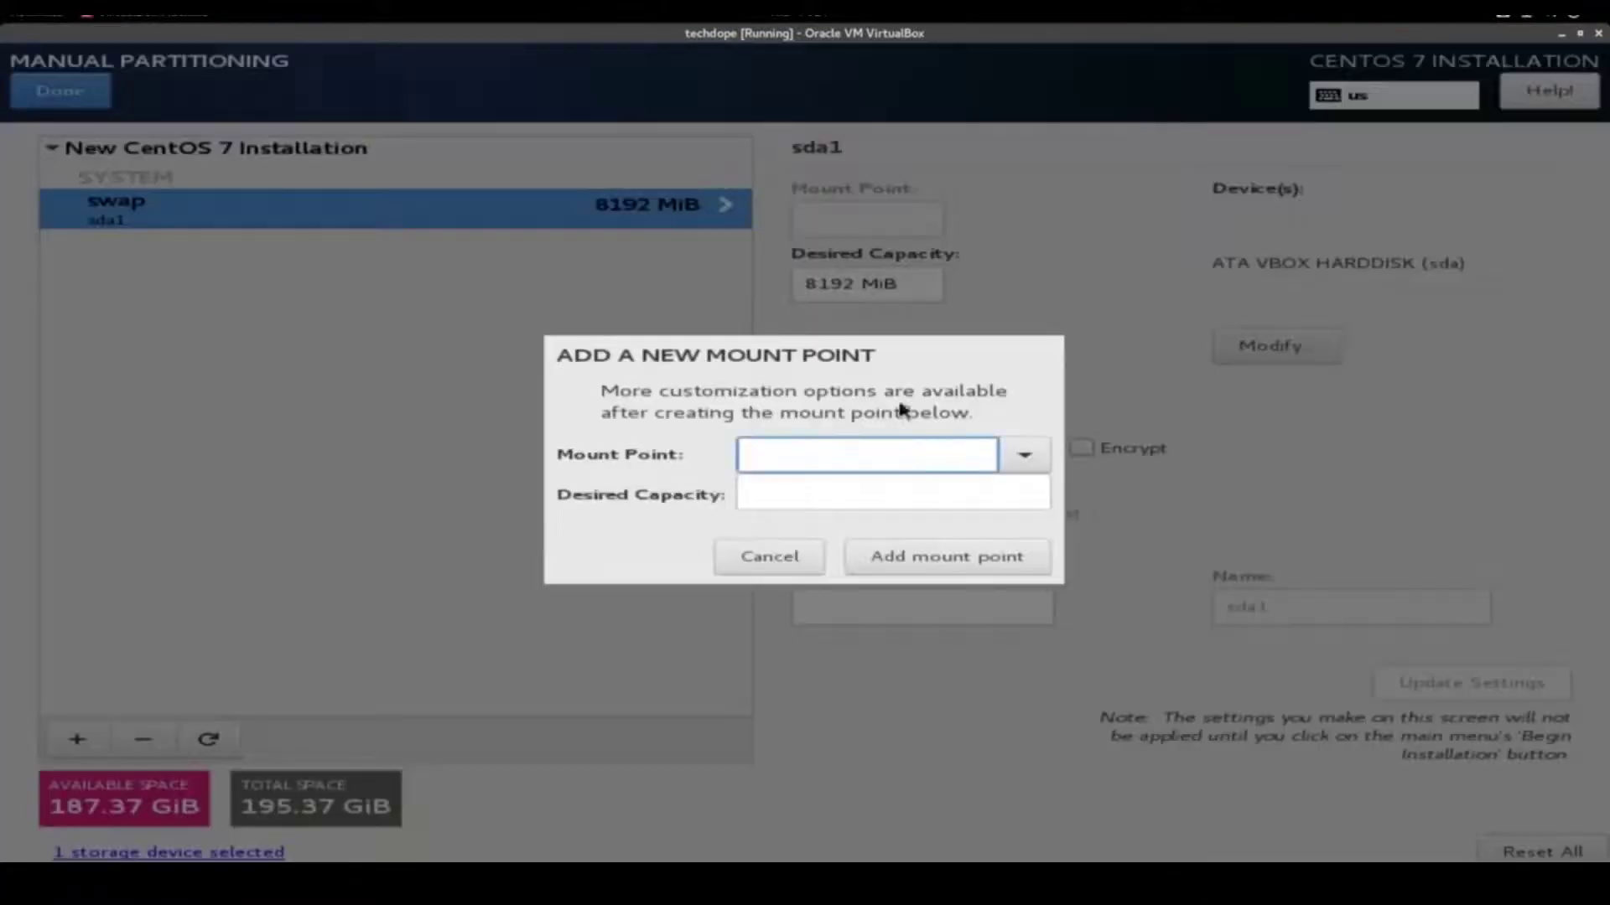
{"action": "left_click", "coordinate": [1024, 454]}
{"action": "left_click", "coordinate": [908, 495]}
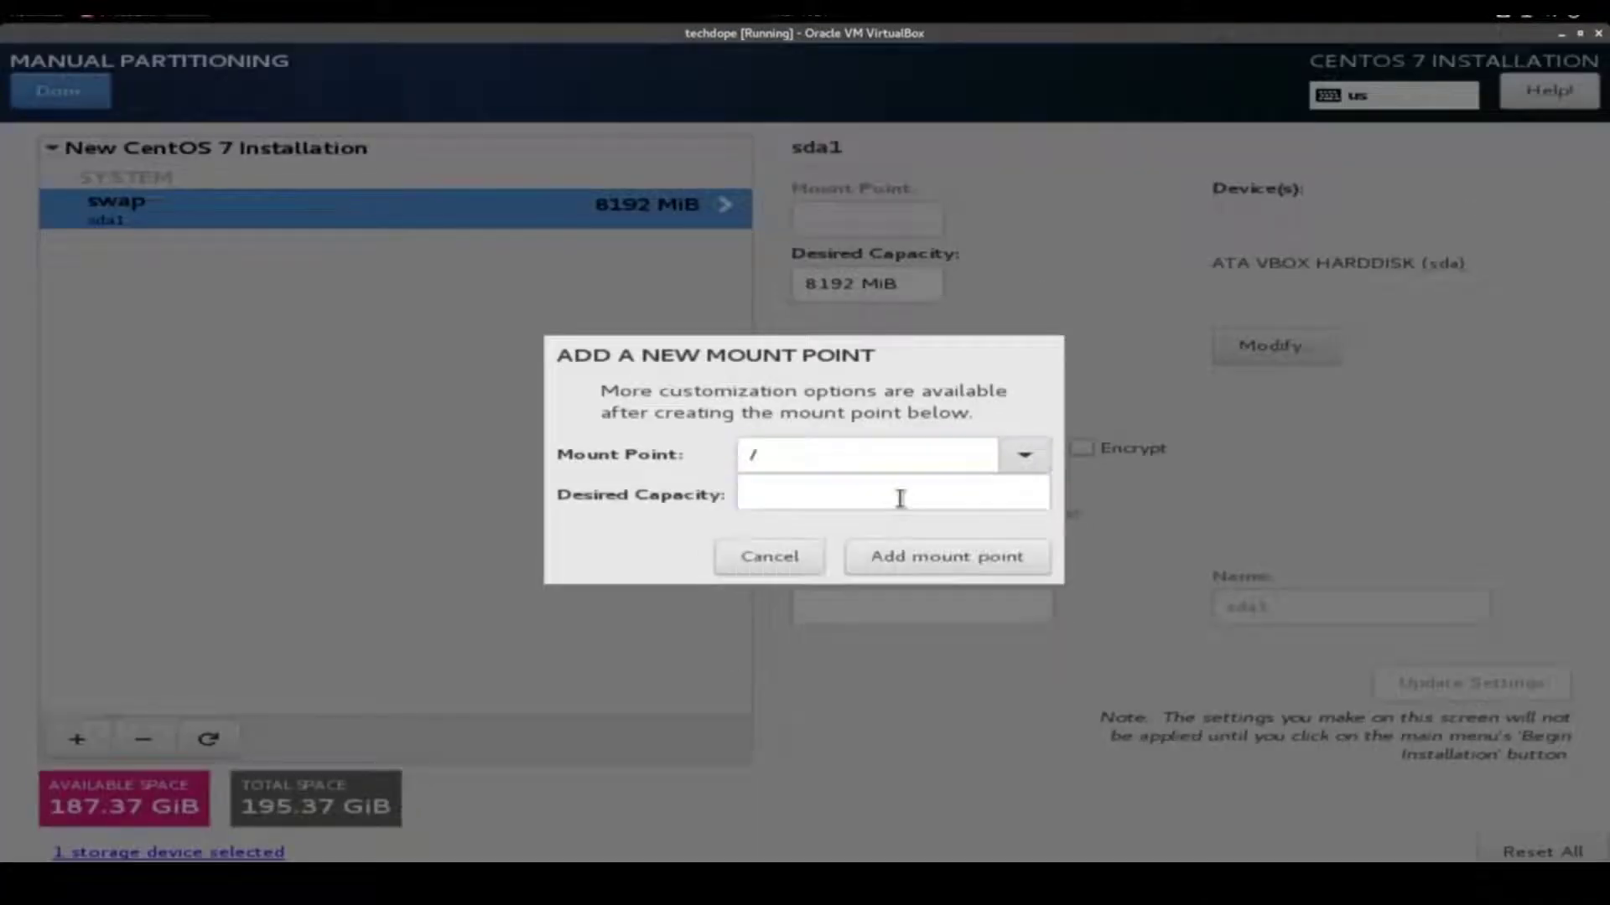
{"action": "left_click", "coordinate": [894, 497]}
{"action": "type", "text": "18"}
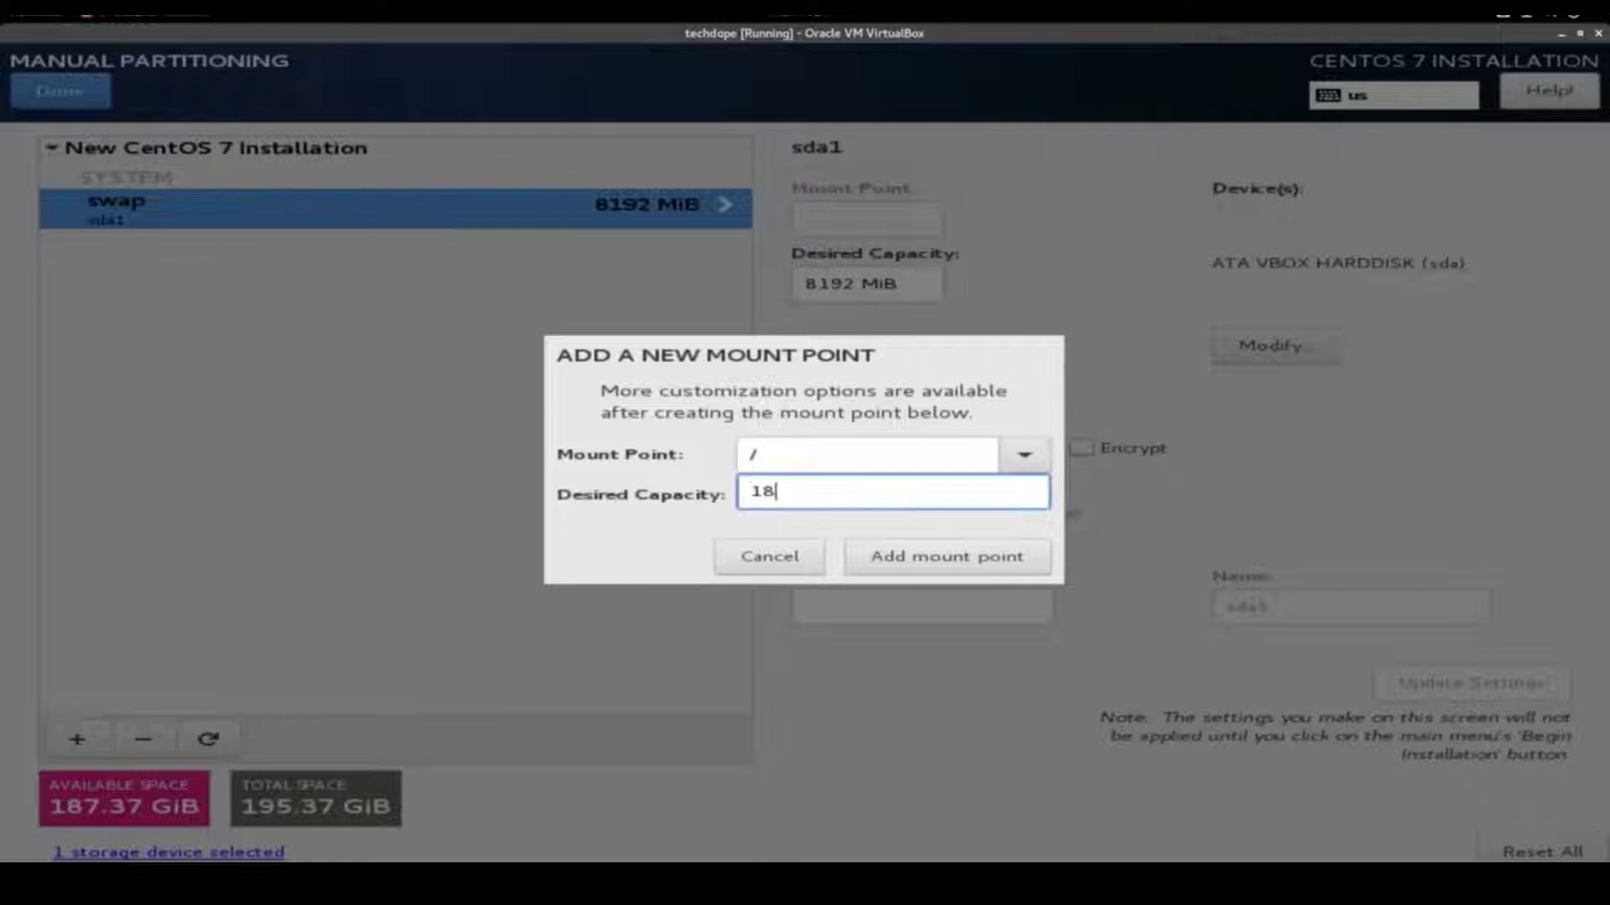
{"action": "type", "text": "7."}
{"action": "type", "text": "GiB"}
{"action": "left_click", "coordinate": [943, 560]}
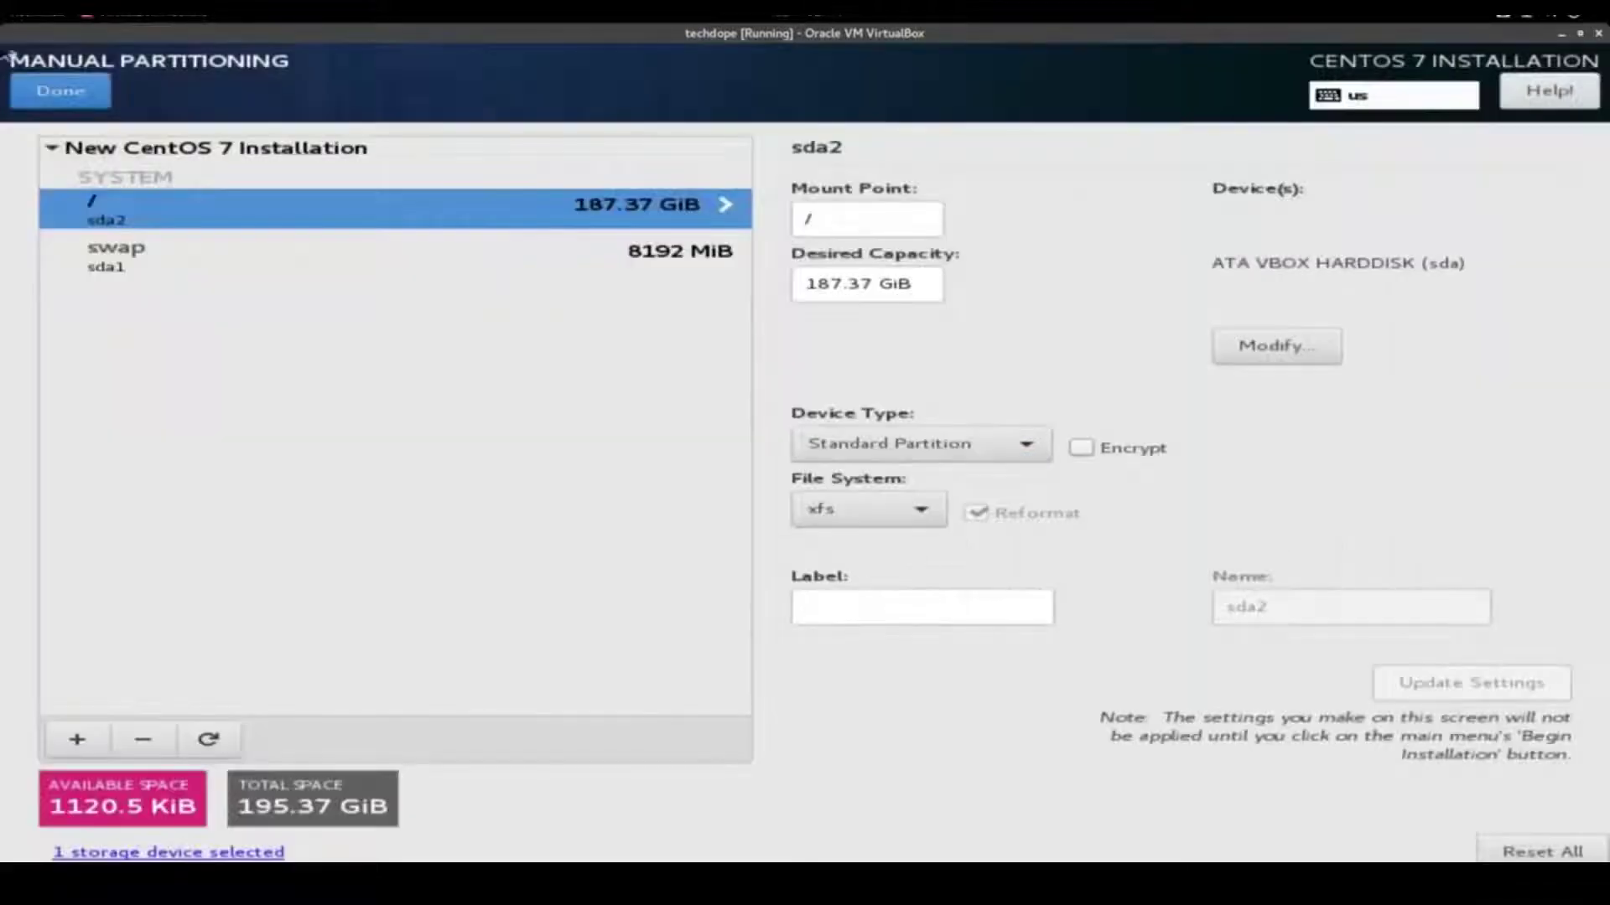
{"action": "left_click", "coordinate": [60, 91]}
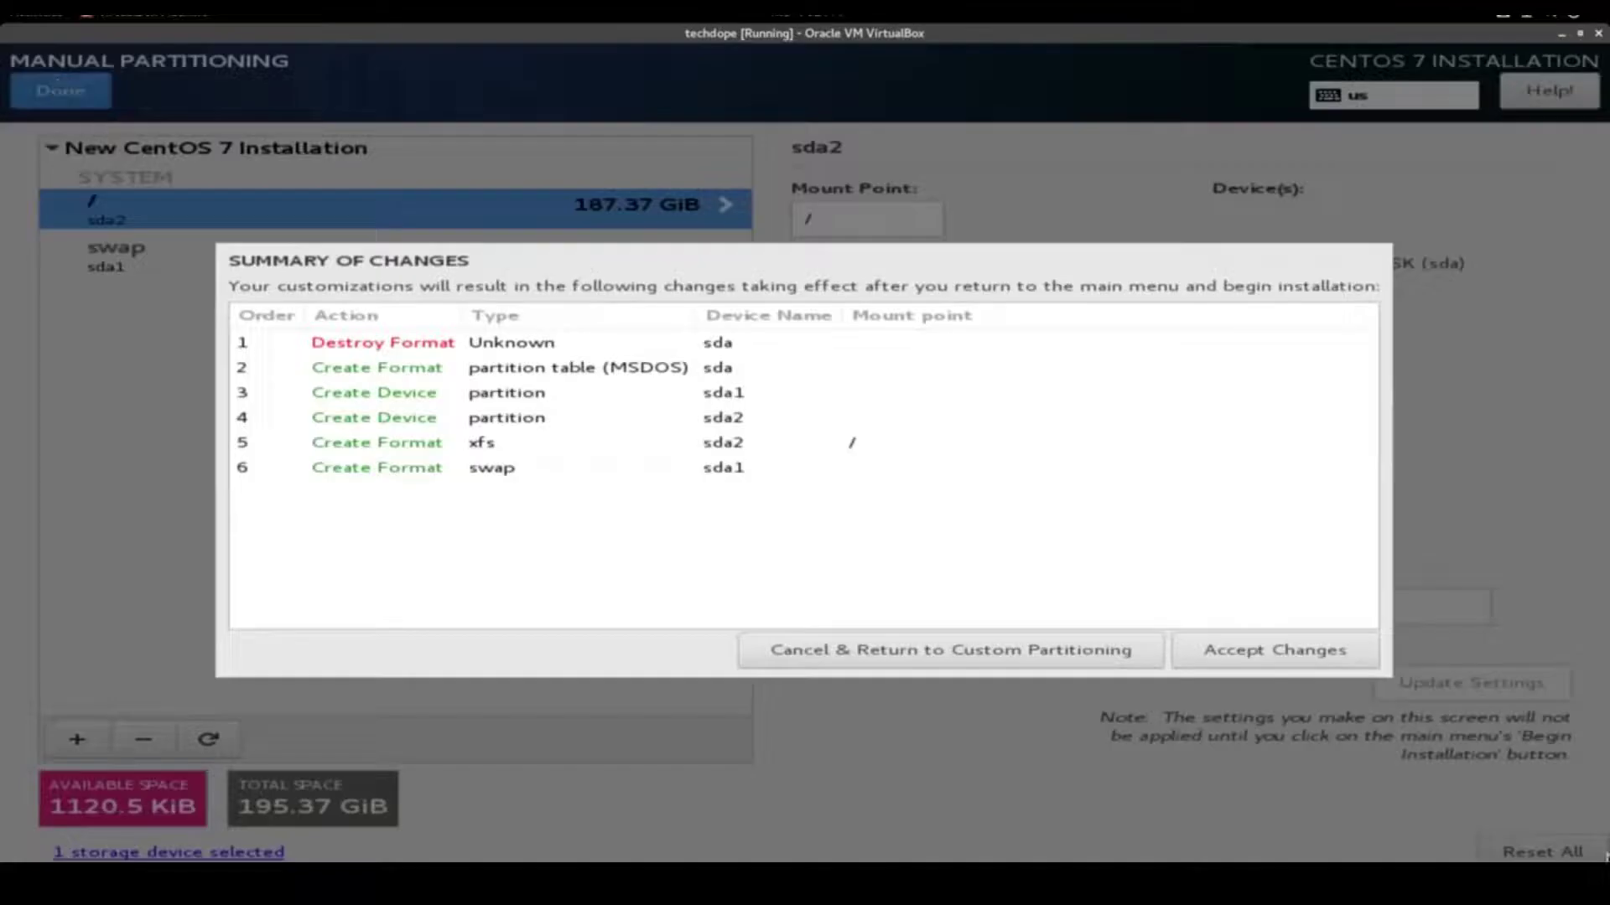
{"action": "left_click", "coordinate": [1295, 652]}
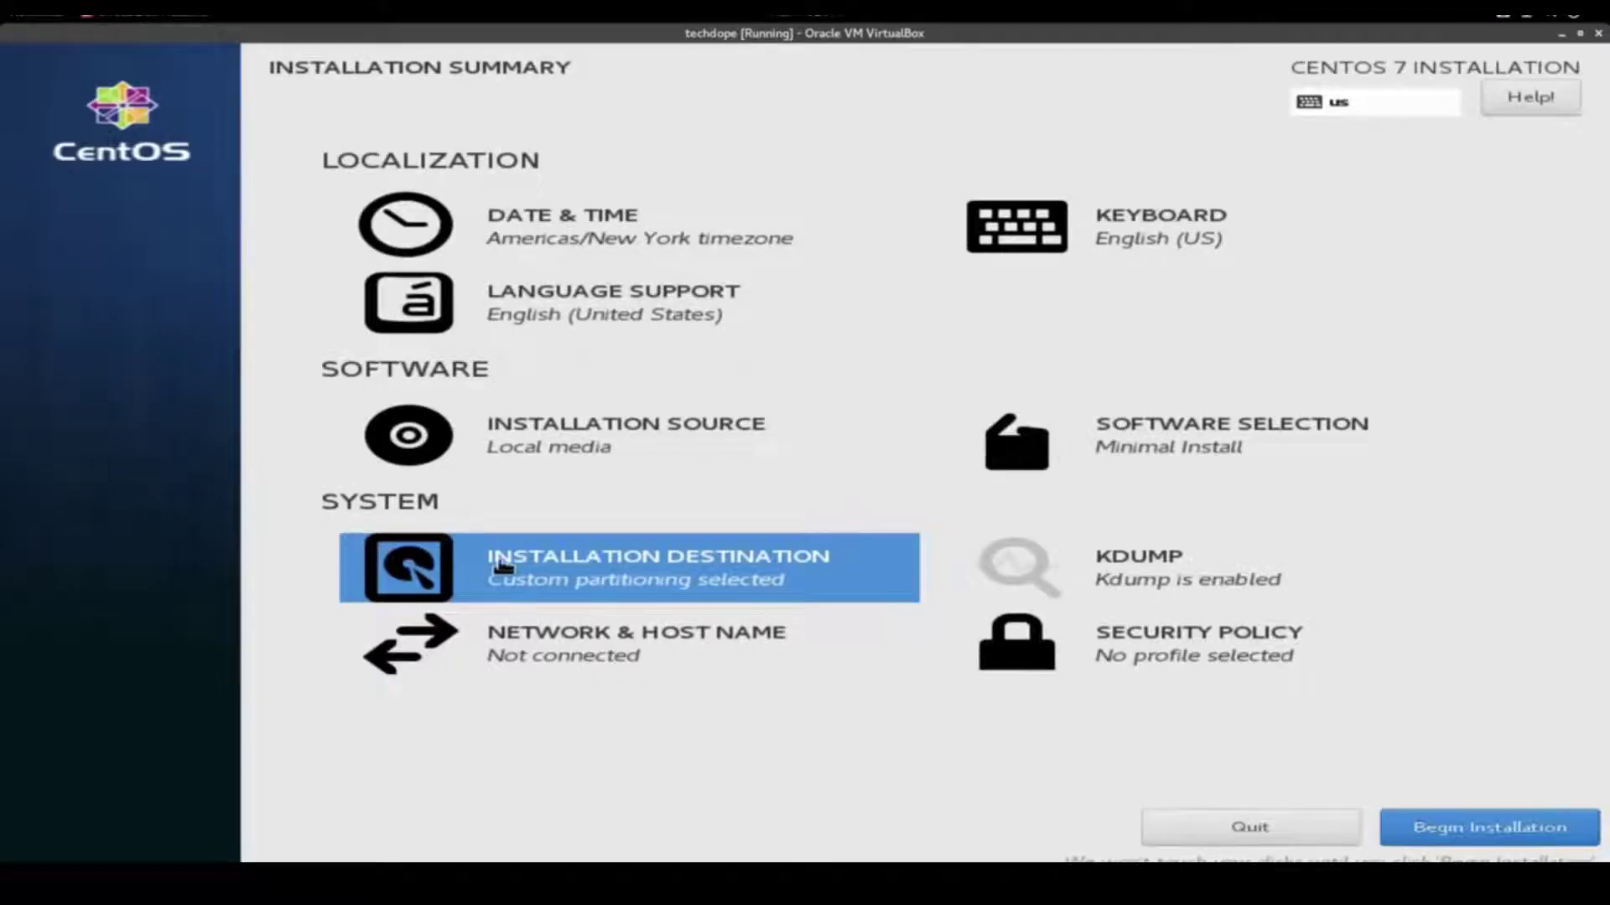
Turn on the enp0s3 Ethernet to get 192.168.0.14, then begin the CentOS installation
{"action": "left_click", "coordinate": [556, 647]}
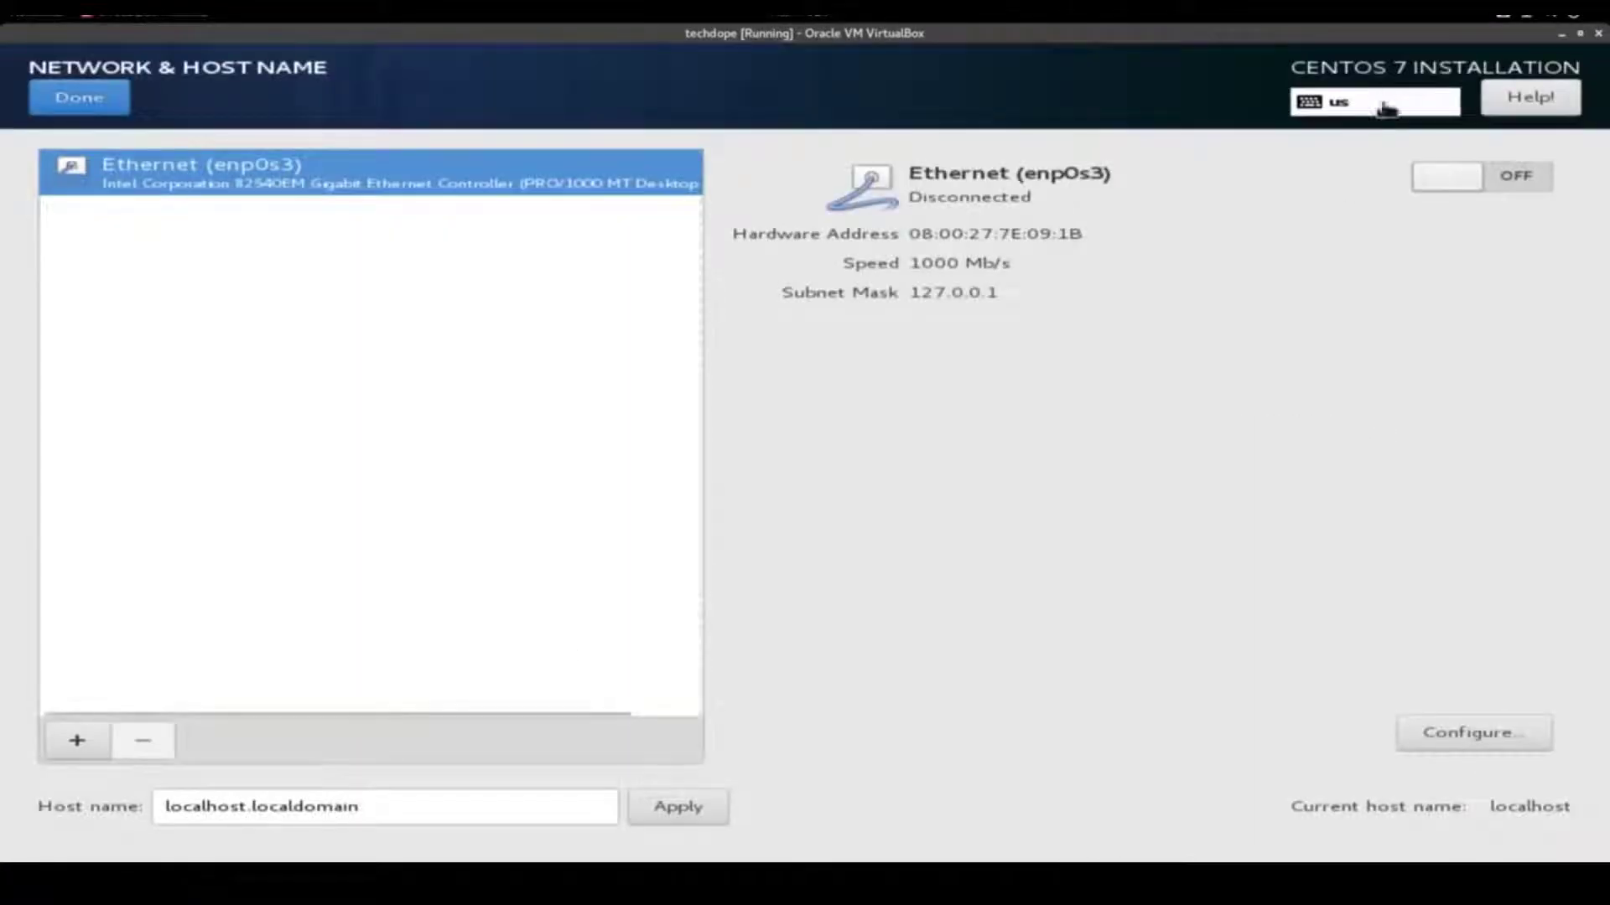
{"action": "left_click", "coordinate": [1519, 180]}
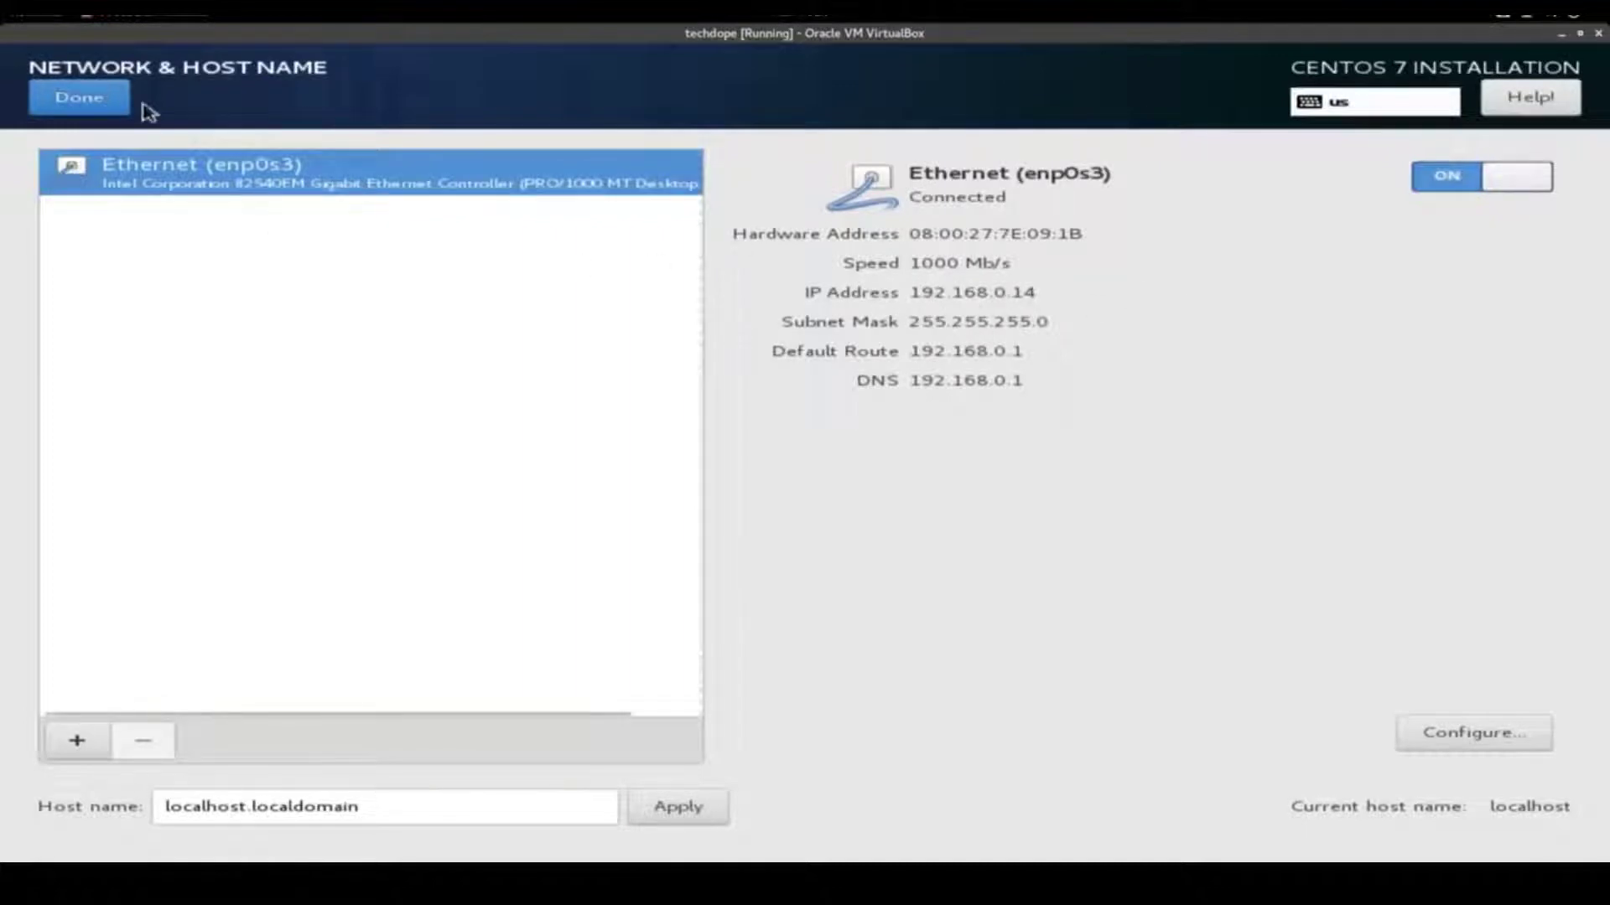
{"action": "left_click", "coordinate": [99, 112]}
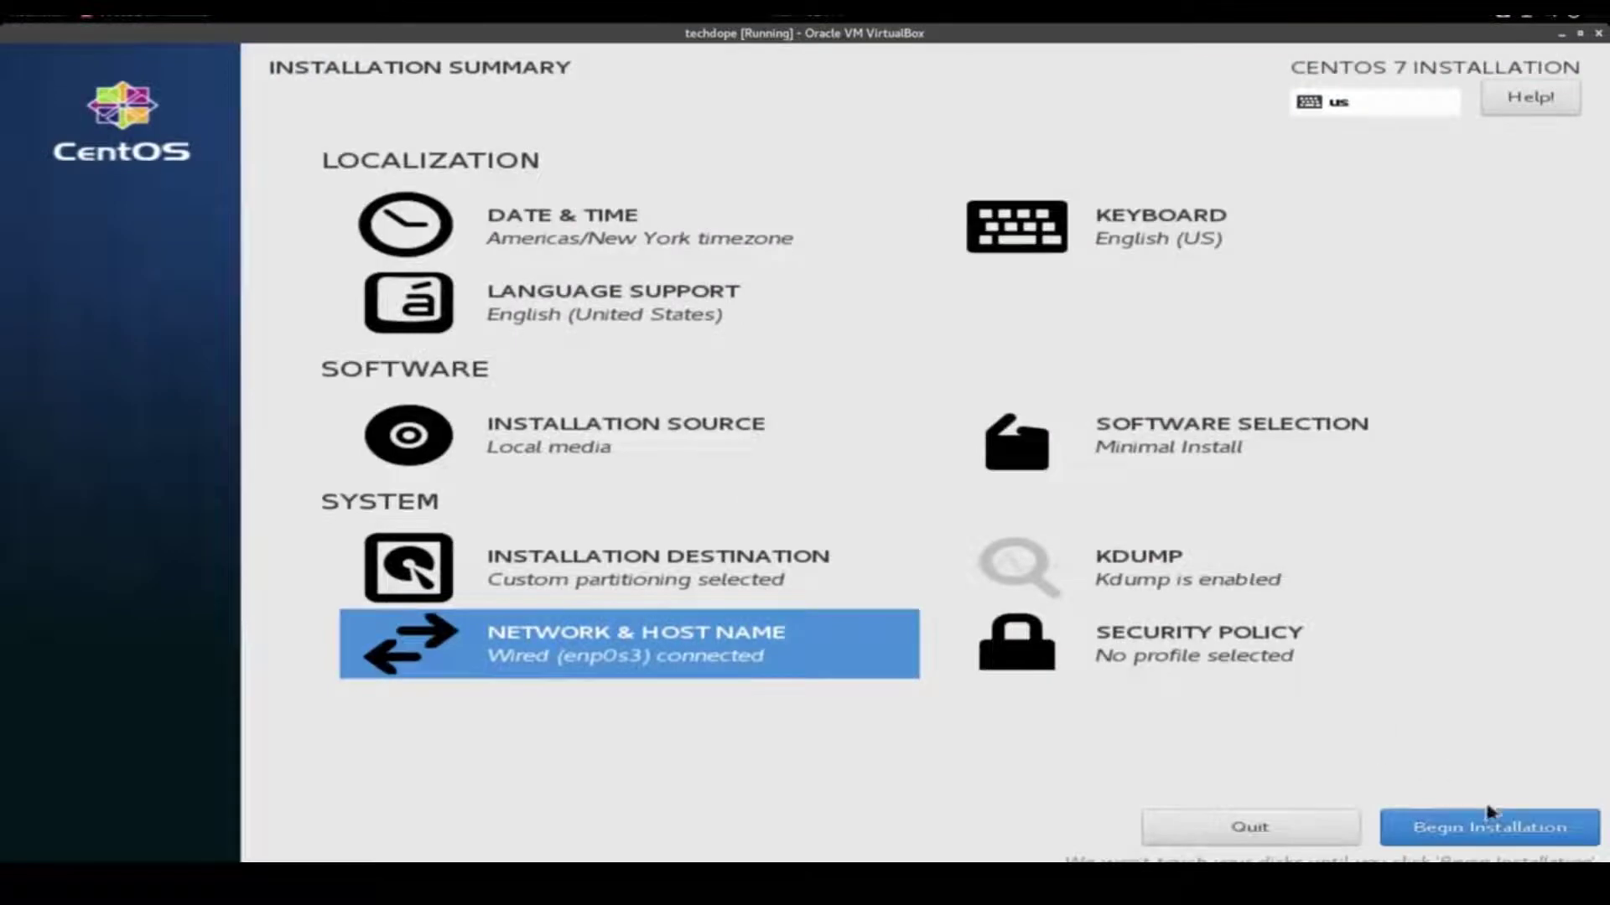
{"action": "left_click", "coordinate": [1502, 835]}
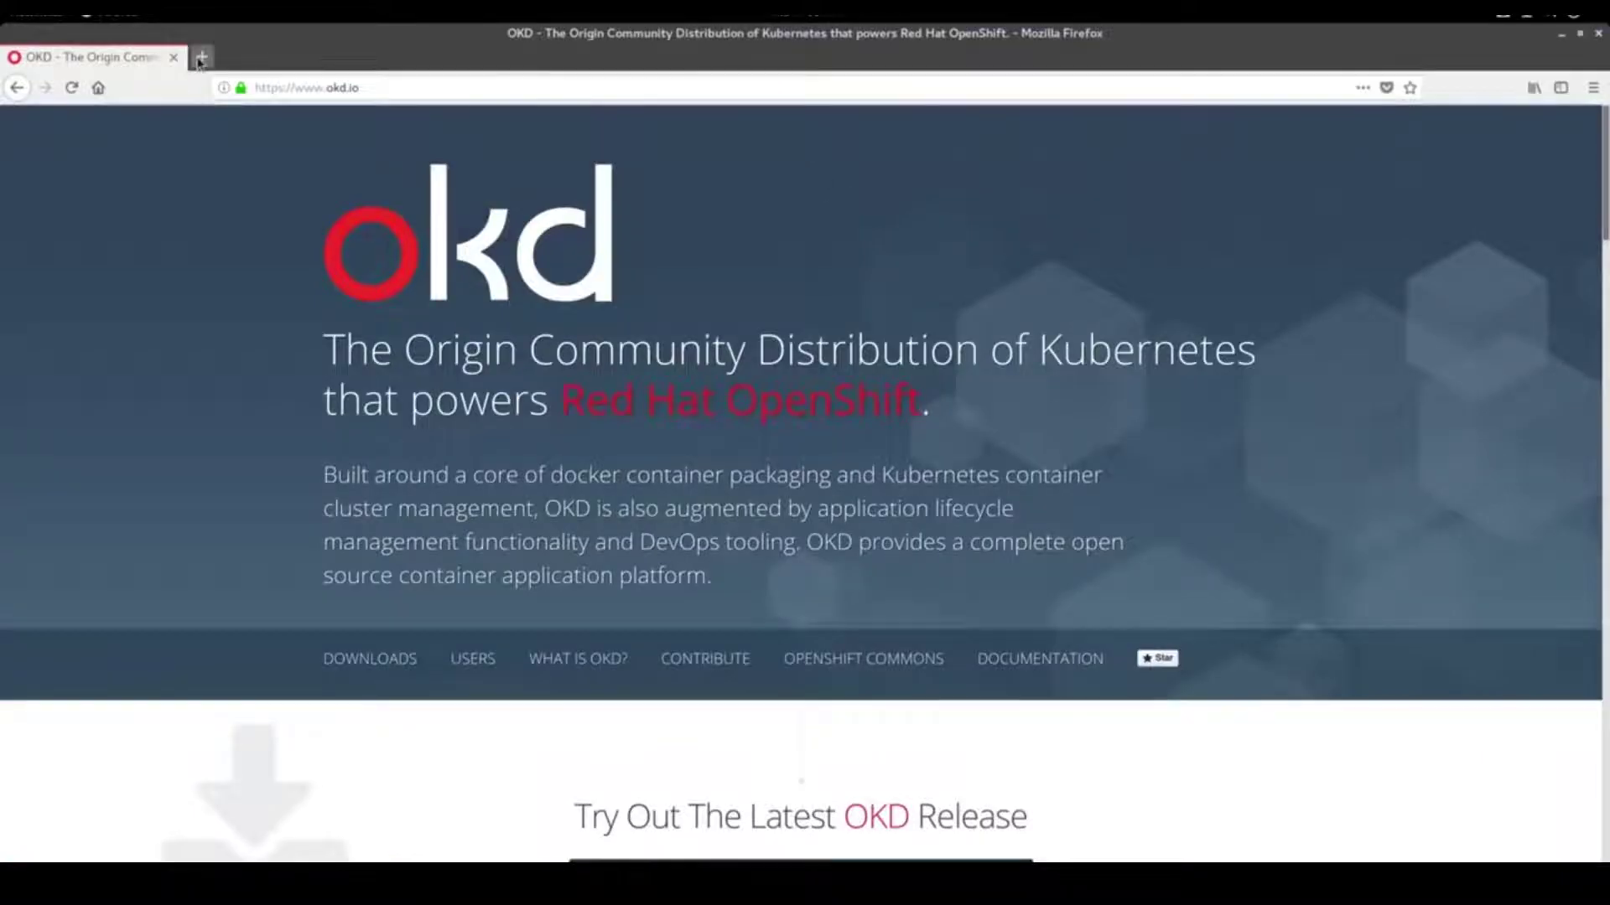
Sign in to the router at 192.168.0.1 with its username and password and open WAN settings
{"action": "left_click", "coordinate": [202, 57]}
{"action": "type", "text": "192"}
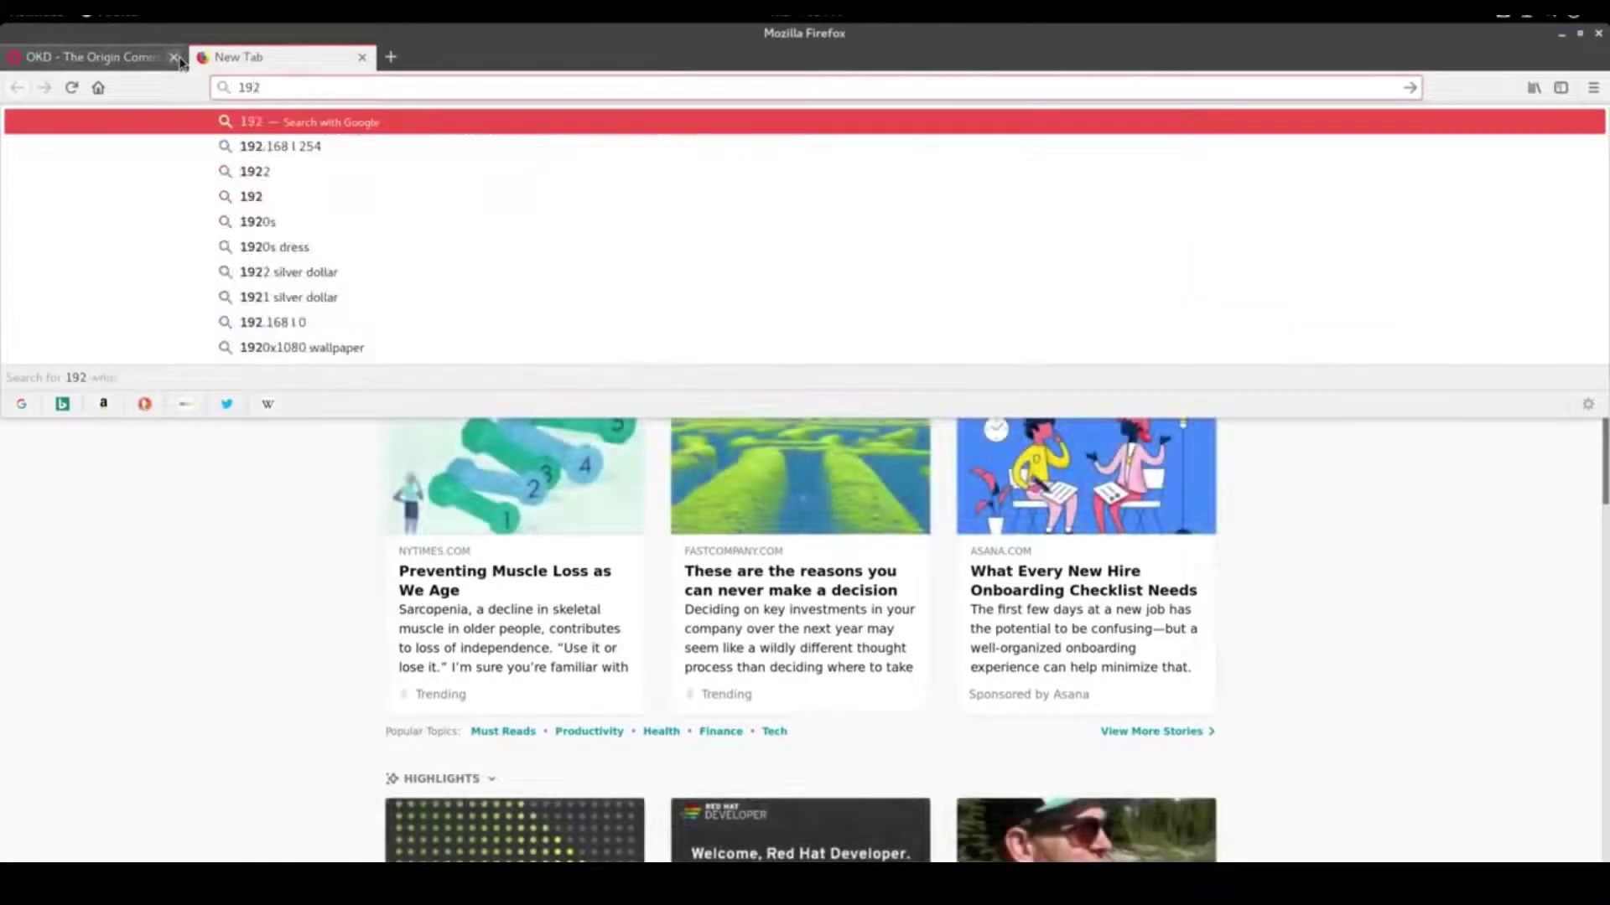
{"action": "type", "text": ".168.0.1"}
{"action": "key", "text": "Return"}
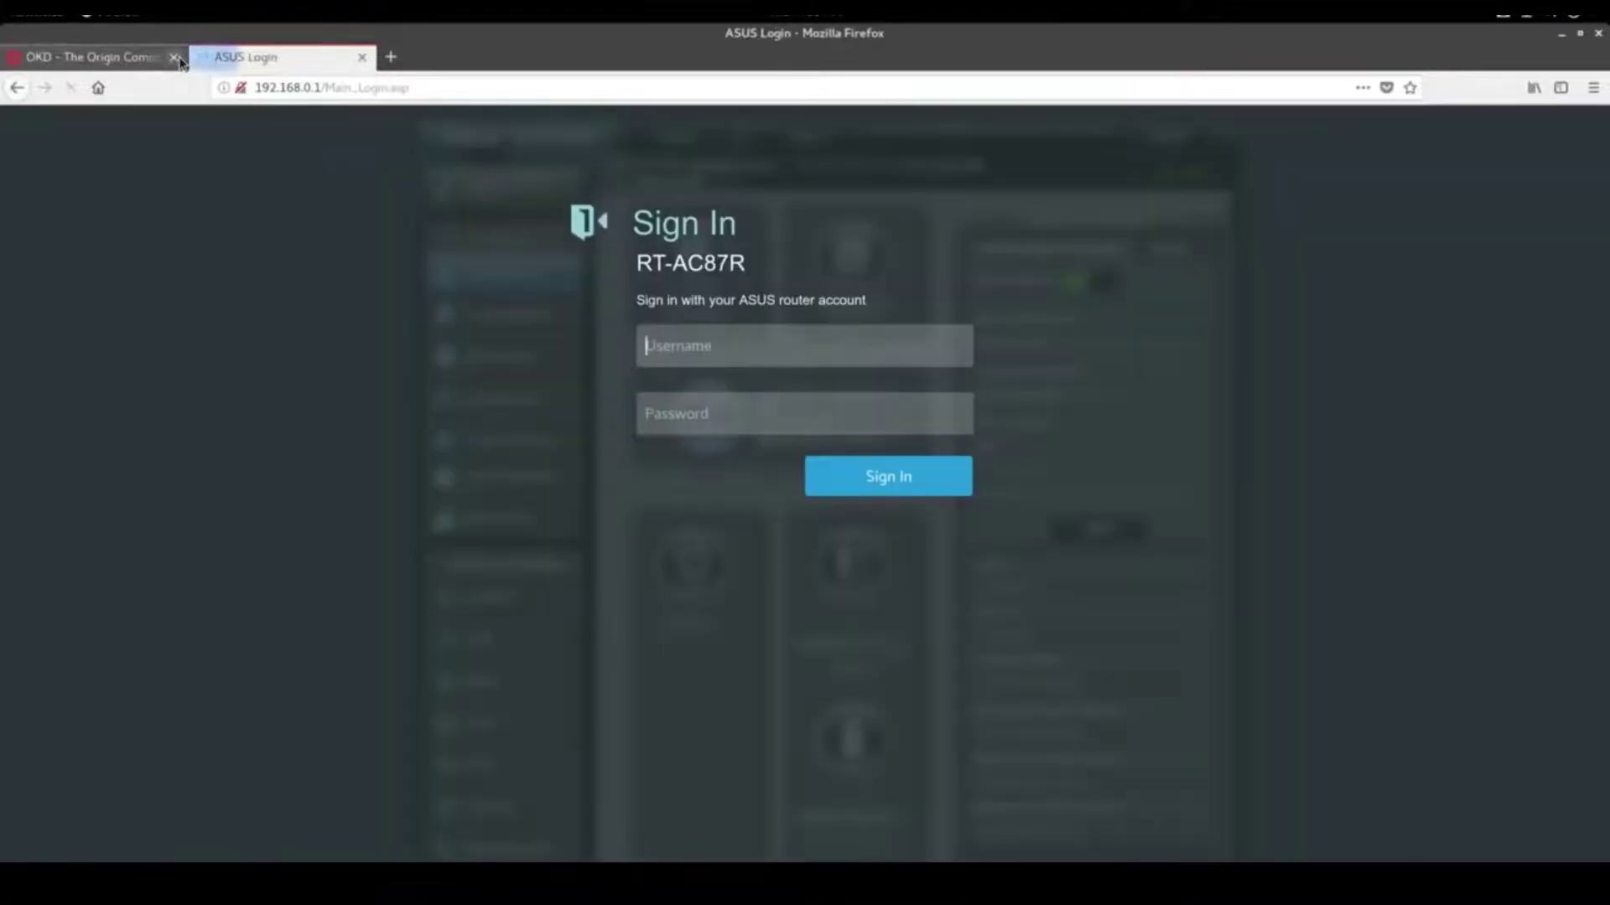
{"action": "type", "text": "admin"}
{"action": "key", "text": "Tab"}
{"action": "type", "text": "a"}
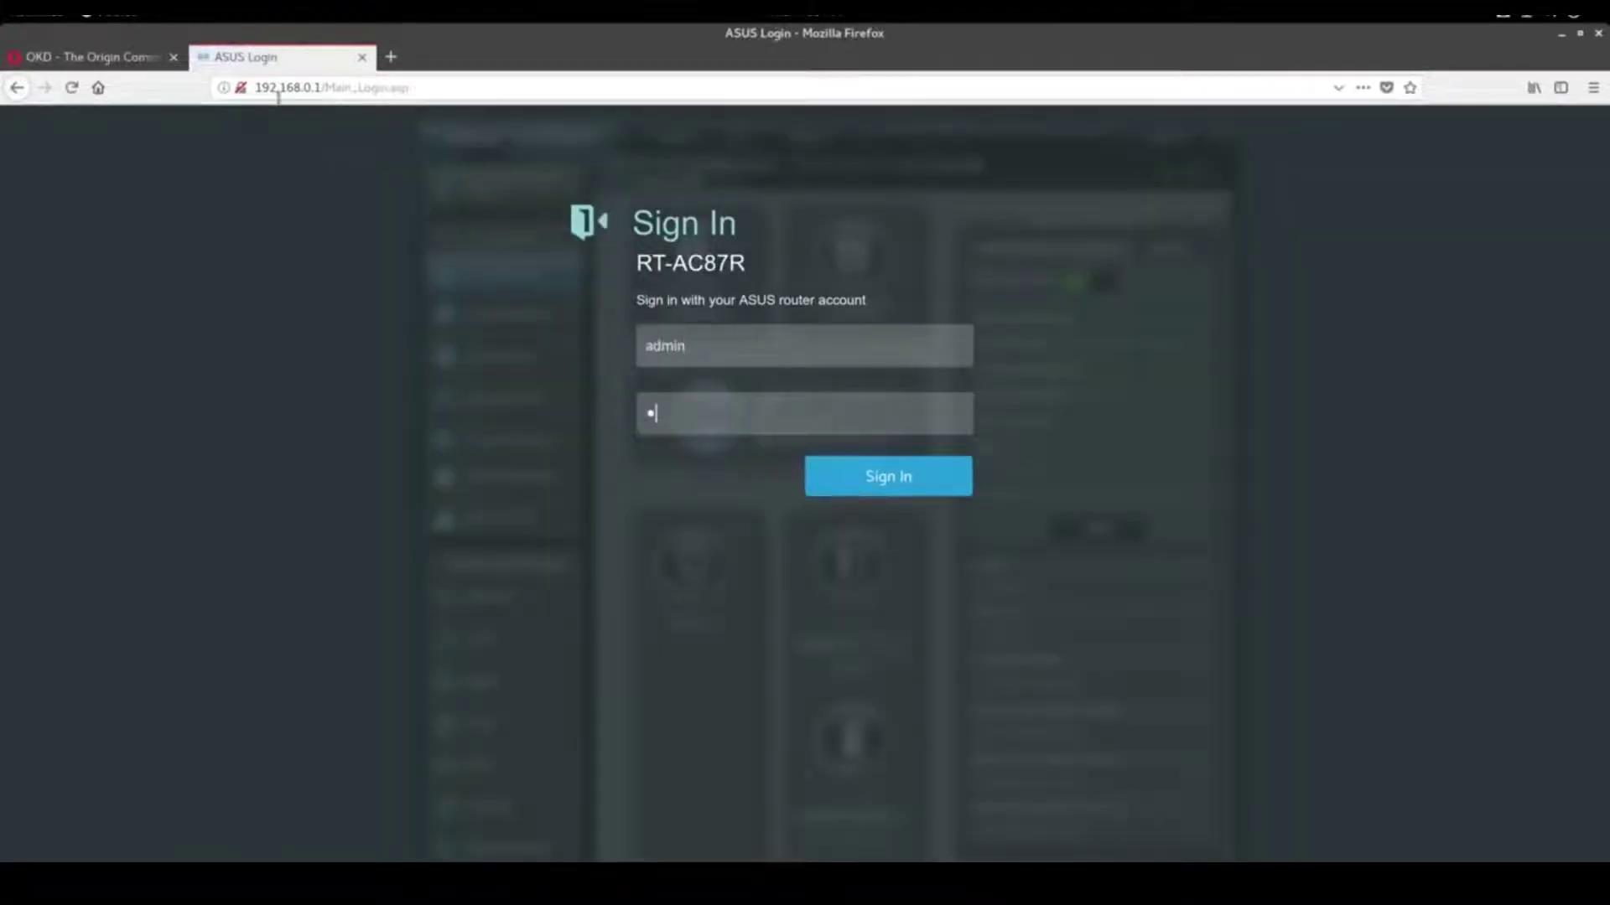
{"action": "type", "text": "•••••••••••"}
{"action": "key", "text": "Return"}
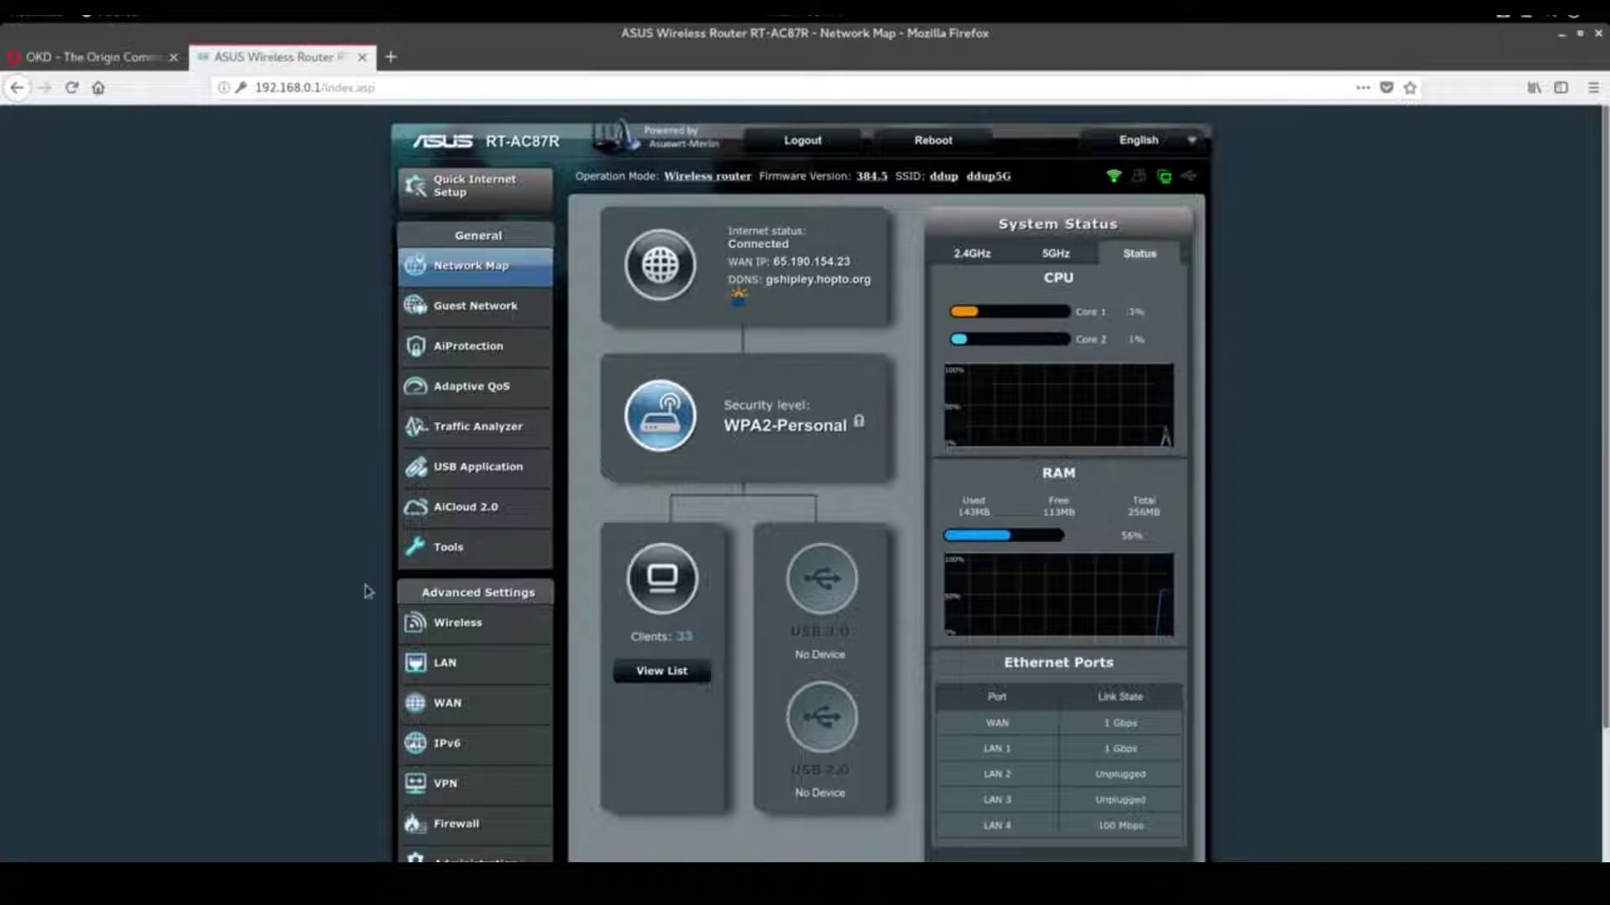
{"action": "left_click", "coordinate": [441, 706]}
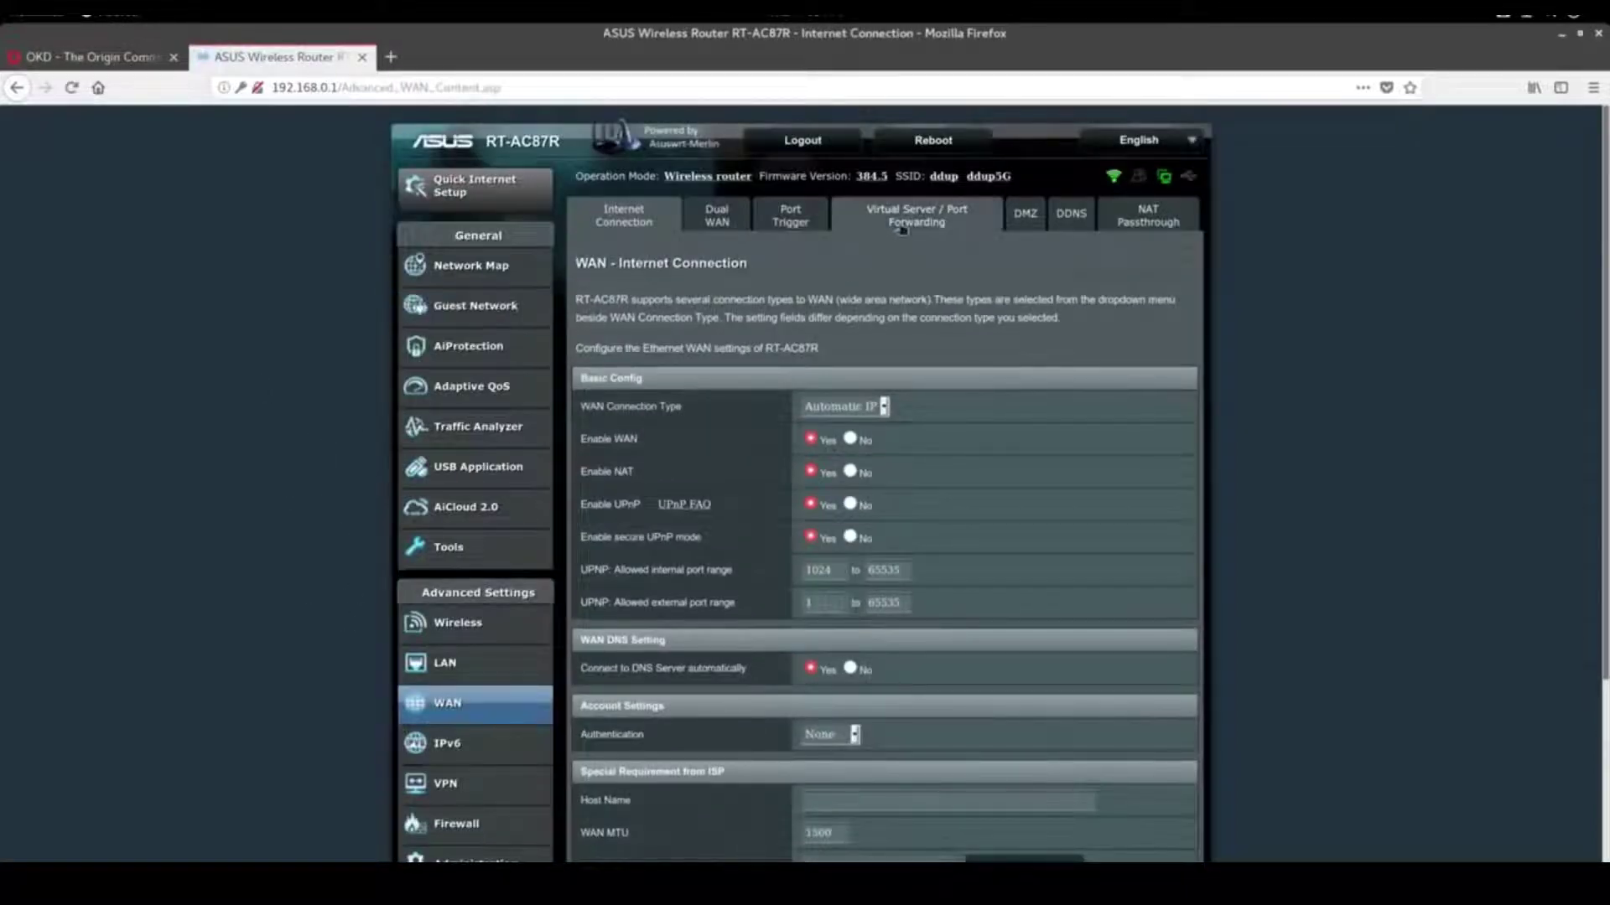
Delete the old td port-forwarding rules for ports 8443, 80 and 443
{"action": "left_click", "coordinate": [908, 217]}
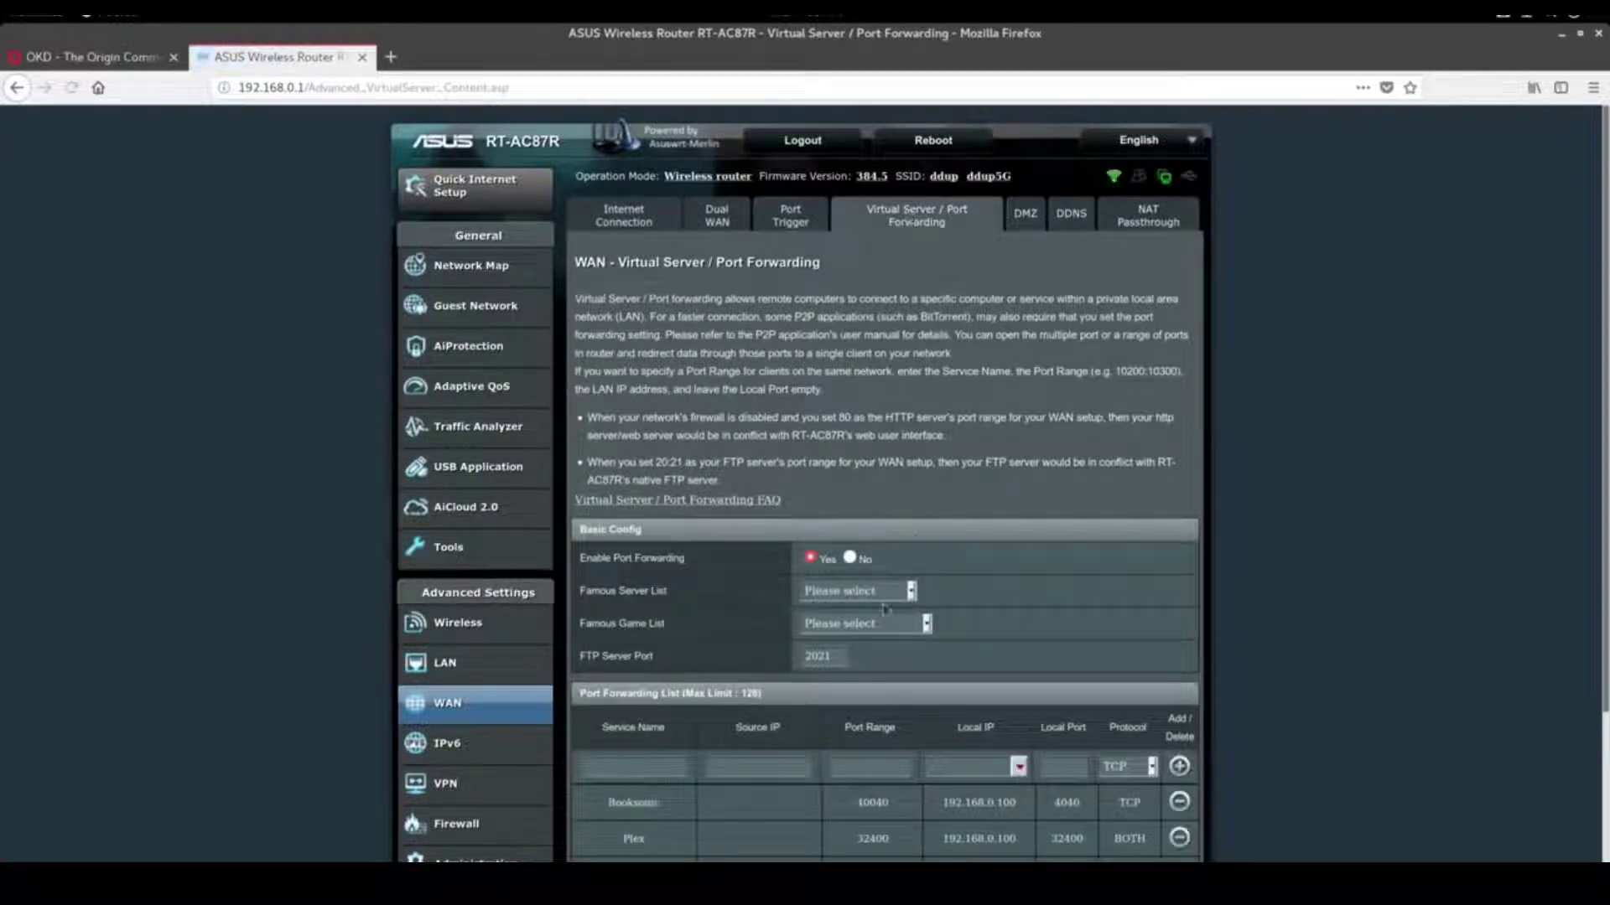
{"action": "scroll", "coordinate": [708, 642], "scroll_direction": "down", "scroll_amount": 3}
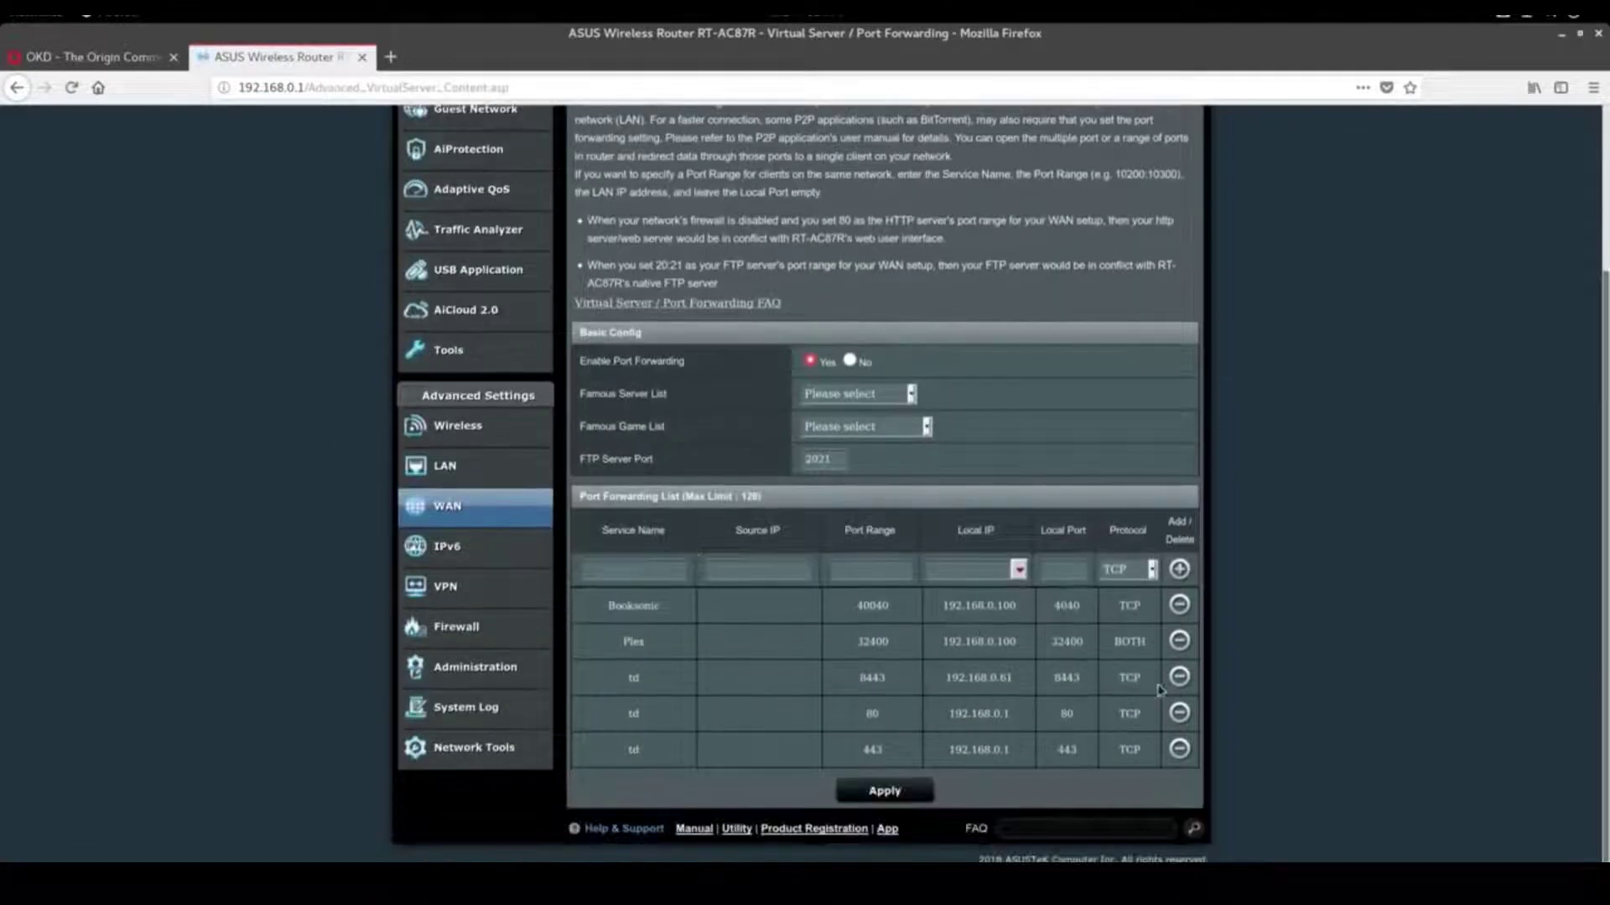
{"action": "left_click", "coordinate": [1178, 684]}
{"action": "left_click", "coordinate": [1179, 710]}
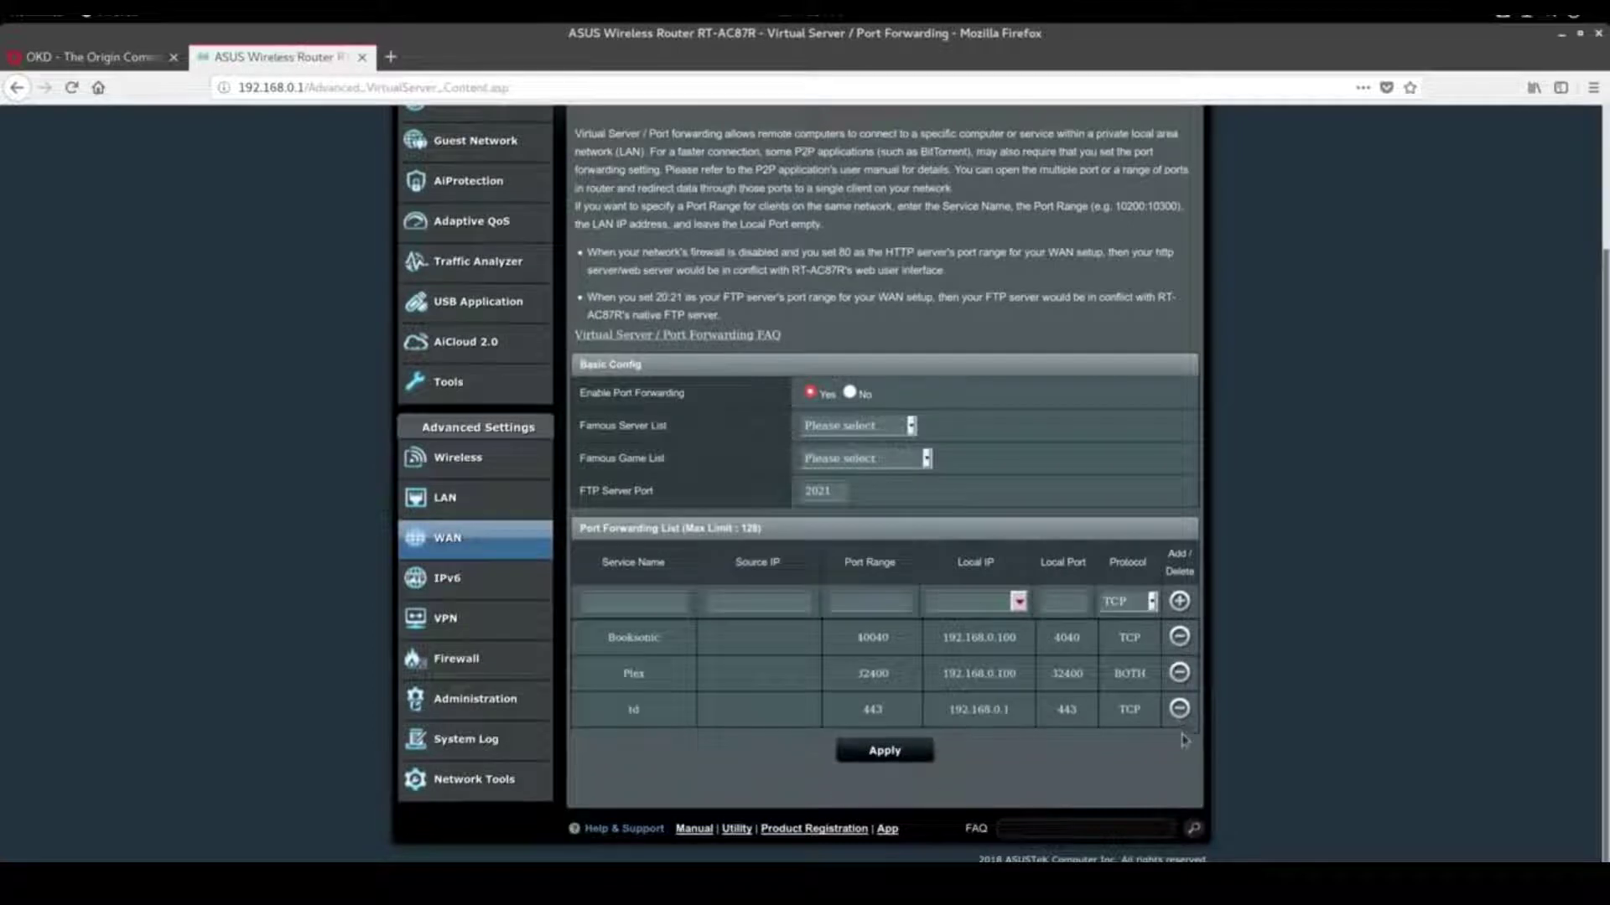
{"action": "left_click", "coordinate": [664, 601]}
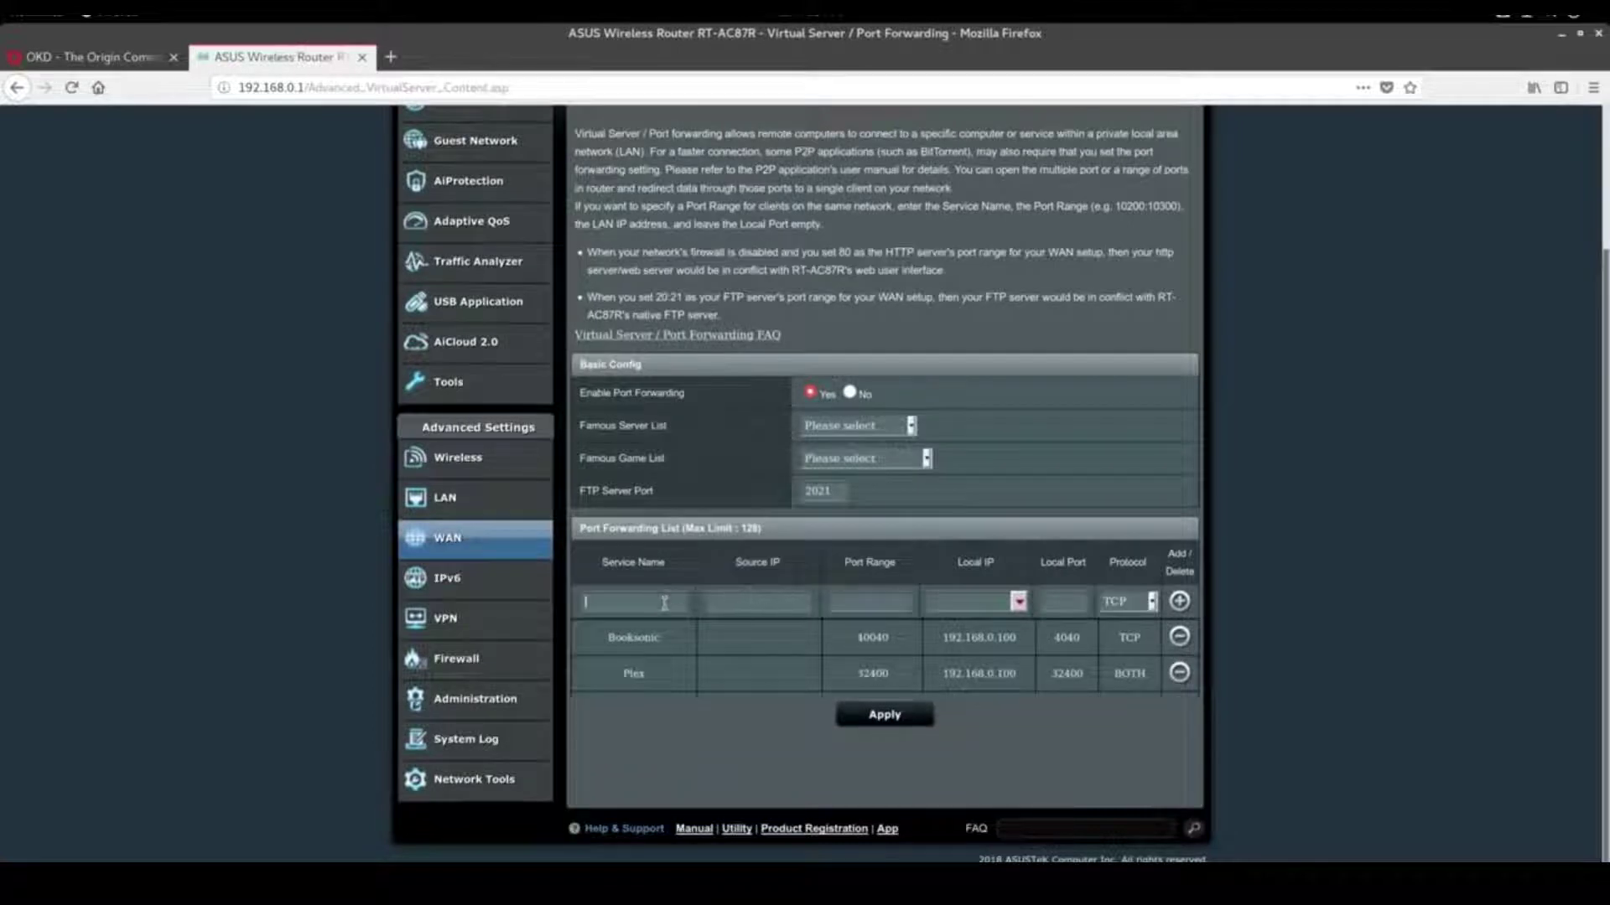
Add techdope rules forwarding ports 8443 and 443 to 192.168.0.14
{"action": "type", "text": "techdope"}
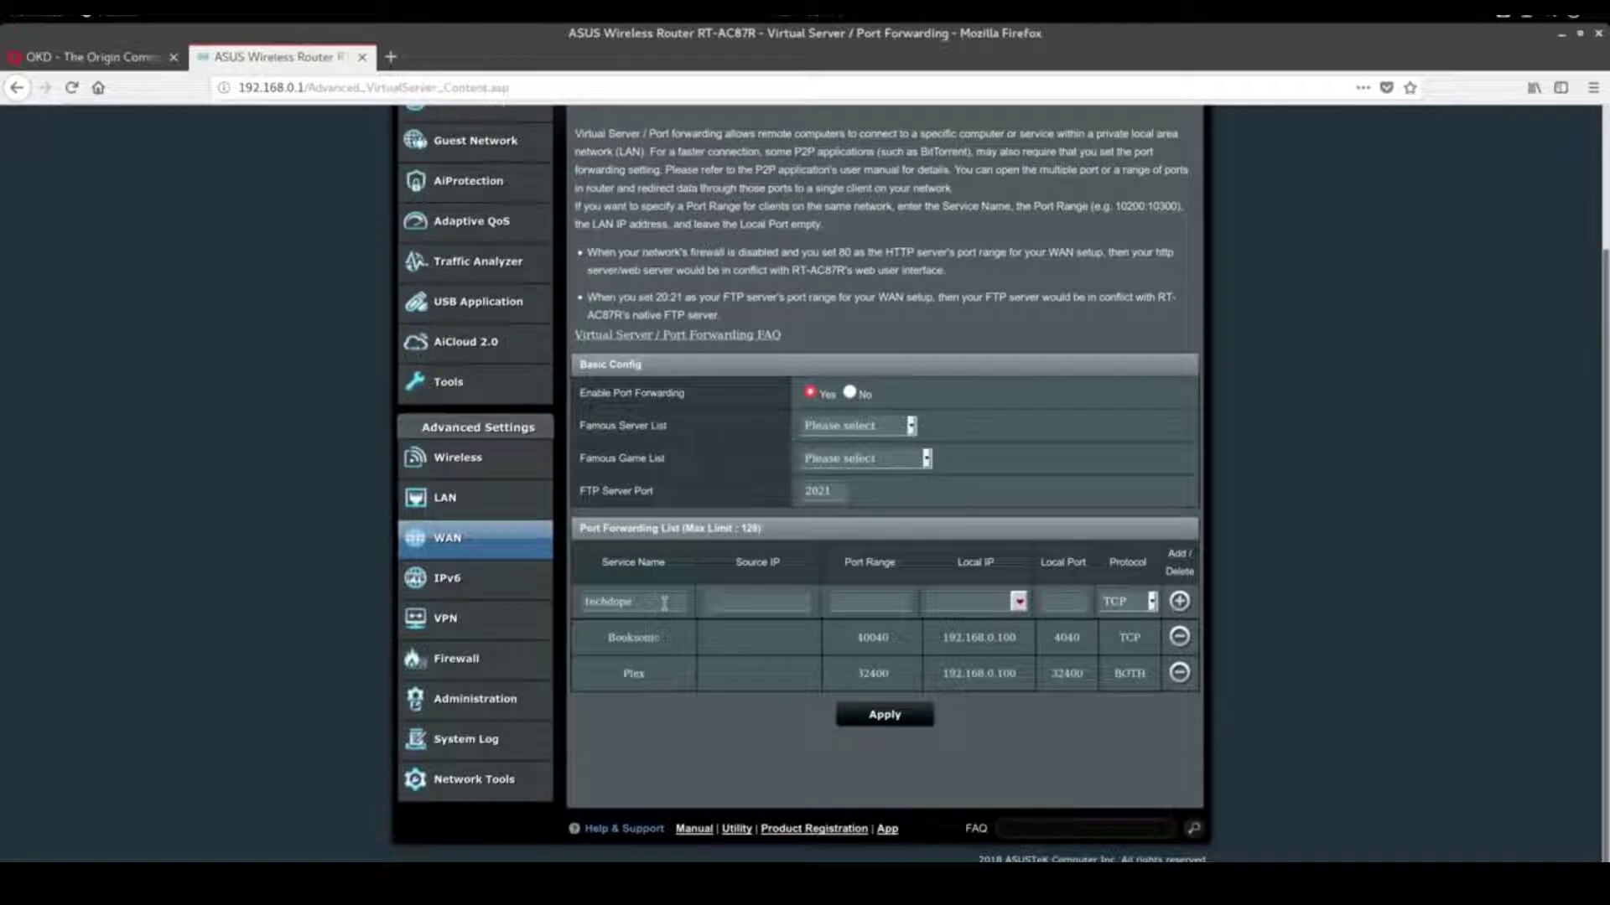
{"action": "type", "text": "8443192.168.0.148443"}
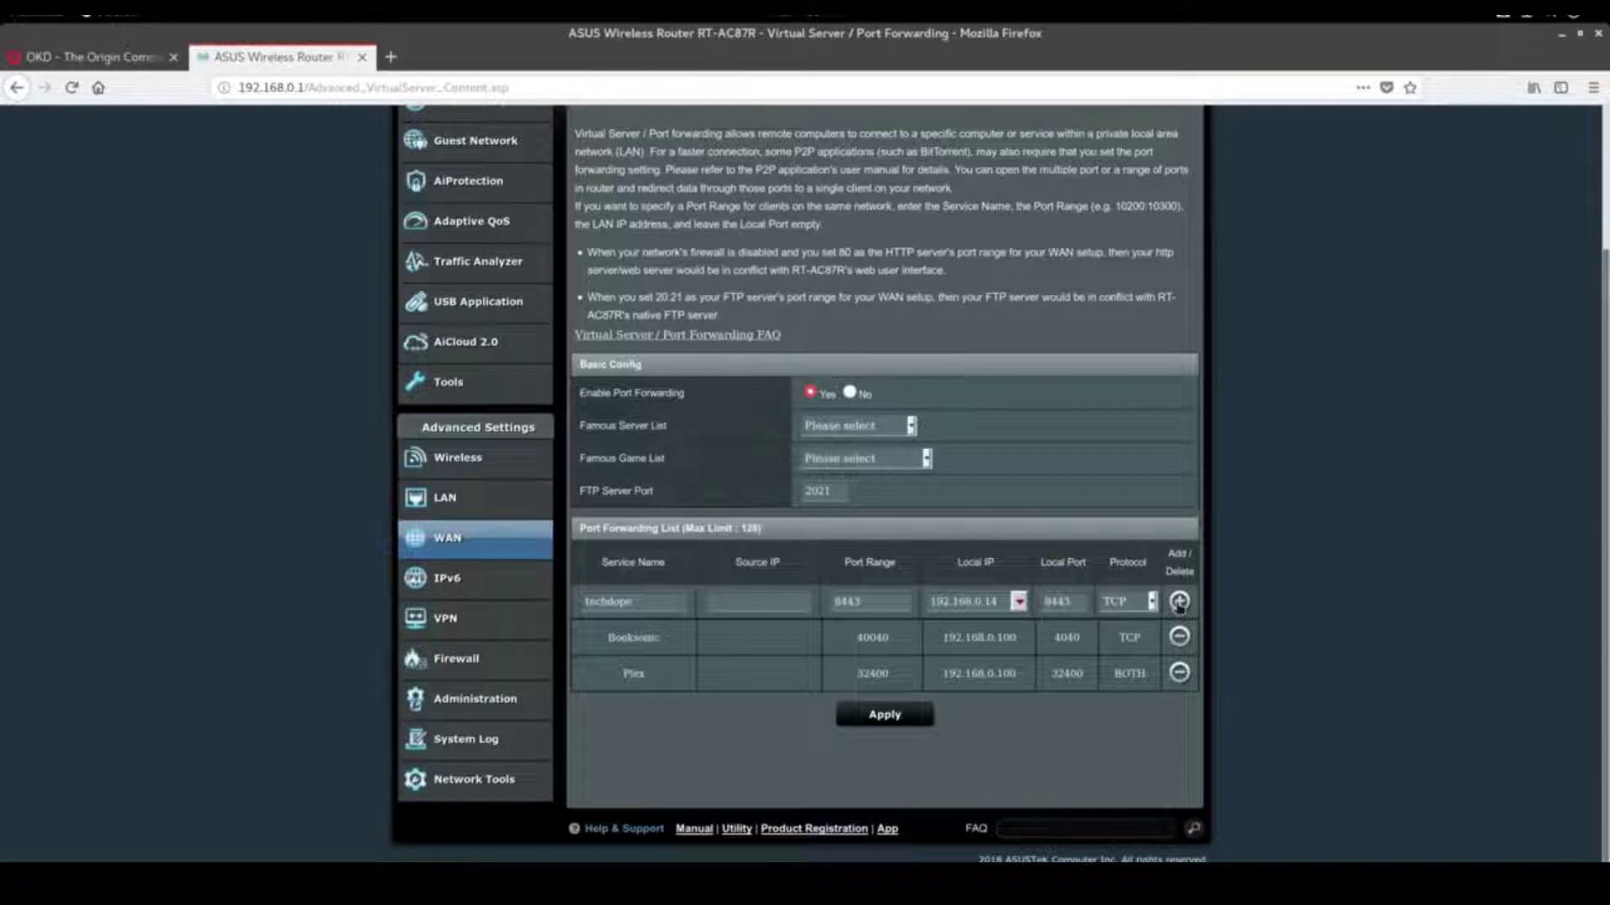
{"action": "left_click", "coordinate": [1179, 601]}
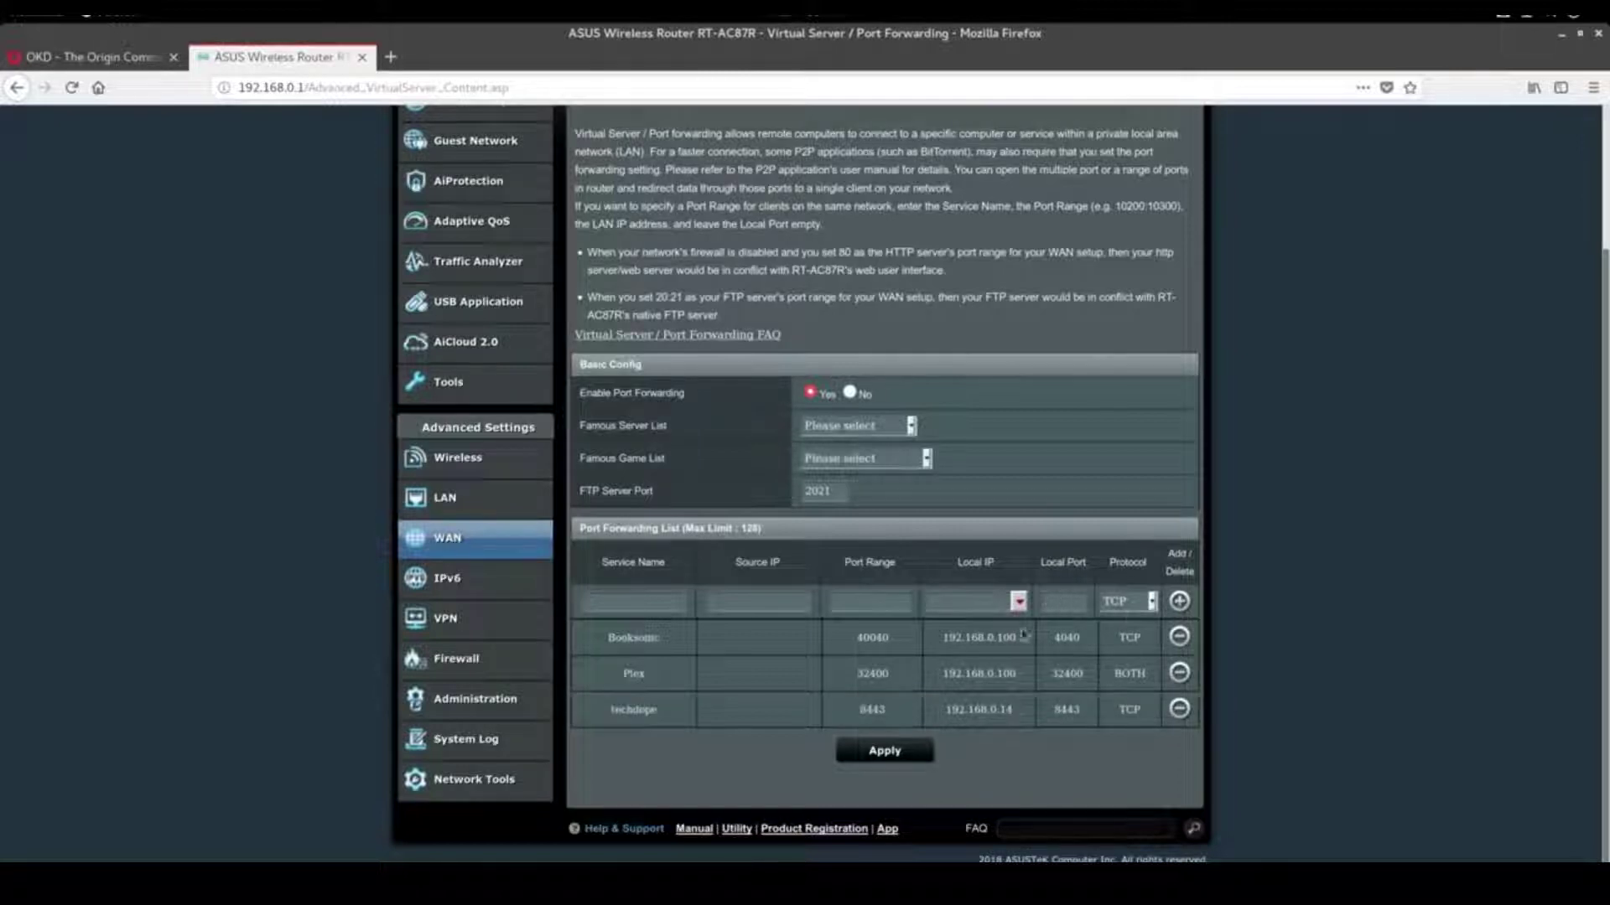
{"action": "left_click", "coordinate": [678, 599]}
{"action": "type", "text": "techdope"}
{"action": "type", "text": "443"}
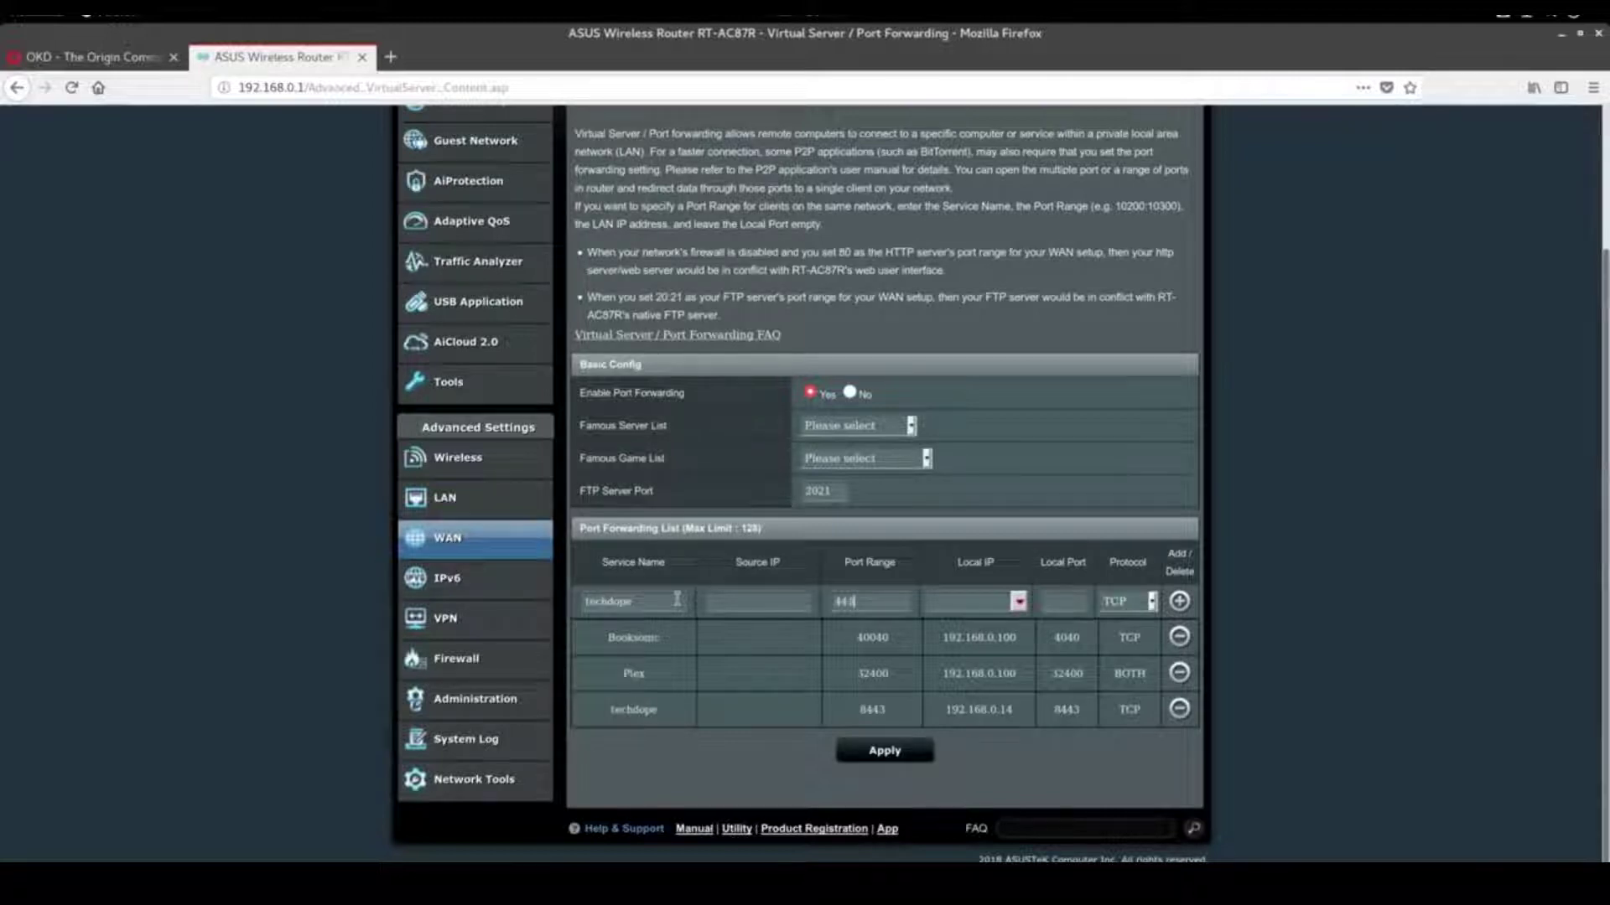
{"action": "key", "text": "Tab"}
{"action": "type", "text": "192.1"}
{"action": "type", "text": "68.0"}
{"action": "type", "text": "443"}
{"action": "left_click", "coordinate": [668, 602]}
Add the techdope port 80 rule to 192.168.0.14 and apply the changes
{"action": "type", "text": "tech"}
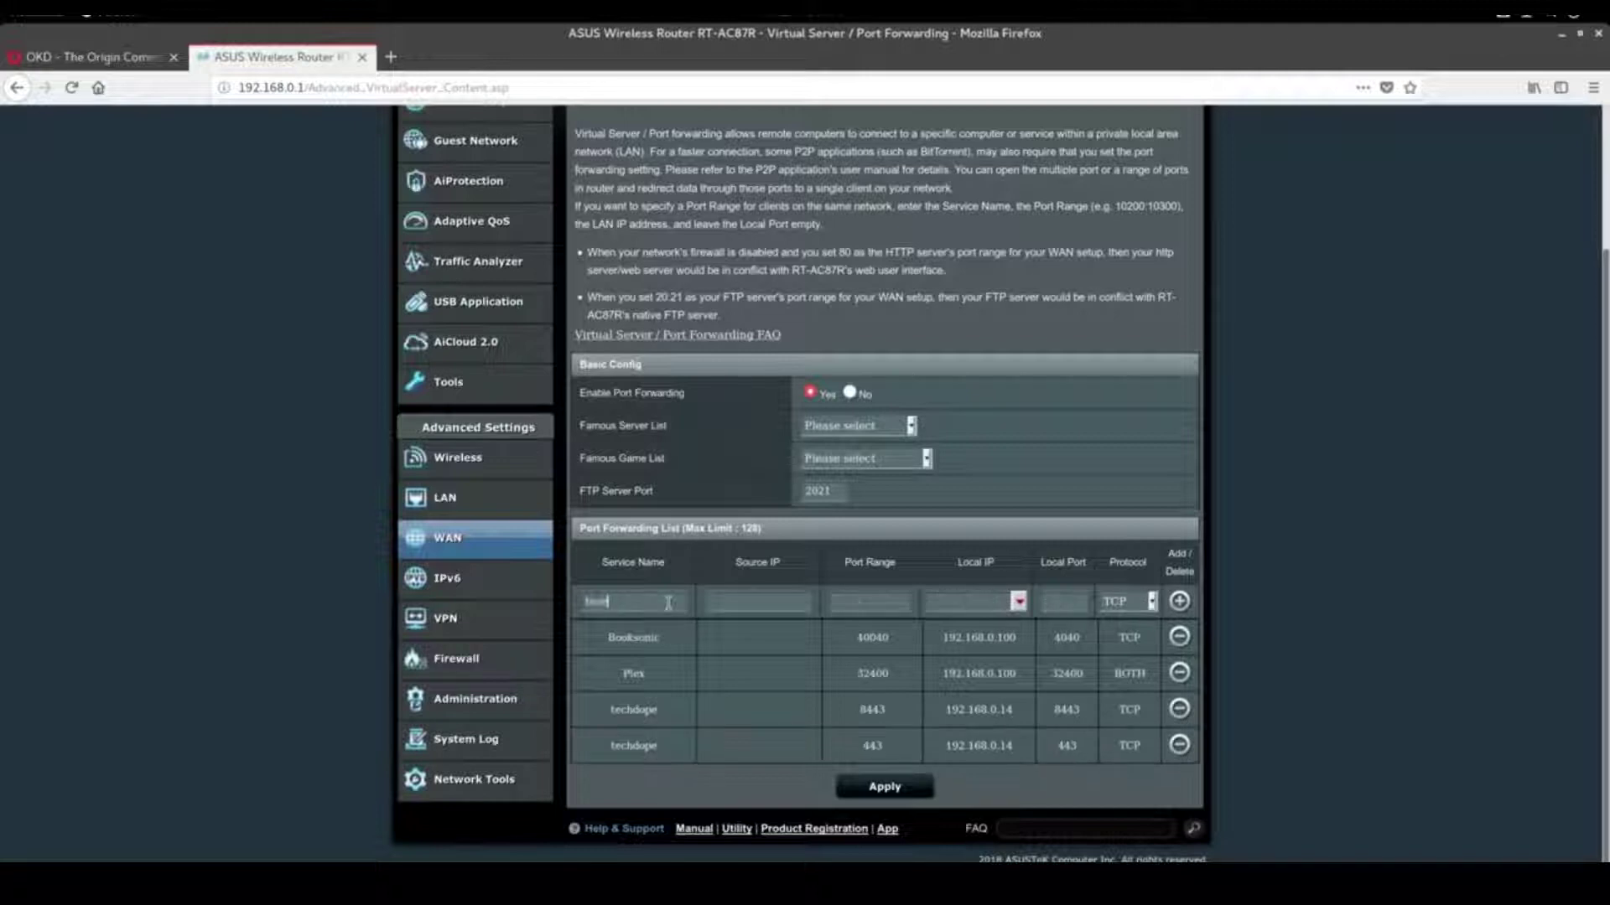
{"action": "type", "text": "dope 80 "}
{"action": "type", "text": "192.168"}
{"action": "type", "text": ".0.14 "}
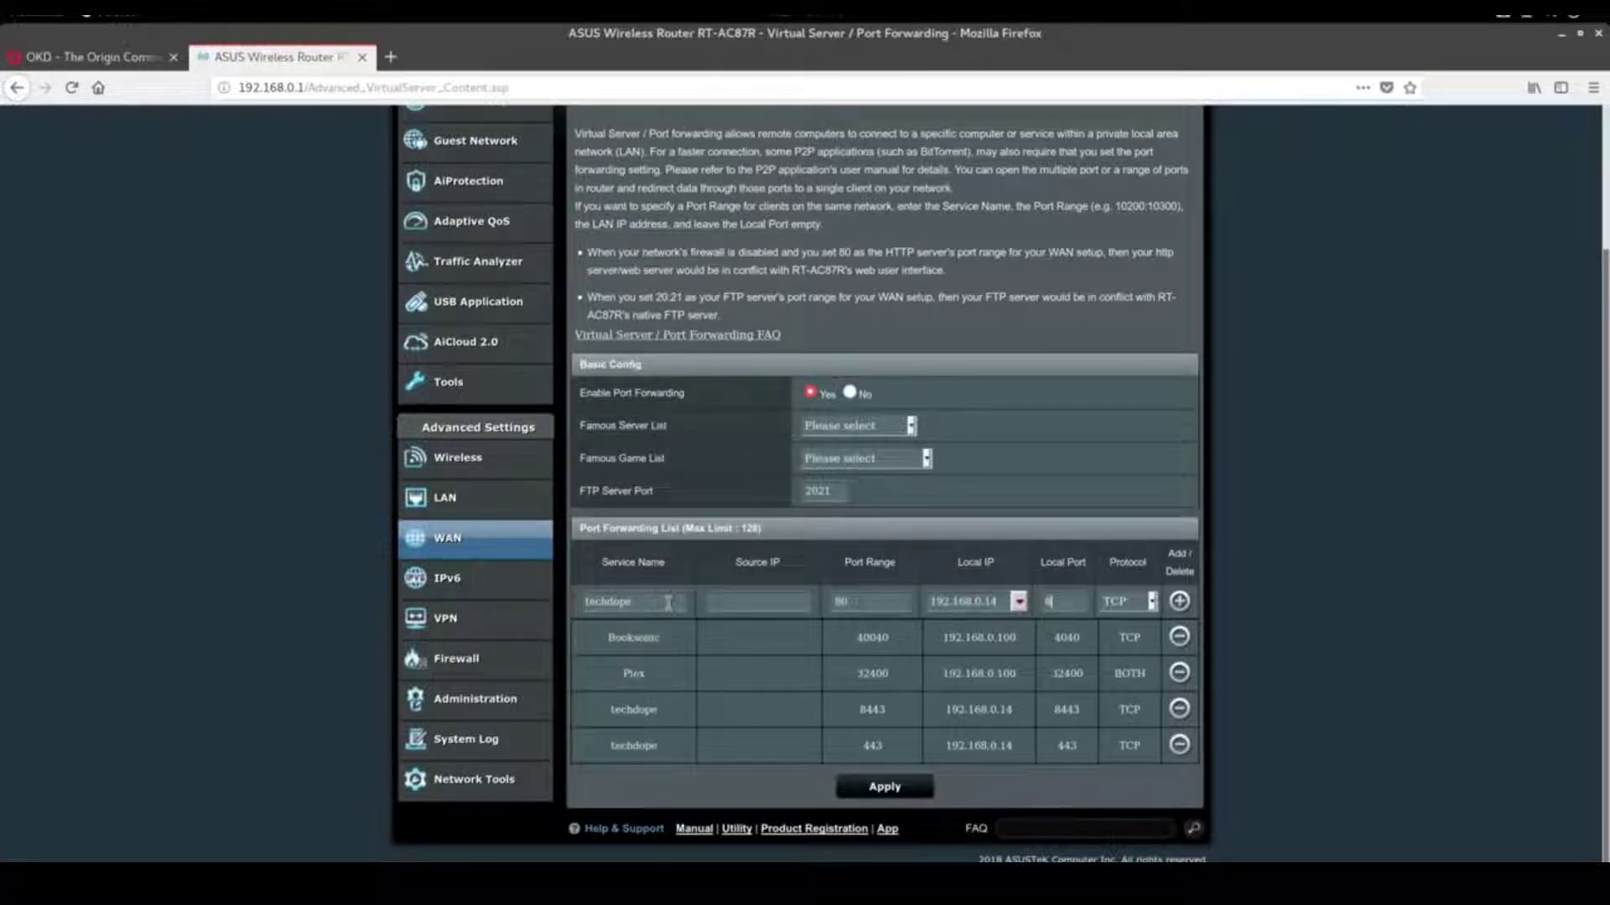
{"action": "type", "text": "80"}
{"action": "left_click", "coordinate": [1179, 601]}
{"action": "left_click", "coordinate": [914, 820]}
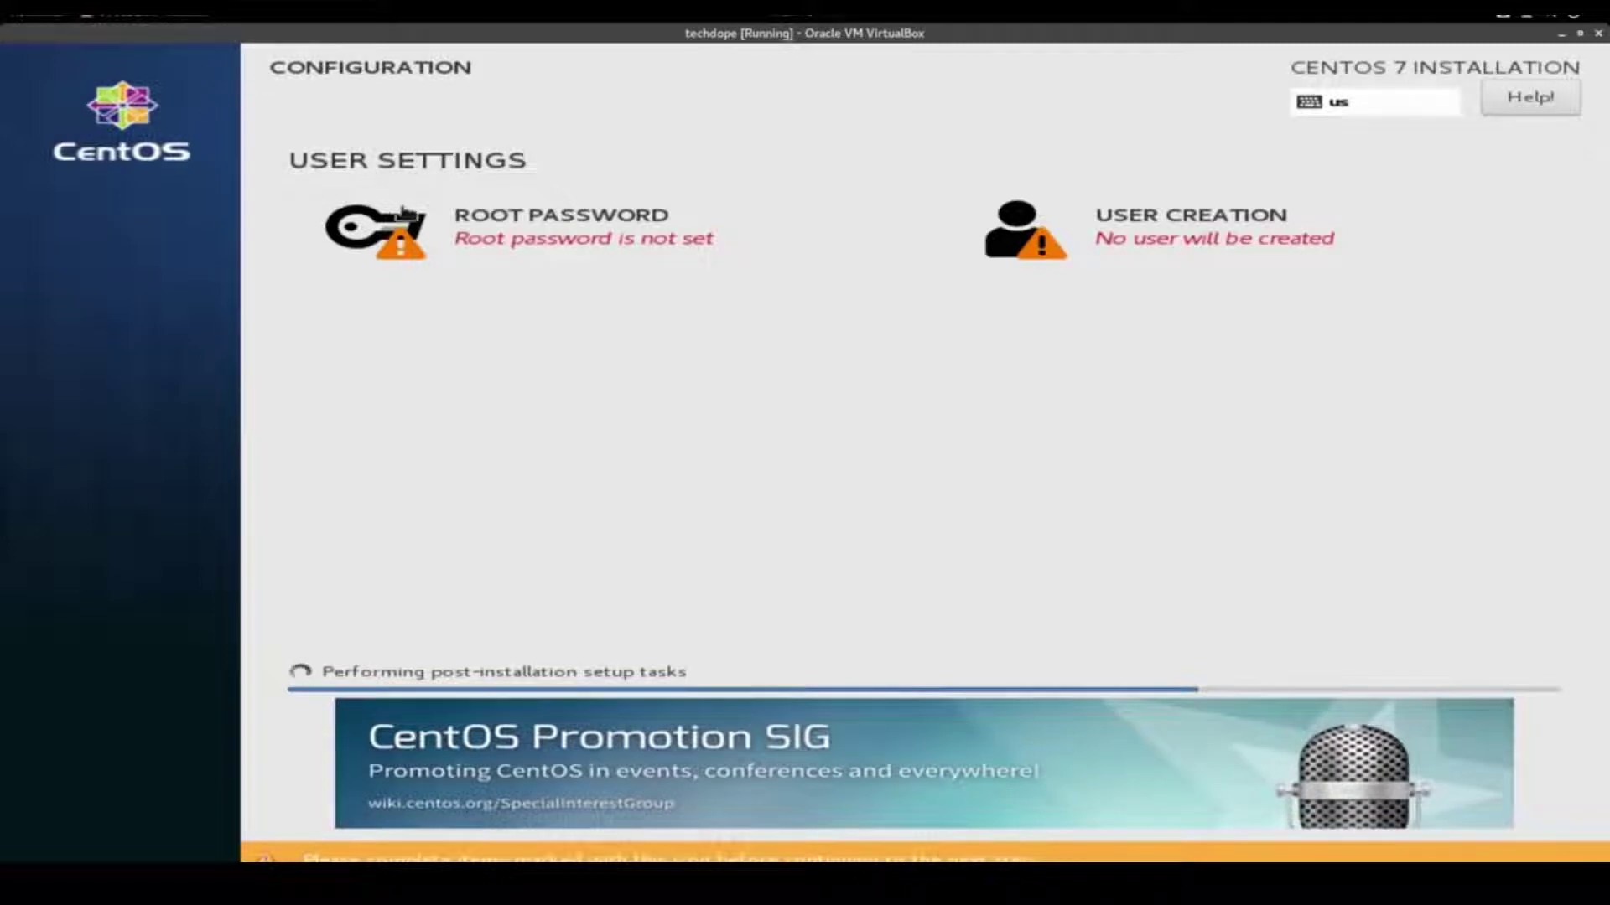
Set and confirm the CentOS root password
{"action": "left_click", "coordinate": [459, 240]}
{"action": "type", "text": "••••••••••"}
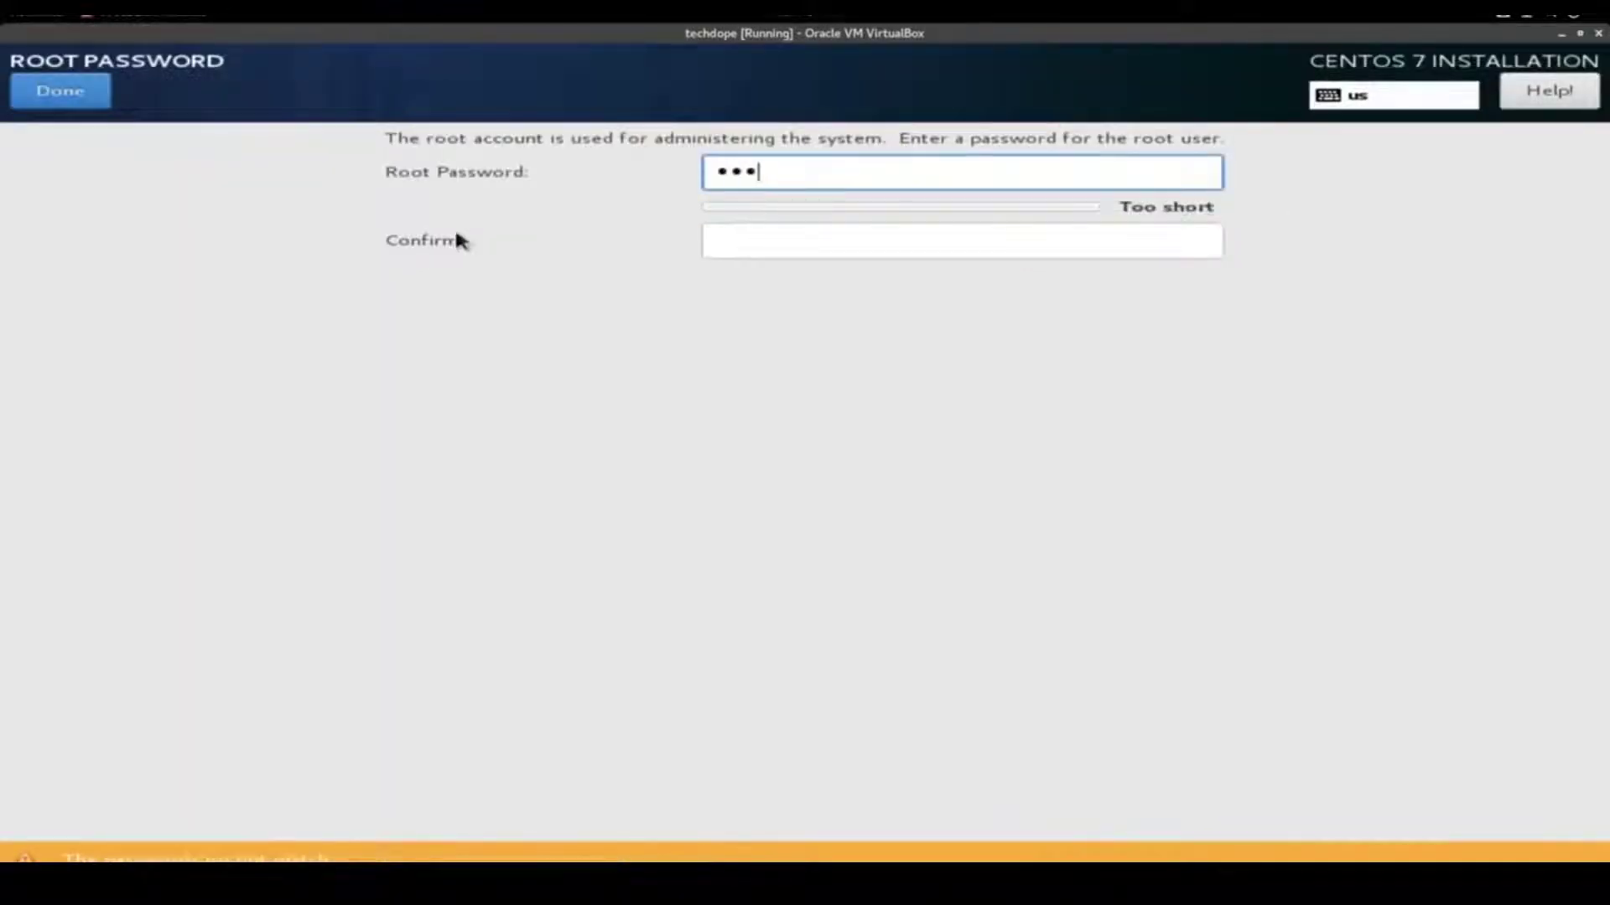
{"action": "key", "text": "Tab"}
{"action": "type", "text": "••••••••••"}
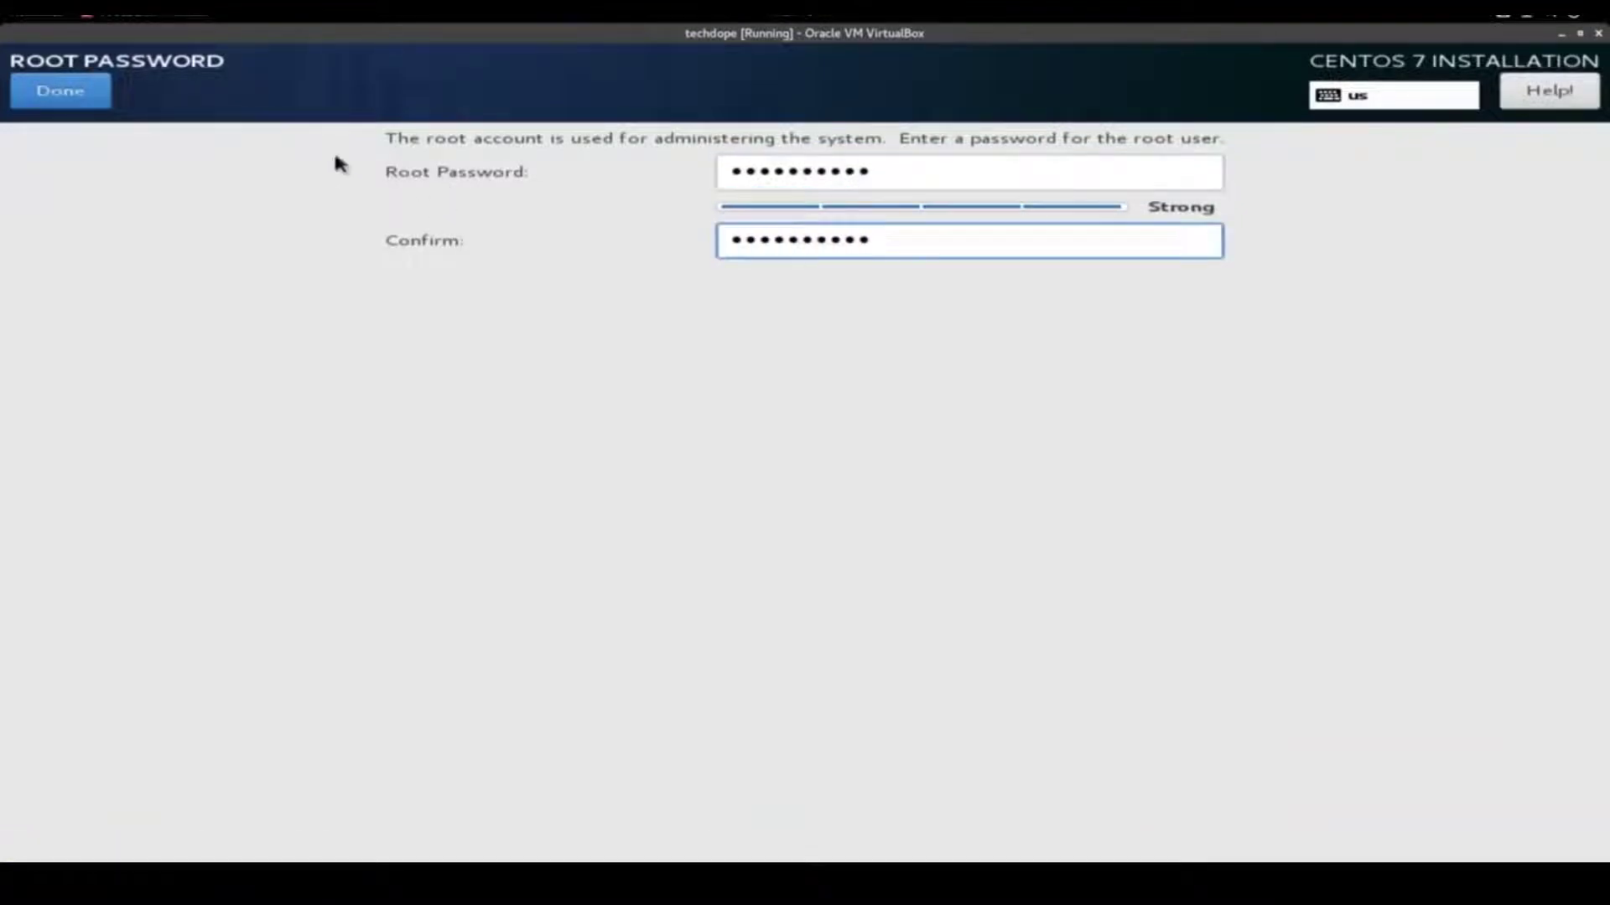
{"action": "left_click", "coordinate": [67, 91]}
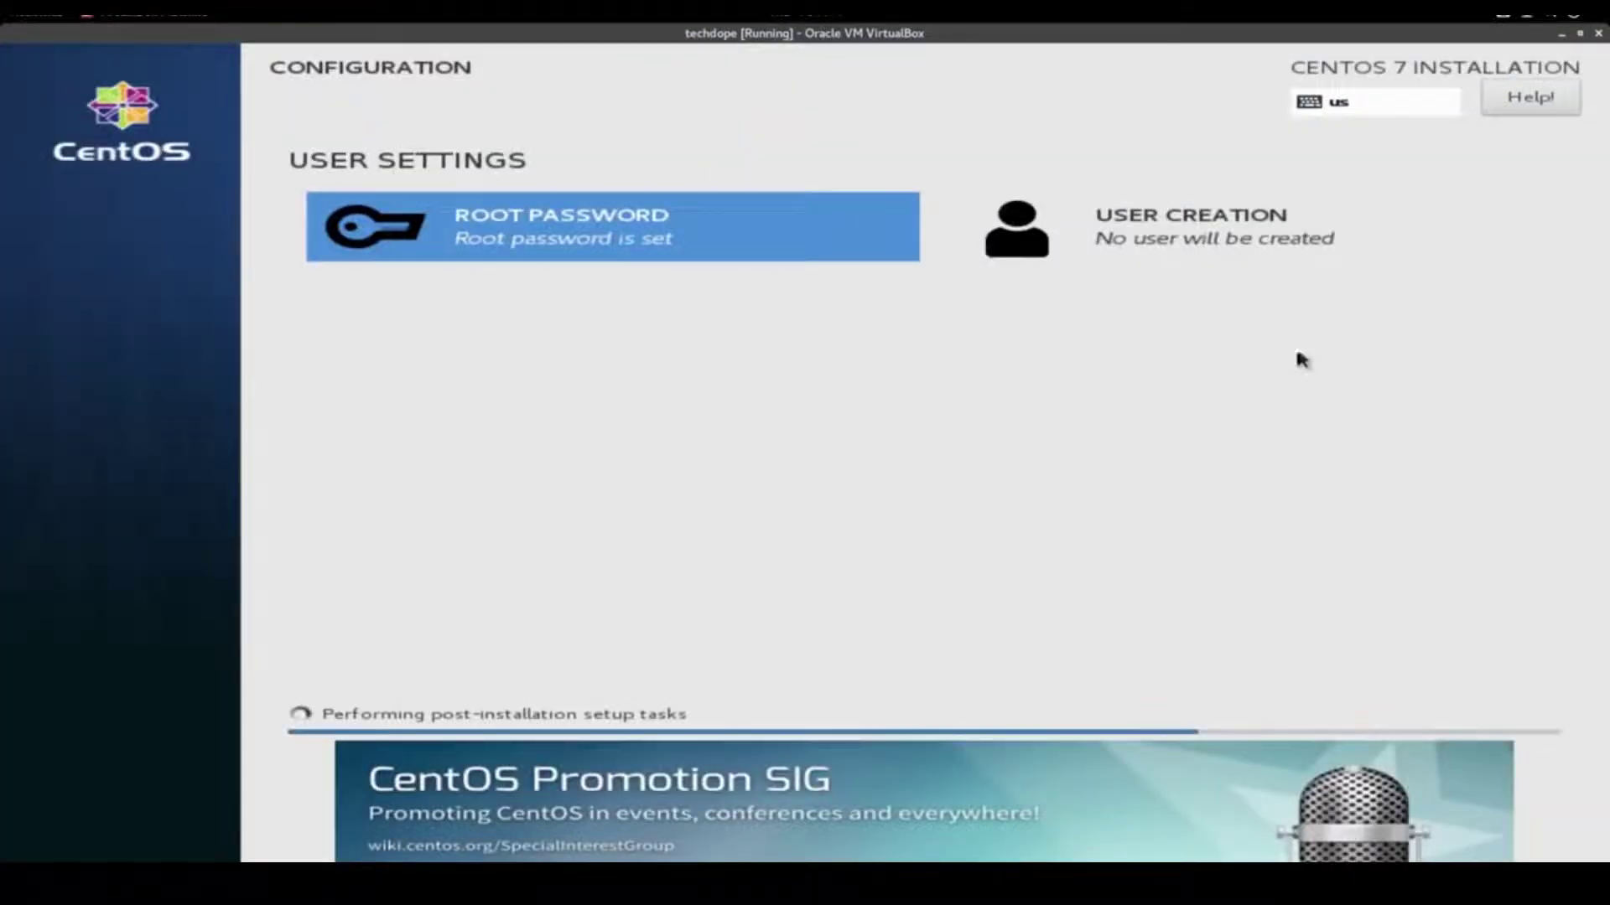
Create a user account with the user's name and a password, marked as administrator
{"action": "left_click", "coordinate": [1186, 234]}
{"action": "type", "text": "gshipley"}
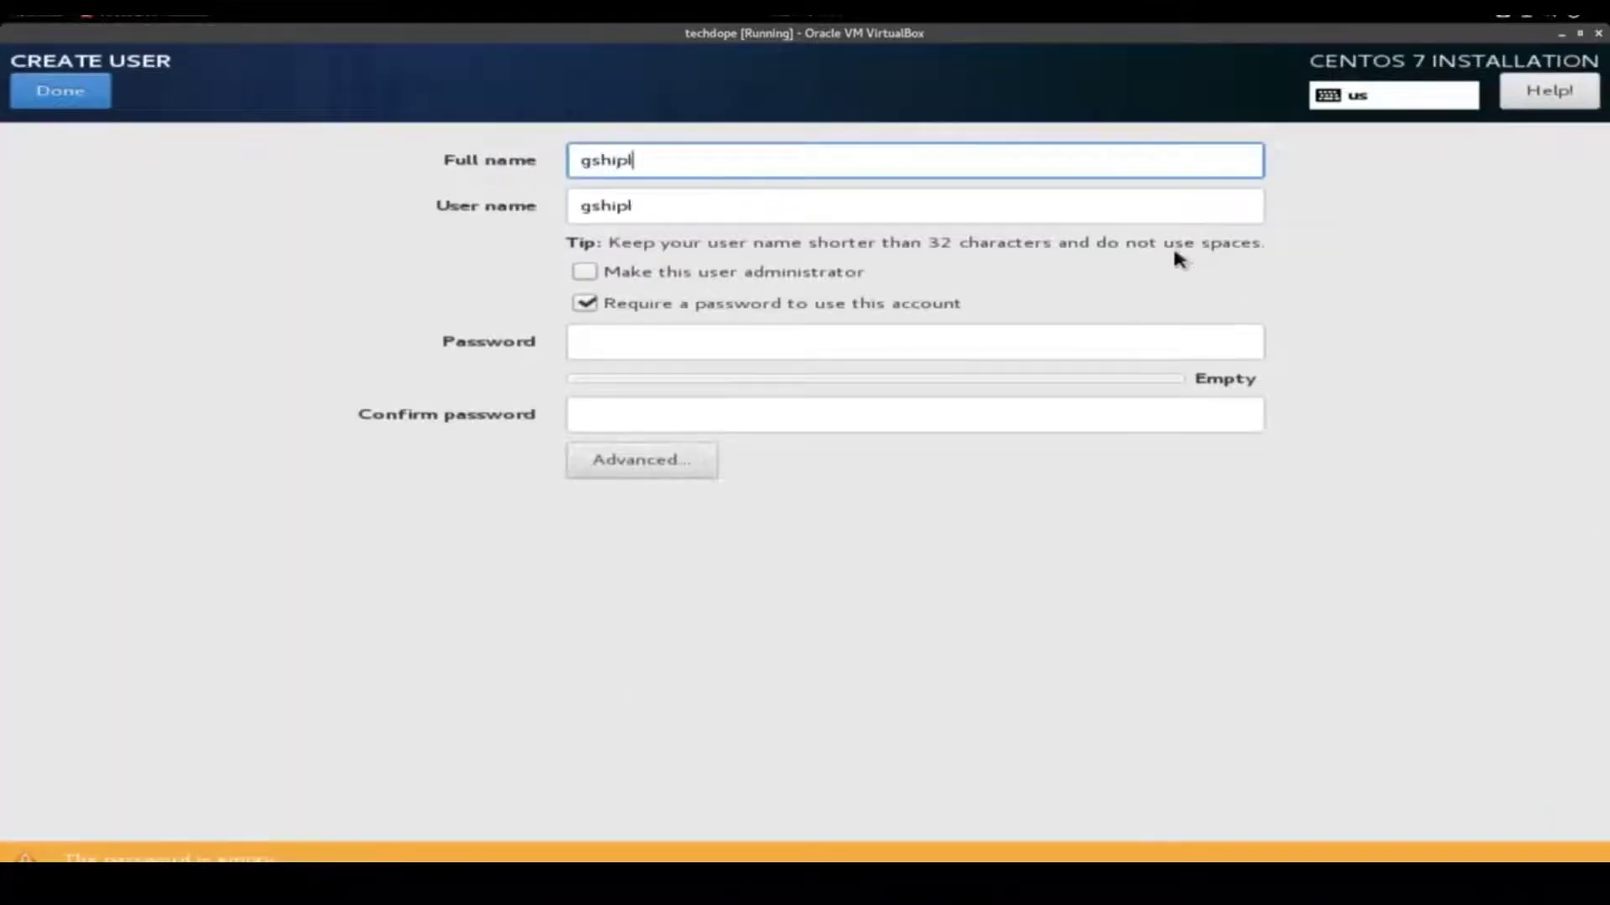
{"action": "key", "text": "Tab"}
{"action": "key", "text": "Tab"}
{"action": "key", "text": "space"}
{"action": "key", "text": "Tab"}
{"action": "key", "text": "Tab"}
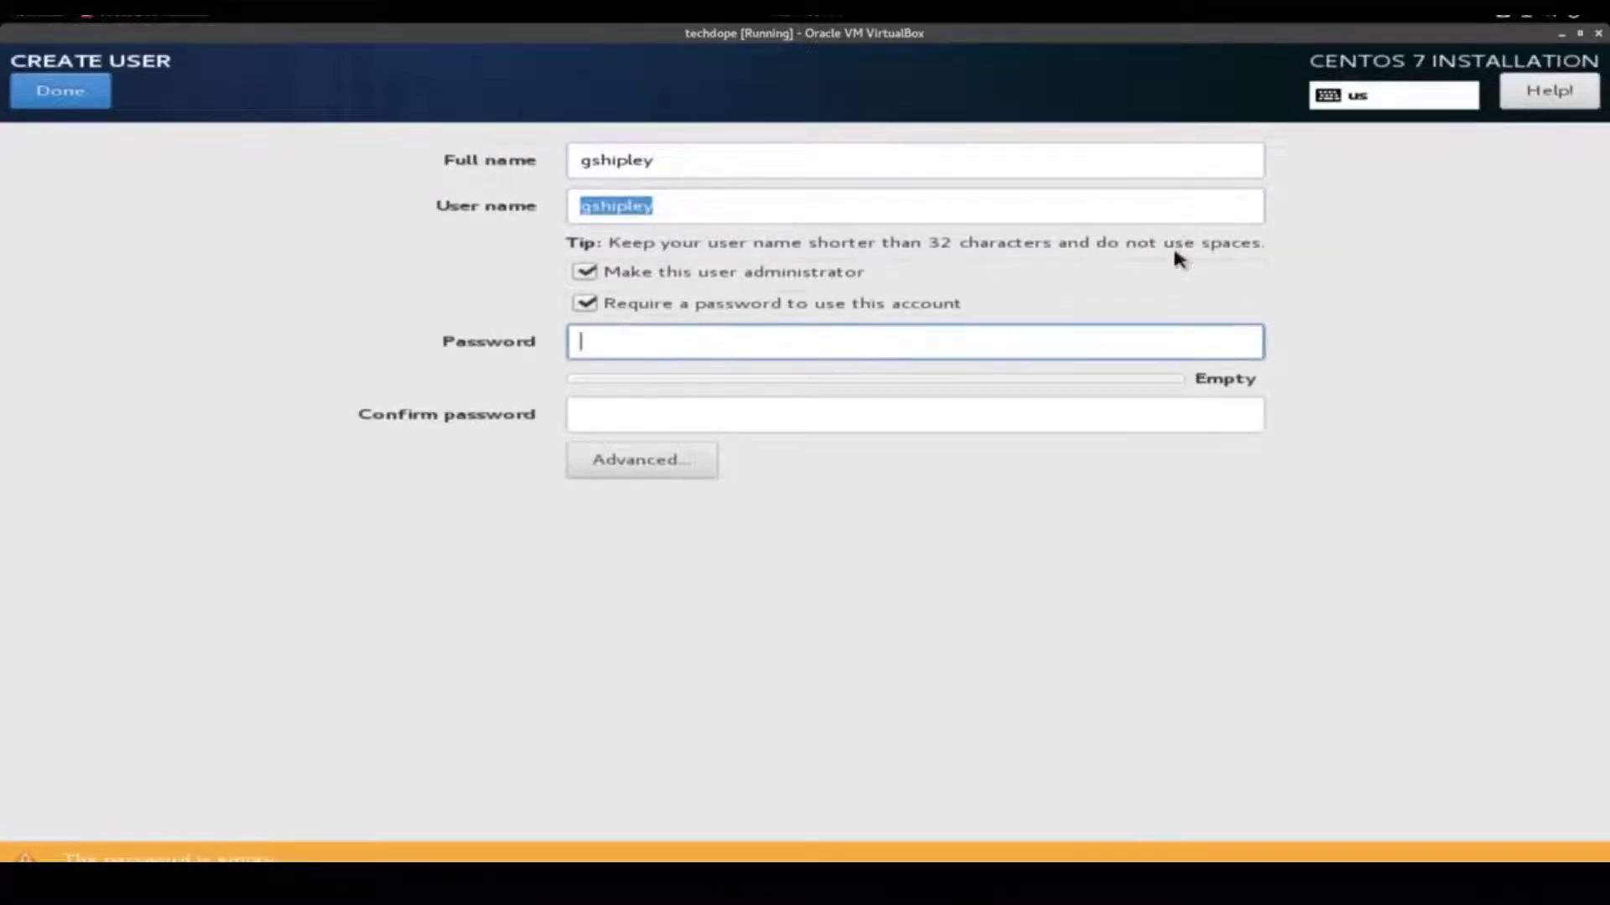
{"action": "type", "text": "•••••••••••"}
{"action": "key", "text": "Tab"}
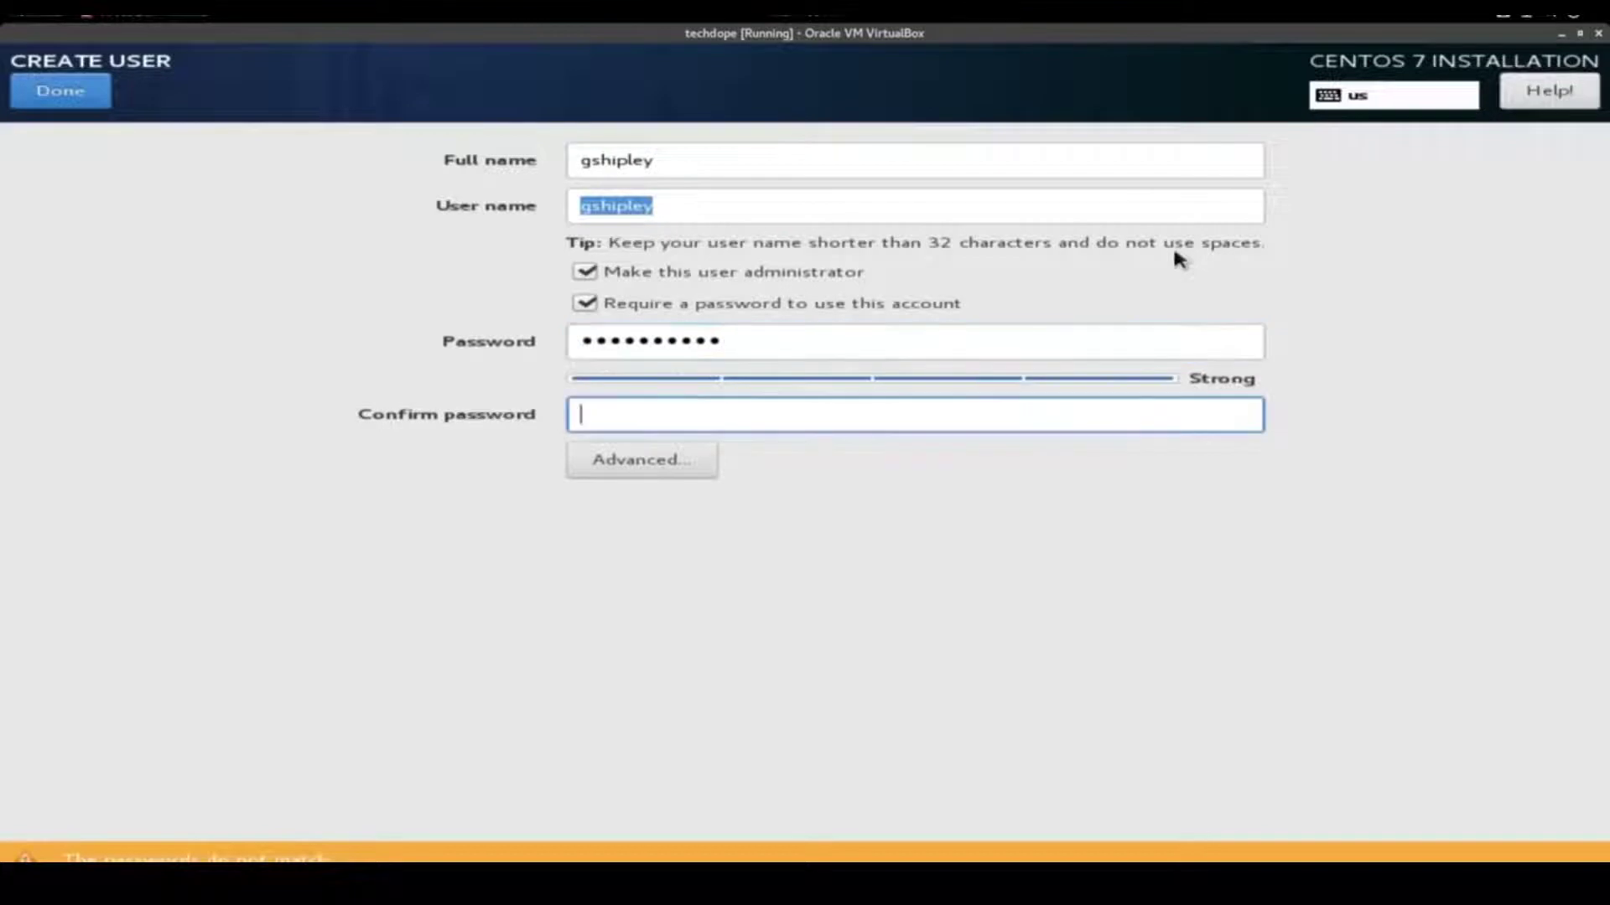
{"action": "type", "text": "•••••••••••"}
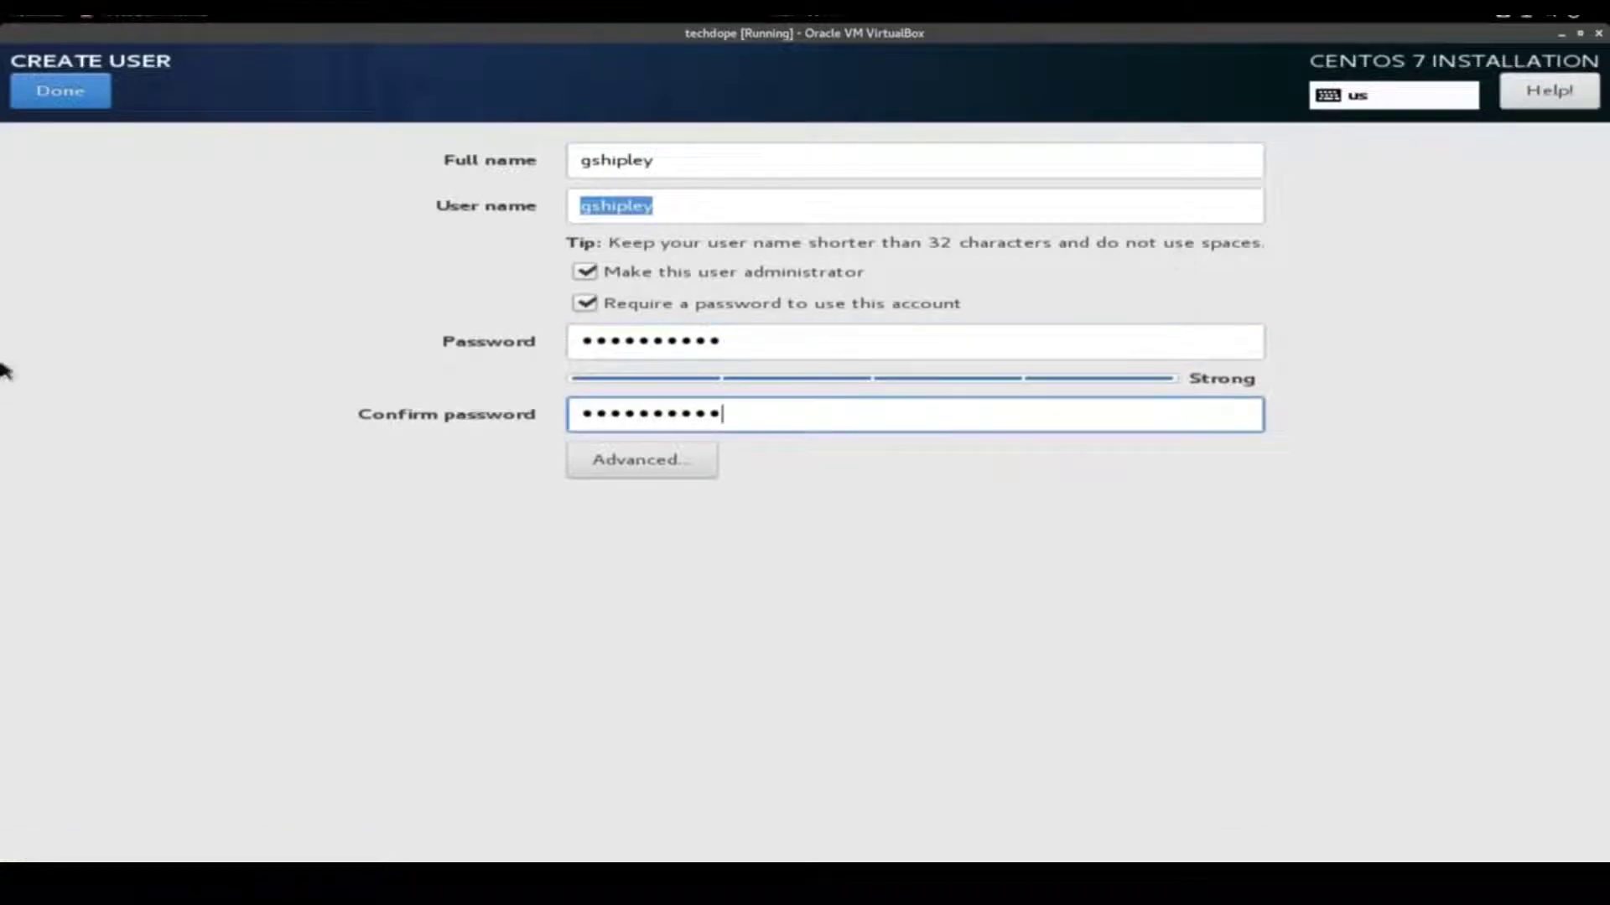
{"action": "left_click", "coordinate": [65, 94]}
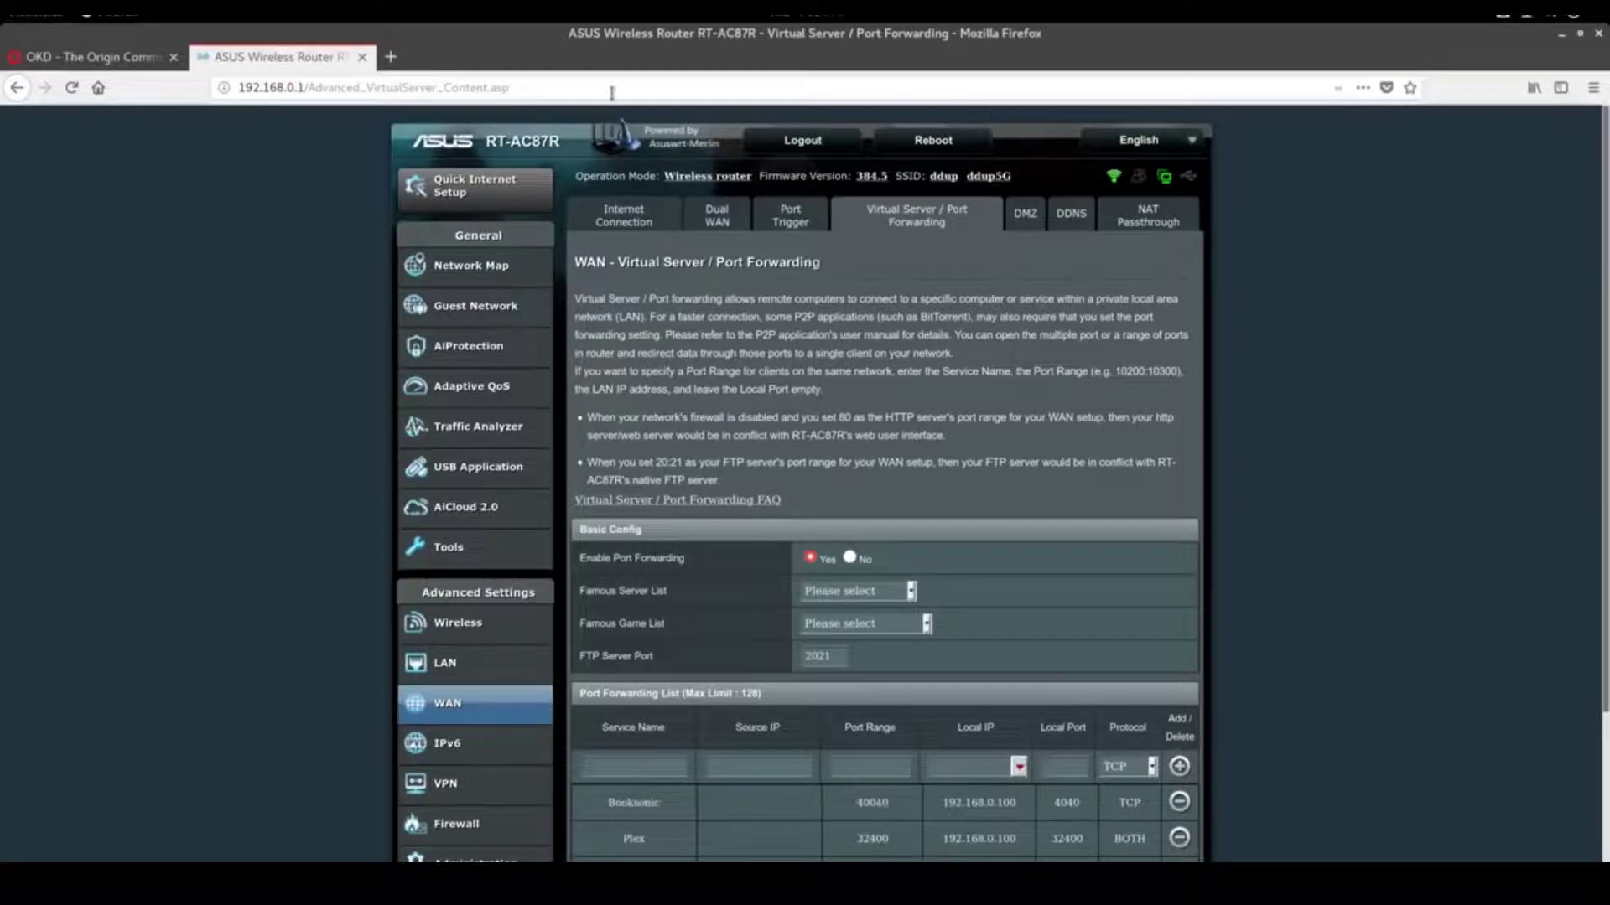
{"action": "left_click", "coordinate": [612, 92]}
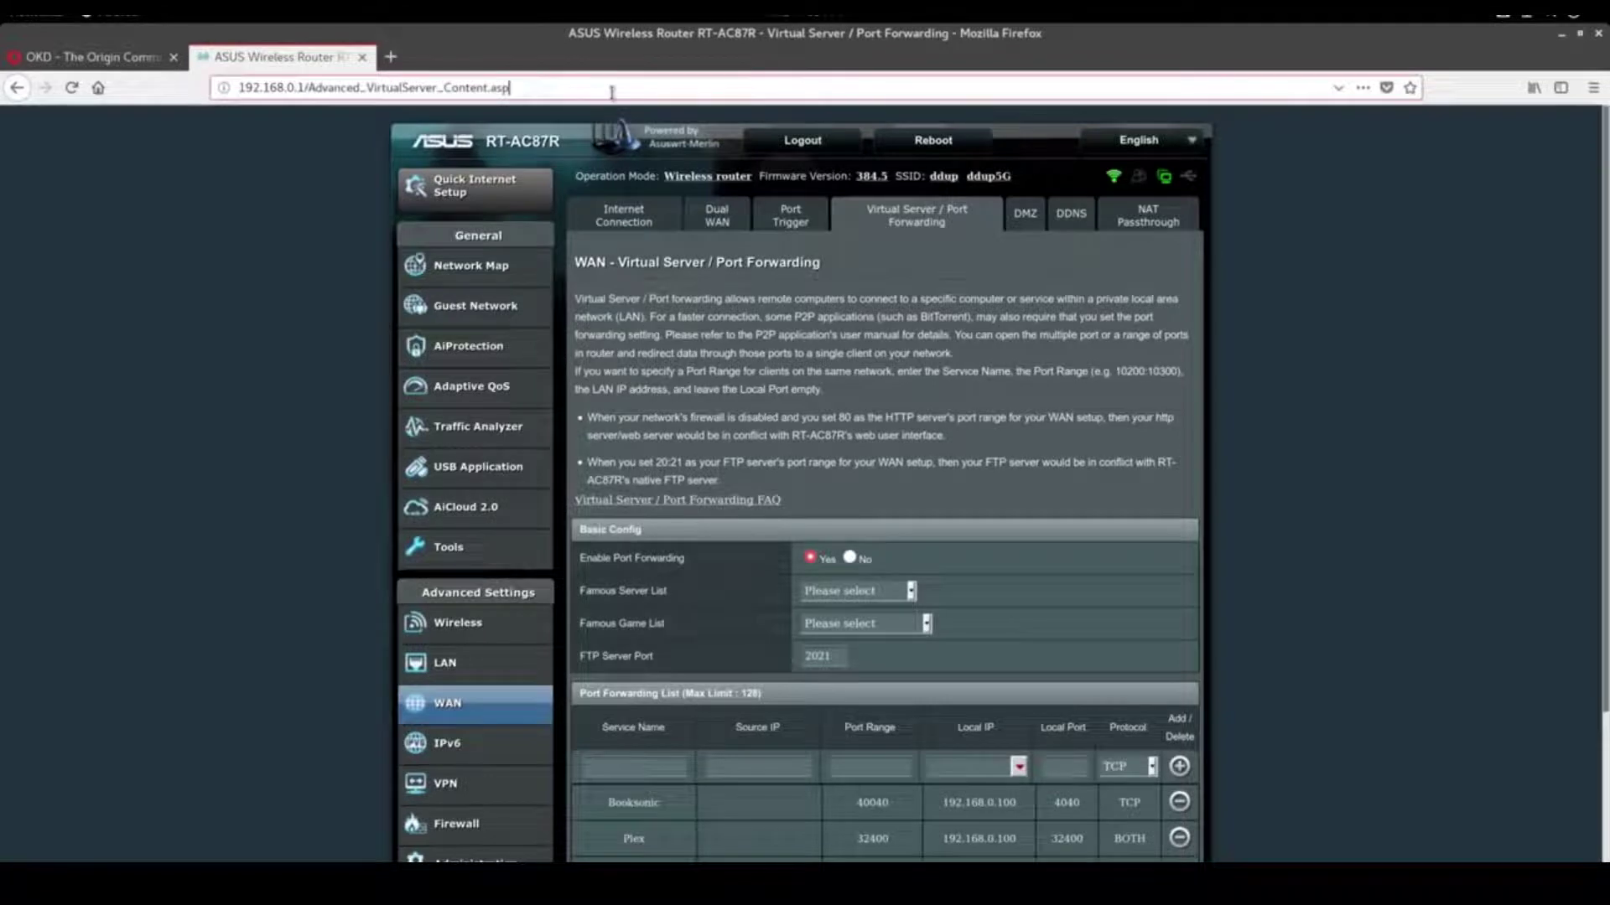
{"action": "key", "text": "ctrl+a"}
{"action": "type", "text": "ifcon"}
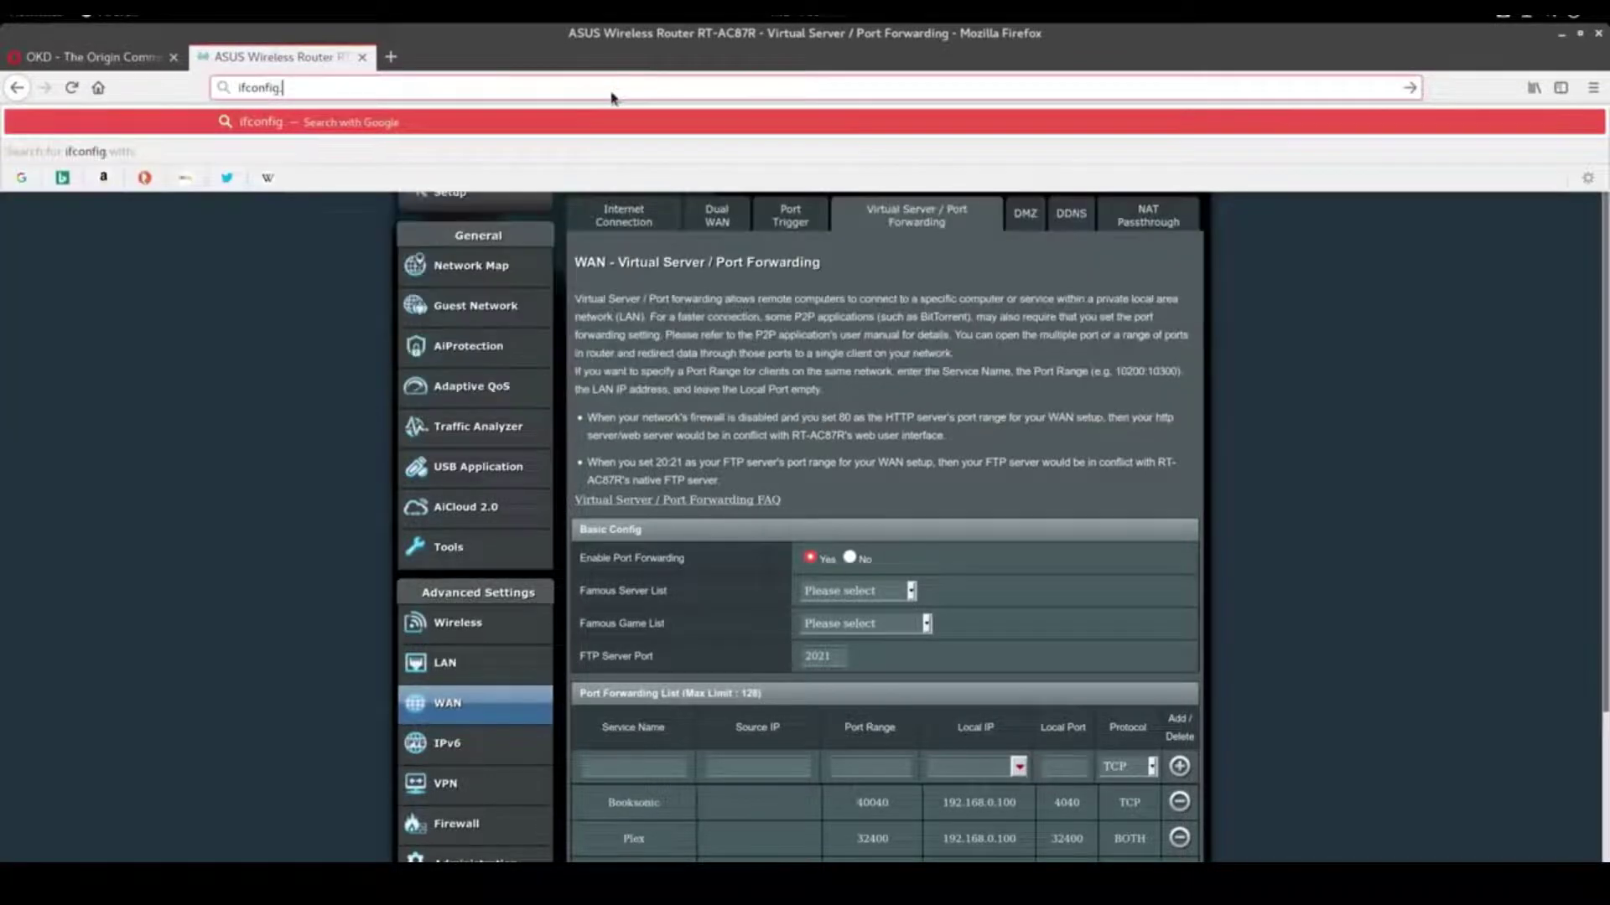
{"action": "key", "text": "BackSpace"}
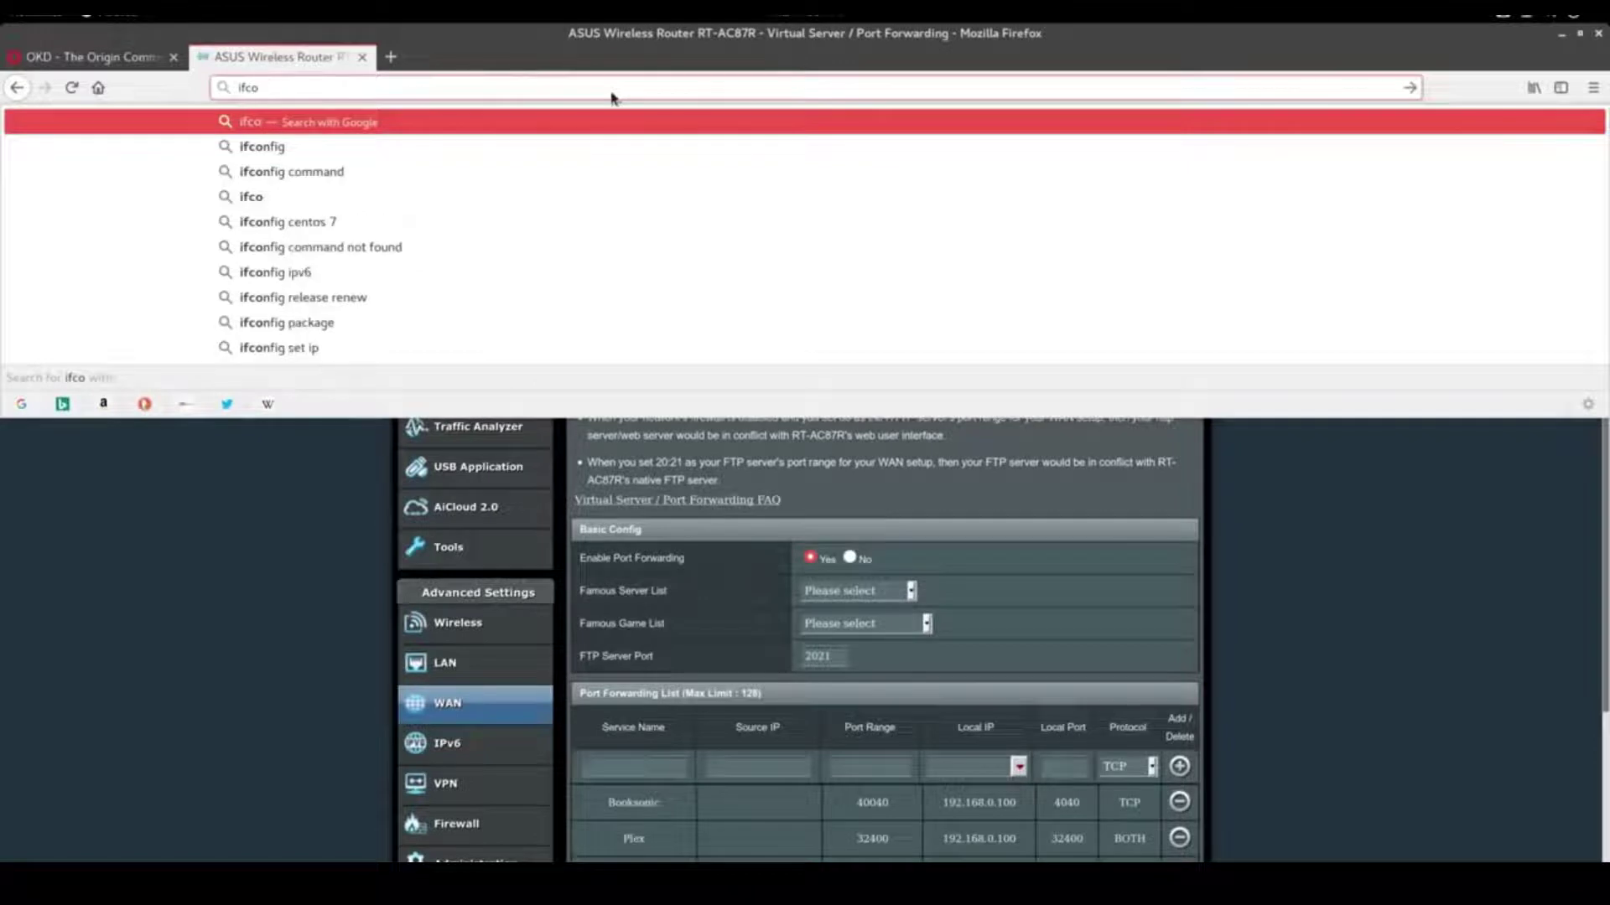
{"action": "key", "text": "BackSpace"}
{"action": "key", "text": "BackSpace"}
{"action": "key", "text": "BackSpace"}
{"action": "key", "text": "BackSpace"}
{"action": "type", "text": "wi"}
{"action": "key", "text": "BackSpace"}
{"action": "key", "text": "BackSpace"}
{"action": "type", "text": "w"}
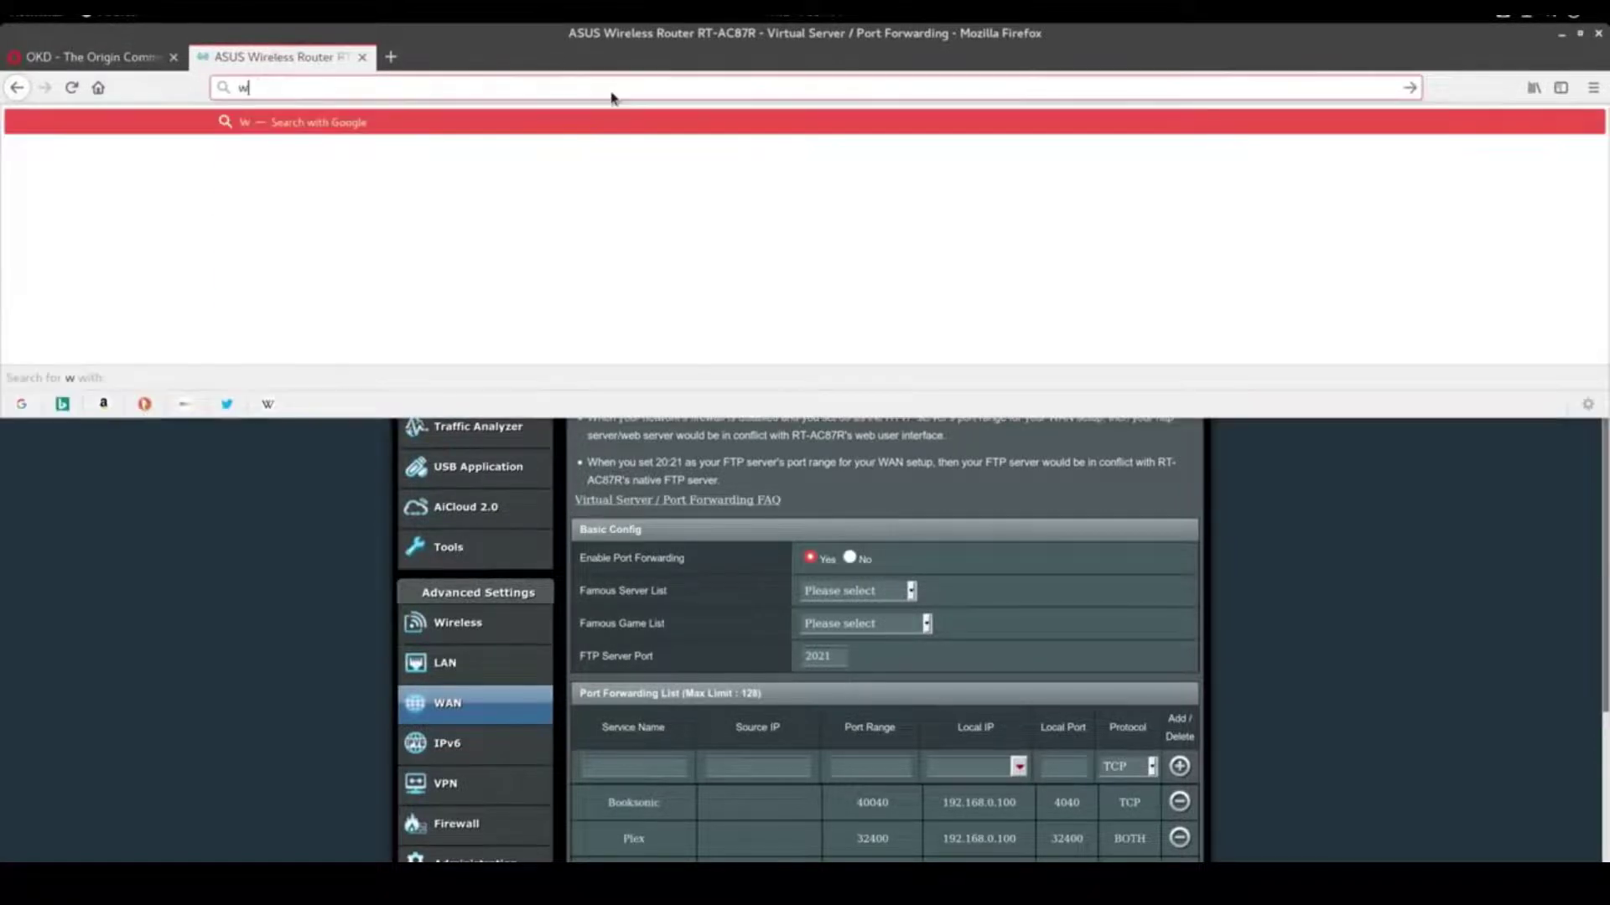
{"action": "type", "text": "hat my "}
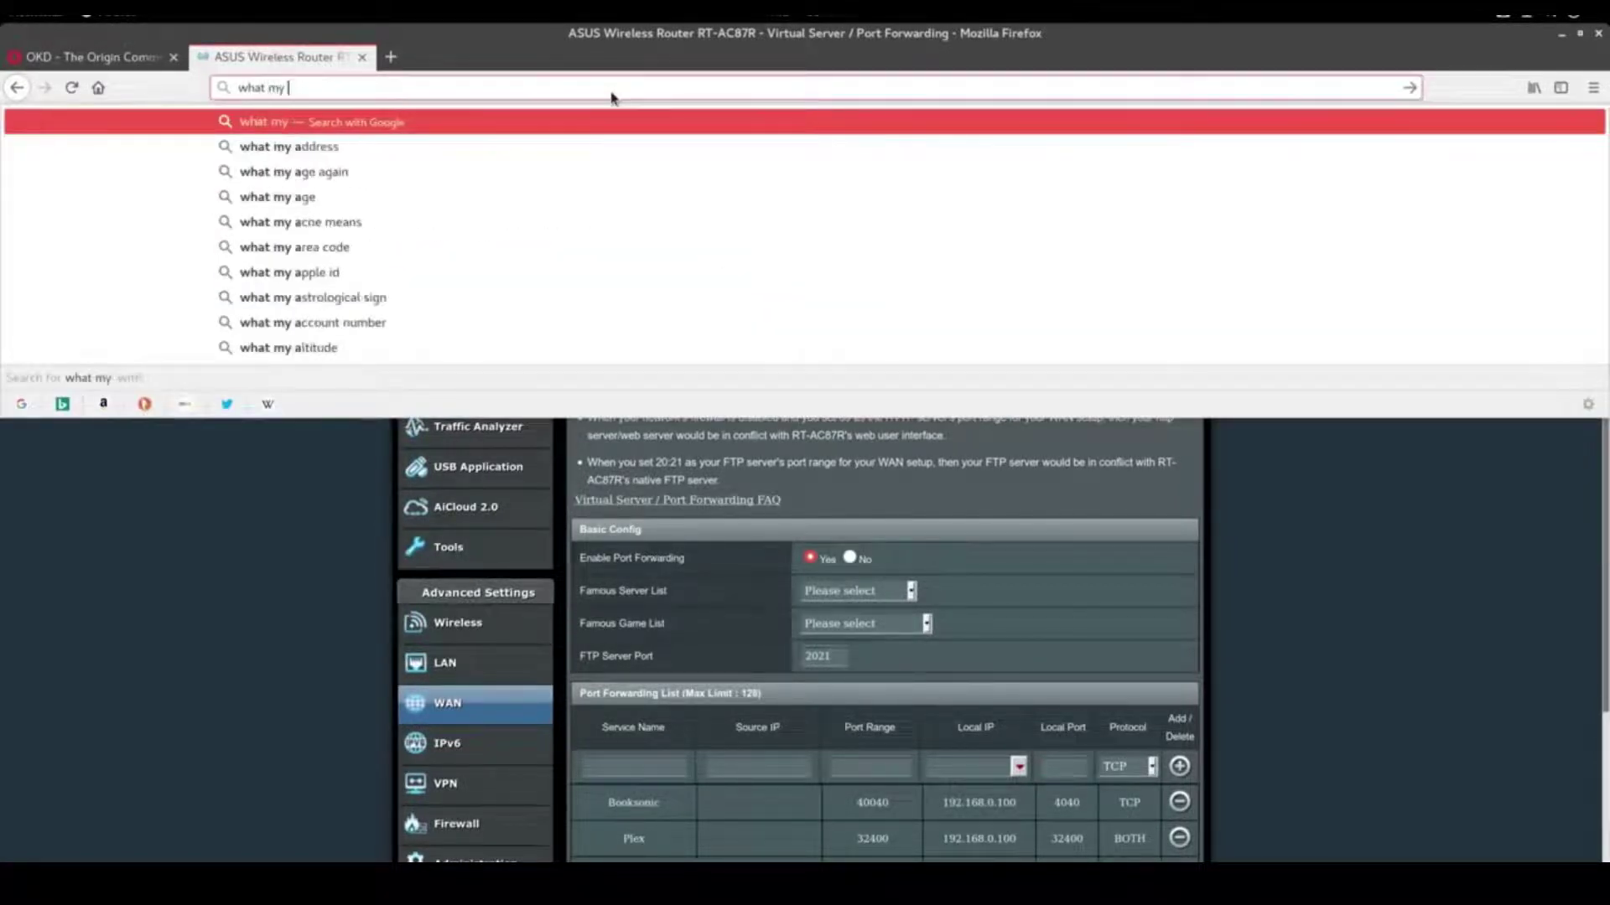
{"action": "type", "text": "ip address"}
{"action": "key", "text": "Return"}
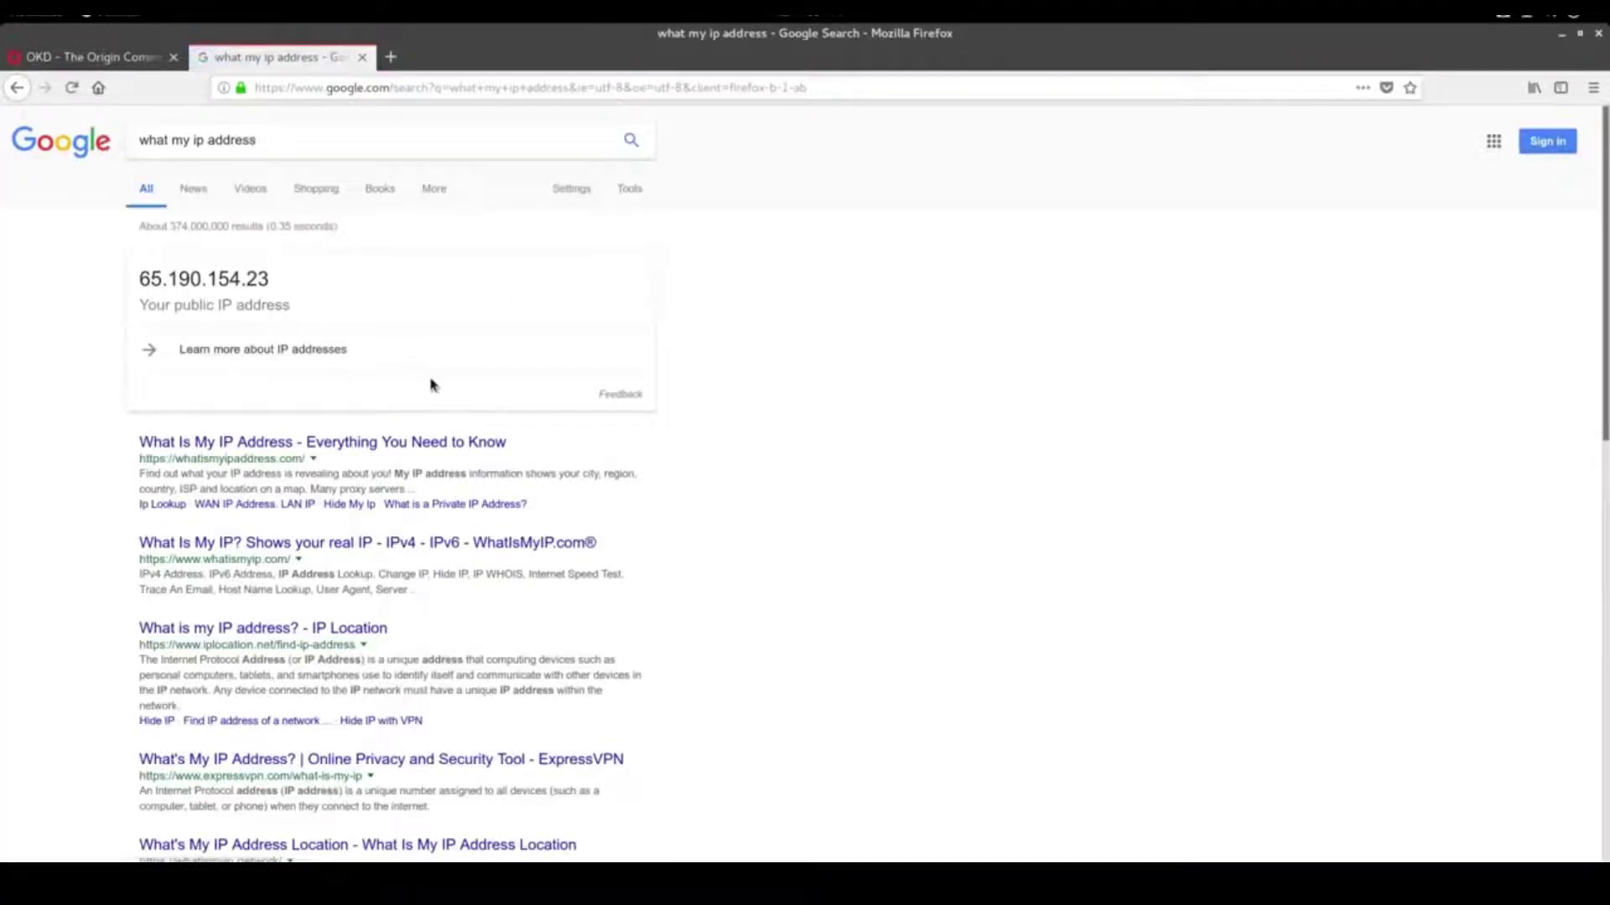
{"action": "scroll", "coordinate": [432, 385], "scroll_direction": "down", "scroll_amount": 4}
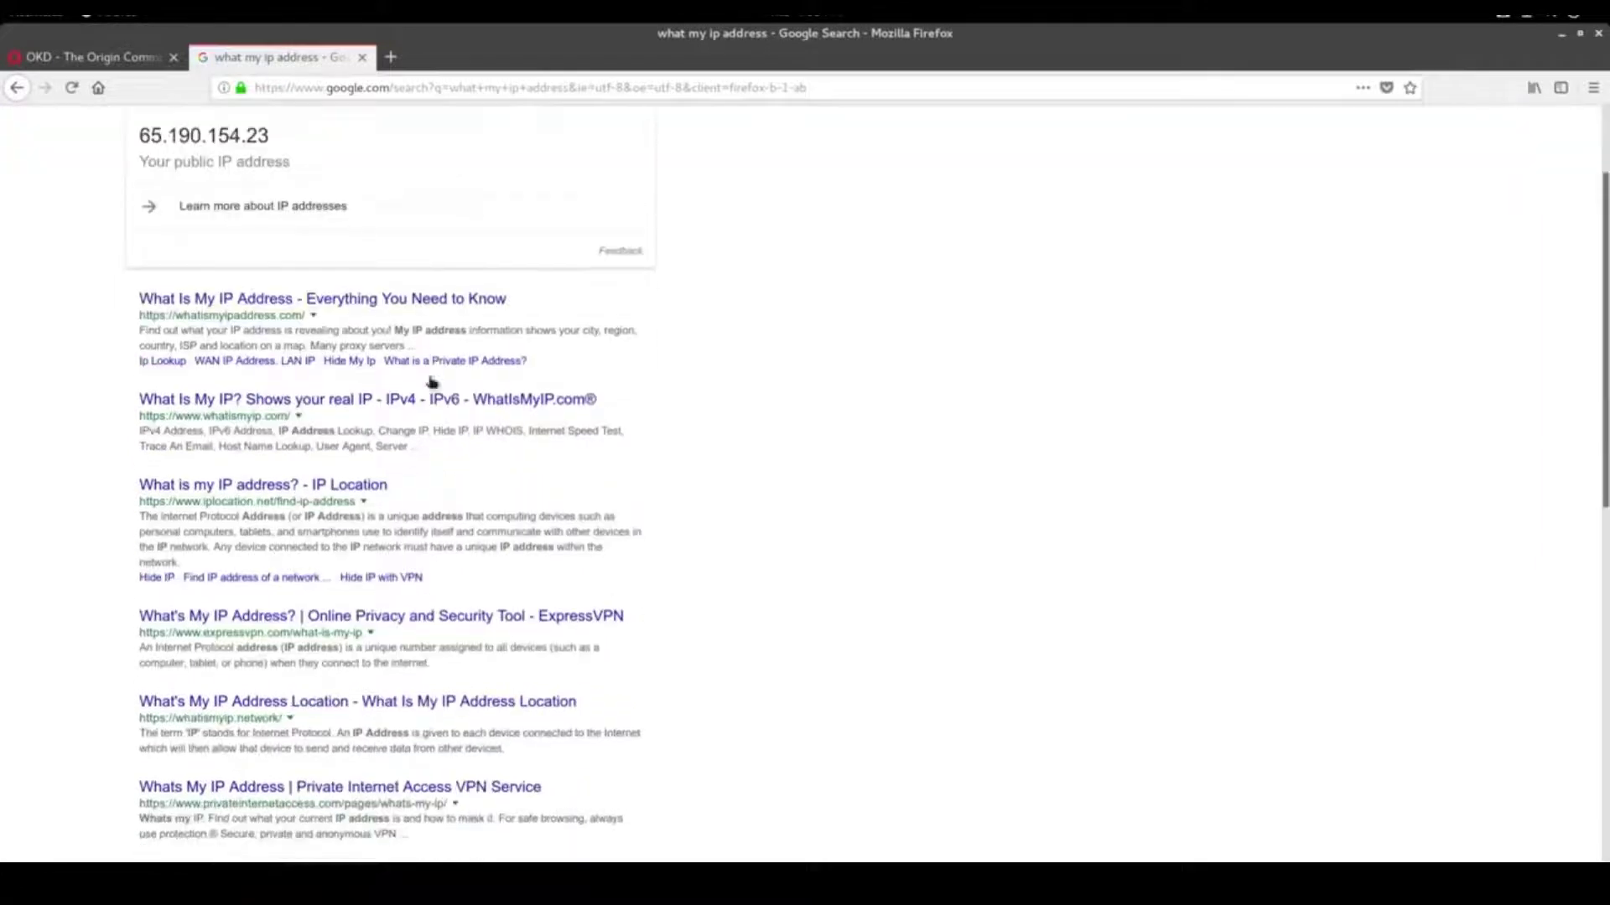
{"action": "scroll", "coordinate": [243, 298], "scroll_direction": "up", "scroll_amount": 4}
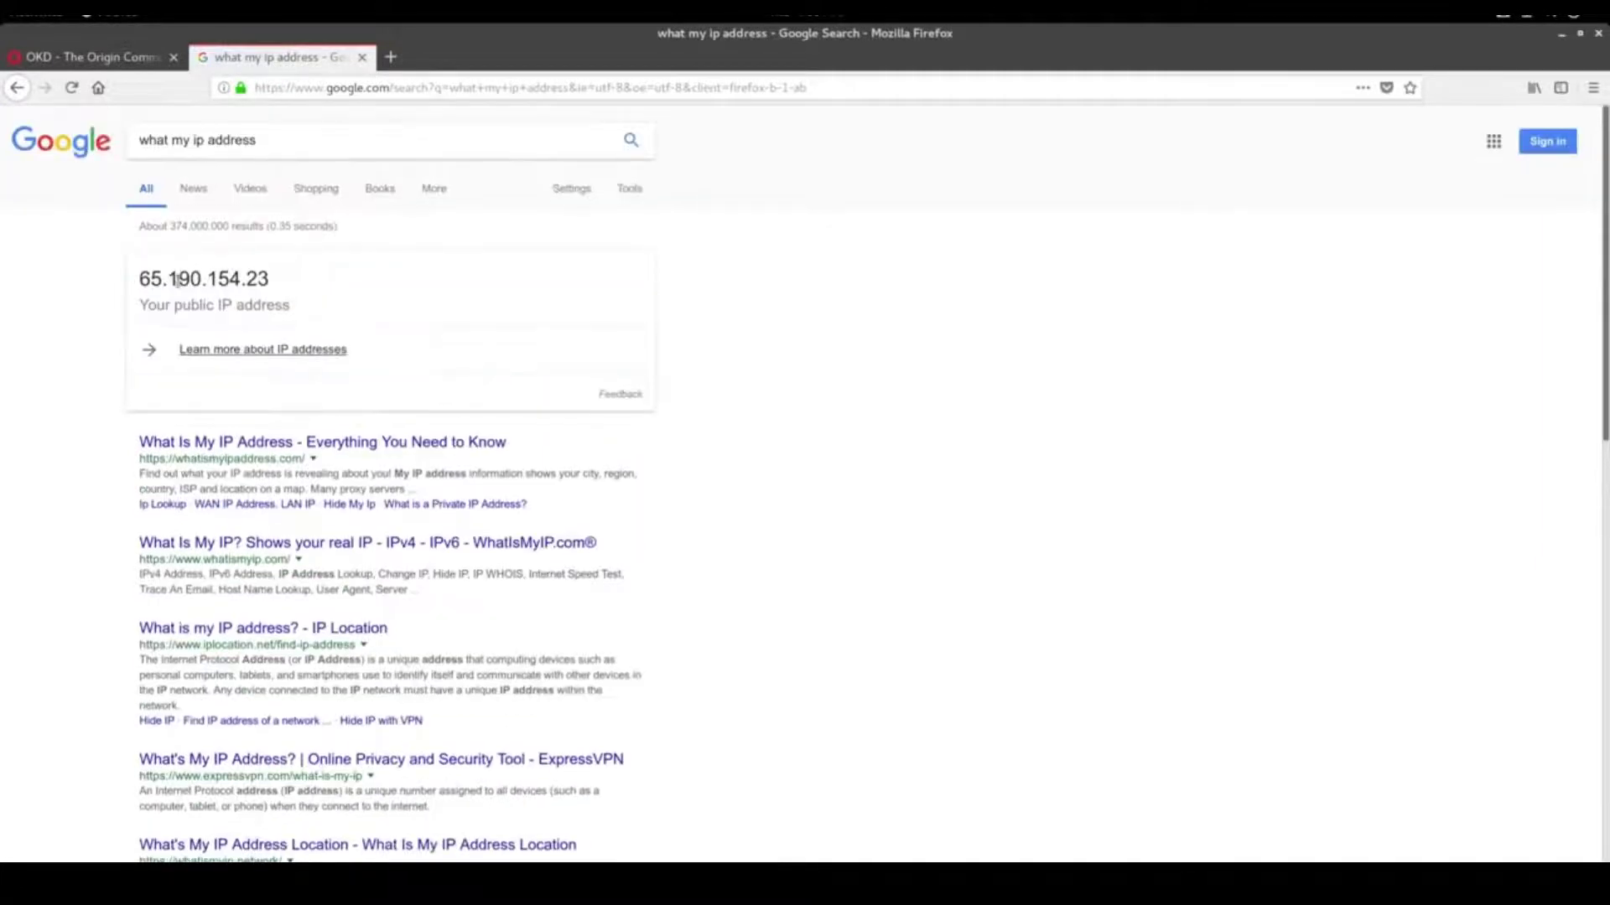
{"action": "left_click_drag", "start_coordinate": [240, 279], "coordinate": [139, 279]}
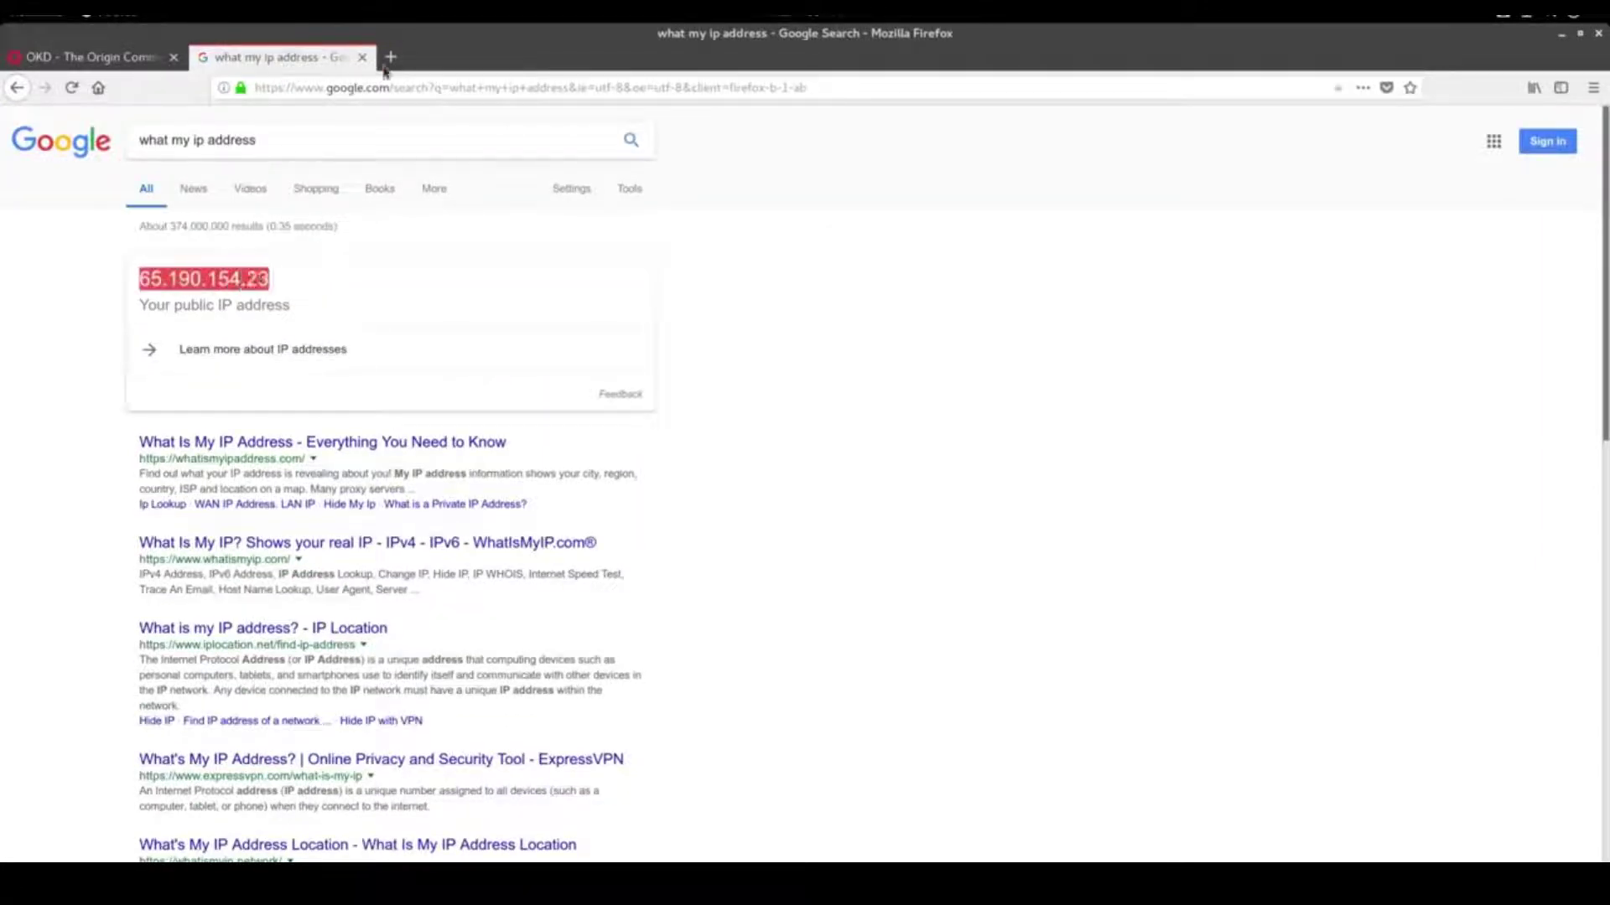
Search for Gandi in a new tab and go to its account login page
{"action": "left_click", "coordinate": [391, 56]}
{"action": "type", "text": "gandi"}
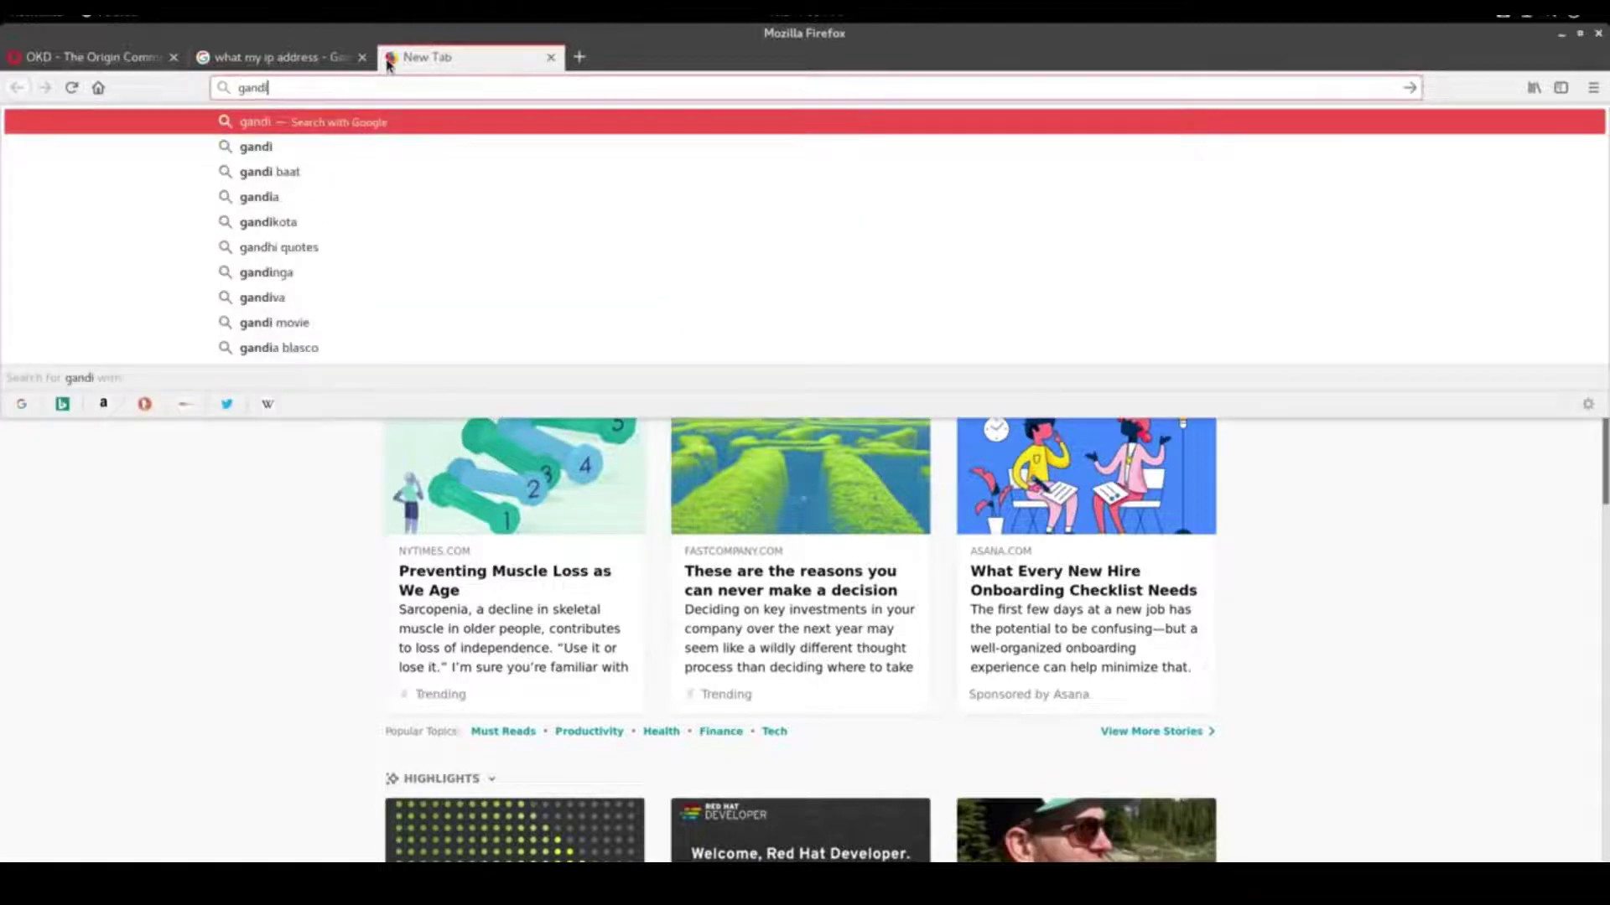
{"action": "key", "text": "Return"}
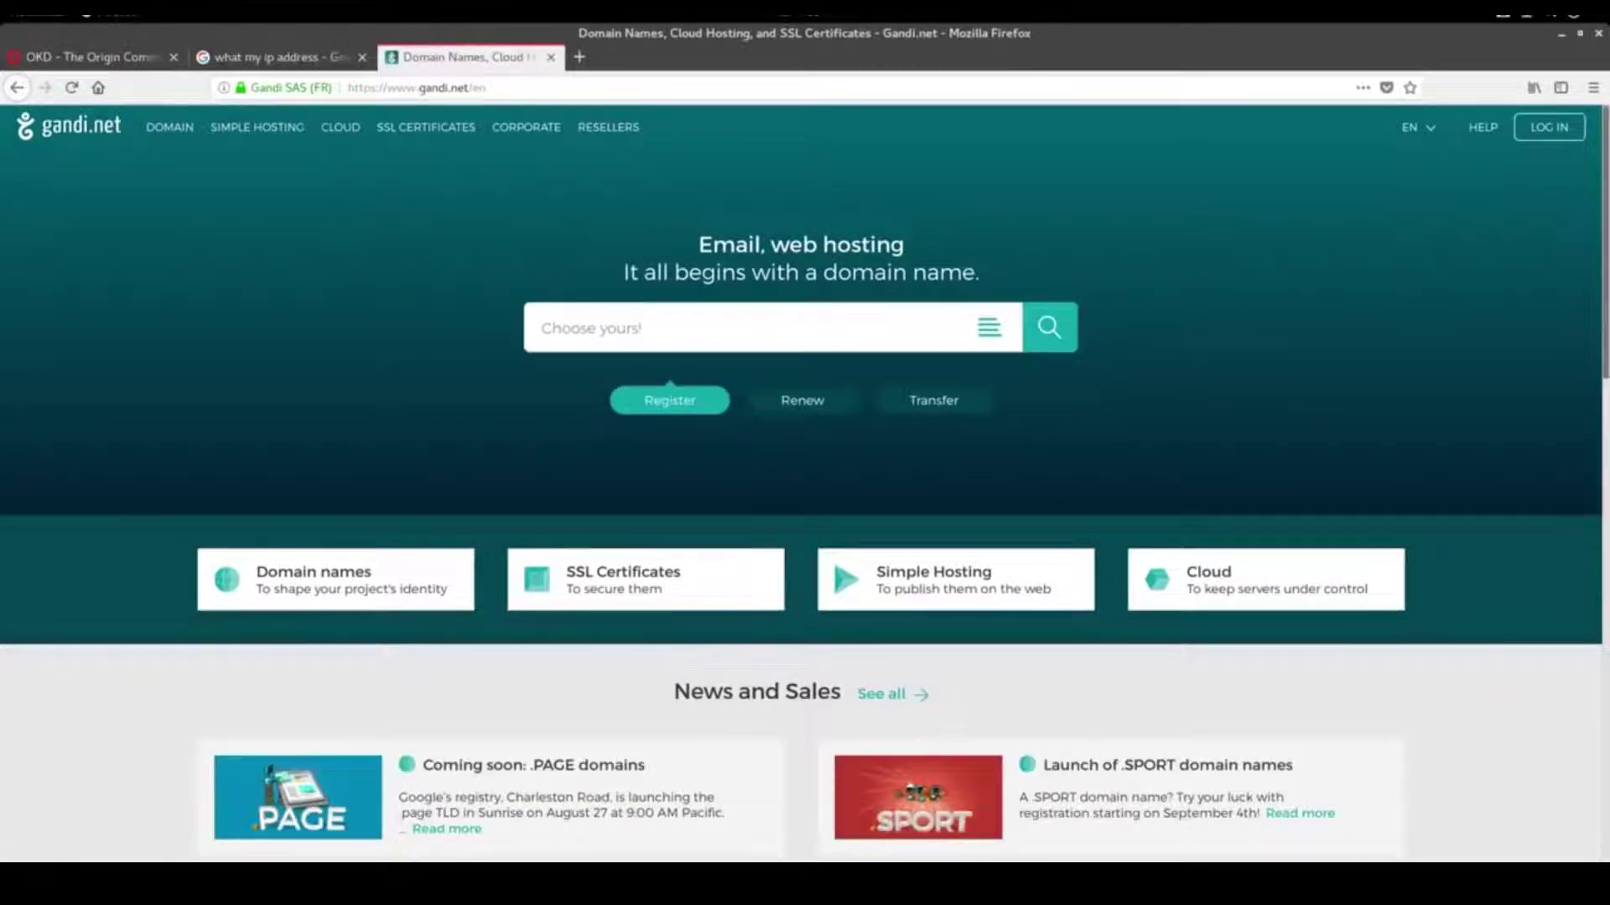
{"action": "left_click", "coordinate": [930, 859]}
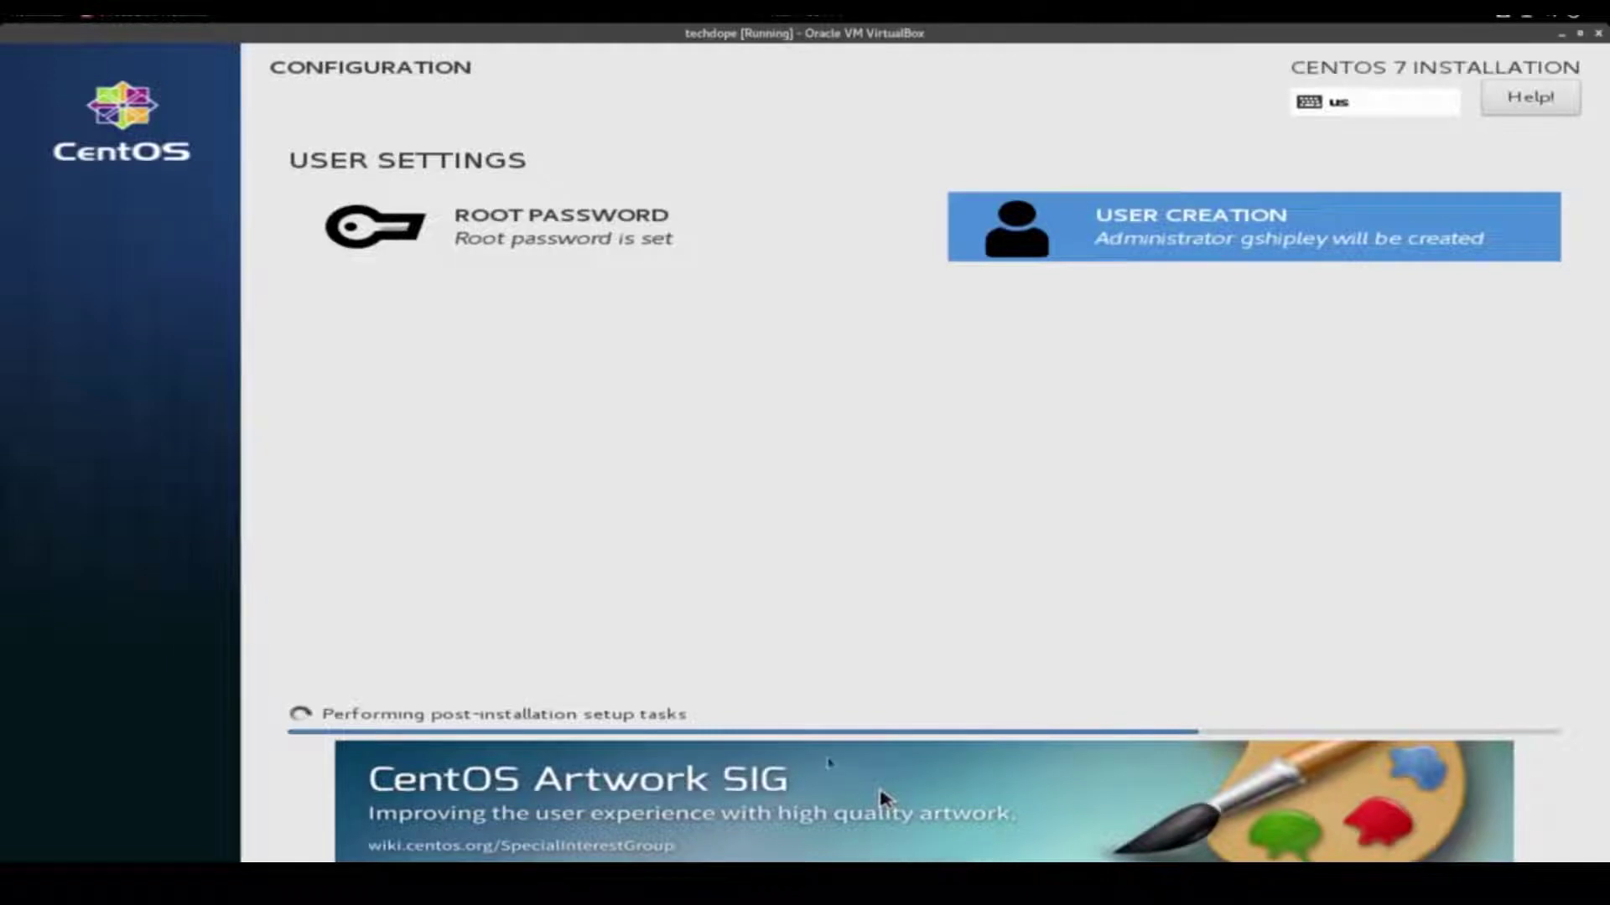
{"action": "key", "text": "alt+Tab"}
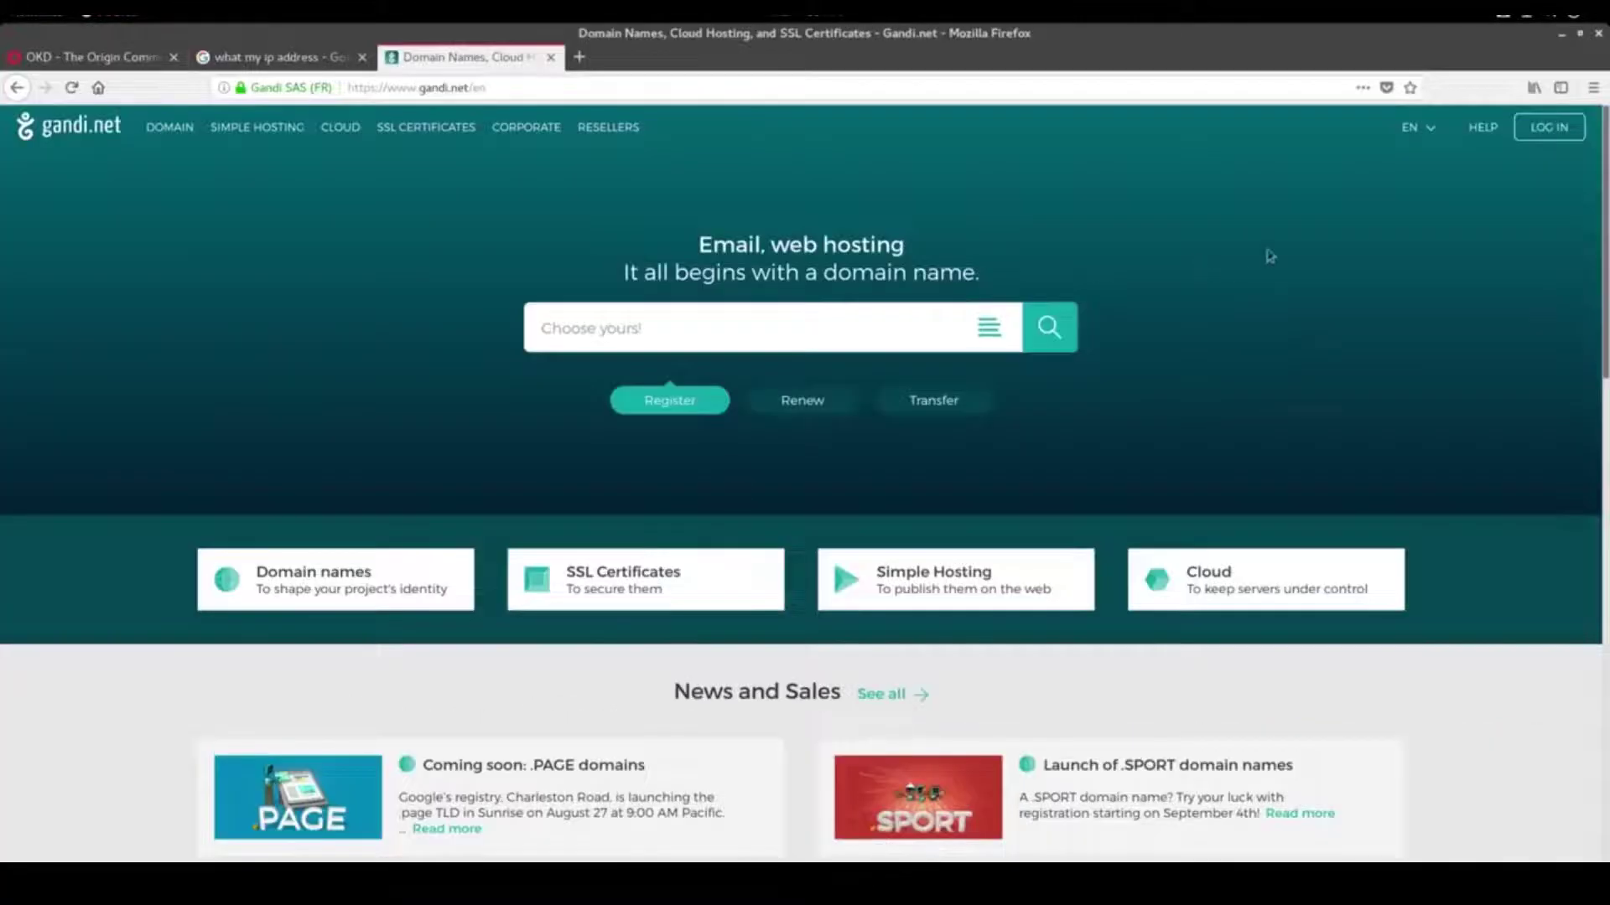
{"action": "left_click", "coordinate": [1549, 127]}
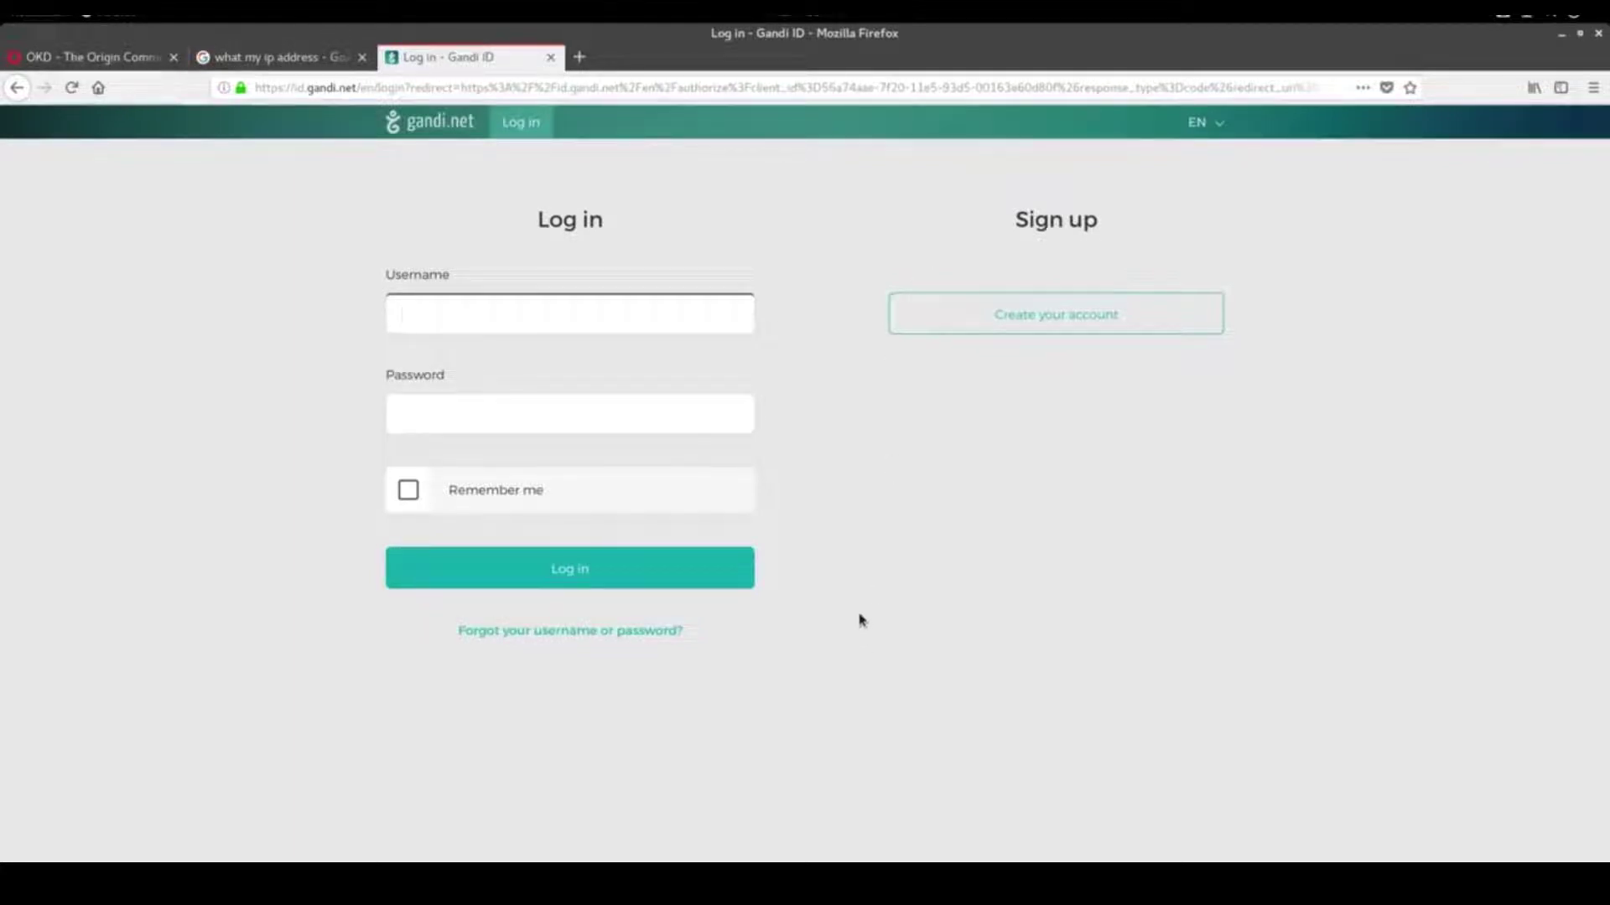
Log in to Gandi with the account username and password, keeping the login remembered
{"action": "mouse_move", "coordinate": [733, 859]}
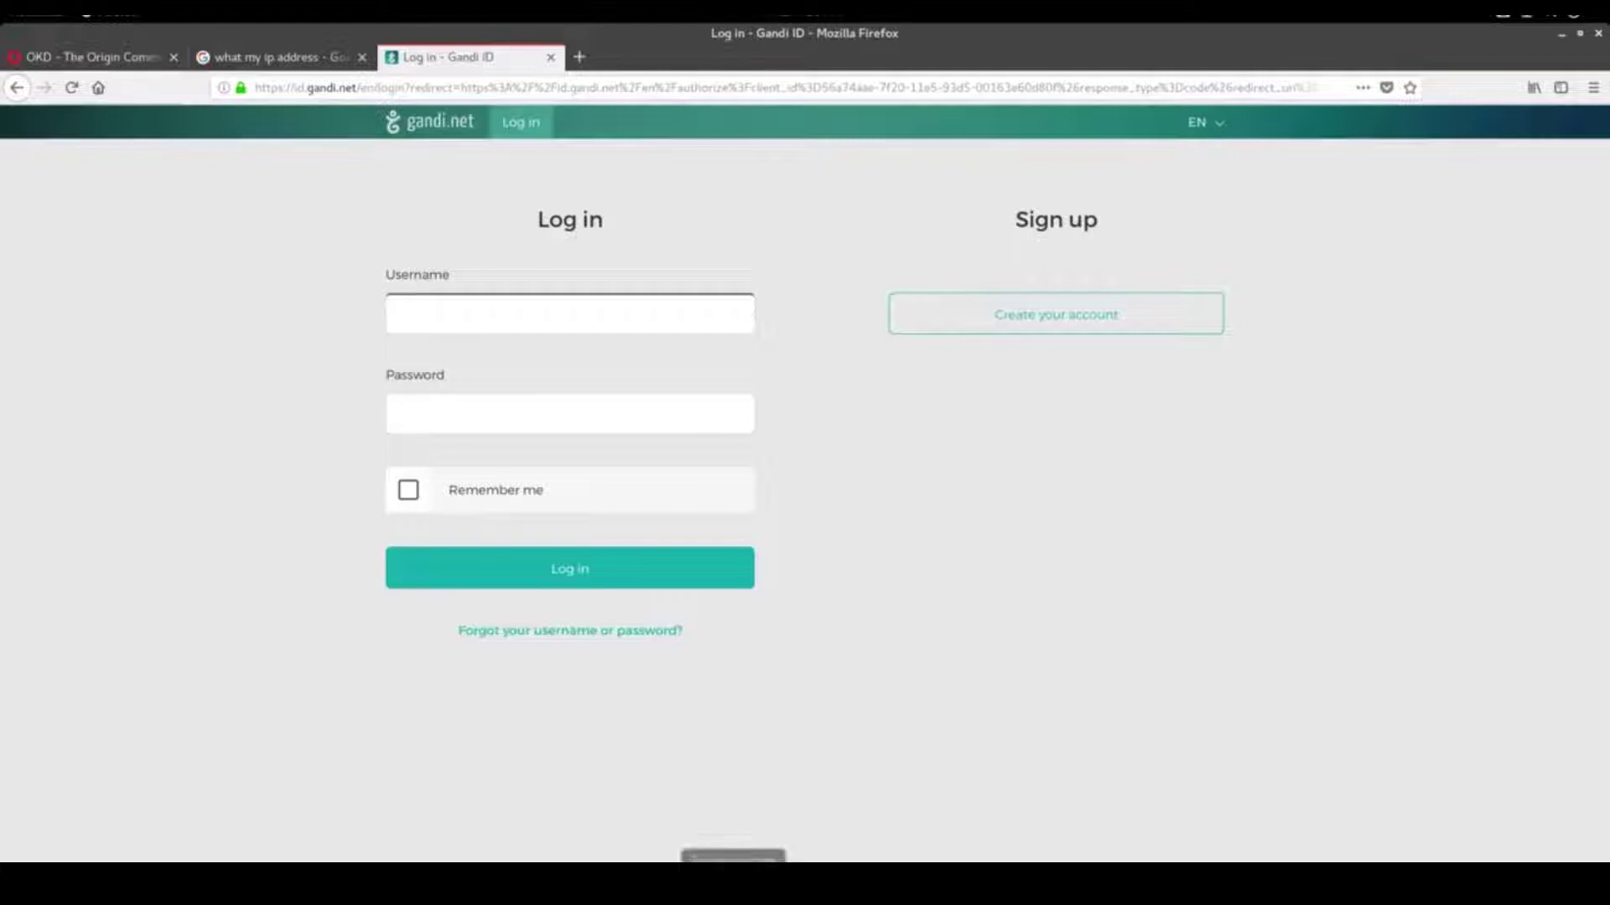
{"action": "left_click", "coordinate": [539, 327]}
{"action": "type", "text": "gshbjpl"}
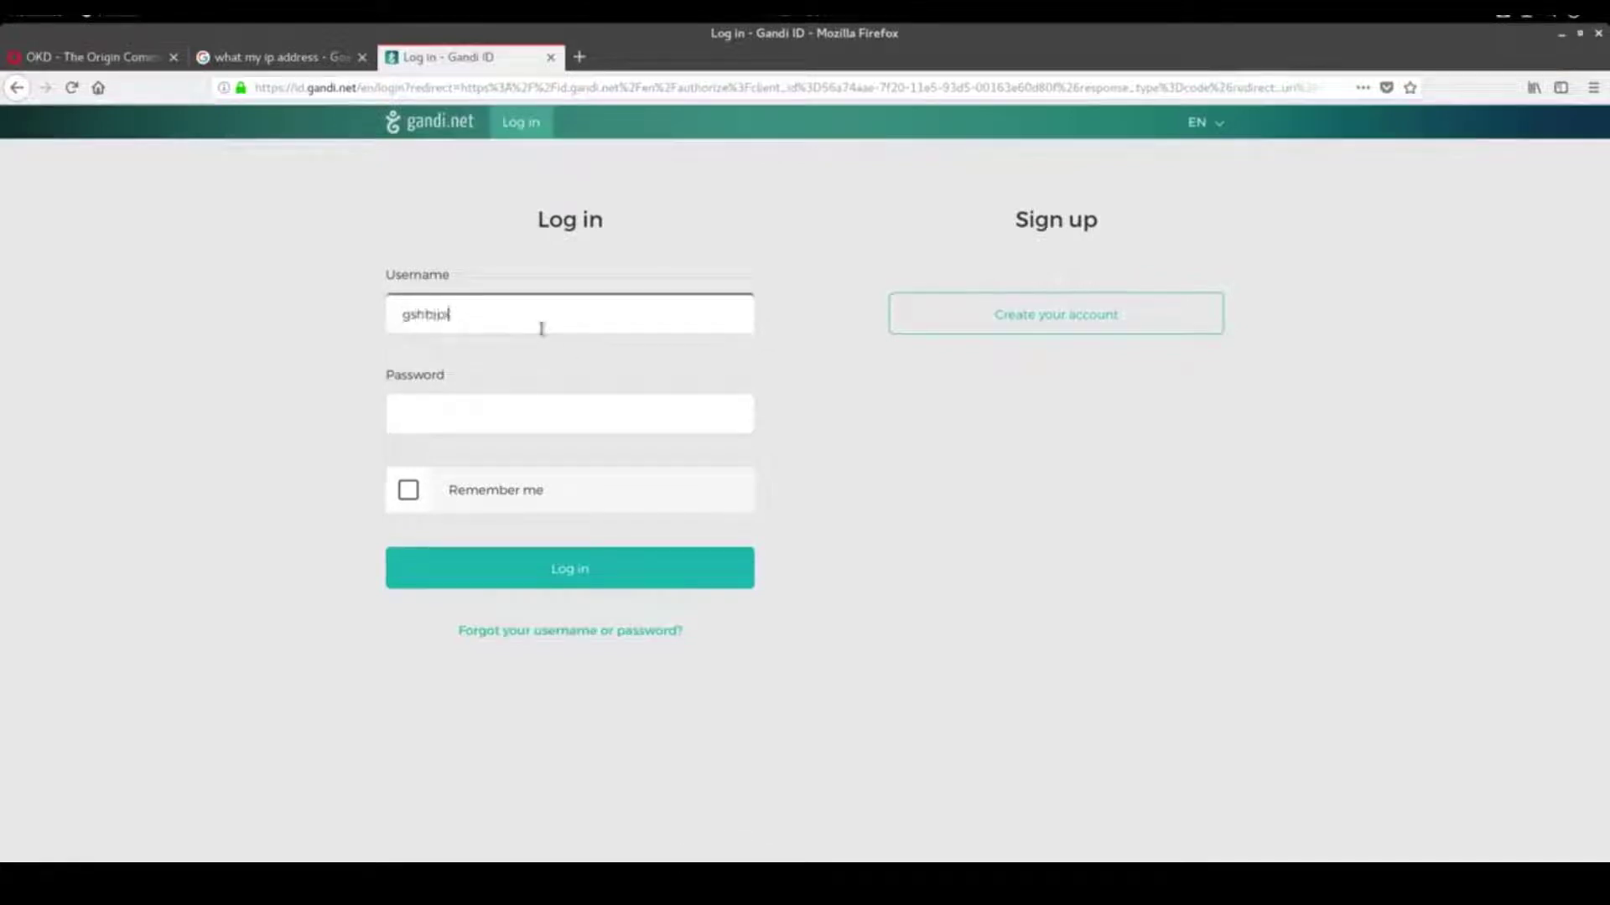
{"action": "key", "text": "BackSpace"}
{"action": "key", "text": "BackSpace"}
{"action": "key", "text": "BackSpace"}
{"action": "key", "text": "BackSpace"}
{"action": "type", "text": "ipley"}
{"action": "key", "text": "Tab"}
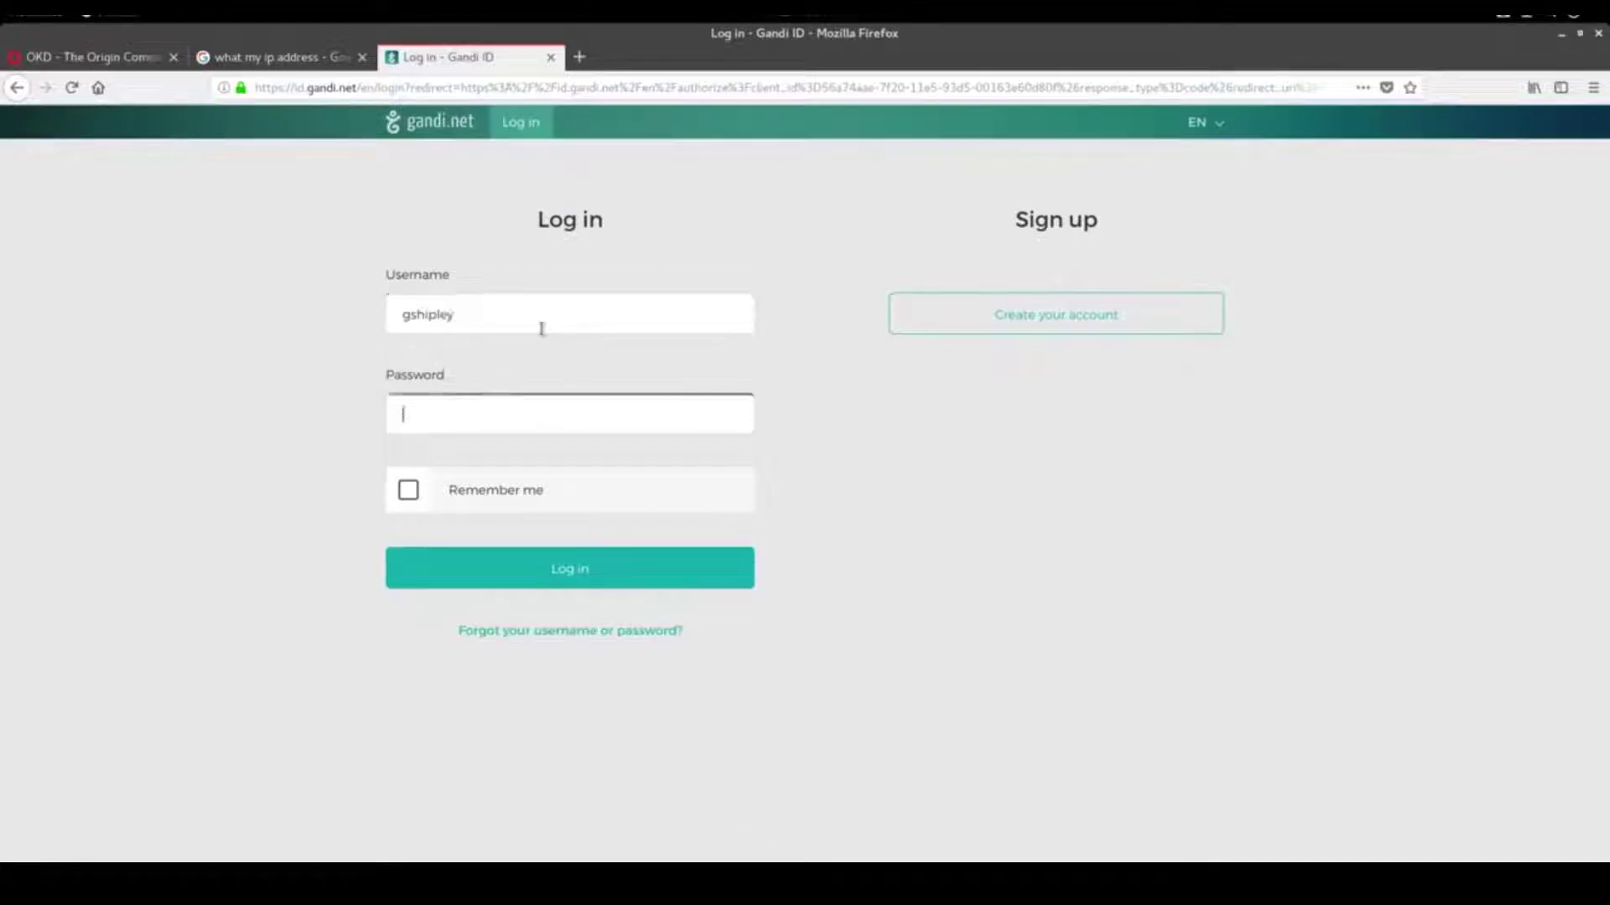
{"action": "type", "text": "•••••••••••"}
{"action": "left_click", "coordinate": [408, 490]}
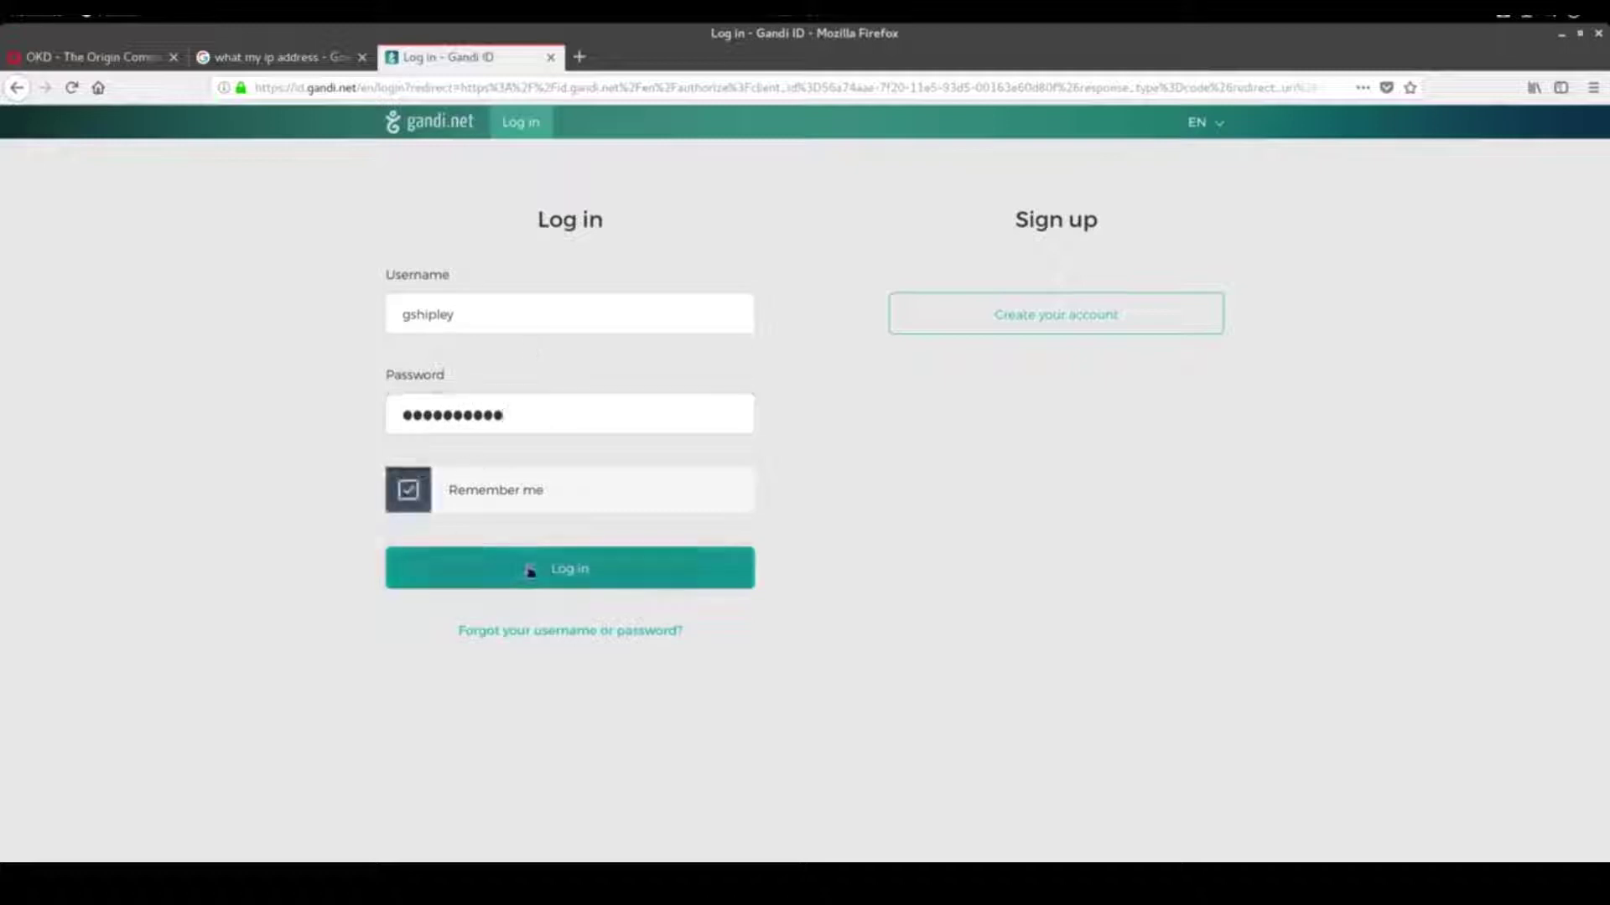
{"action": "left_click", "coordinate": [531, 567]}
{"action": "left_click", "coordinate": [285, 253]}
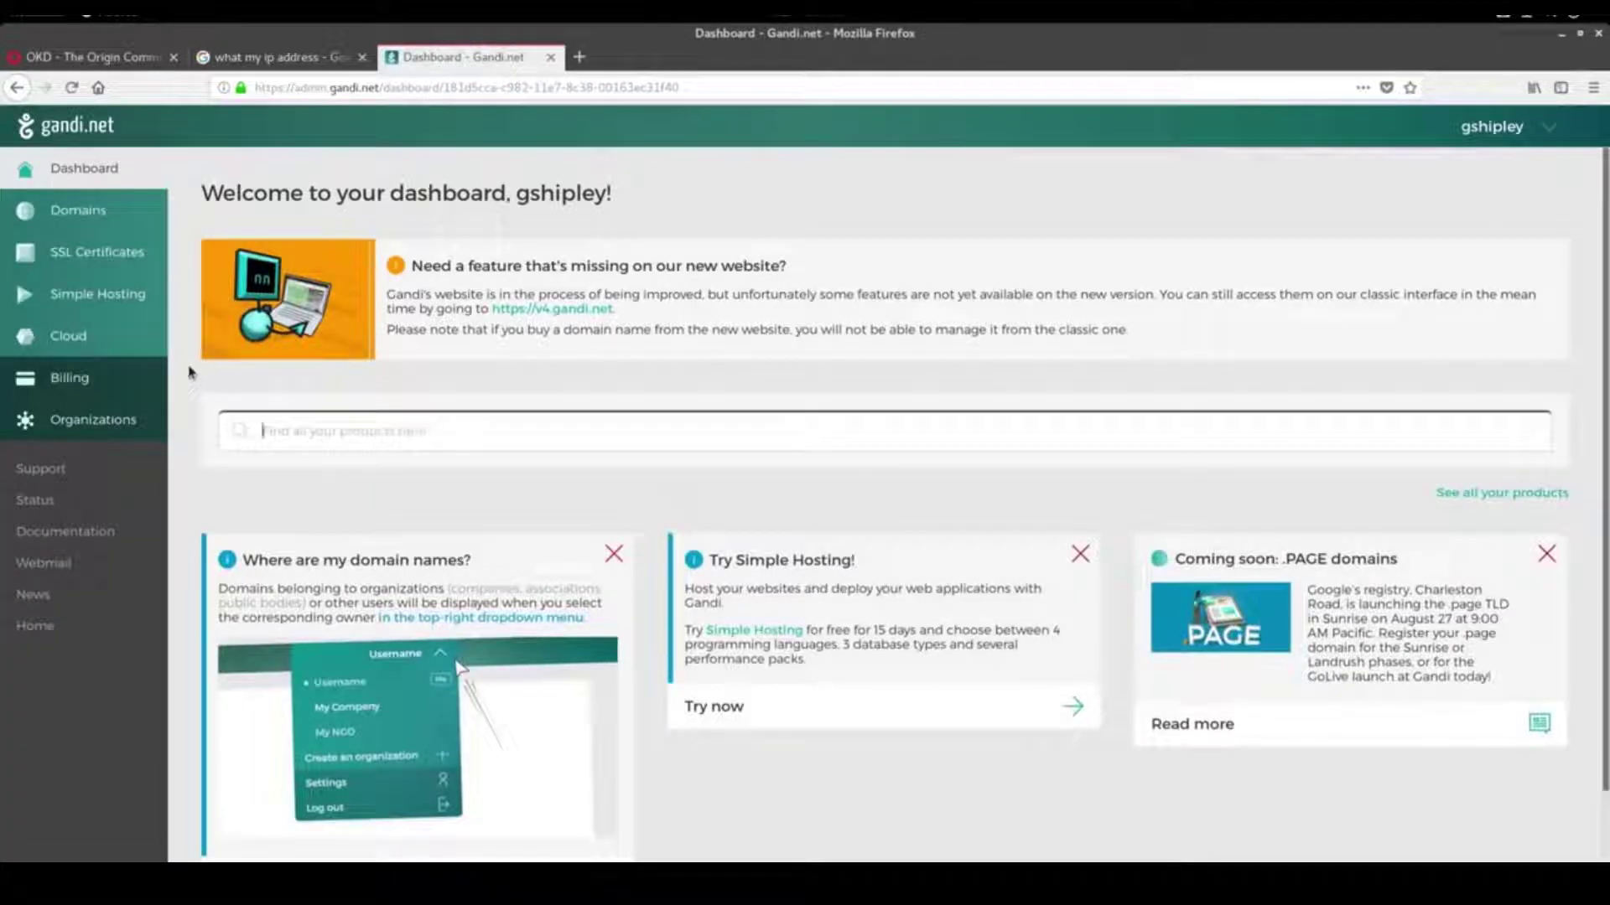
Check that techdope.io's DNS records match IP 65.190.154.23, then return to VirtualBox
{"action": "left_click", "coordinate": [87, 220]}
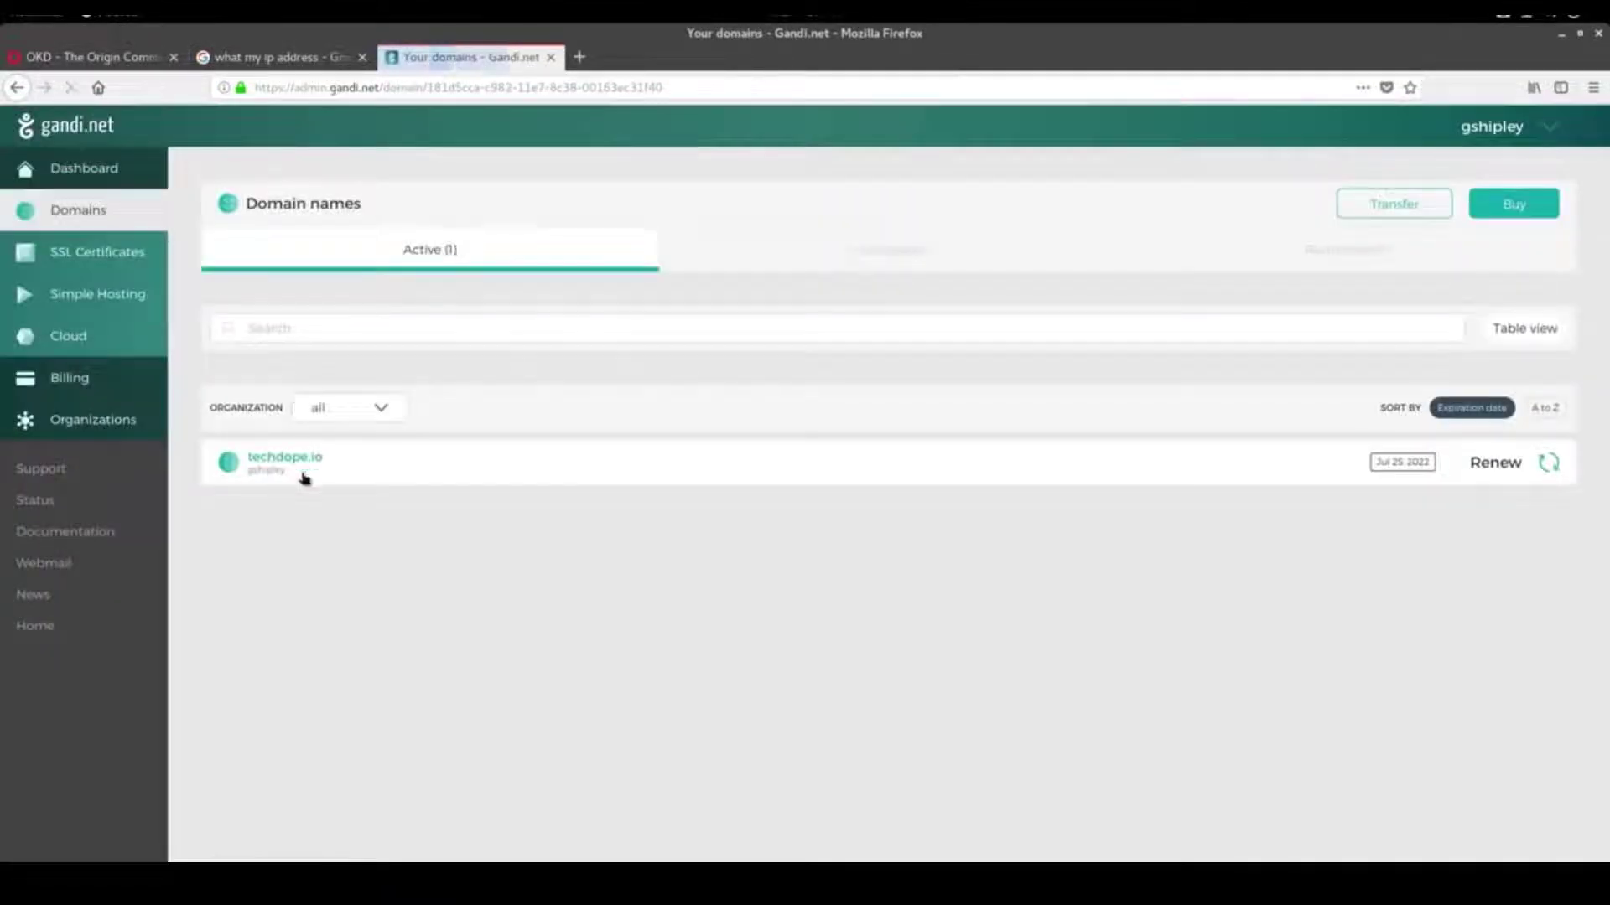
{"action": "left_click", "coordinate": [300, 461]}
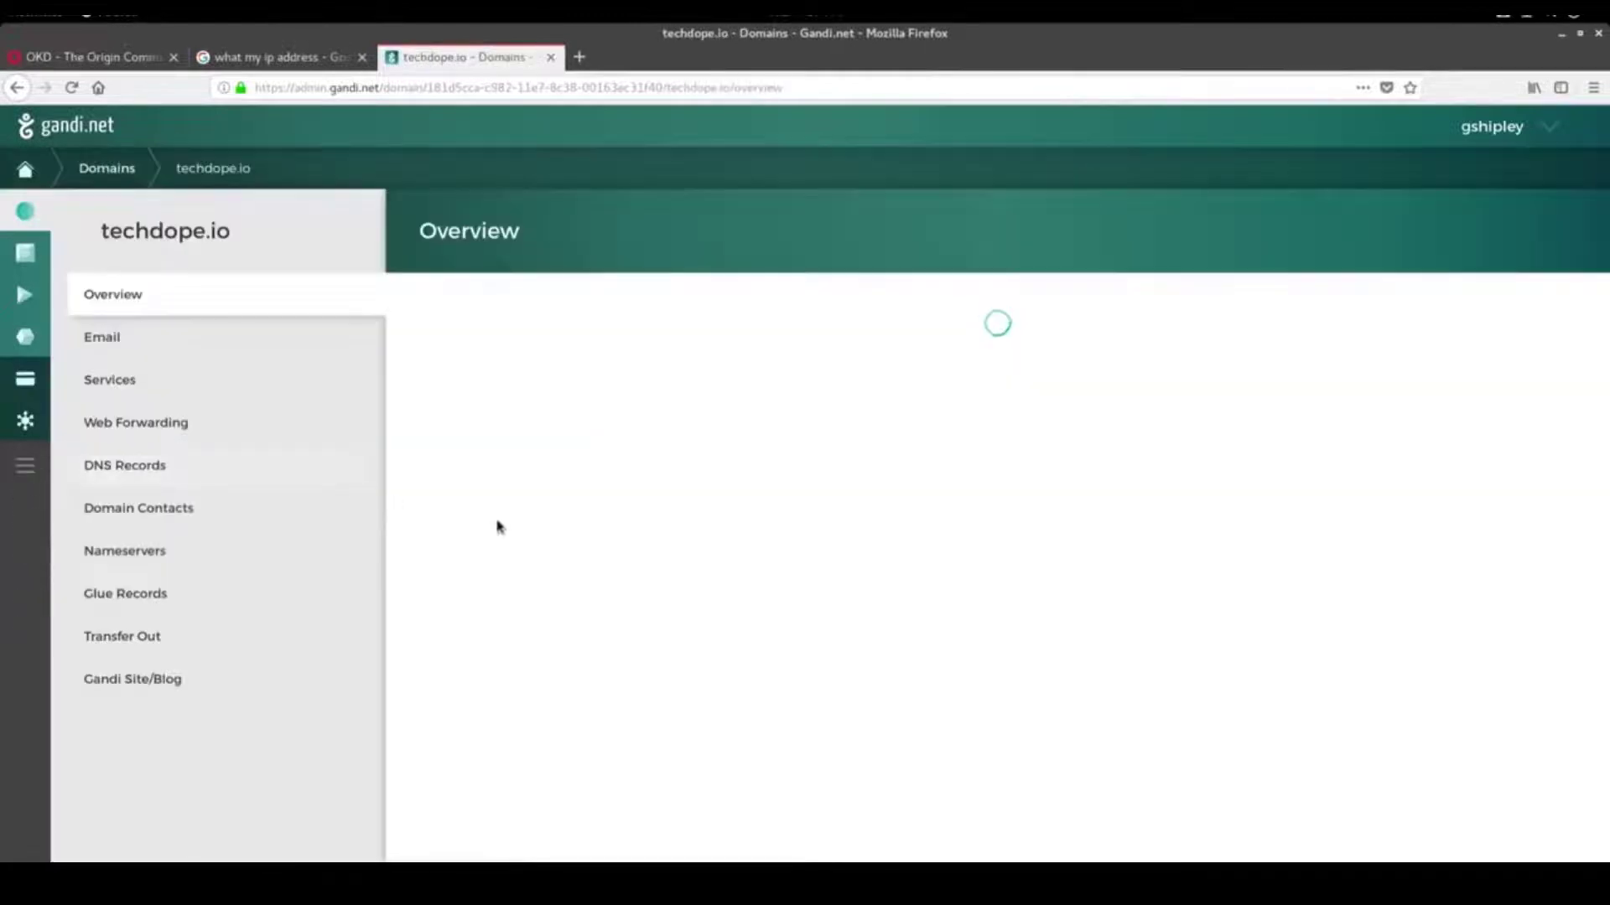
{"action": "left_click", "coordinate": [124, 472]}
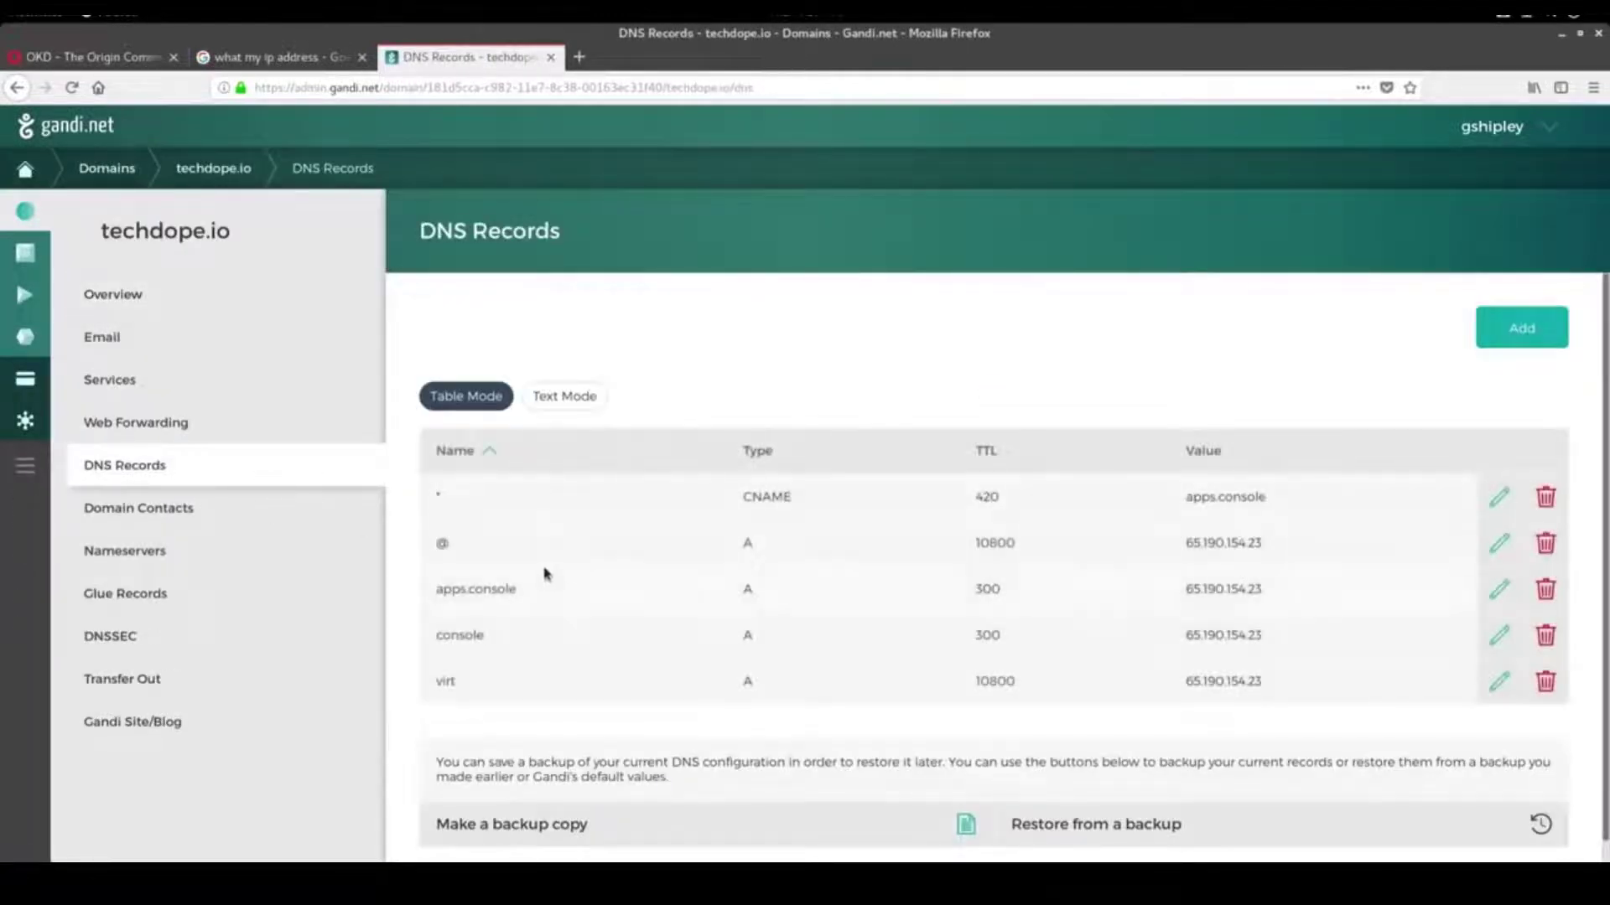
{"action": "left_click", "coordinate": [276, 57]}
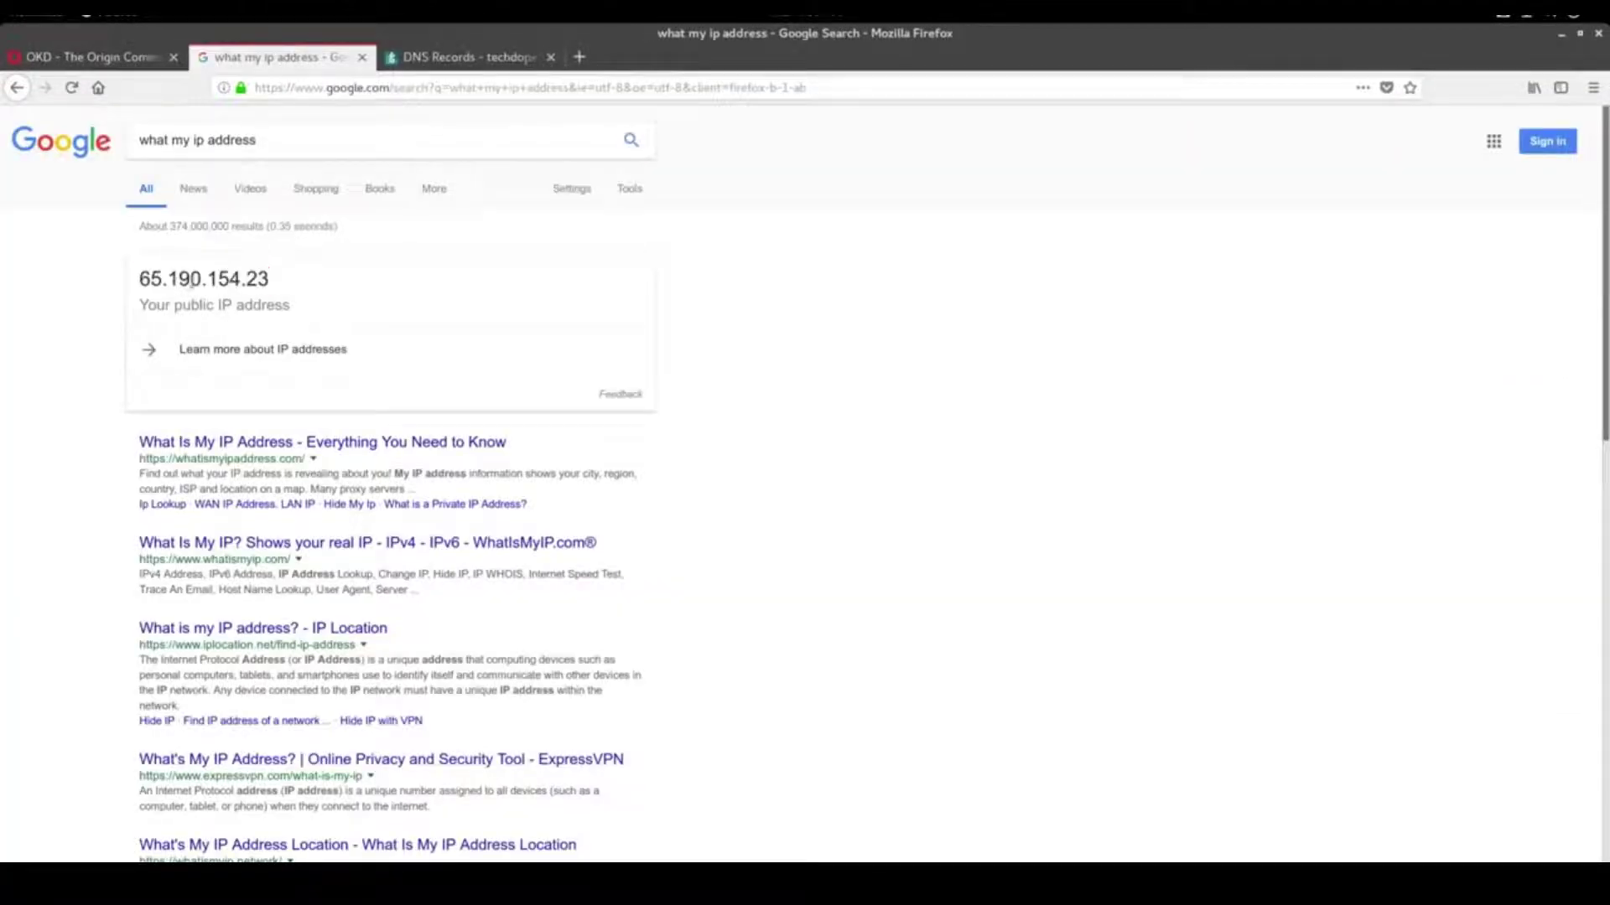
{"action": "left_click", "coordinate": [449, 60]}
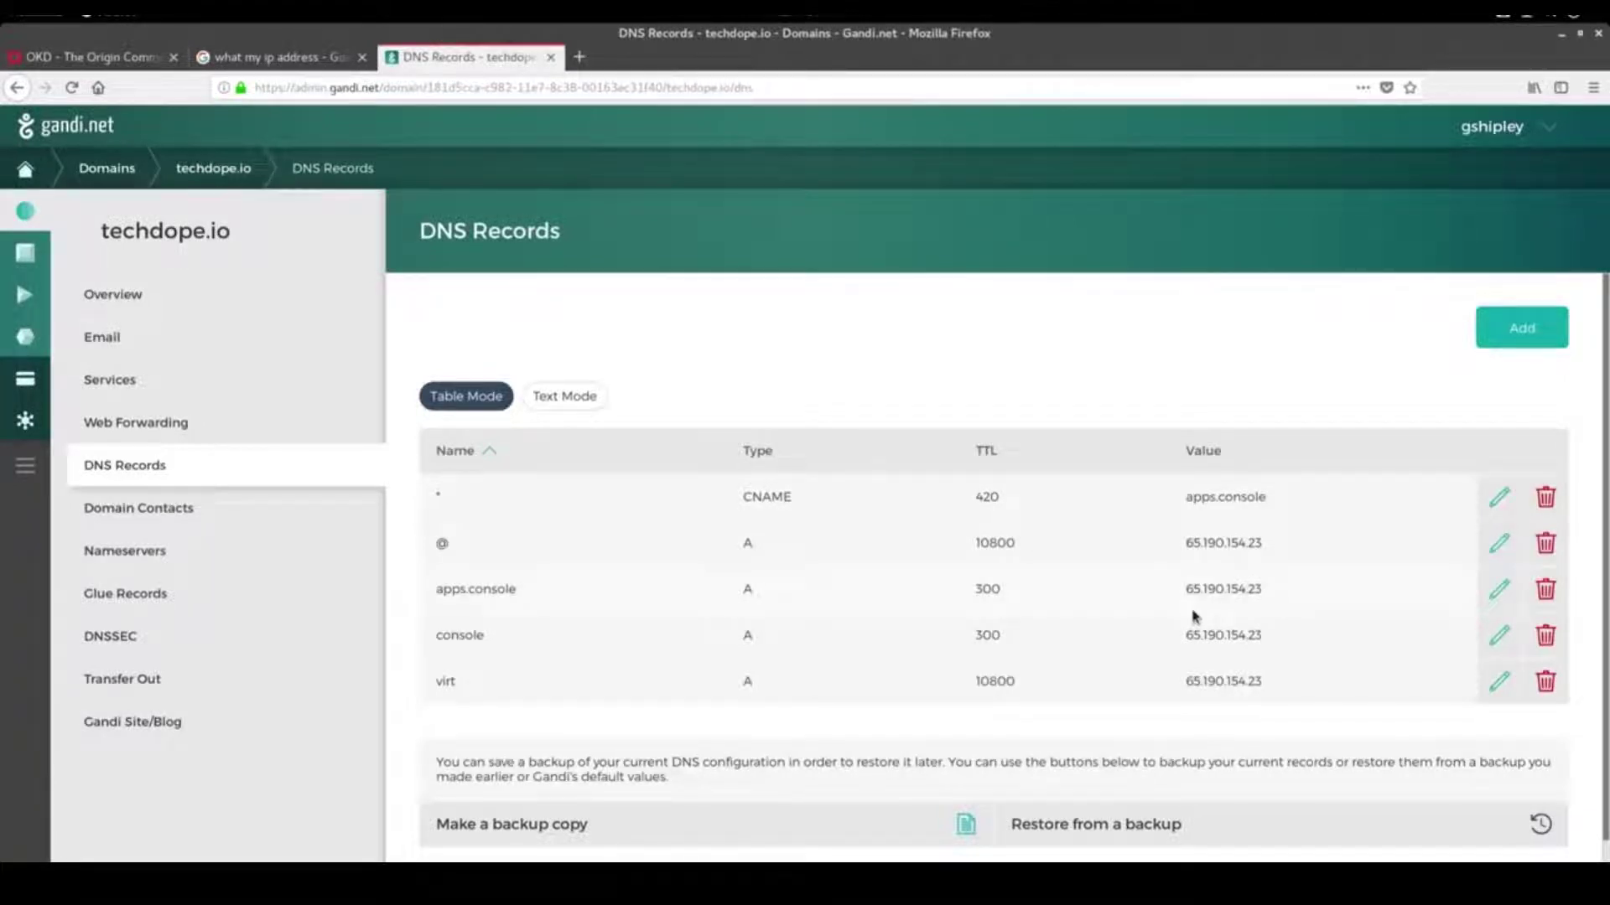
{"action": "left_click", "coordinate": [931, 880]}
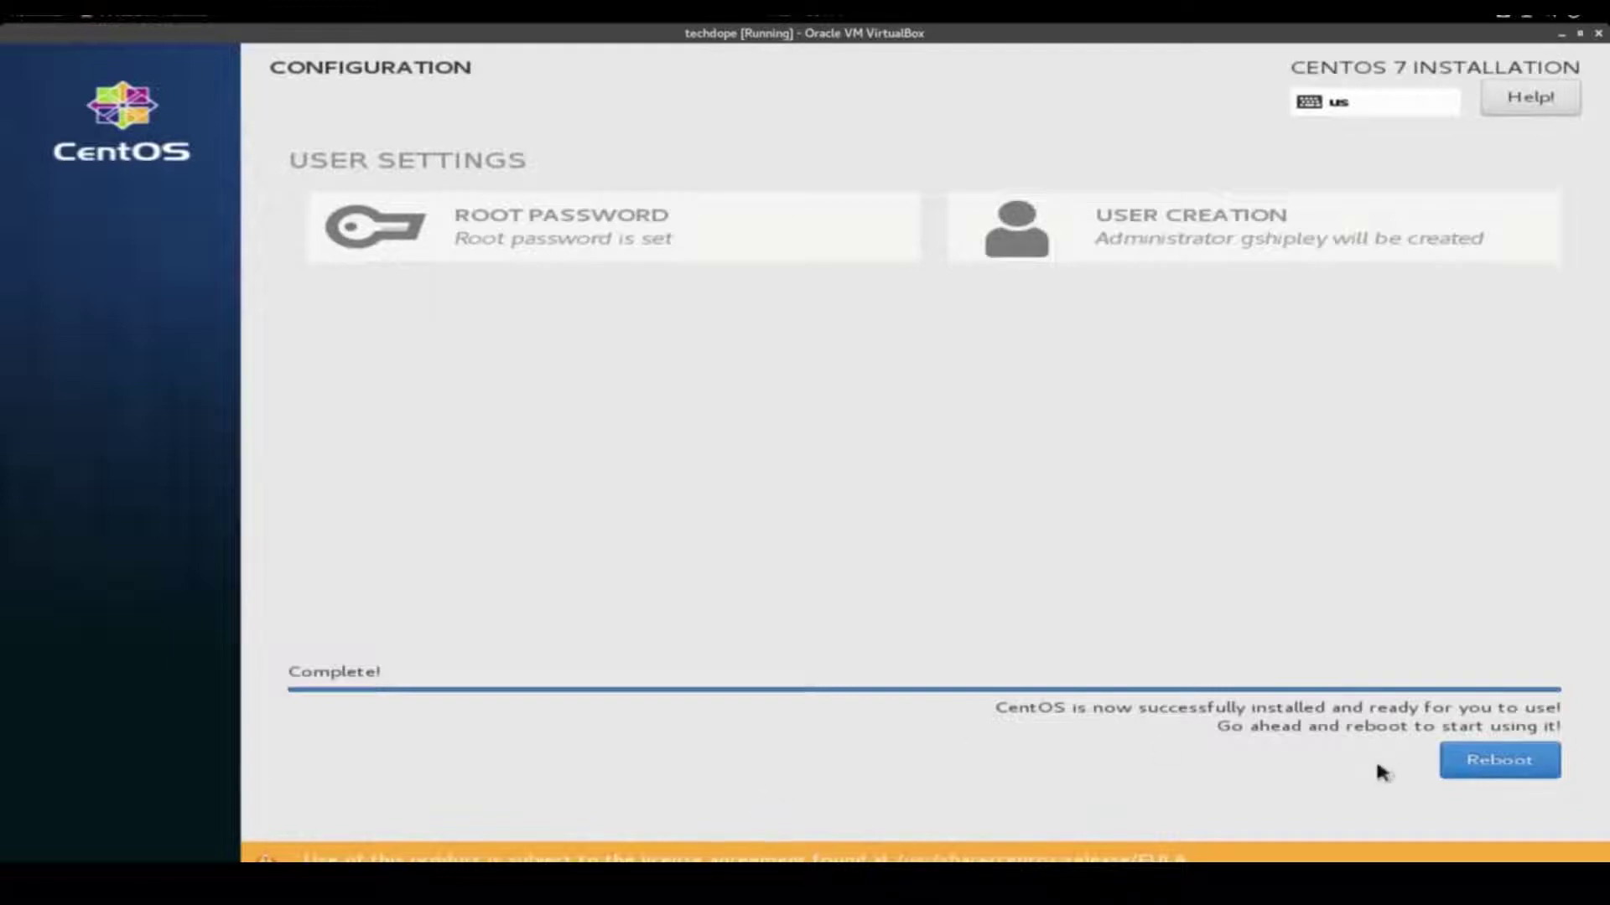
Reboot the installed CentOS VM into its default GRUB entry and reach the login prompt
{"action": "left_click", "coordinate": [1517, 763]}
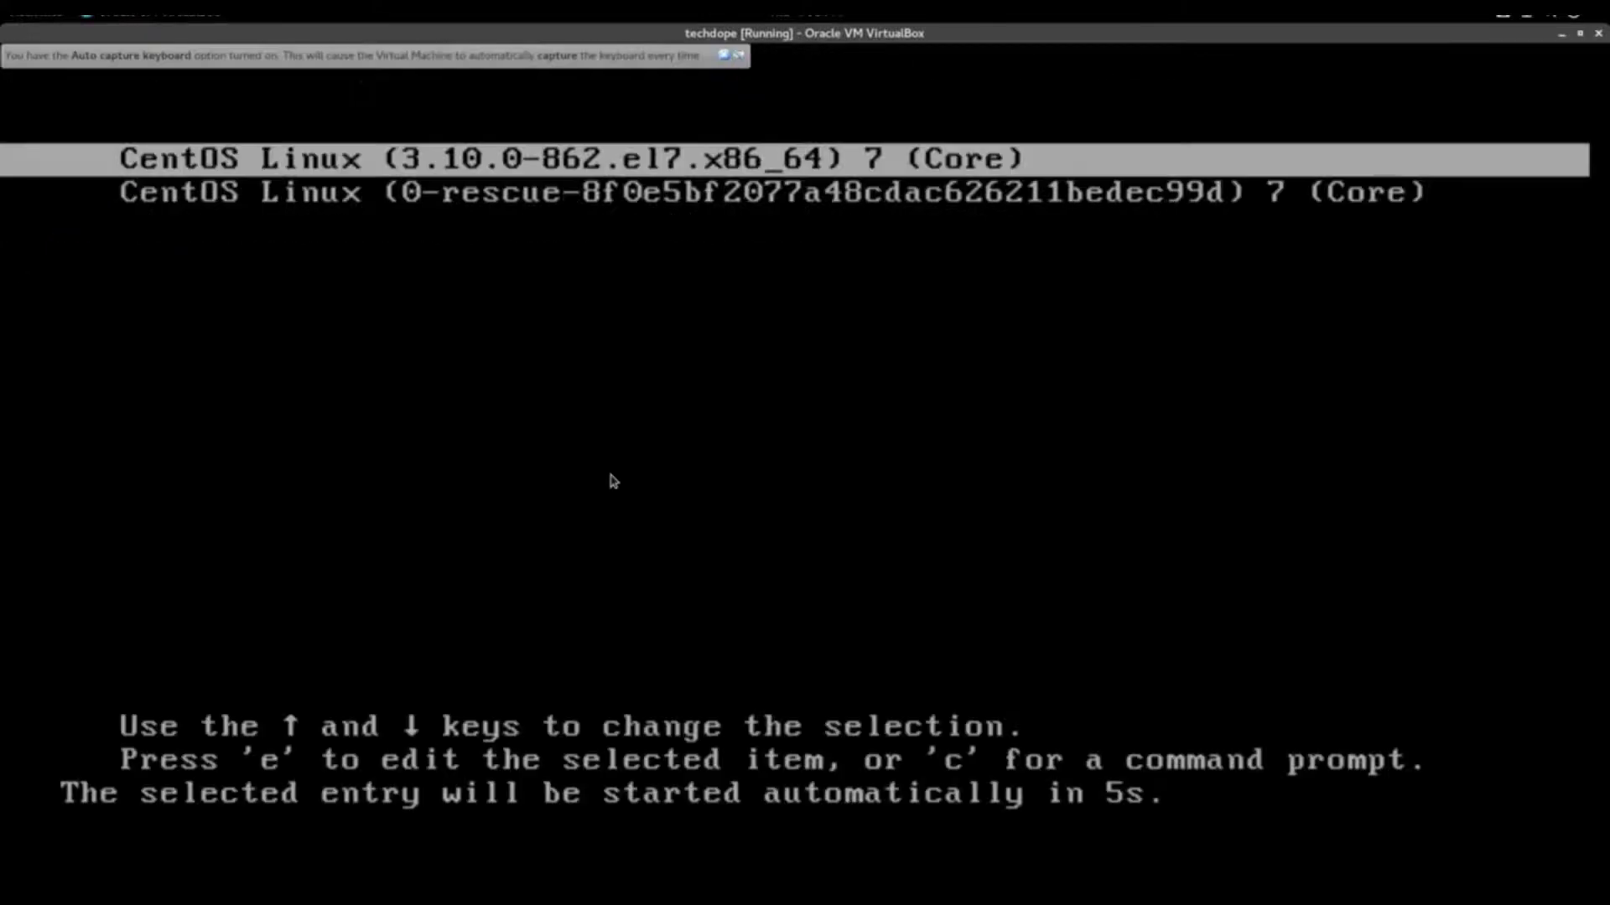
{"action": "key", "text": "Return"}
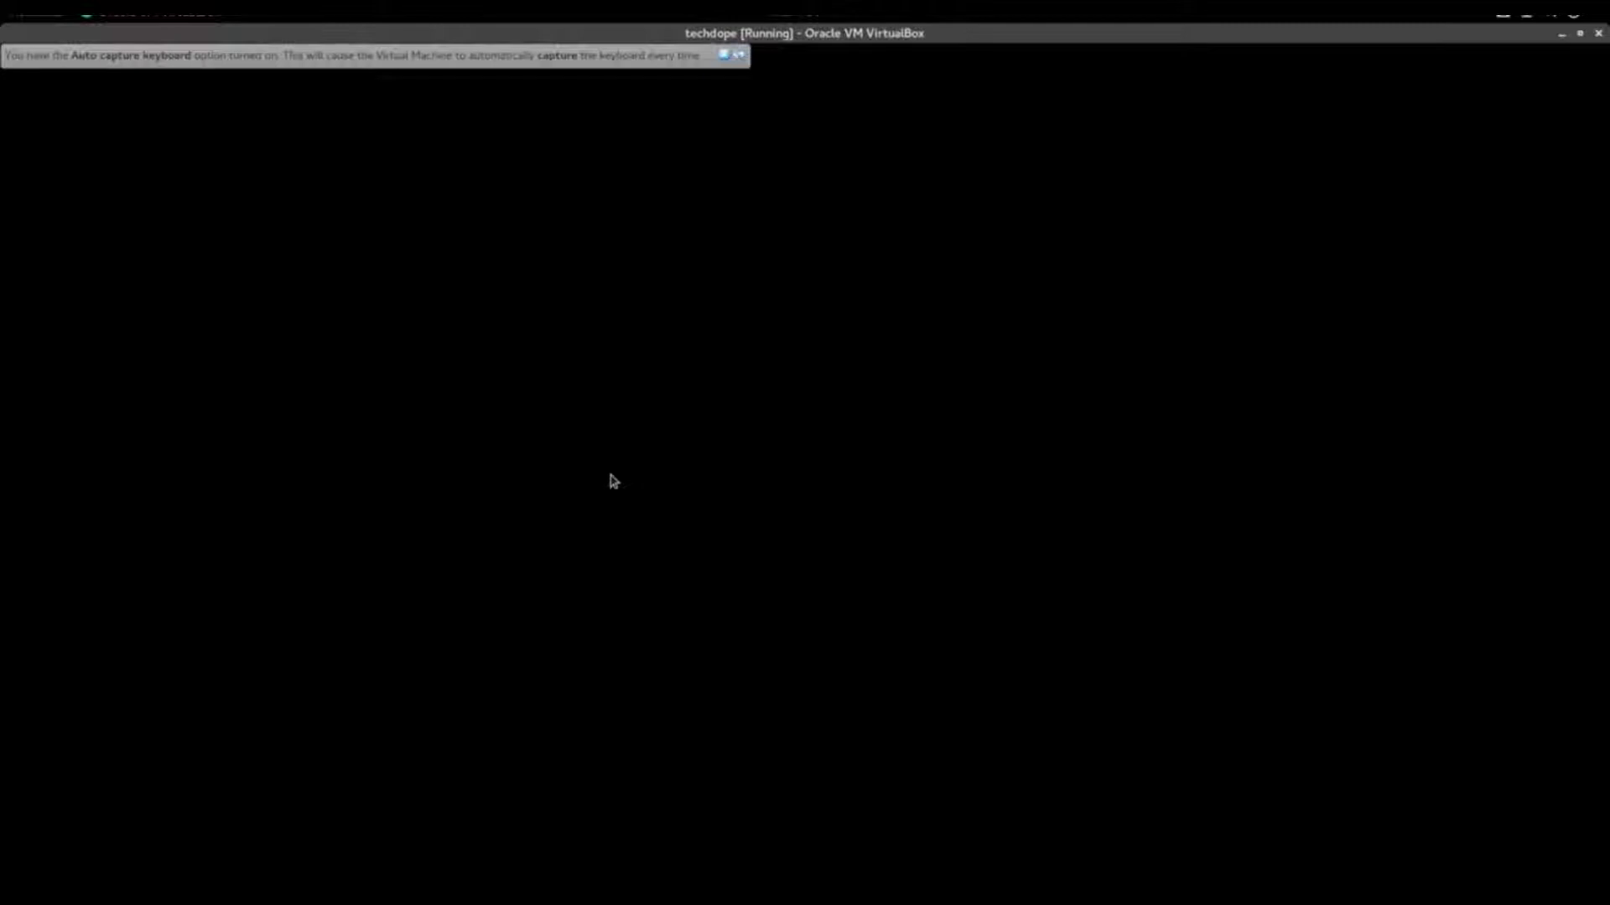
{"action": "left_click", "coordinate": [737, 55]}
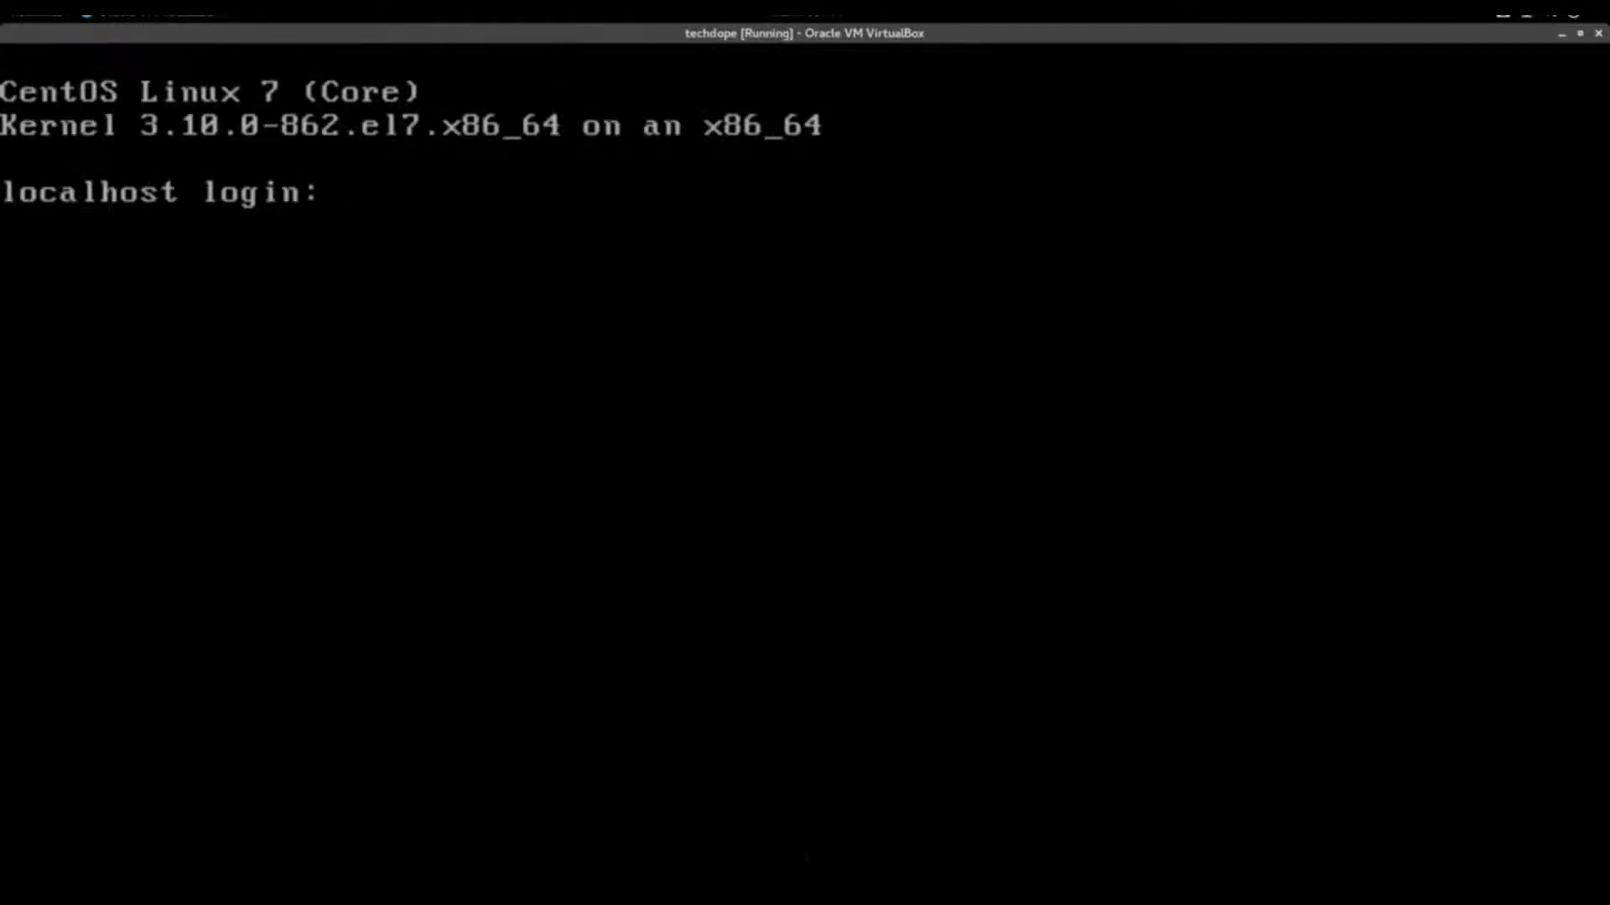
Open a maximized, larger-font terminal and SSH as root into 192.168.0.14
{"action": "key", "text": "ctrl+alt+F1"}
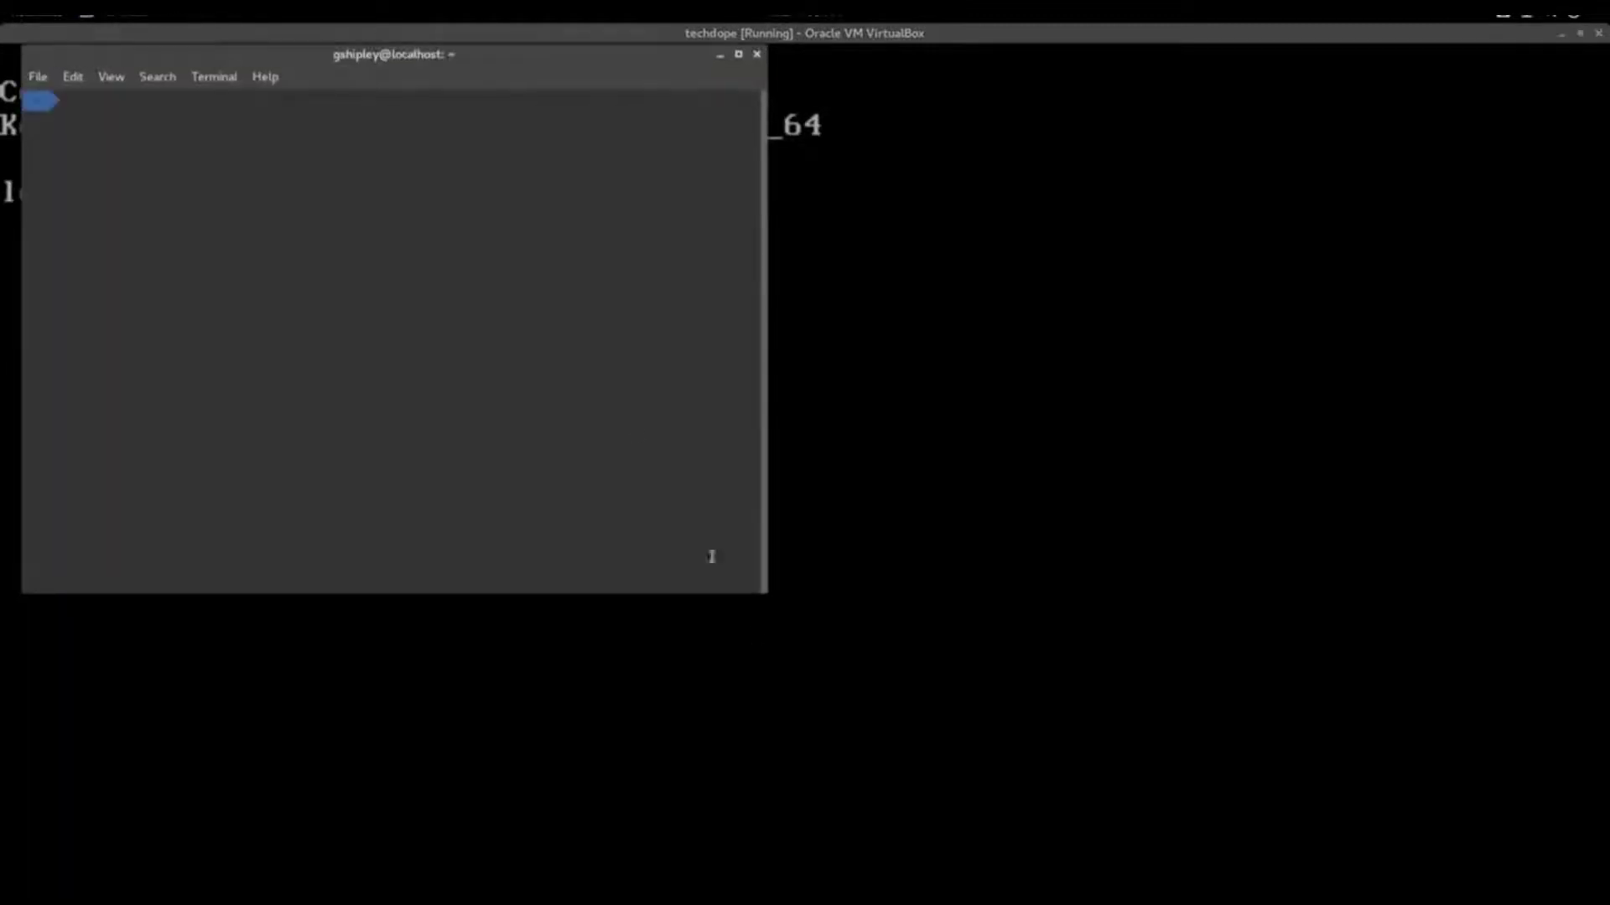
{"action": "double_click", "coordinate": [540, 54]}
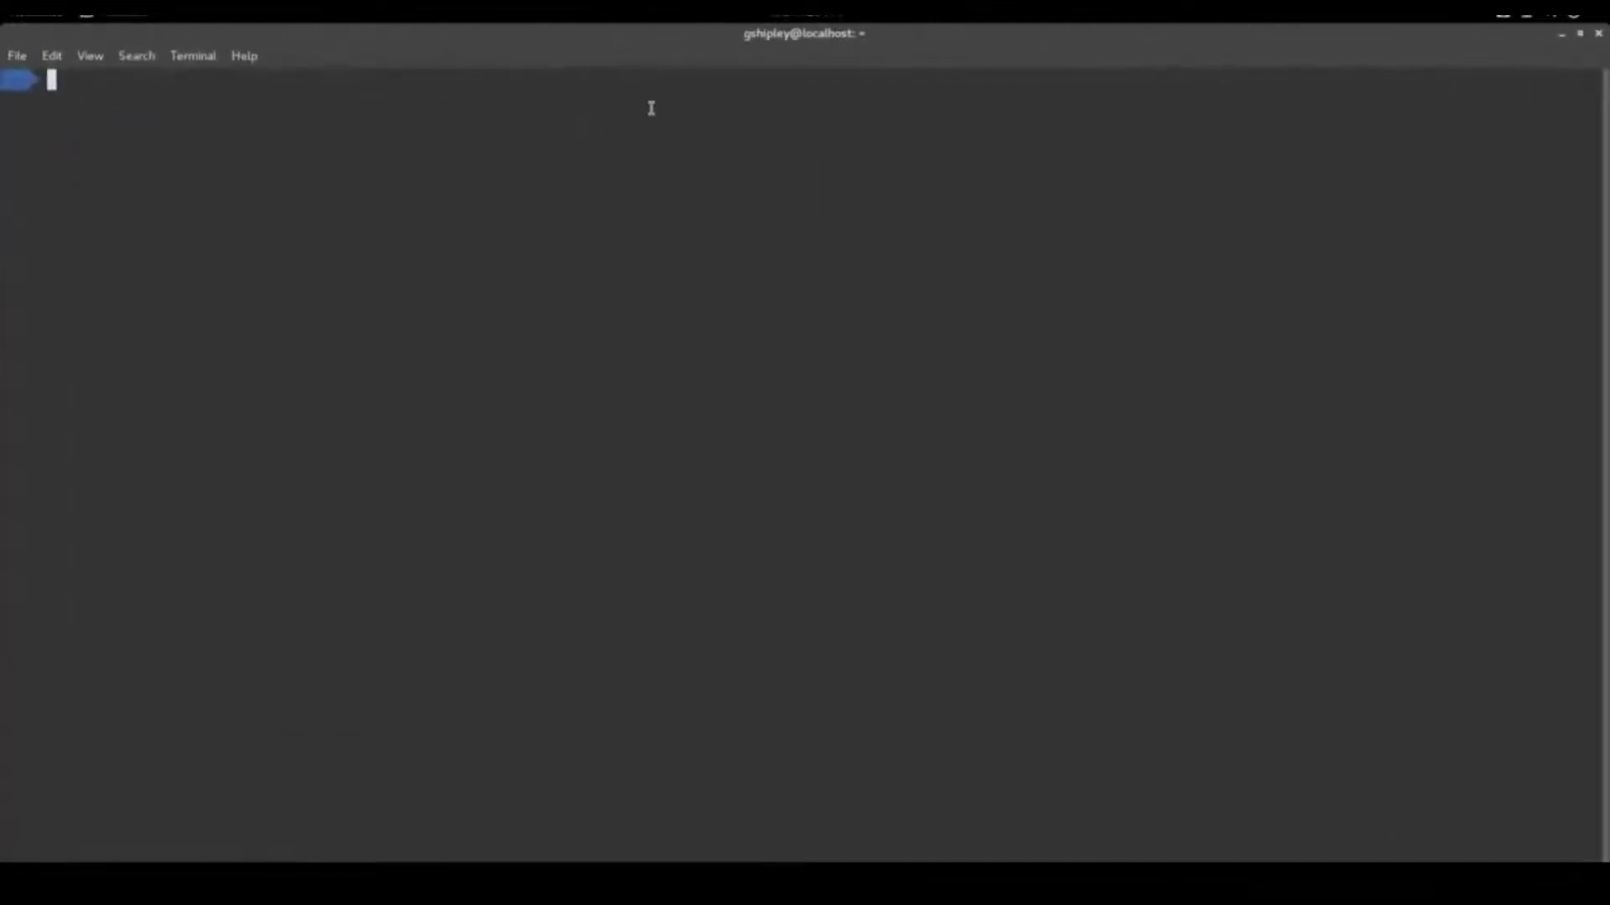
{"action": "key", "text": "ctrl+plus"}
{"action": "key", "text": "ctrl+plus"}
{"action": "key", "text": "ctrl+plus"}
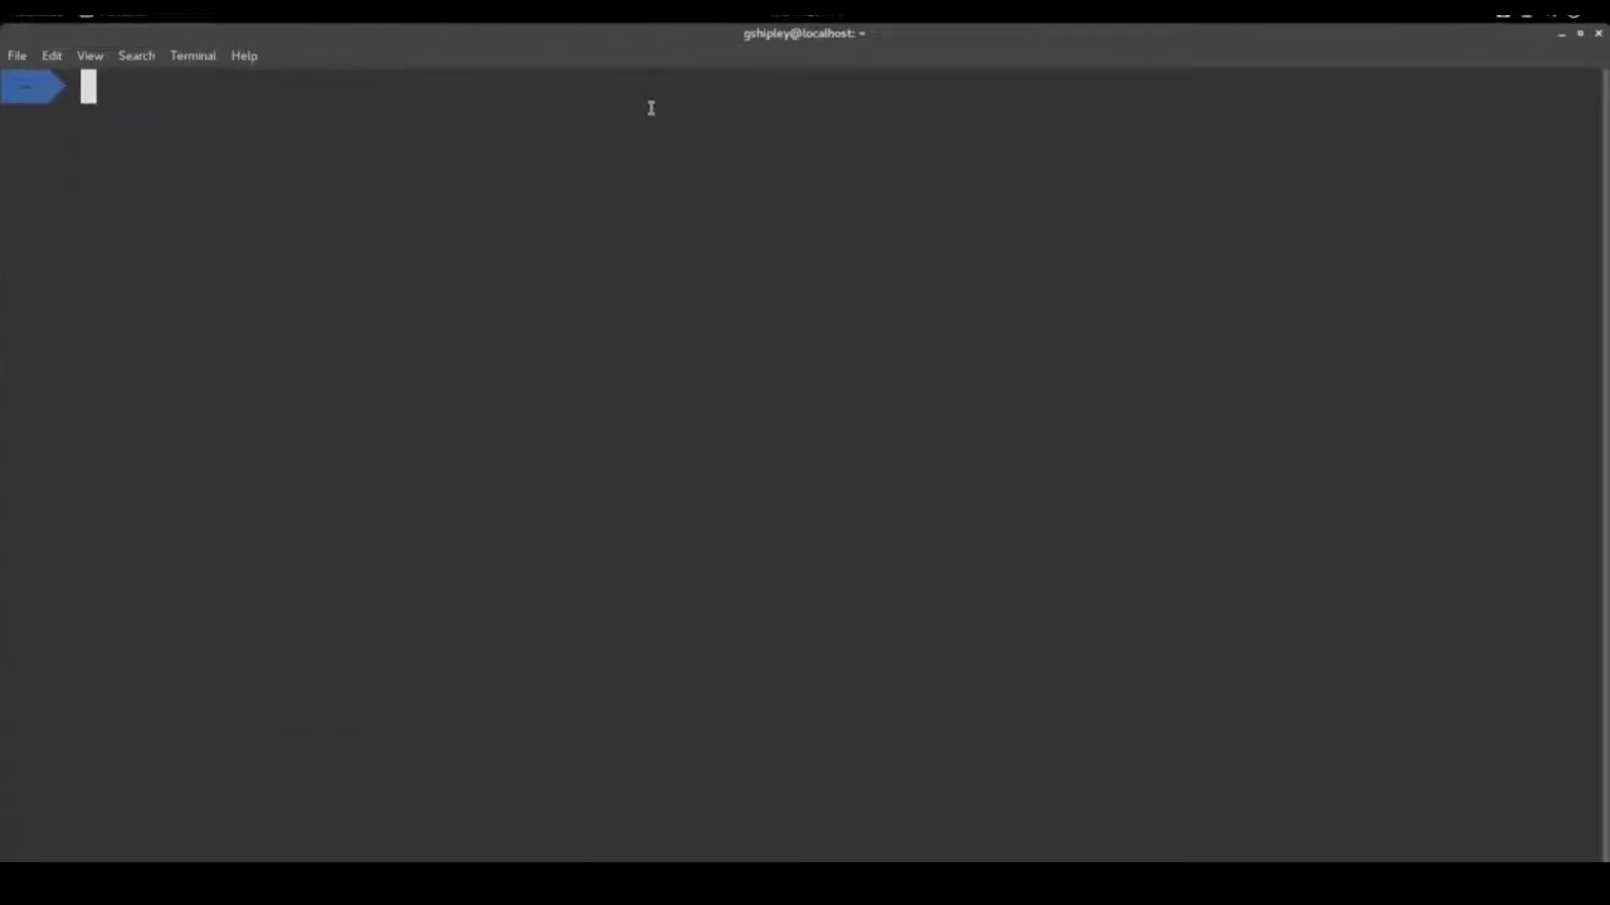
{"action": "type", "text": "ssh root"}
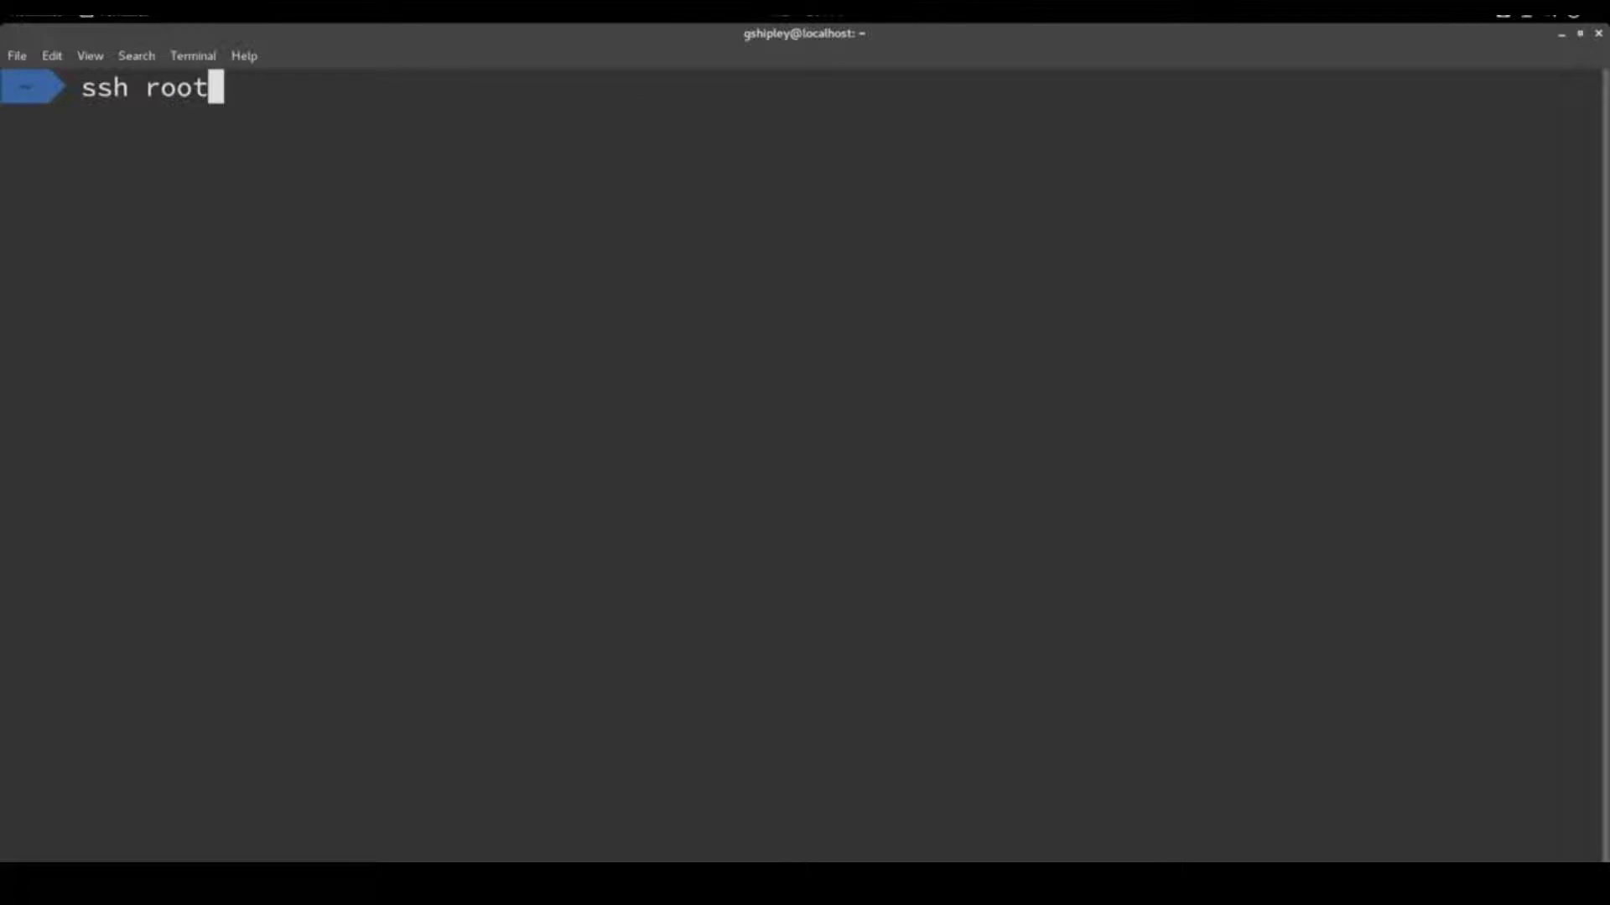
{"action": "type", "text": "@192.168"}
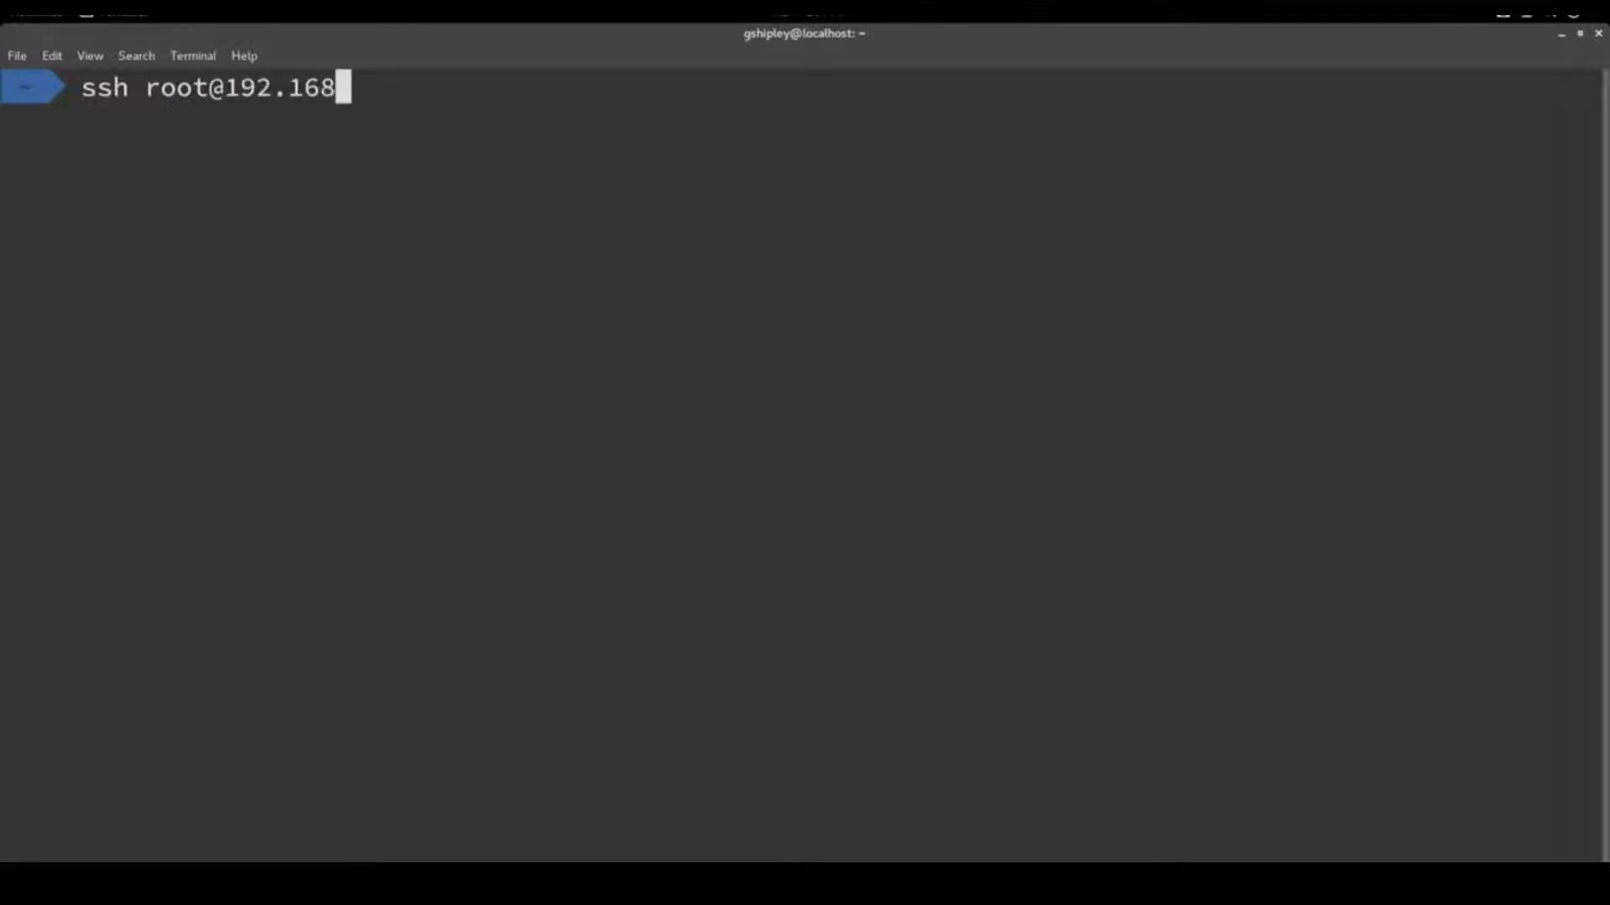
{"action": "type", "text": ".0.14"}
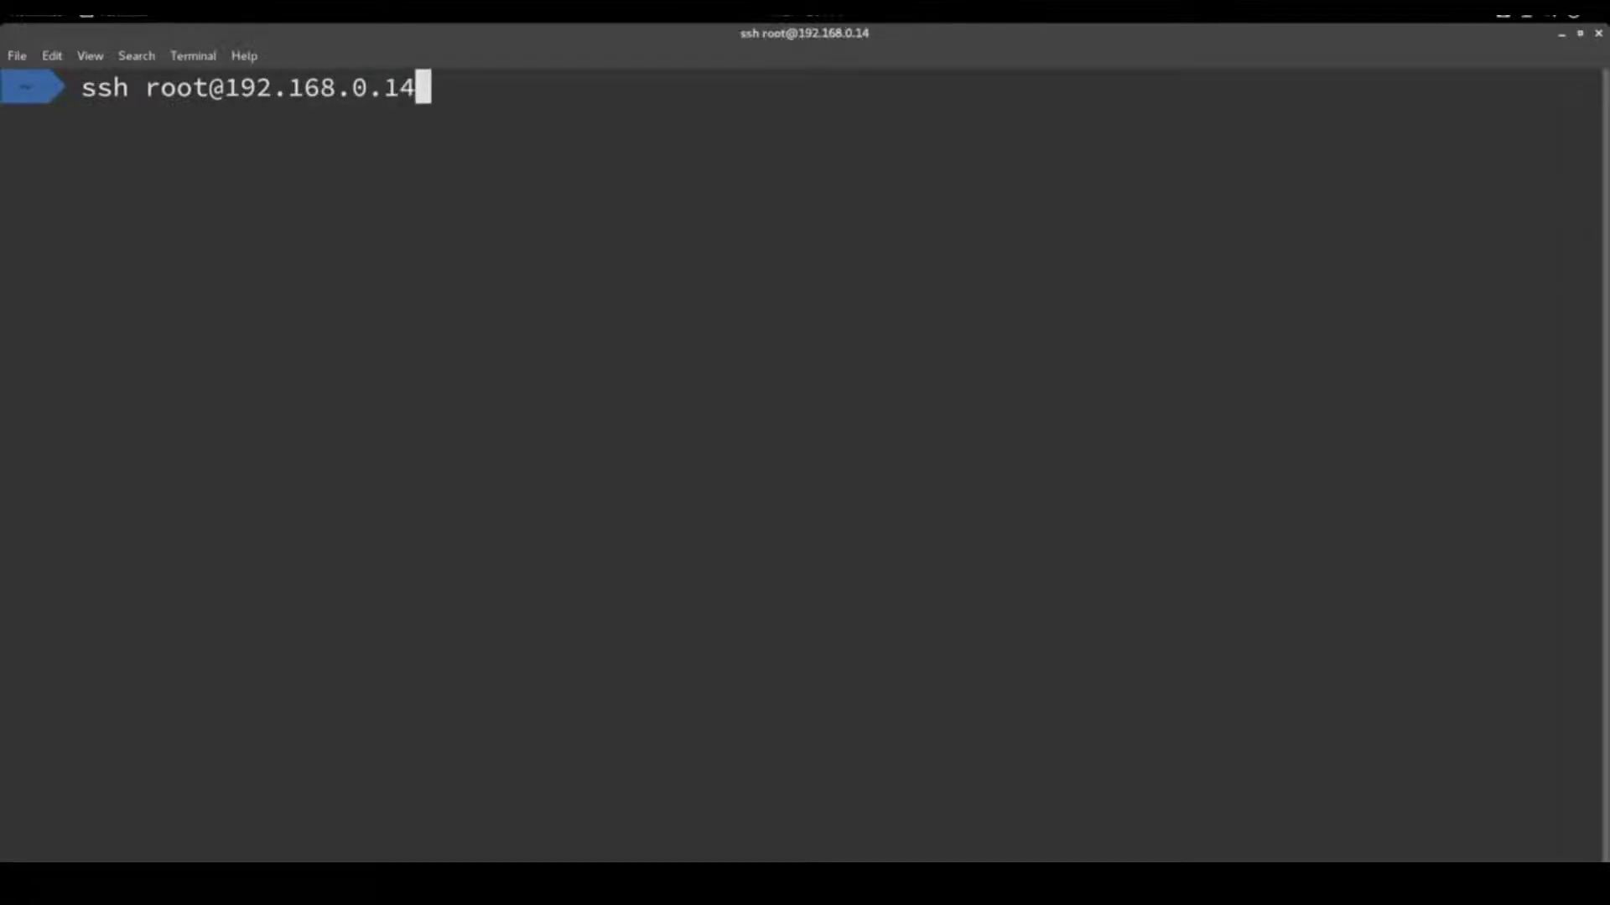
{"action": "key", "text": "Return"}
{"action": "type", "text": "yes"}
{"action": "key", "text": "Return"}
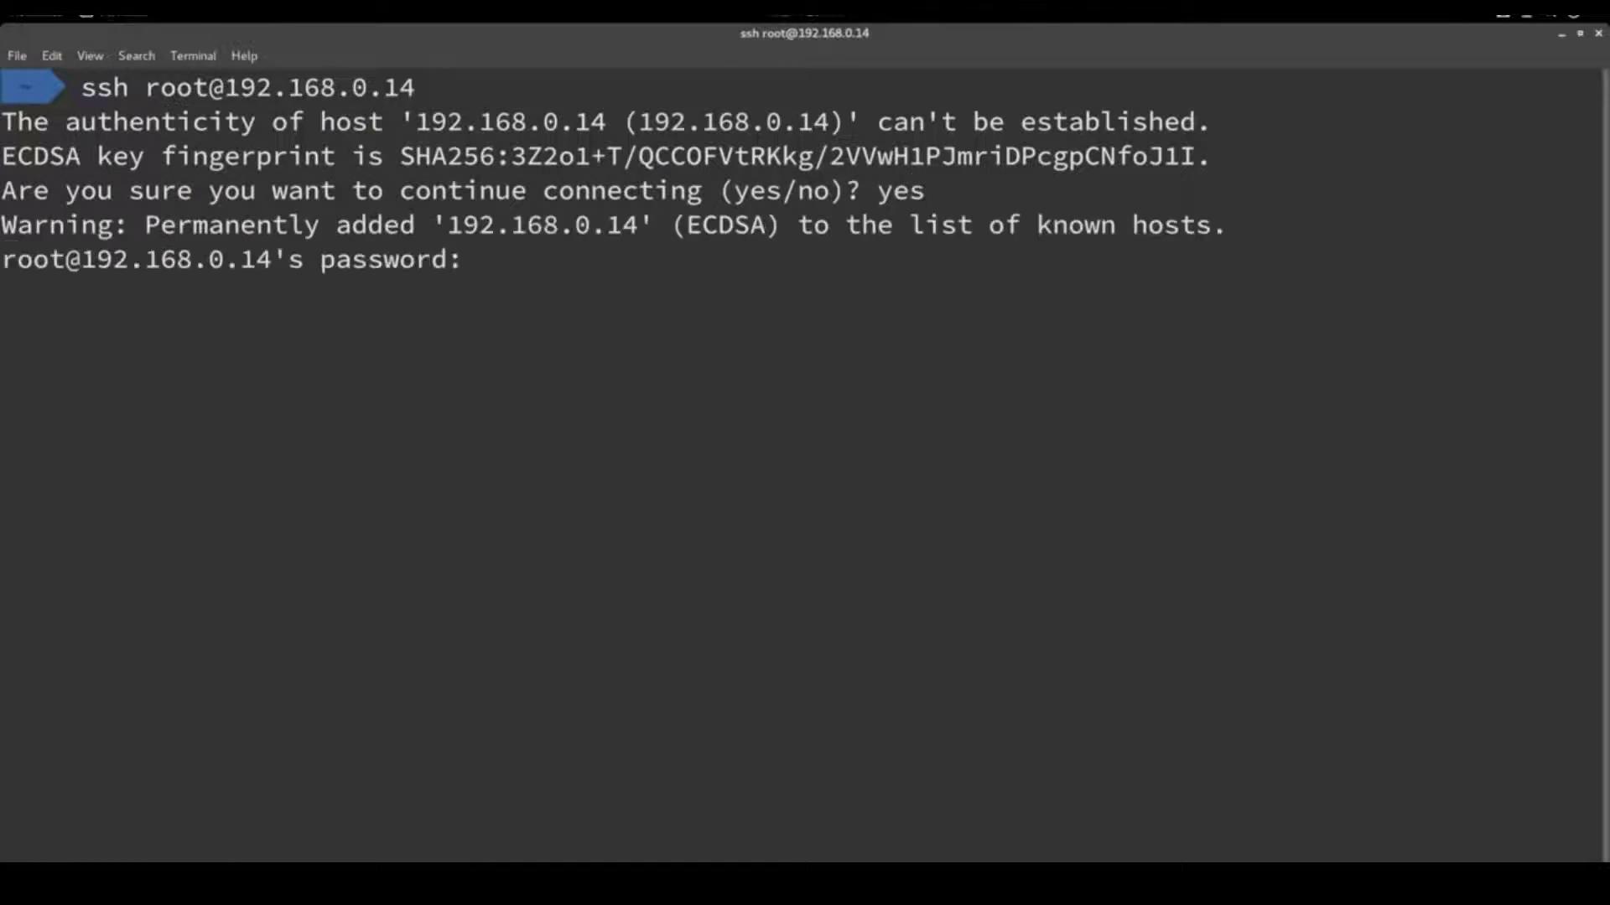
{"action": "key", "text": "Return"}
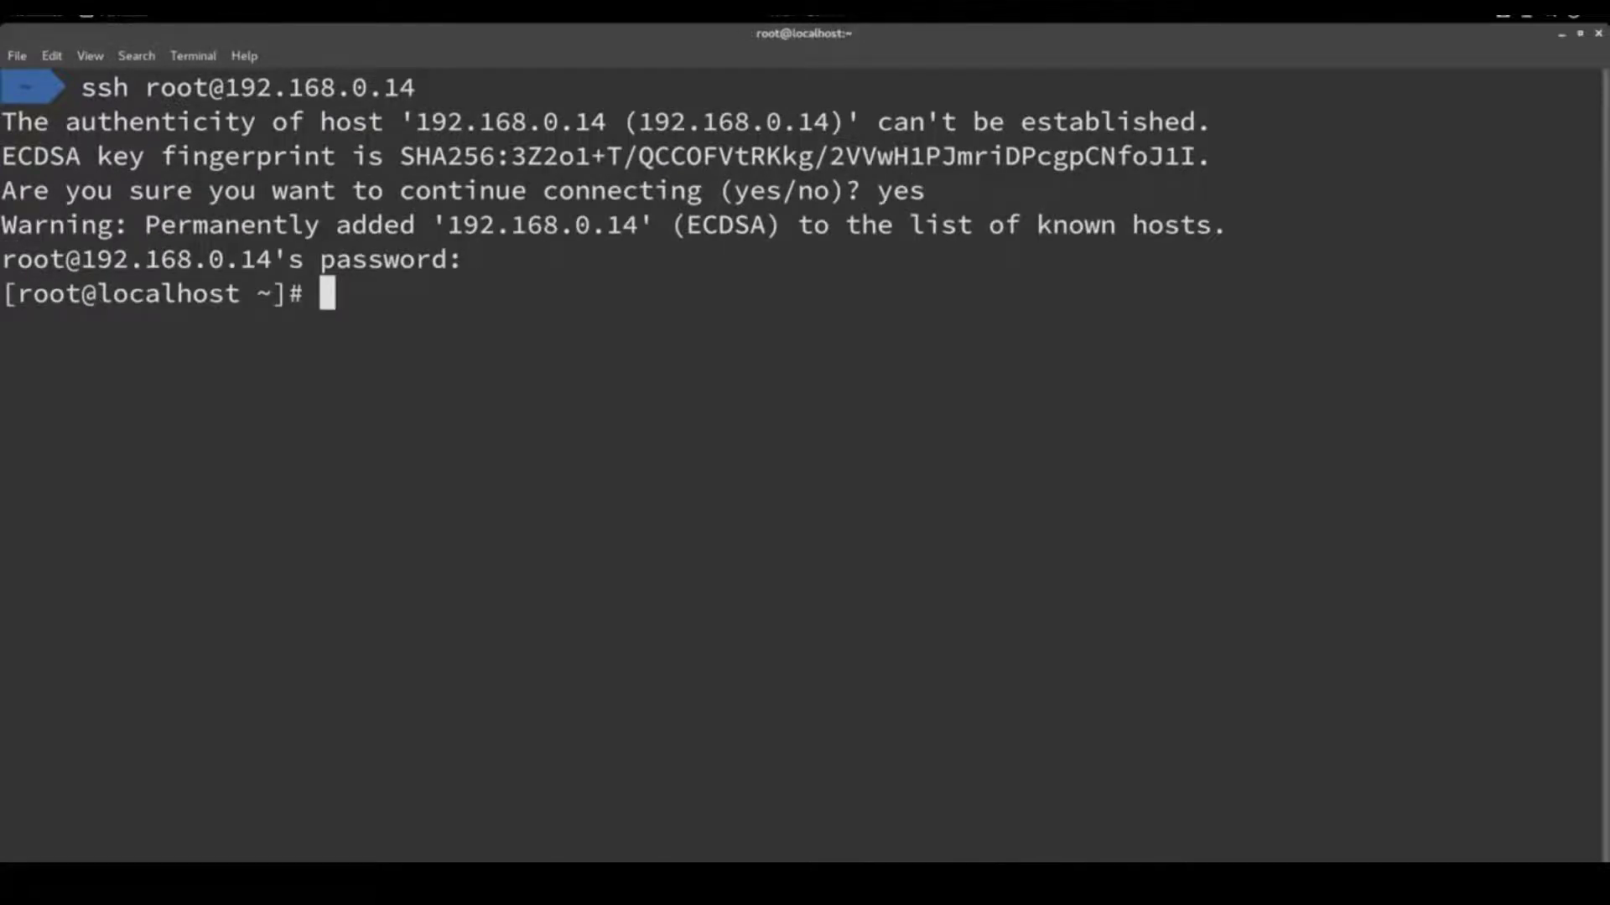
Run yum update and approve downloading all 79 packages
{"action": "type", "text": "yum update"}
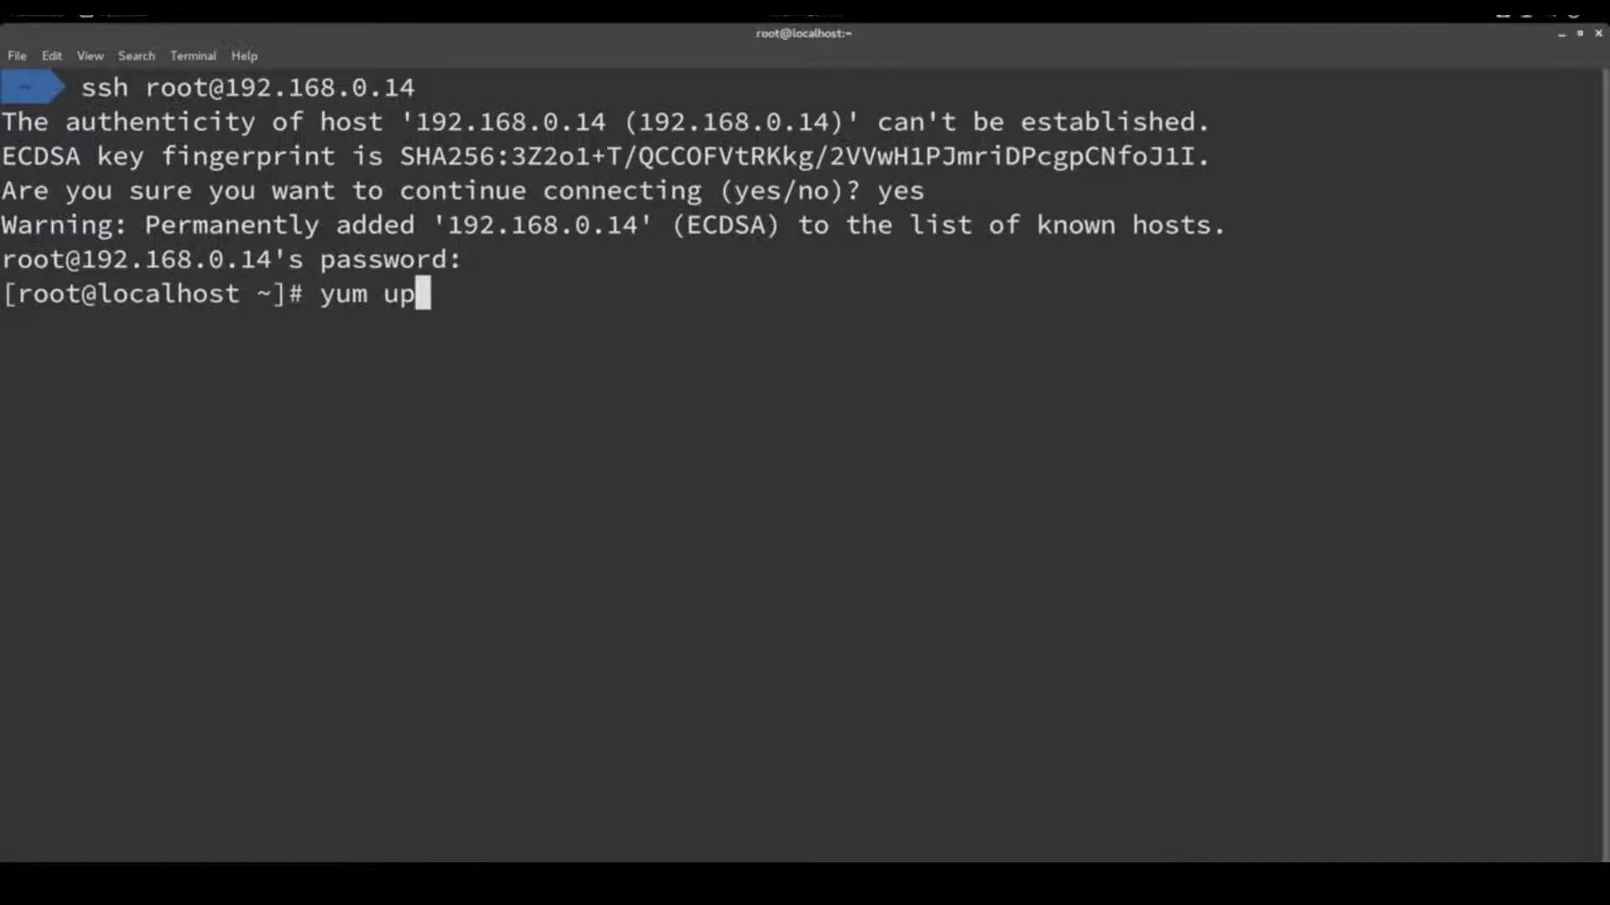
{"action": "key", "text": "Return"}
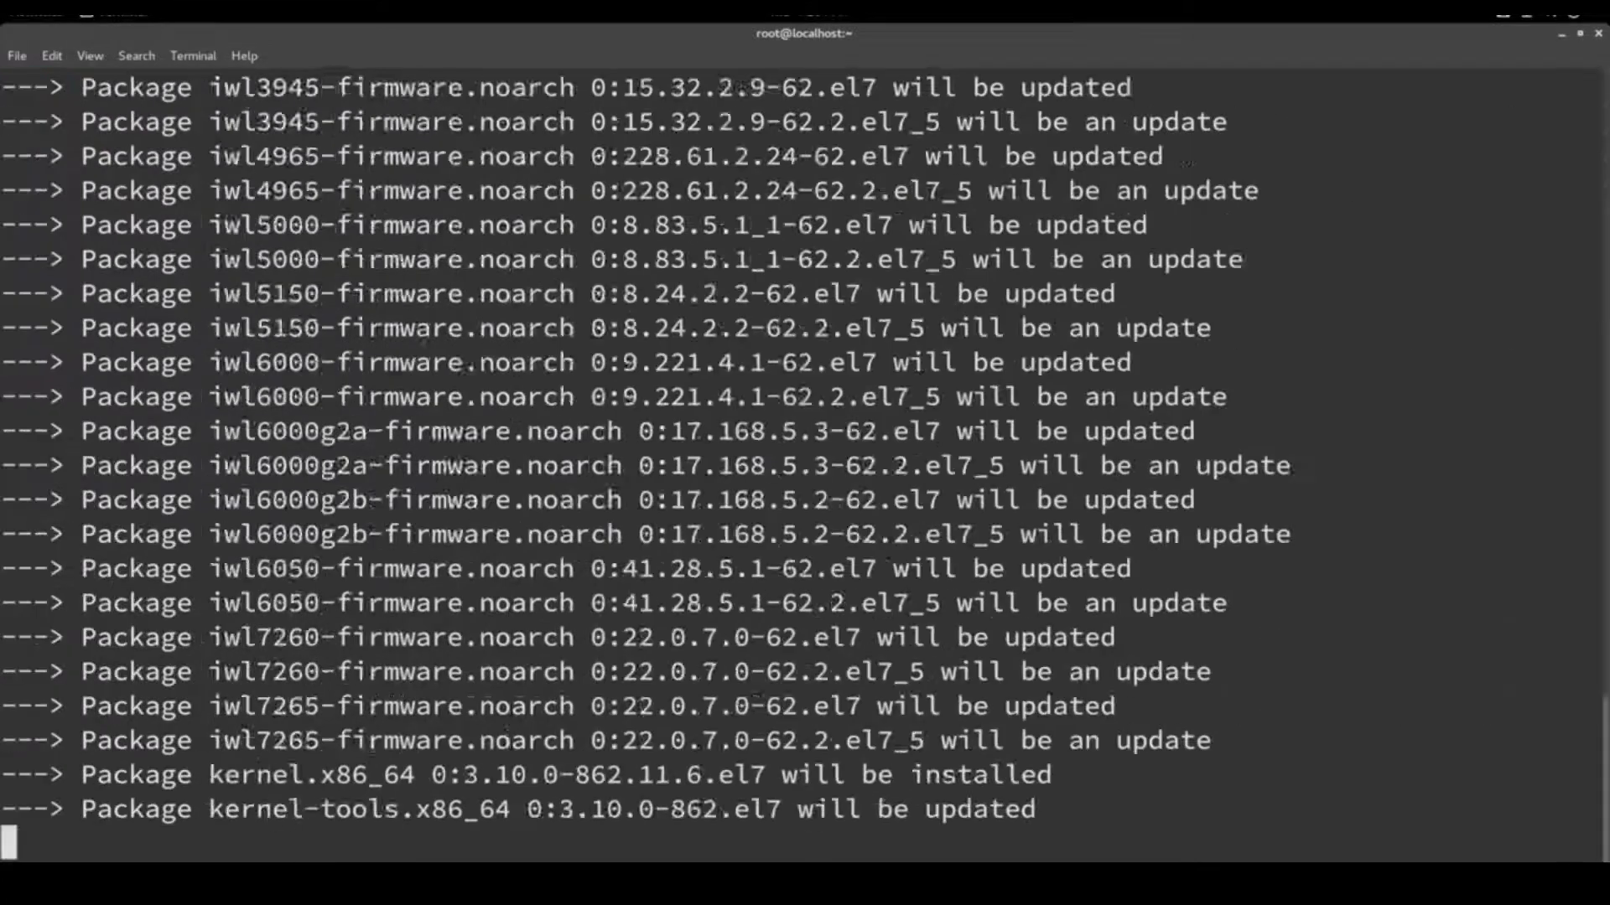
{"action": "type", "text": "y"}
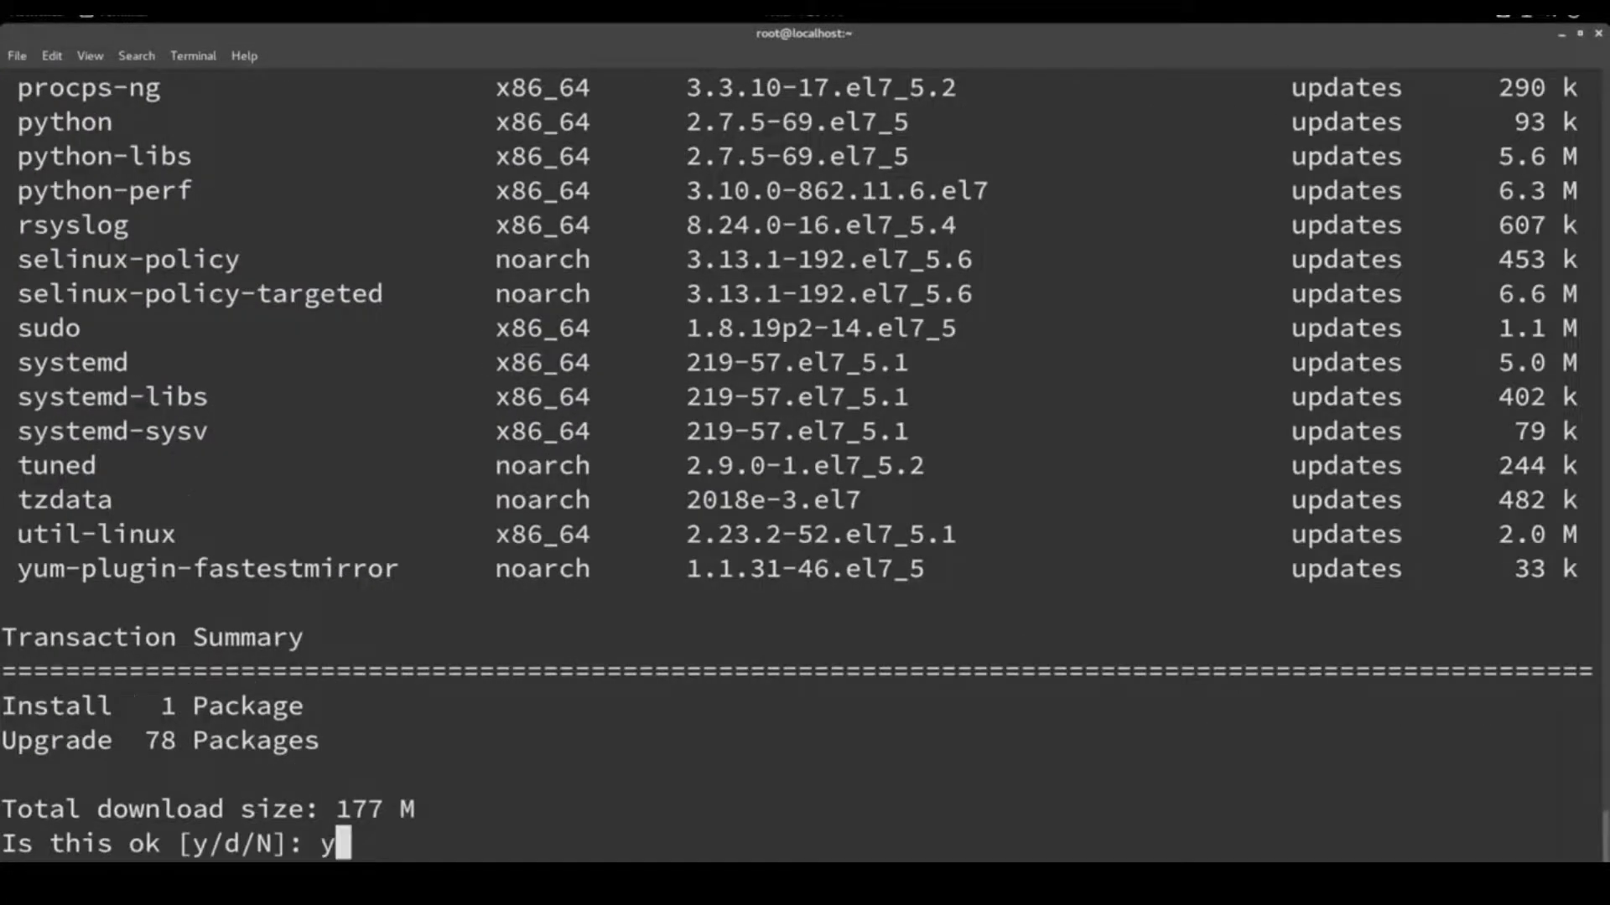
{"action": "key", "text": "Return"}
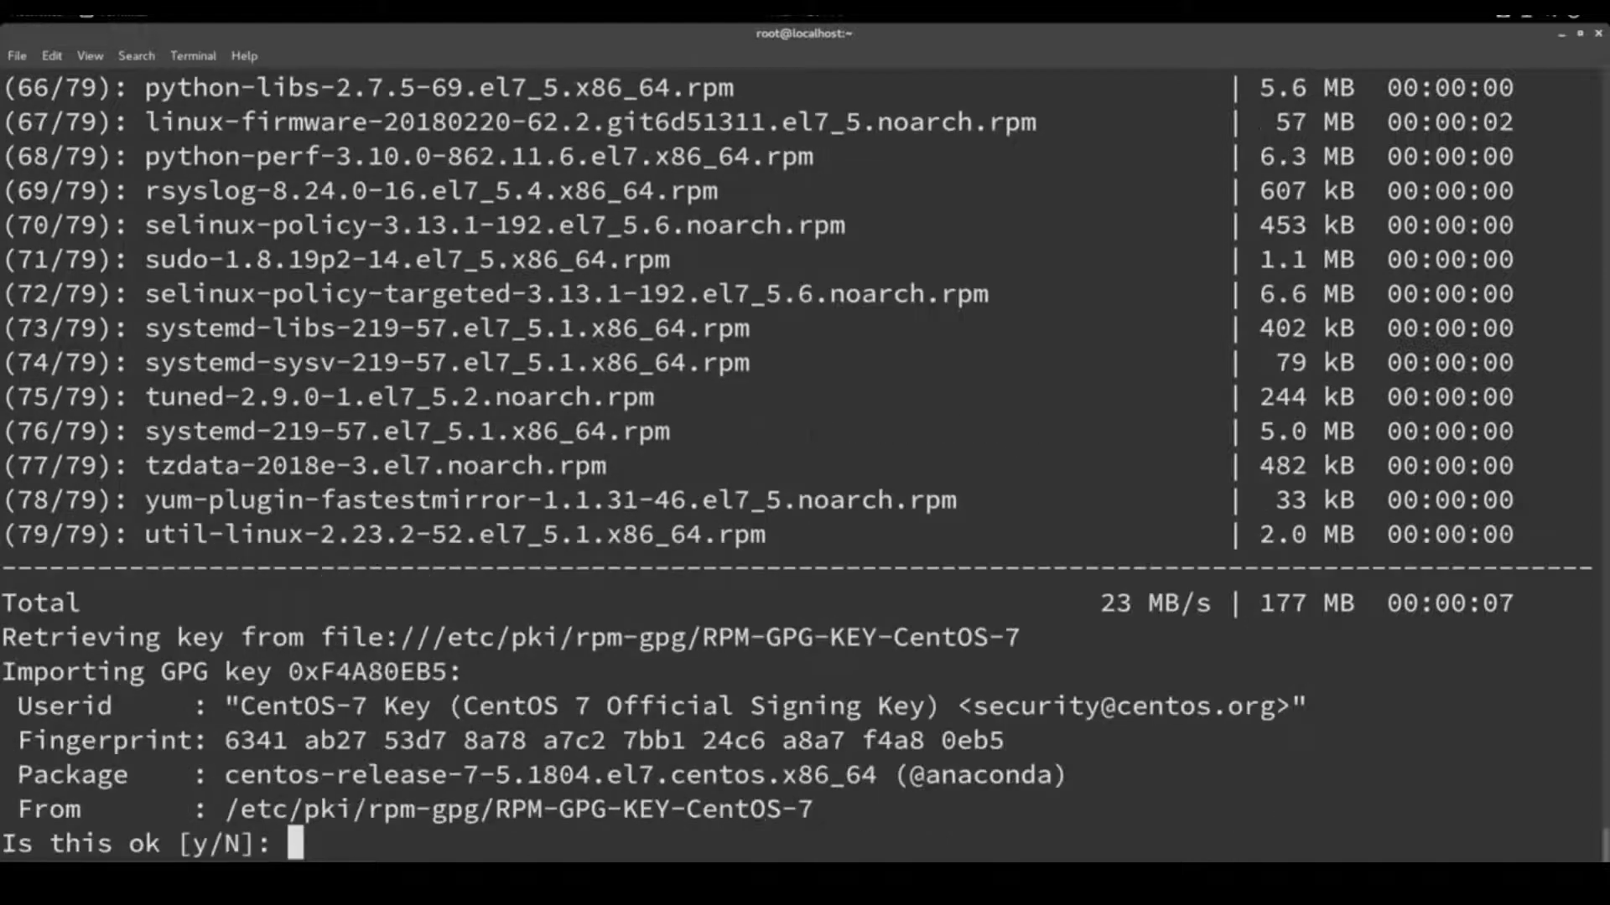
Accept the CentOS GPG key import, then install git 1.8.3.1 with its dependencies via yum
{"action": "type", "text": "y"}
{"action": "key", "text": "Return"}
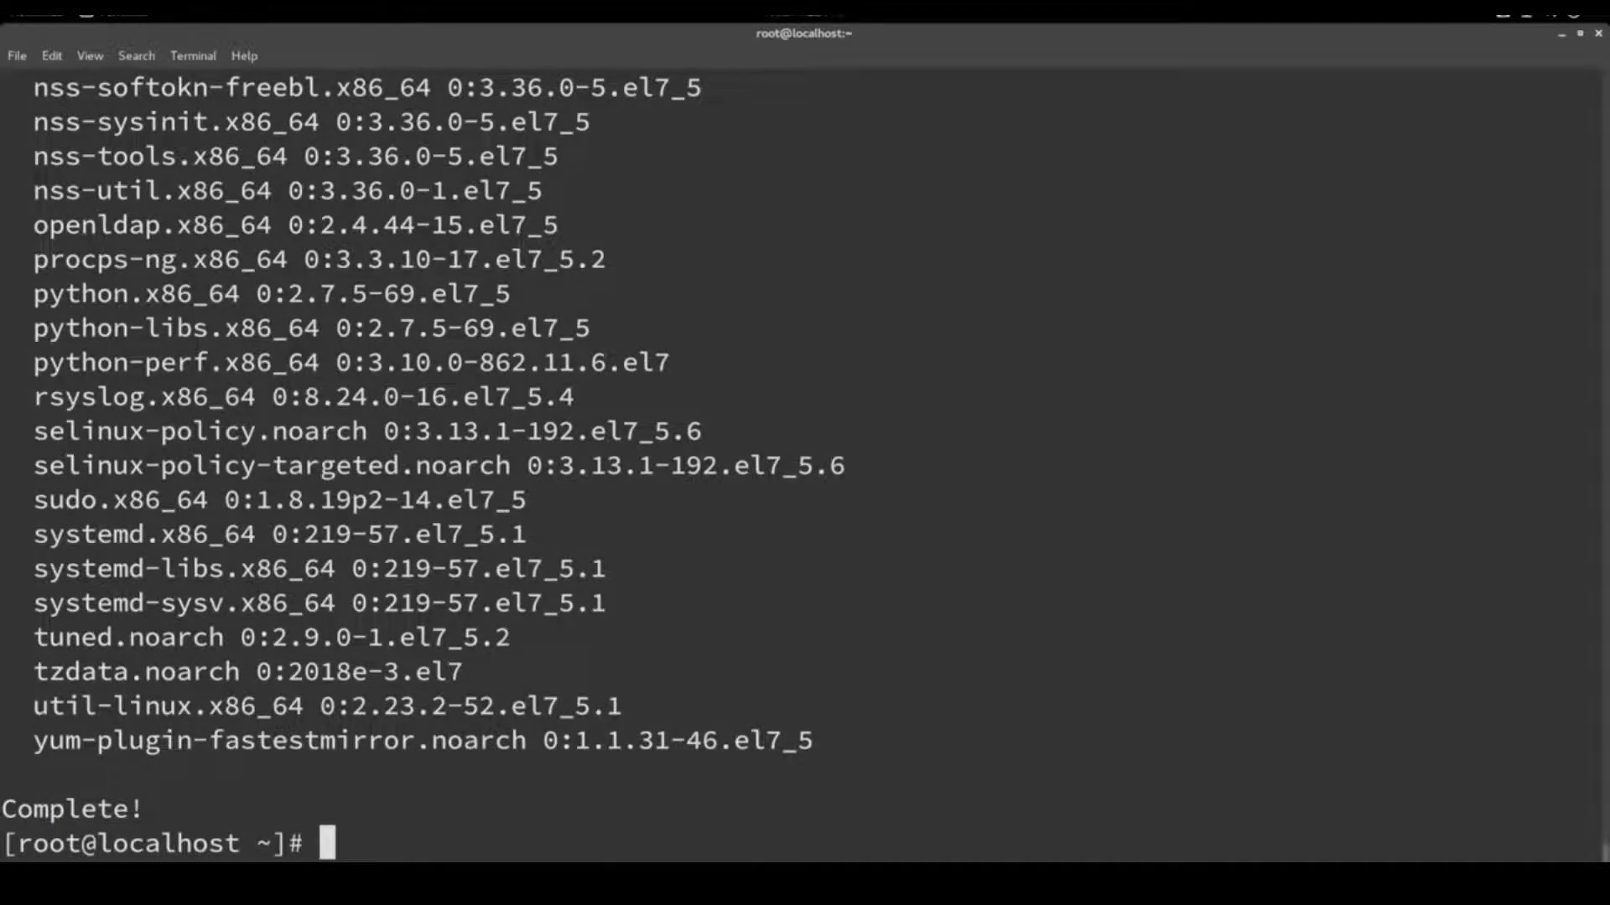
{"action": "type", "text": "yum install git"}
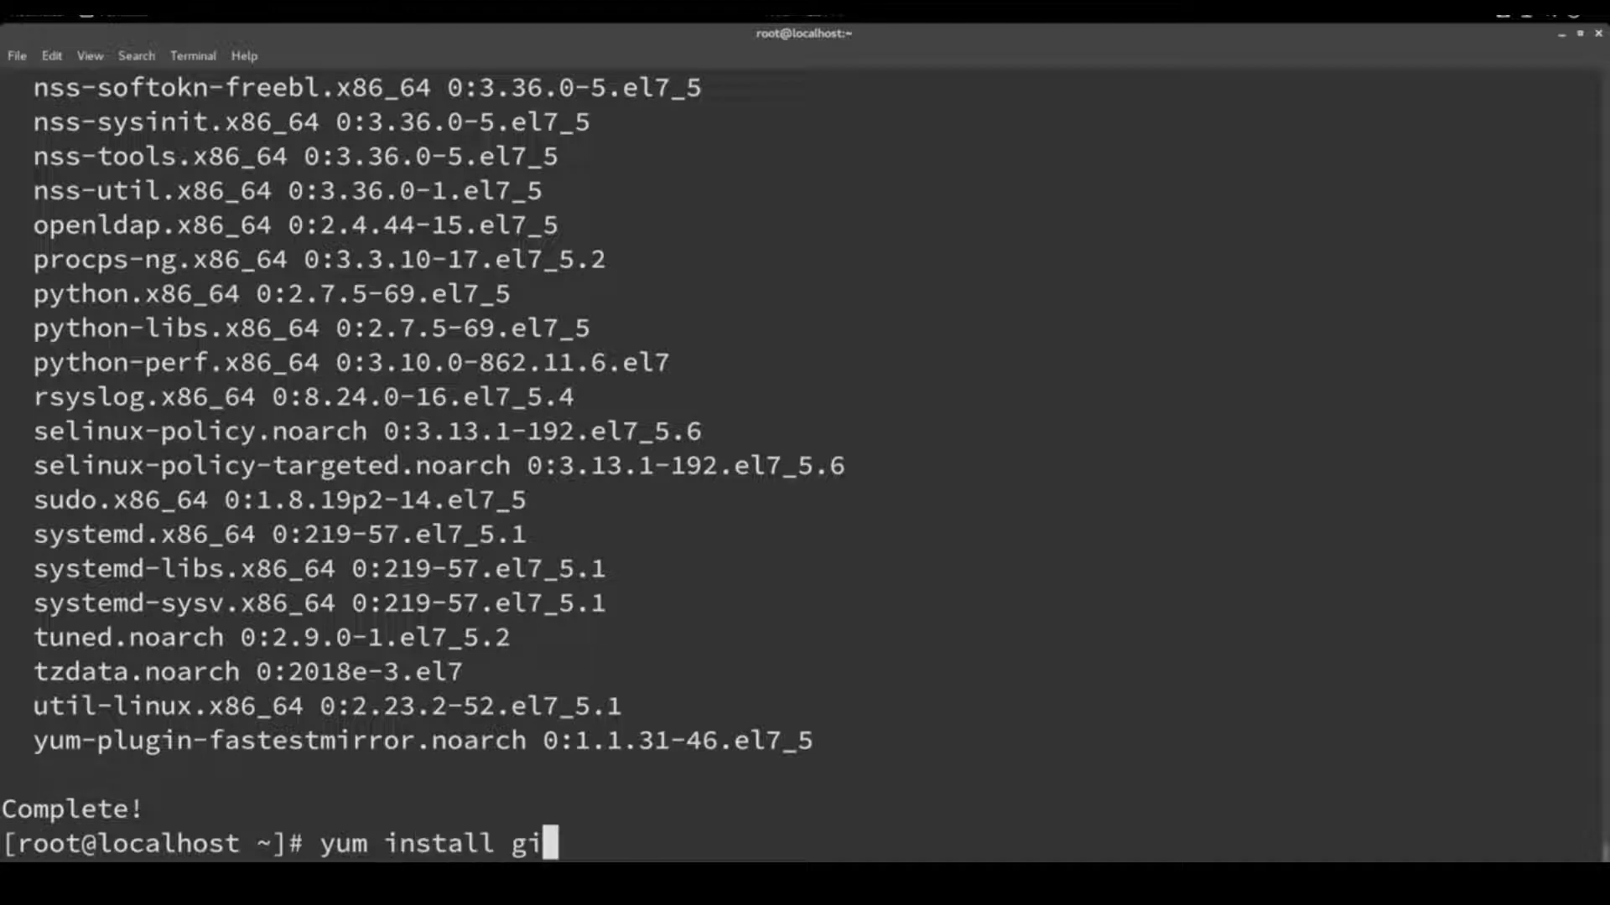
{"action": "key", "text": "Return"}
{"action": "type", "text": "y"}
{"action": "key", "text": "Return"}
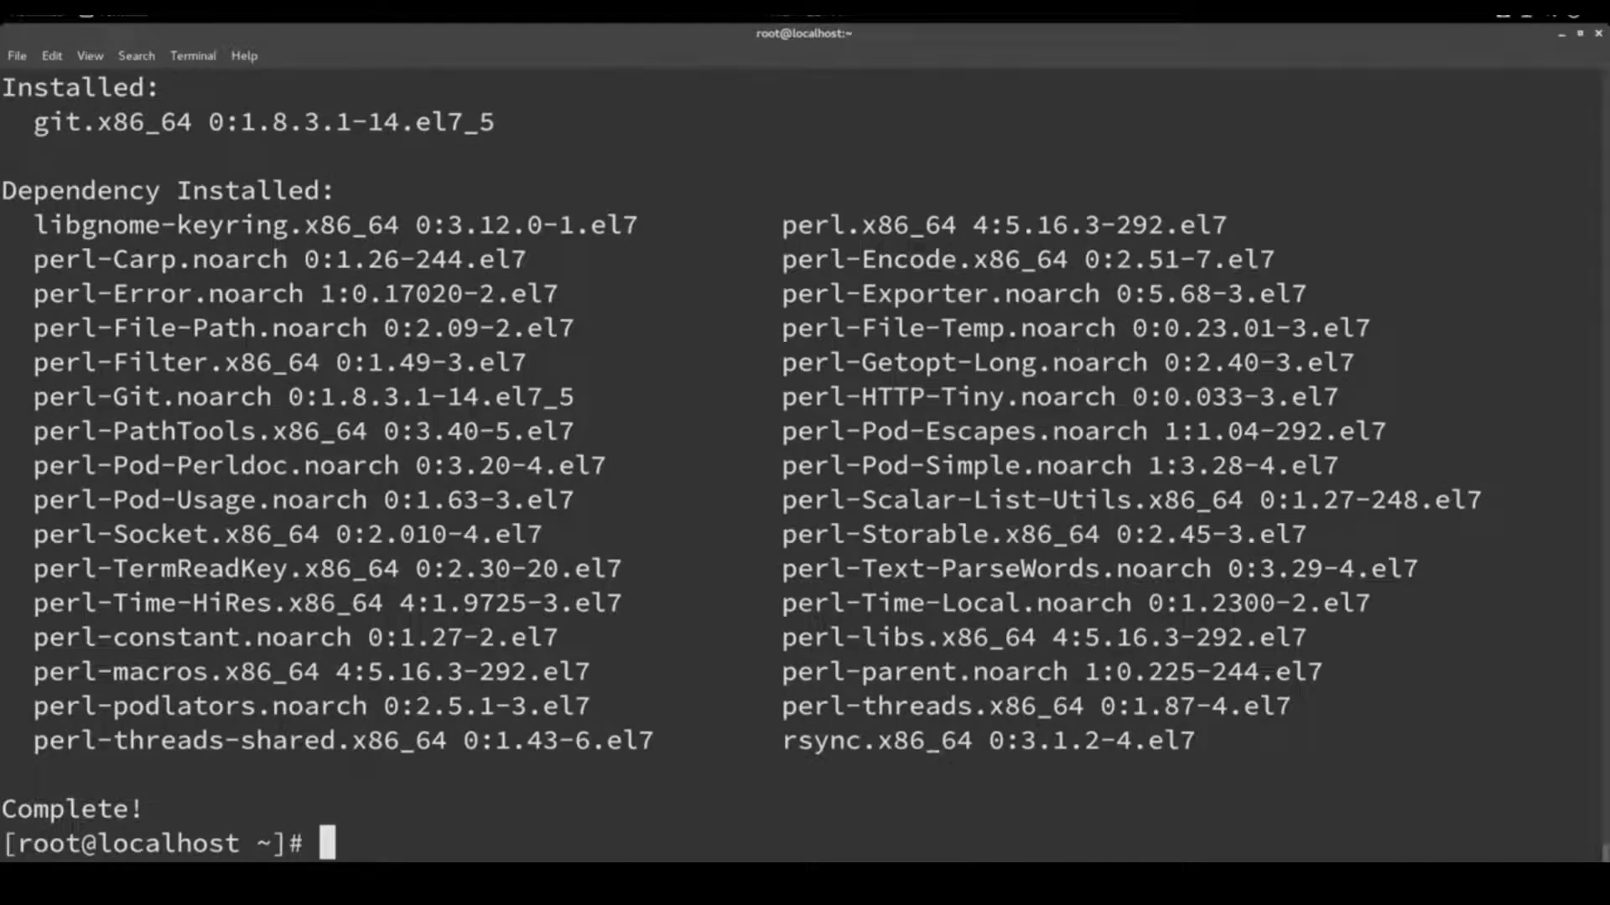
Open the installcentos repository on the author's GitHub and select its README git clone command
{"action": "left_click", "coordinate": [918, 876]}
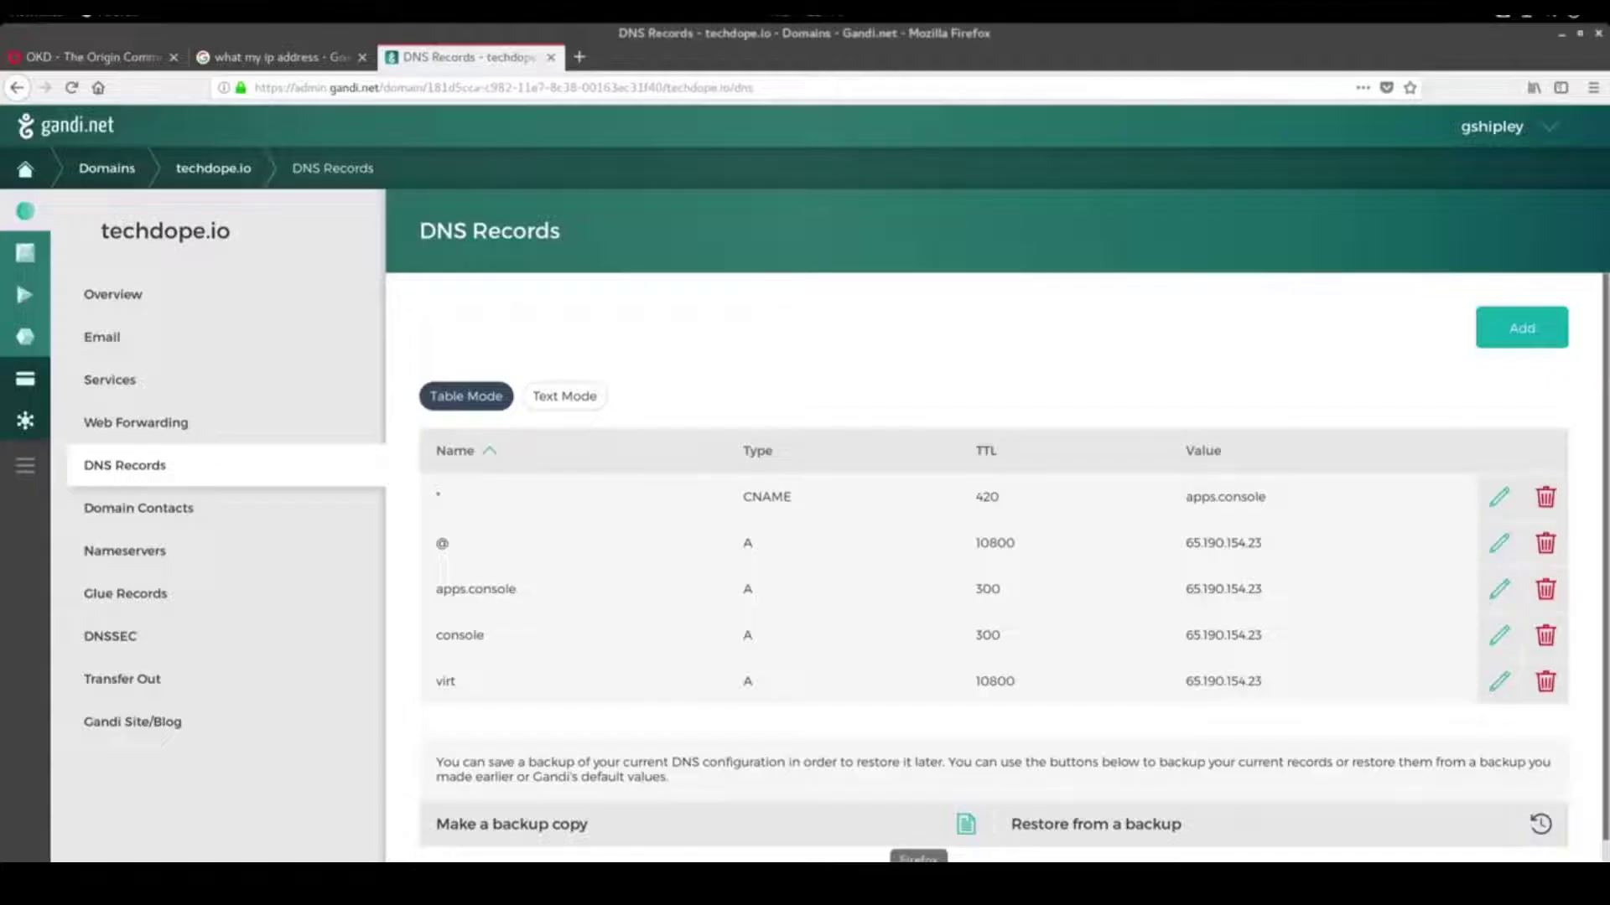
{"action": "left_click", "coordinate": [576, 87]}
{"action": "type", "text": "github.com/"}
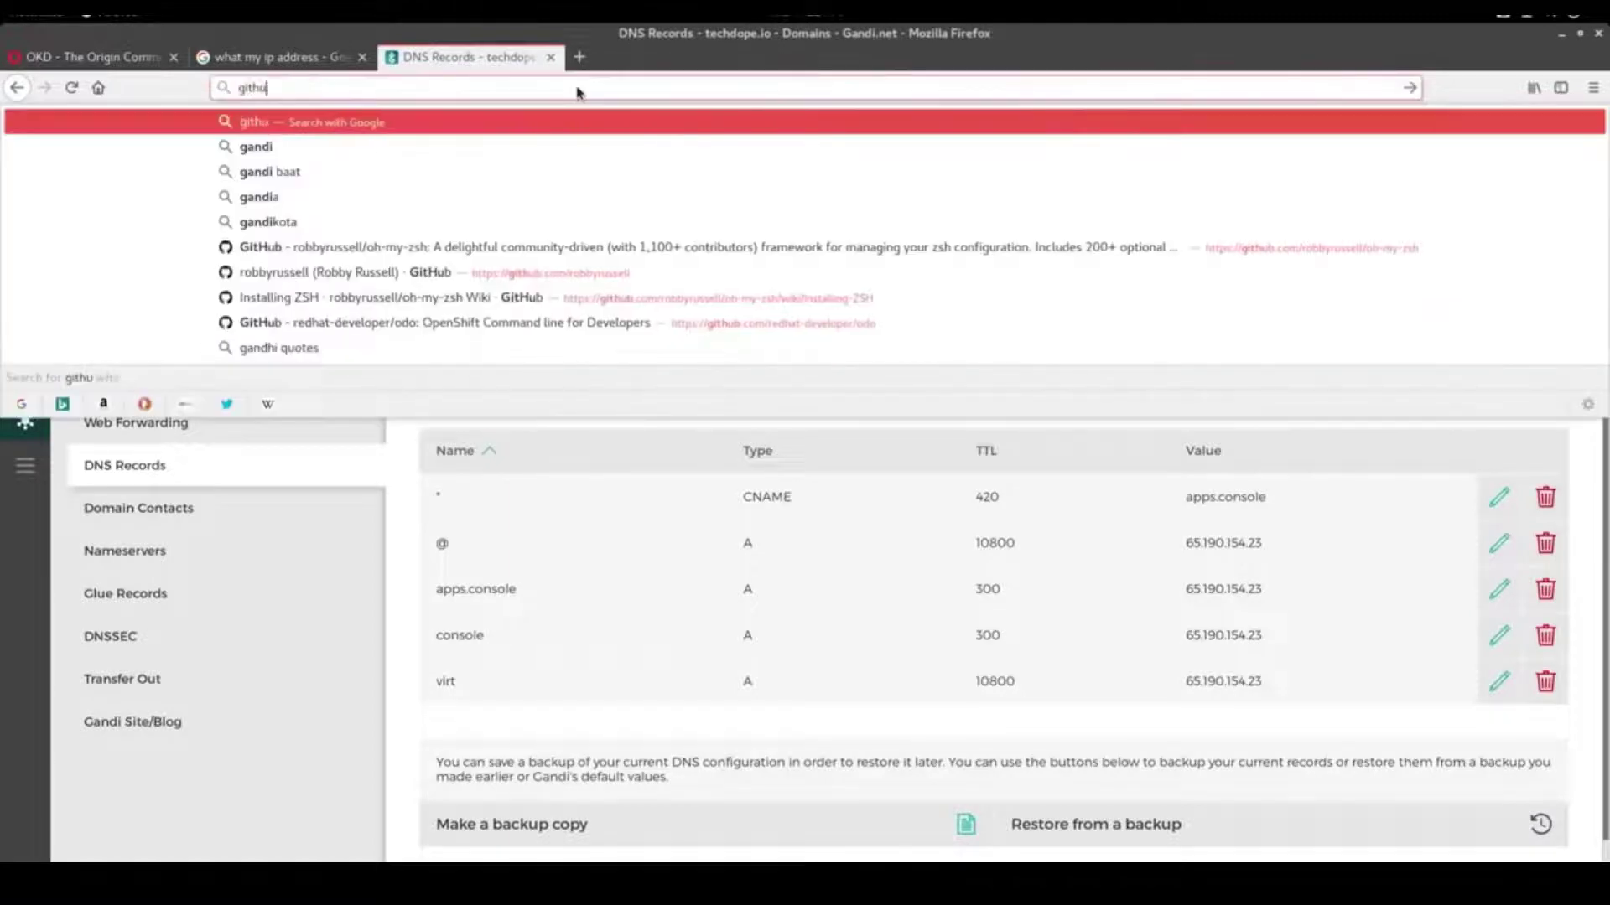
{"action": "type", "text": "gshipley"}
{"action": "key", "text": "Return"}
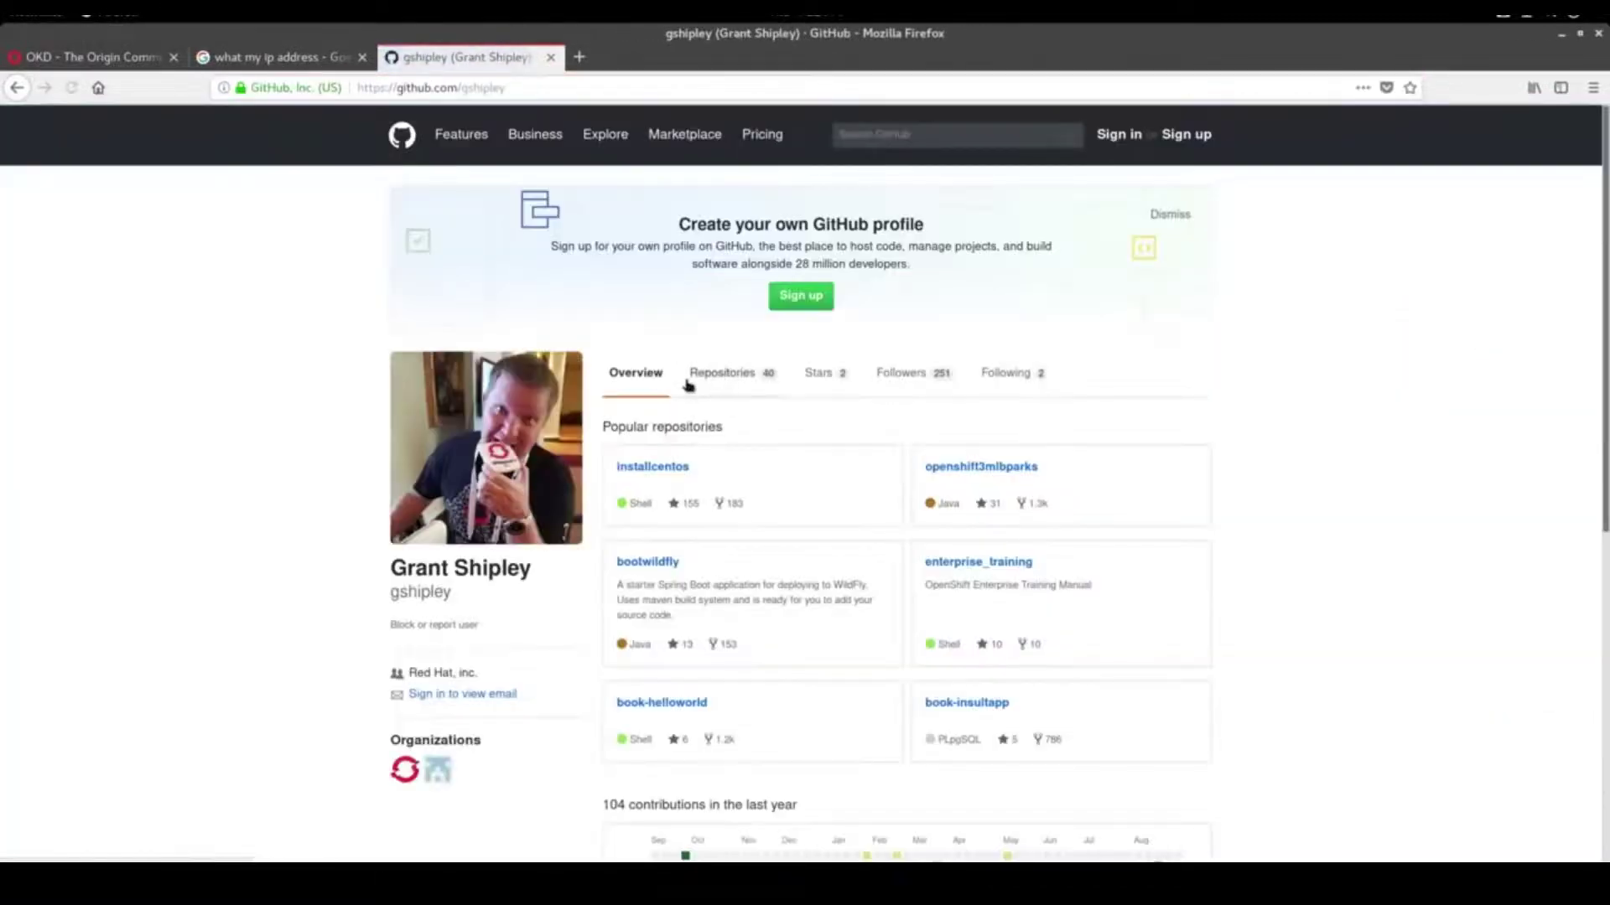
{"action": "left_click", "coordinate": [726, 375]}
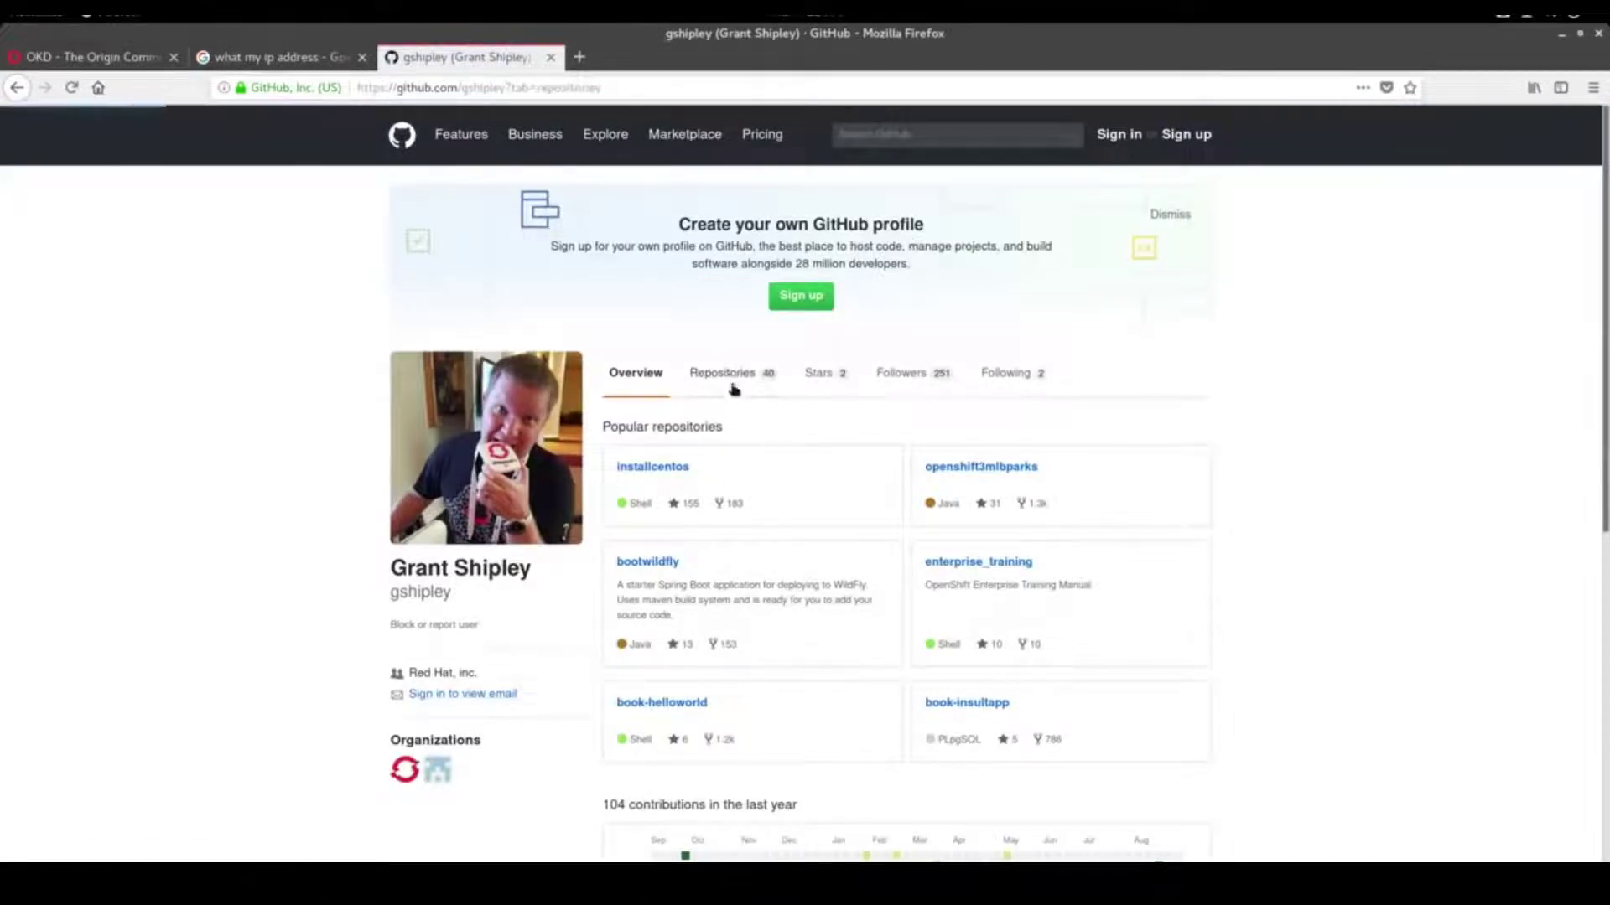
{"action": "left_click", "coordinate": [679, 484]}
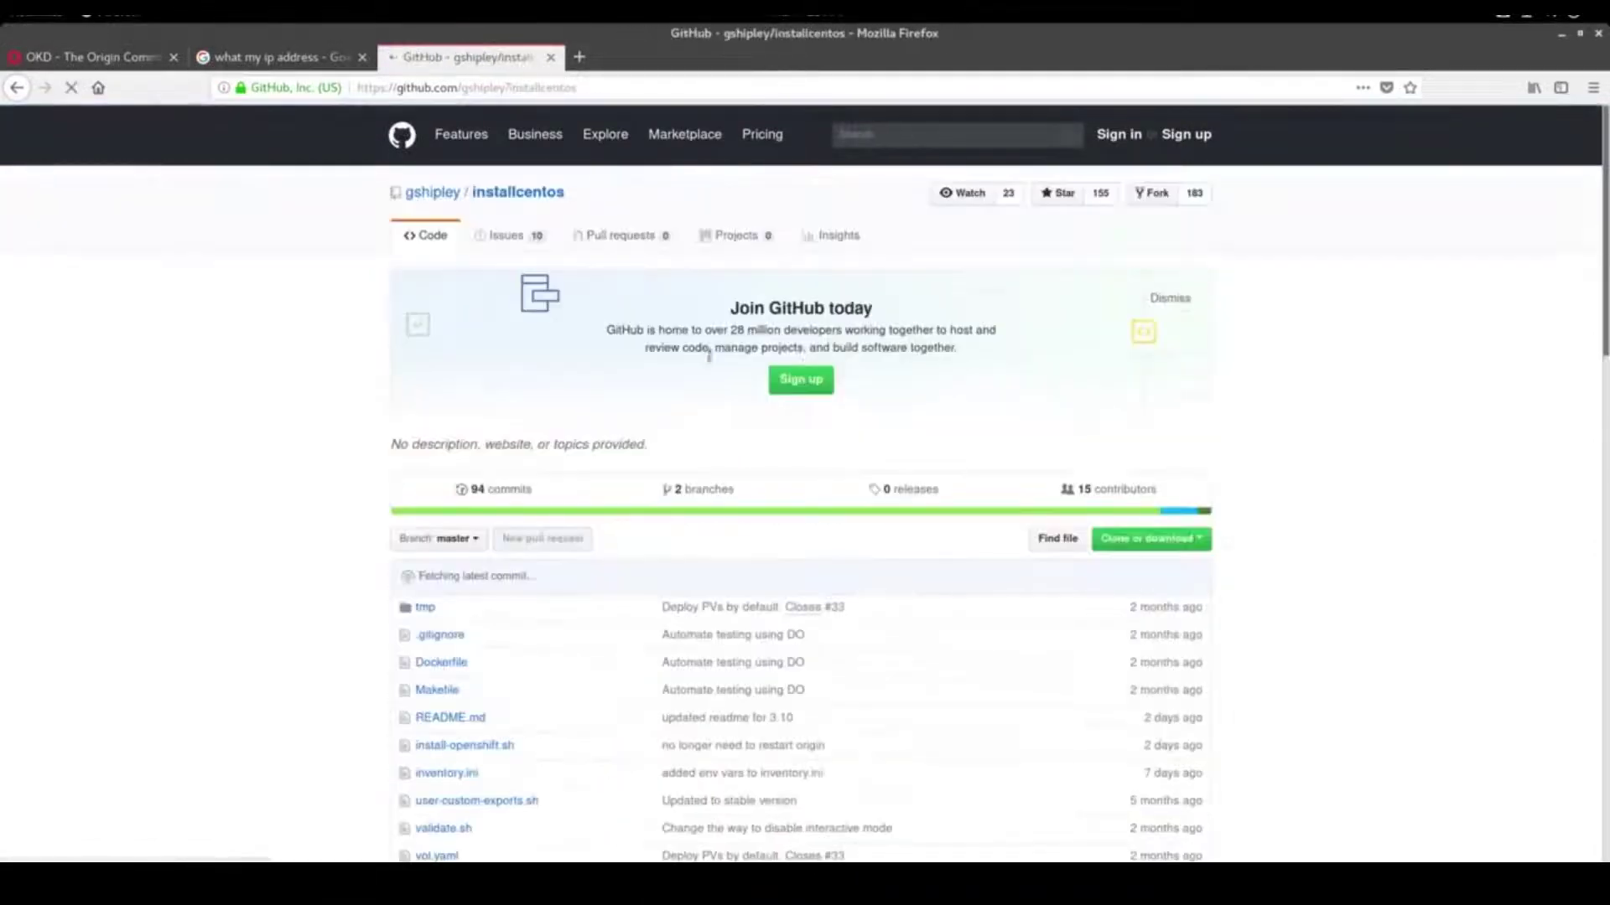
{"action": "scroll", "coordinate": [260, 500], "scroll_direction": "down", "scroll_amount": 3}
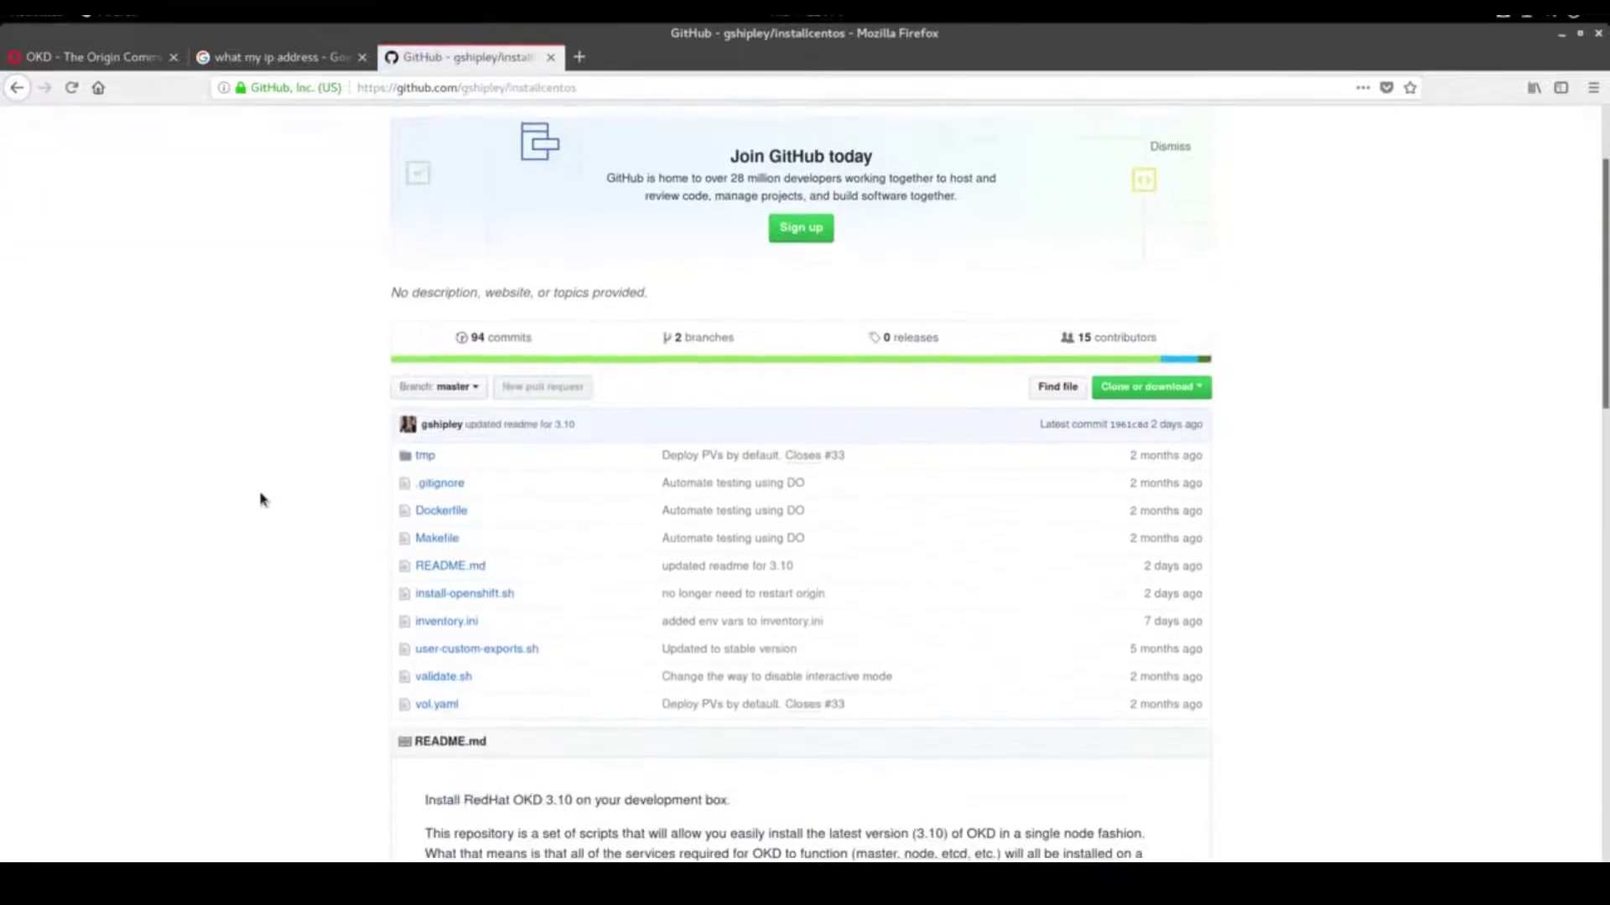
{"action": "scroll", "coordinate": [260, 500], "scroll_direction": "down", "scroll_amount": 4}
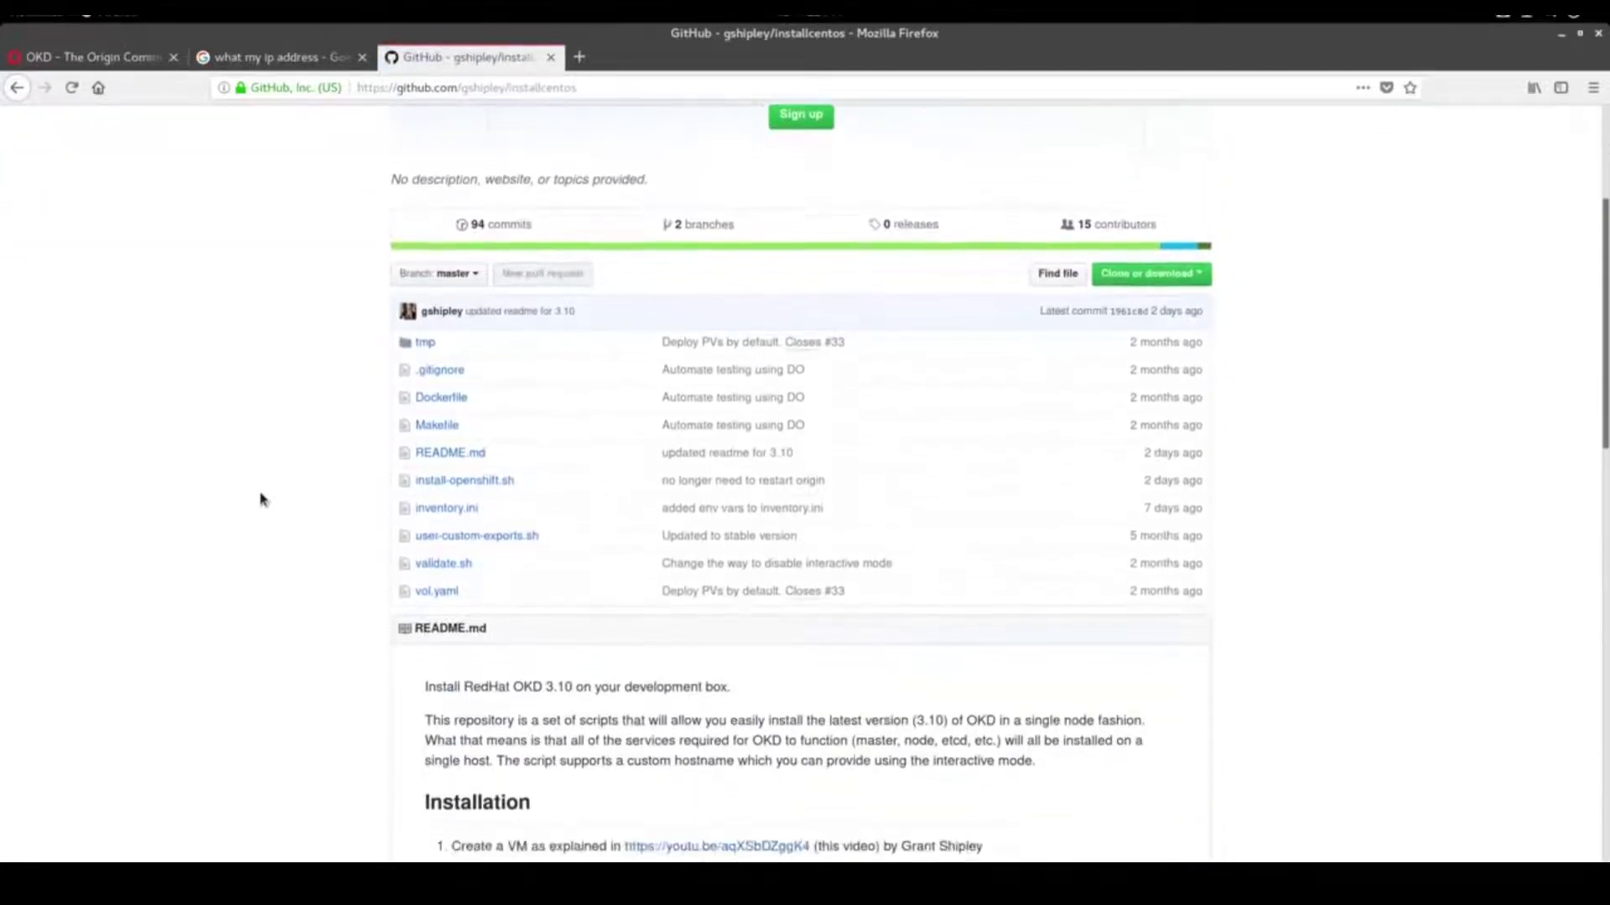
{"action": "scroll", "coordinate": [260, 499], "scroll_direction": "down", "scroll_amount": 3}
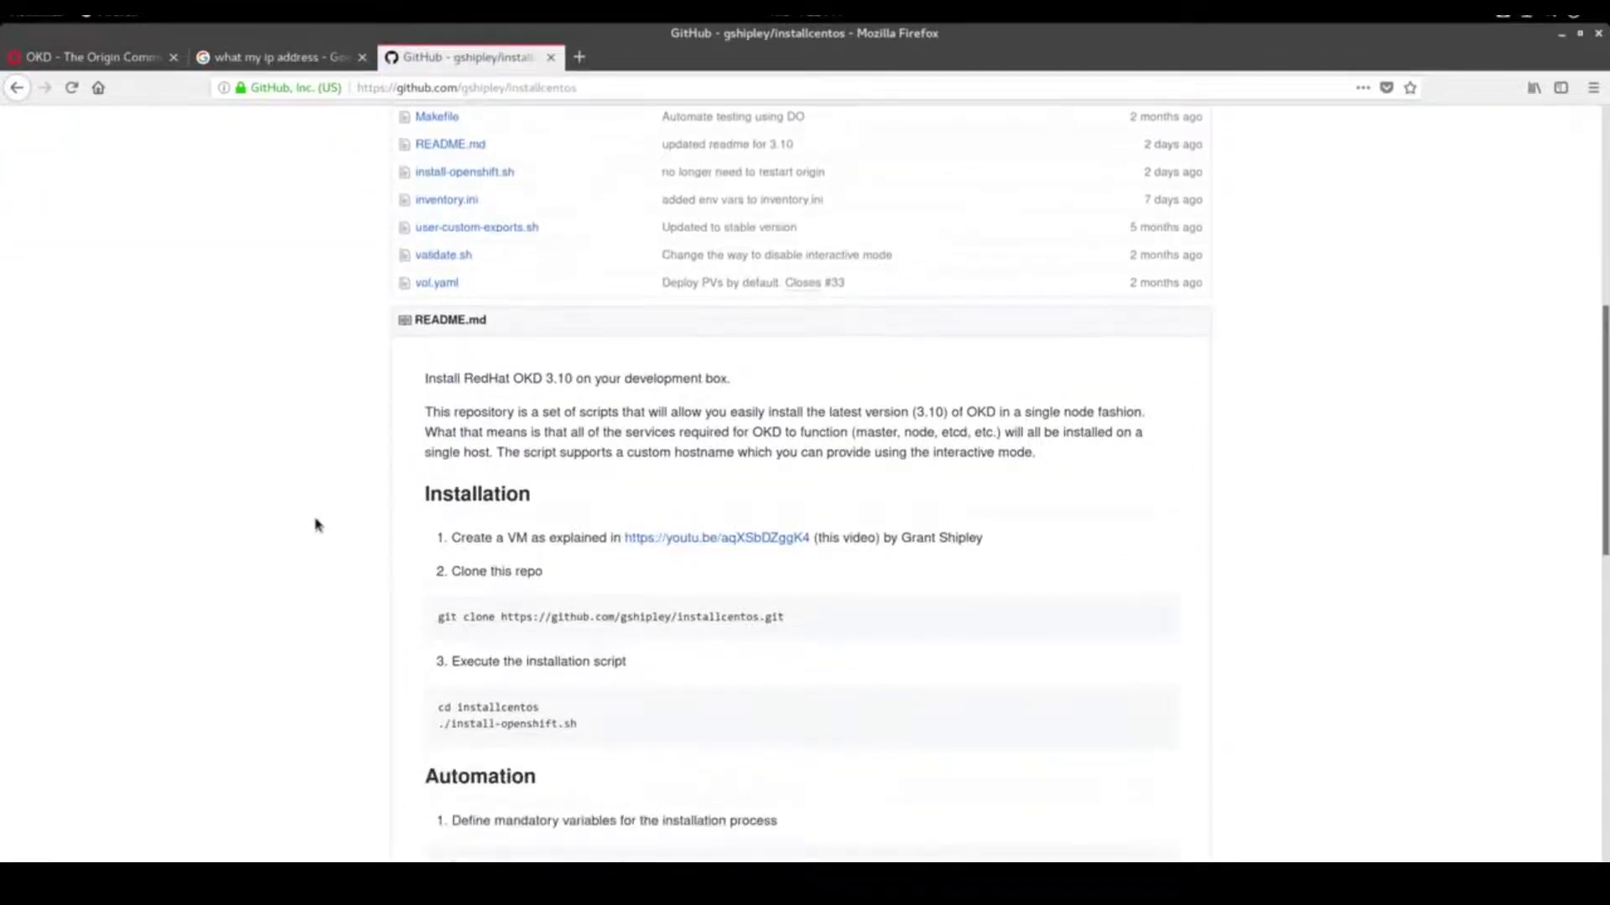
{"action": "left_click_drag", "start_coordinate": [792, 617], "coordinate": [436, 631]}
{"action": "key", "text": "ctrl+c"}
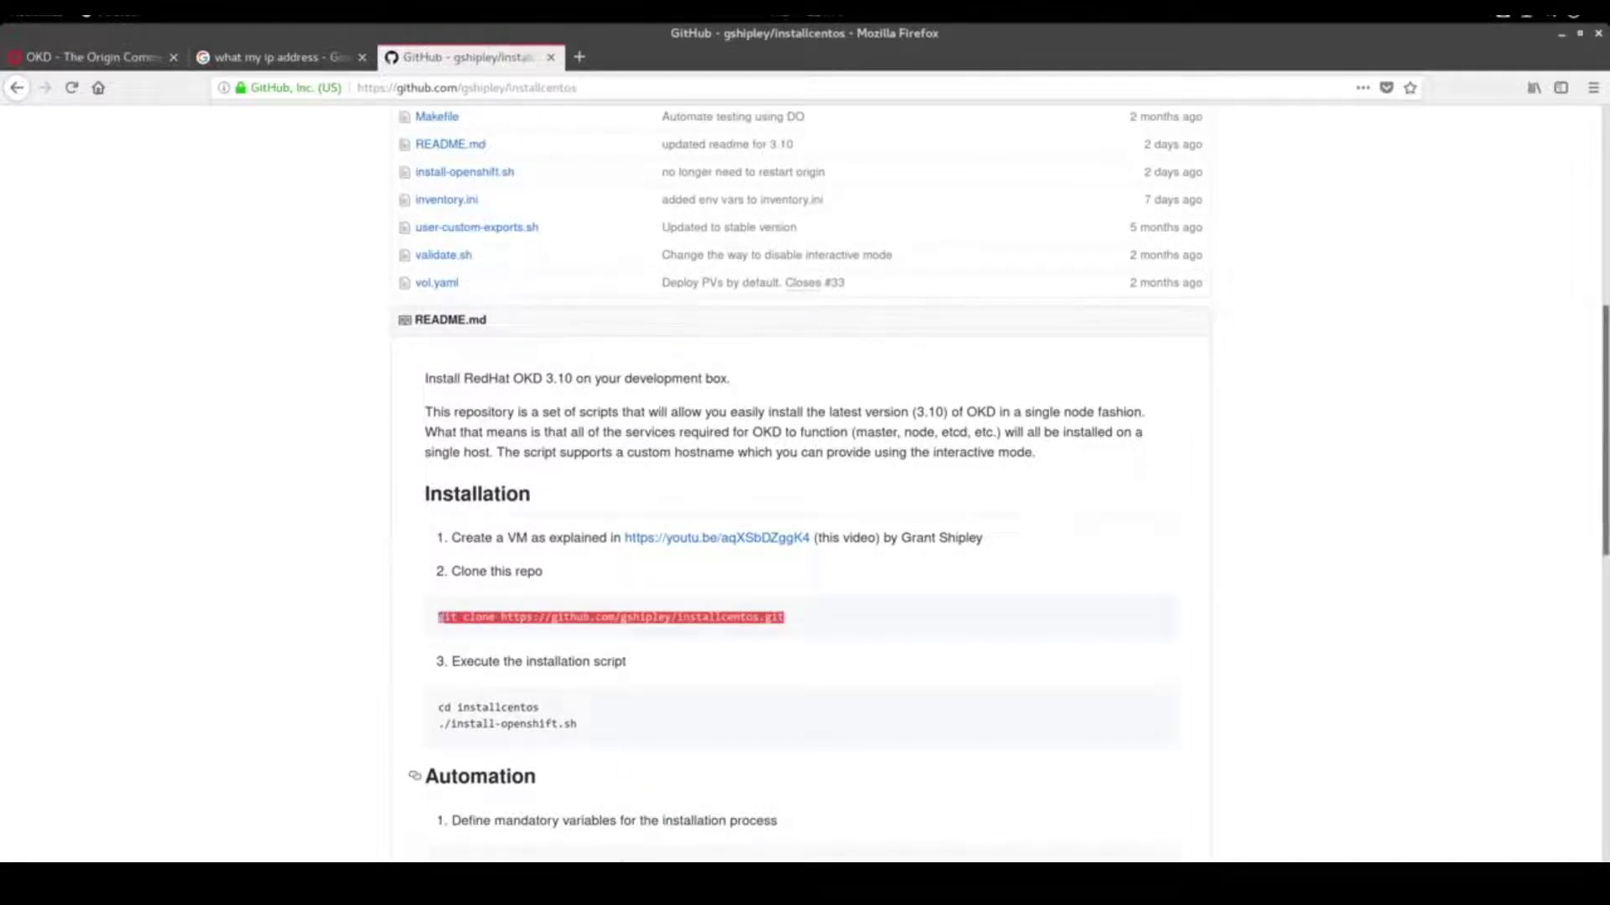
{"action": "left_click", "coordinate": [772, 857]}
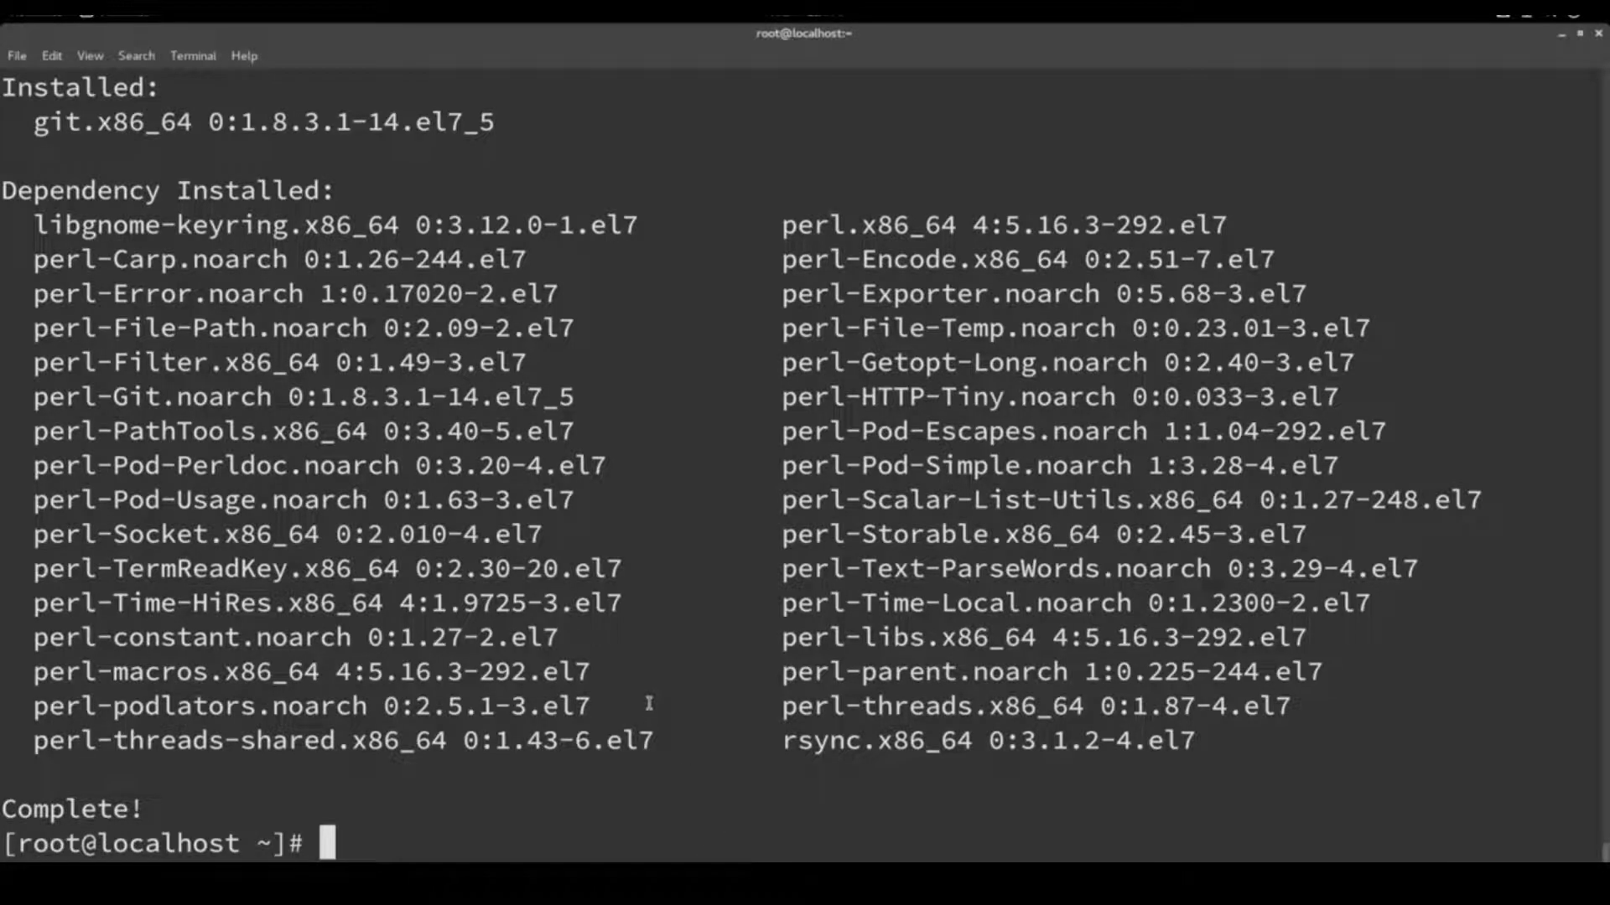
Clone the installcentos repository, change into installcentos/ and list its files
{"action": "middle_click", "coordinate": [648, 702]}
{"action": "key", "text": "Return"}
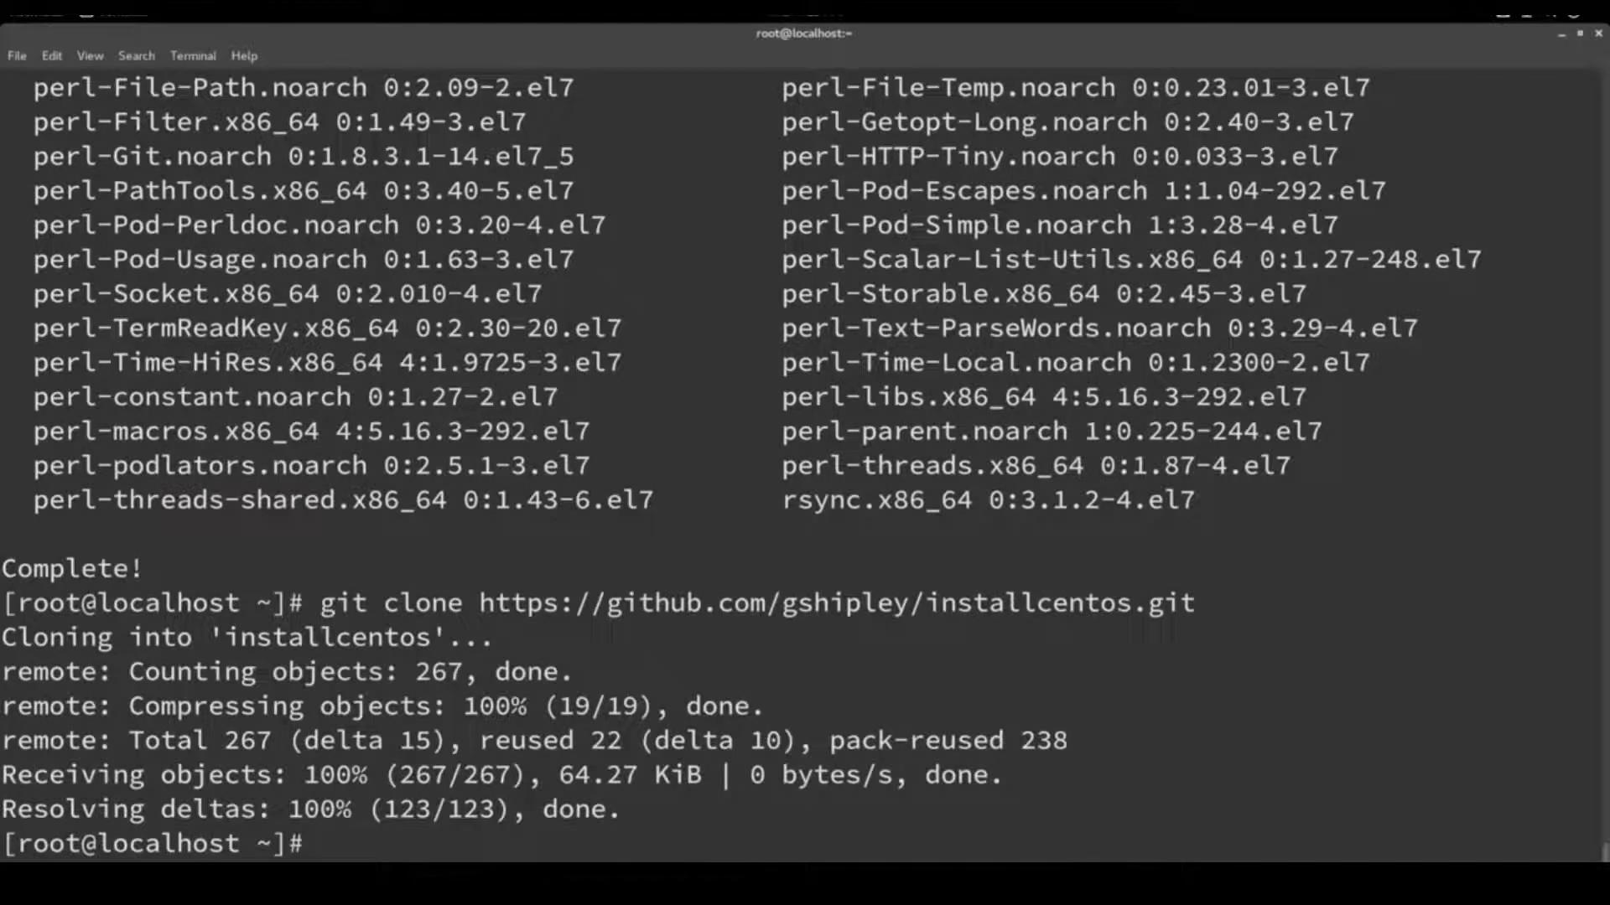
{"action": "type", "text": "cd installcentos/"}
{"action": "key", "text": "Return"}
{"action": "type", "text": "ls"}
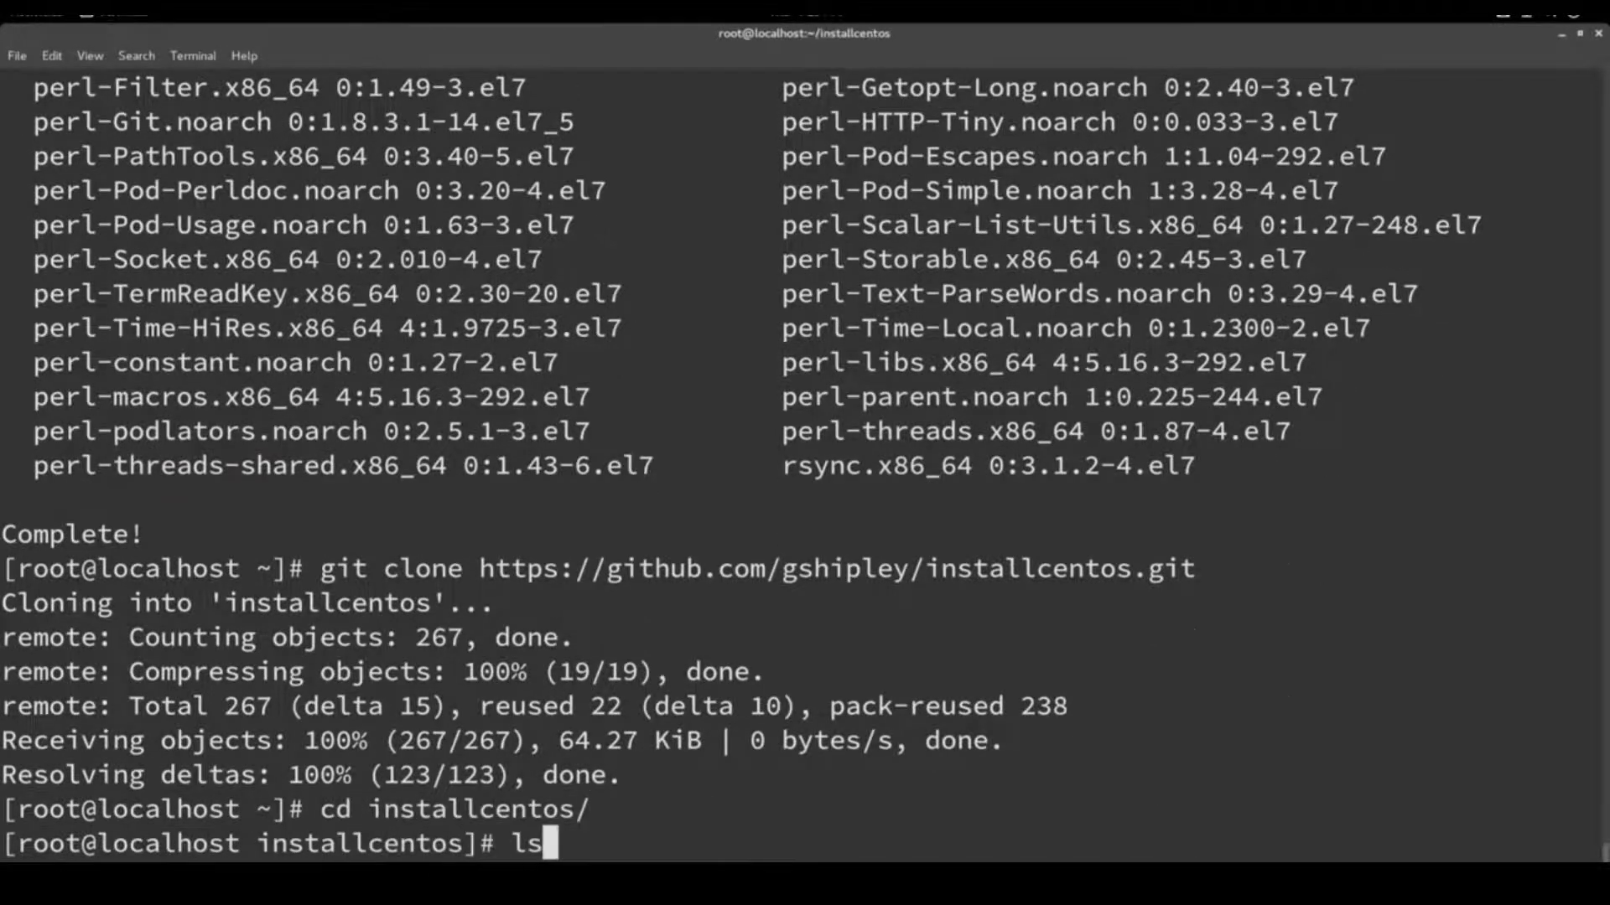
{"action": "key", "text": "Return"}
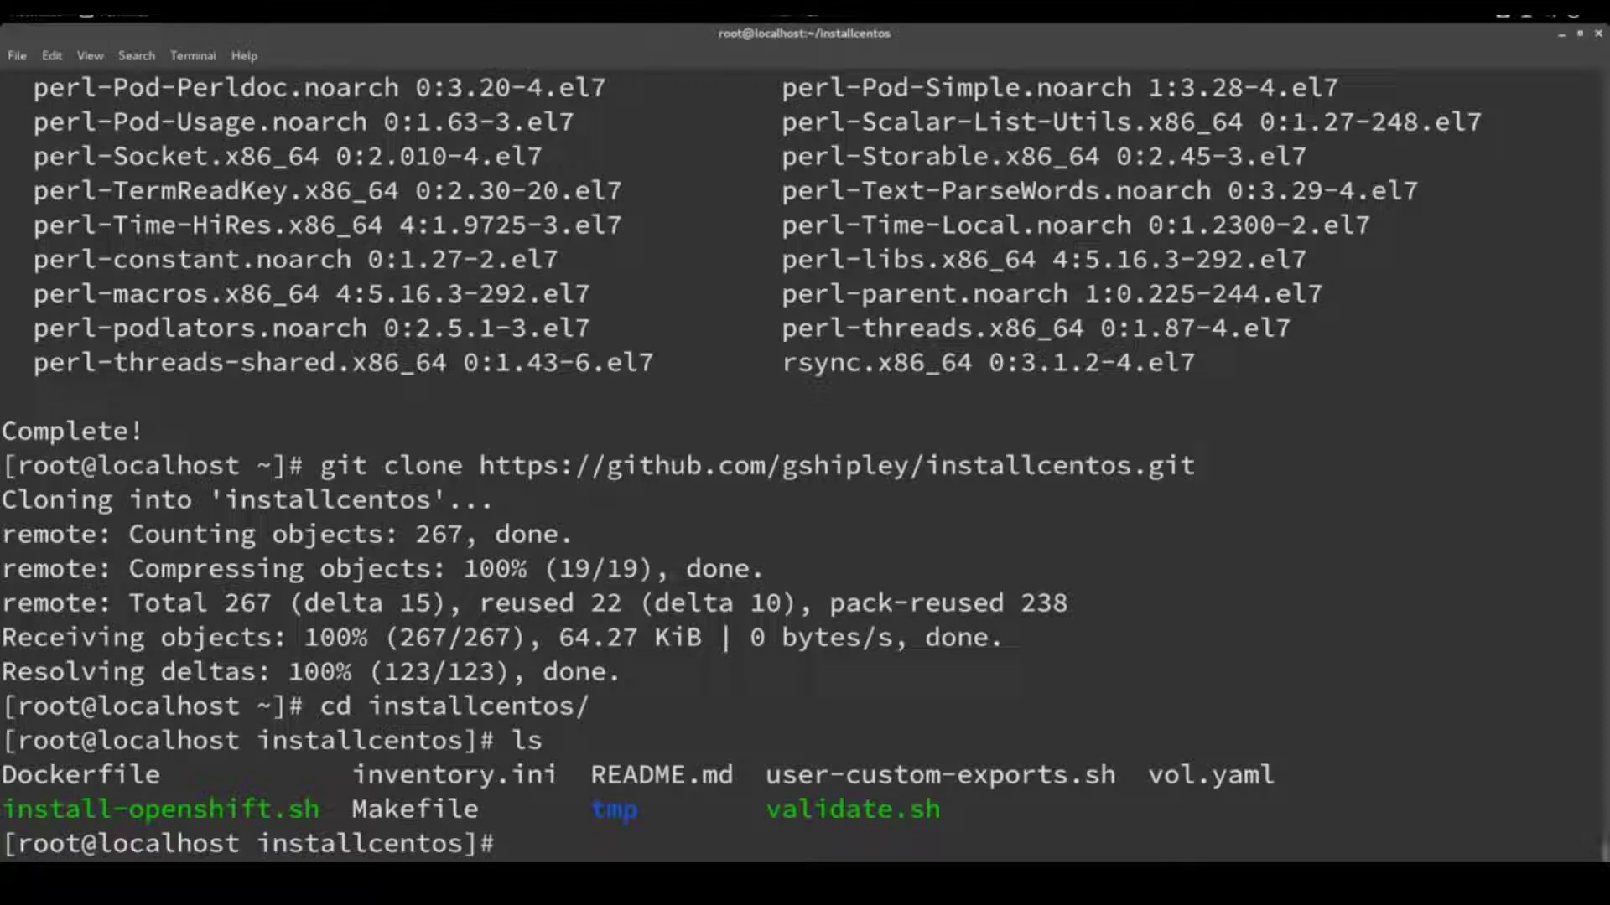
Read through install-openshift.sh in vi down to the persistent volume loop, then quit and clear the screen
{"action": "type", "text": "vi in"}
{"action": "type", "text": "sh"}
{"action": "key", "text": "BackSpace"}
{"action": "key", "text": "BackSpace"}
{"action": "type", "text": "st"}
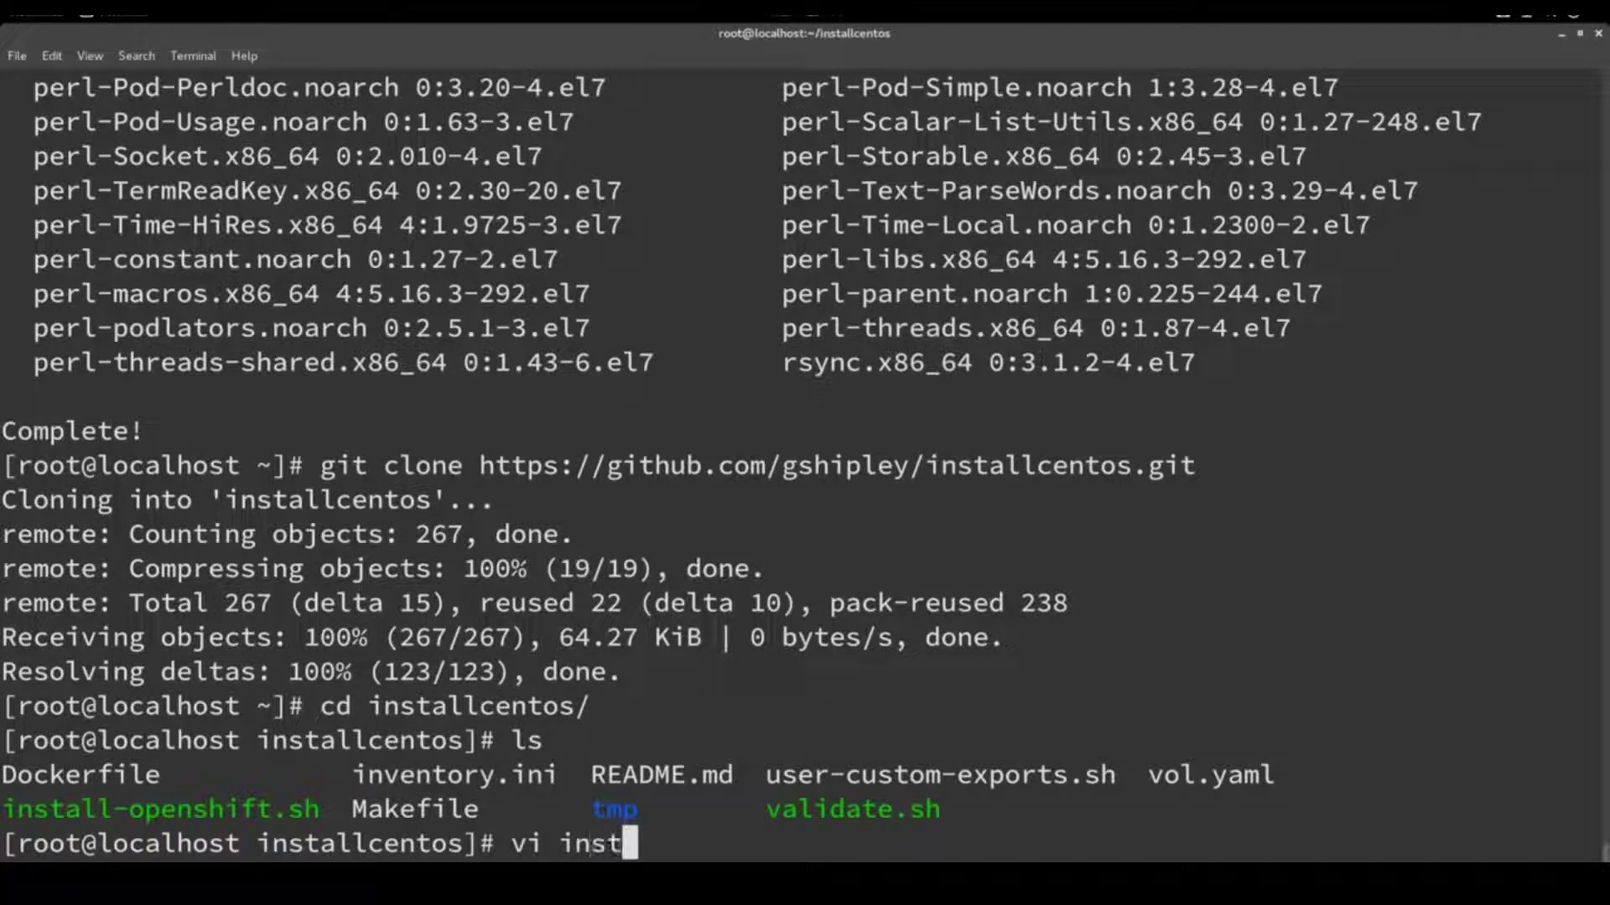
{"action": "key", "text": "Tab"}
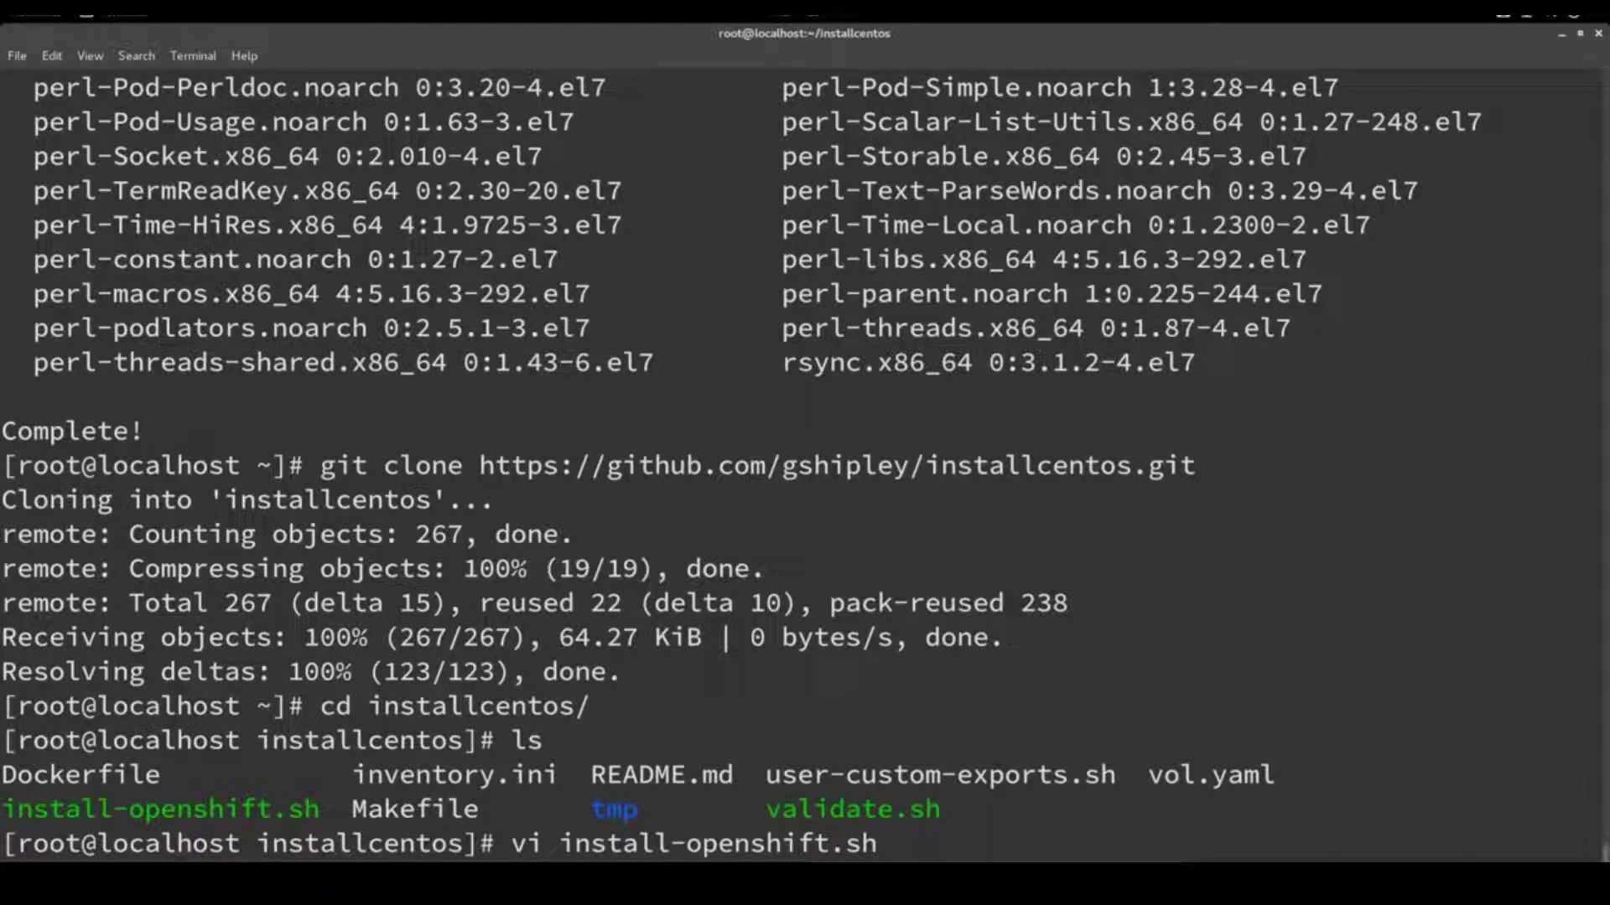
{"action": "key", "text": "Return"}
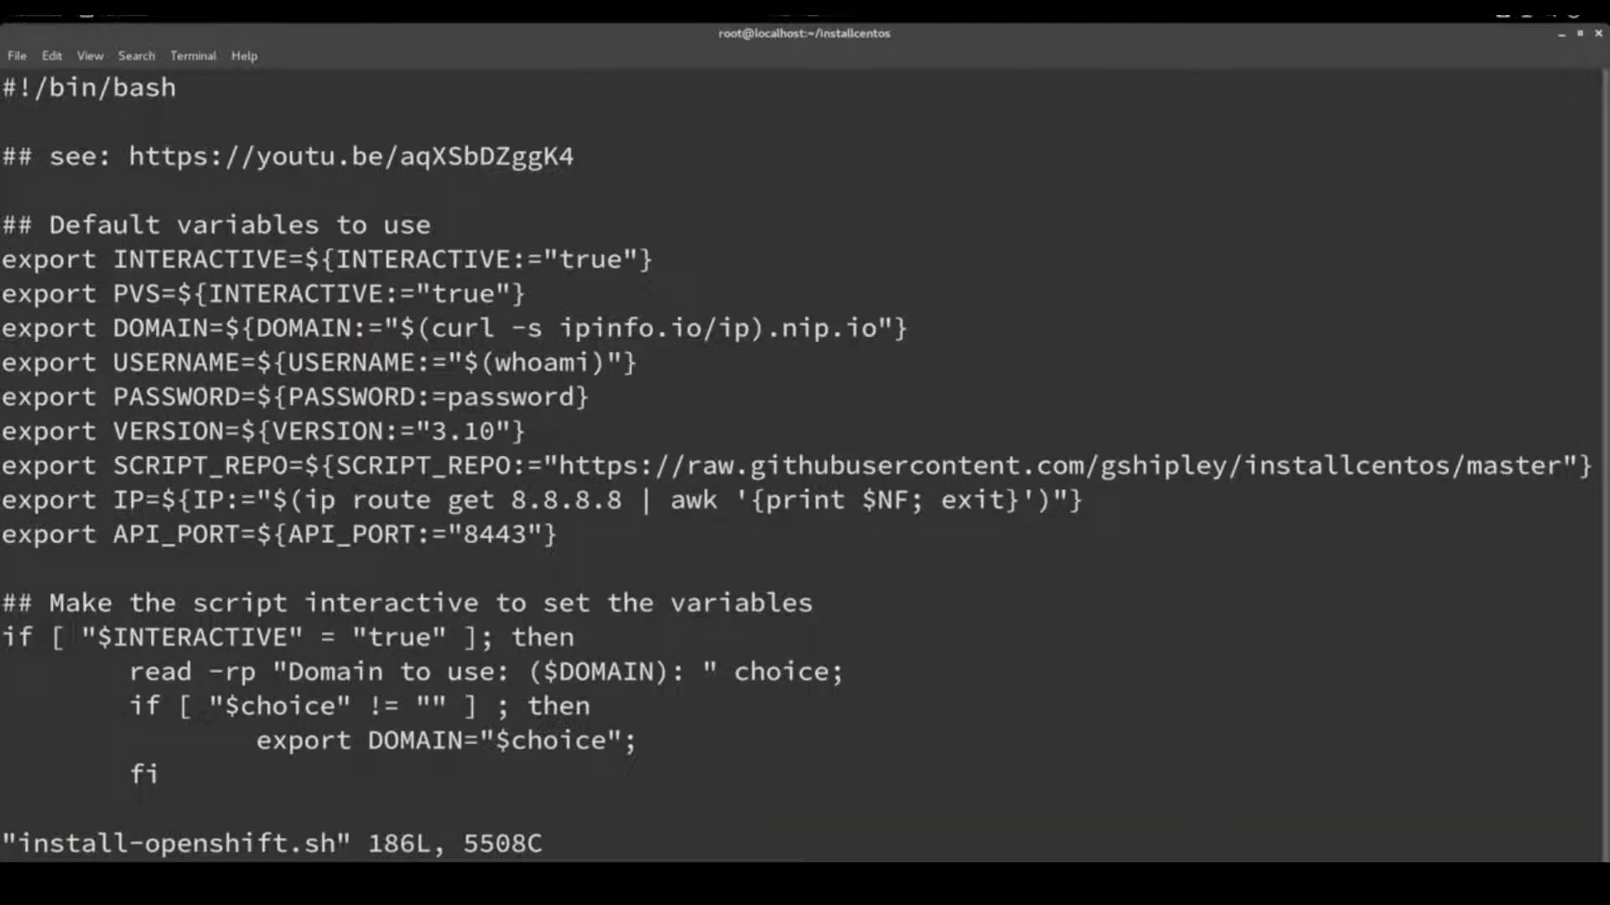
{"action": "key", "text": "Down"}
{"action": "key", "text": "Down"}
{"action": "key", "text": "Down"}
{"action": "key", "text": "Down"}
{"action": "key", "text": "Down"}
{"action": "key", "text": "Down"}
{"action": "key", "text": "Down"}
{"action": "key", "text": "Down"}
{"action": "key", "text": "Down"}
{"action": "key", "text": "Down"}
{"action": "key", "text": "Down"}
{"action": "key", "text": "Down"}
{"action": "key", "text": "Down"}
{"action": "key", "text": "Down"}
{"action": "key", "text": "Down"}
{"action": "key", "text": "Down"}
{"action": "key", "text": "Down"}
{"action": "key", "text": "Down"}
{"action": "key", "text": "Down"}
{"action": "key", "text": "Down"}
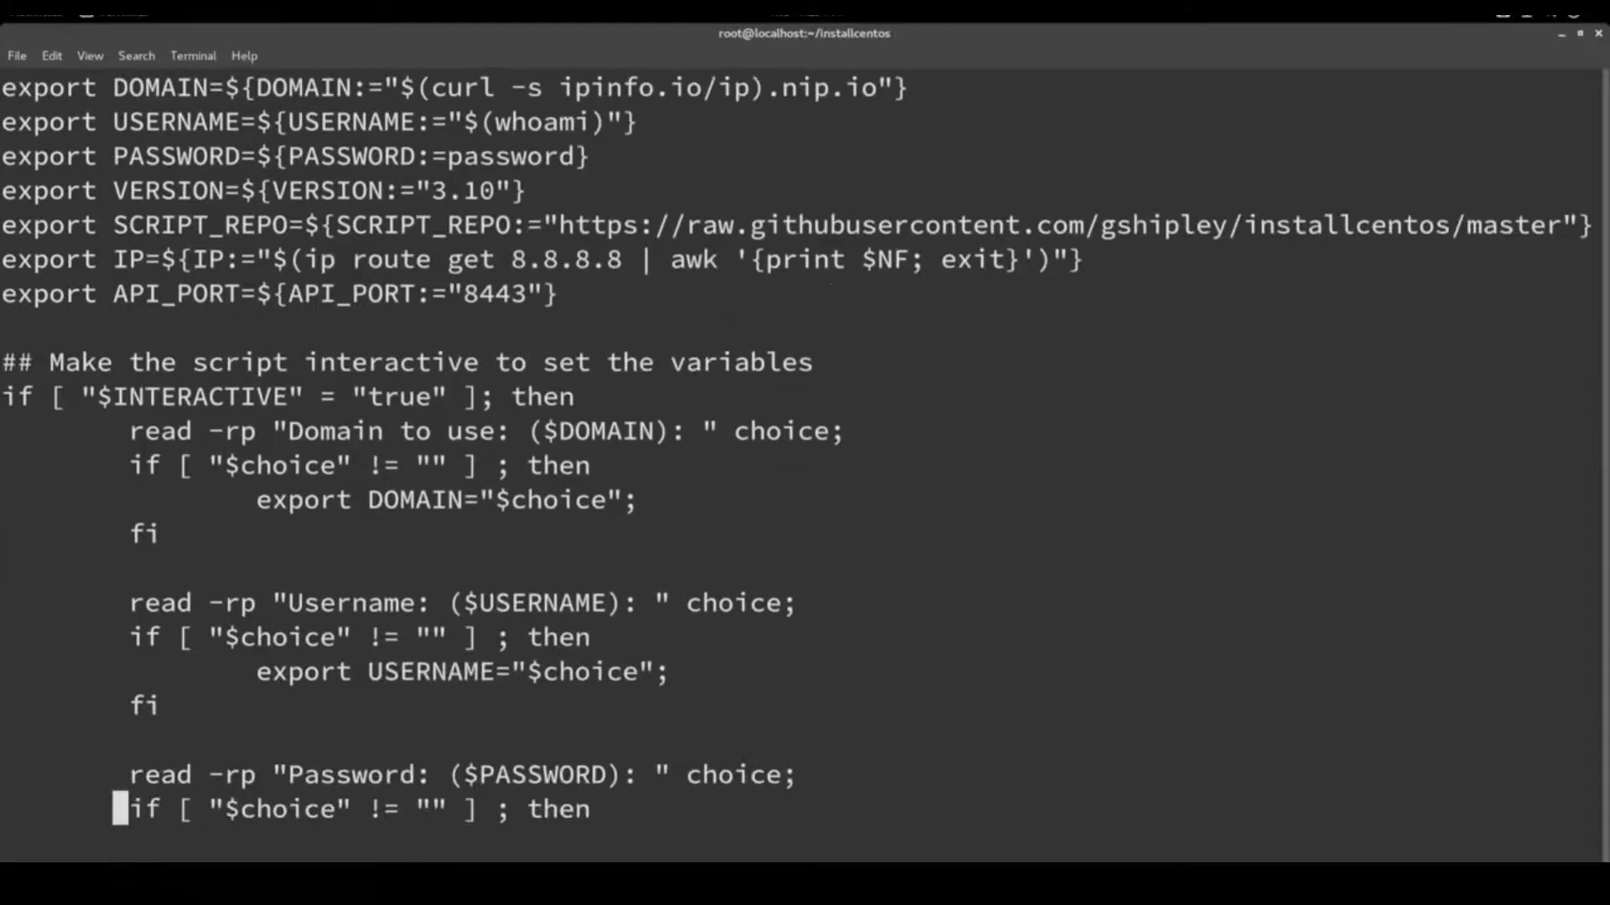
{"action": "key", "text": "Down"}
{"action": "key", "text": "Down"}
{"action": "key", "text": "Down"}
{"action": "key", "text": "Down"}
{"action": "key", "text": "Down"}
{"action": "key", "text": "Down"}
{"action": "key", "text": "Down"}
{"action": "key", "text": "Down"}
{"action": "key", "text": "Down"}
{"action": "key", "text": "Down"}
{"action": "key", "text": "Down"}
{"action": "key", "text": "Down"}
{"action": "key", "text": "Down"}
{"action": "key", "text": "Down"}
{"action": "key", "text": "Down"}
{"action": "key", "text": "Down"}
{"action": "key", "text": "Down"}
{"action": "key", "text": "Down"}
{"action": "key", "text": "Down"}
{"action": "key", "text": "Down"}
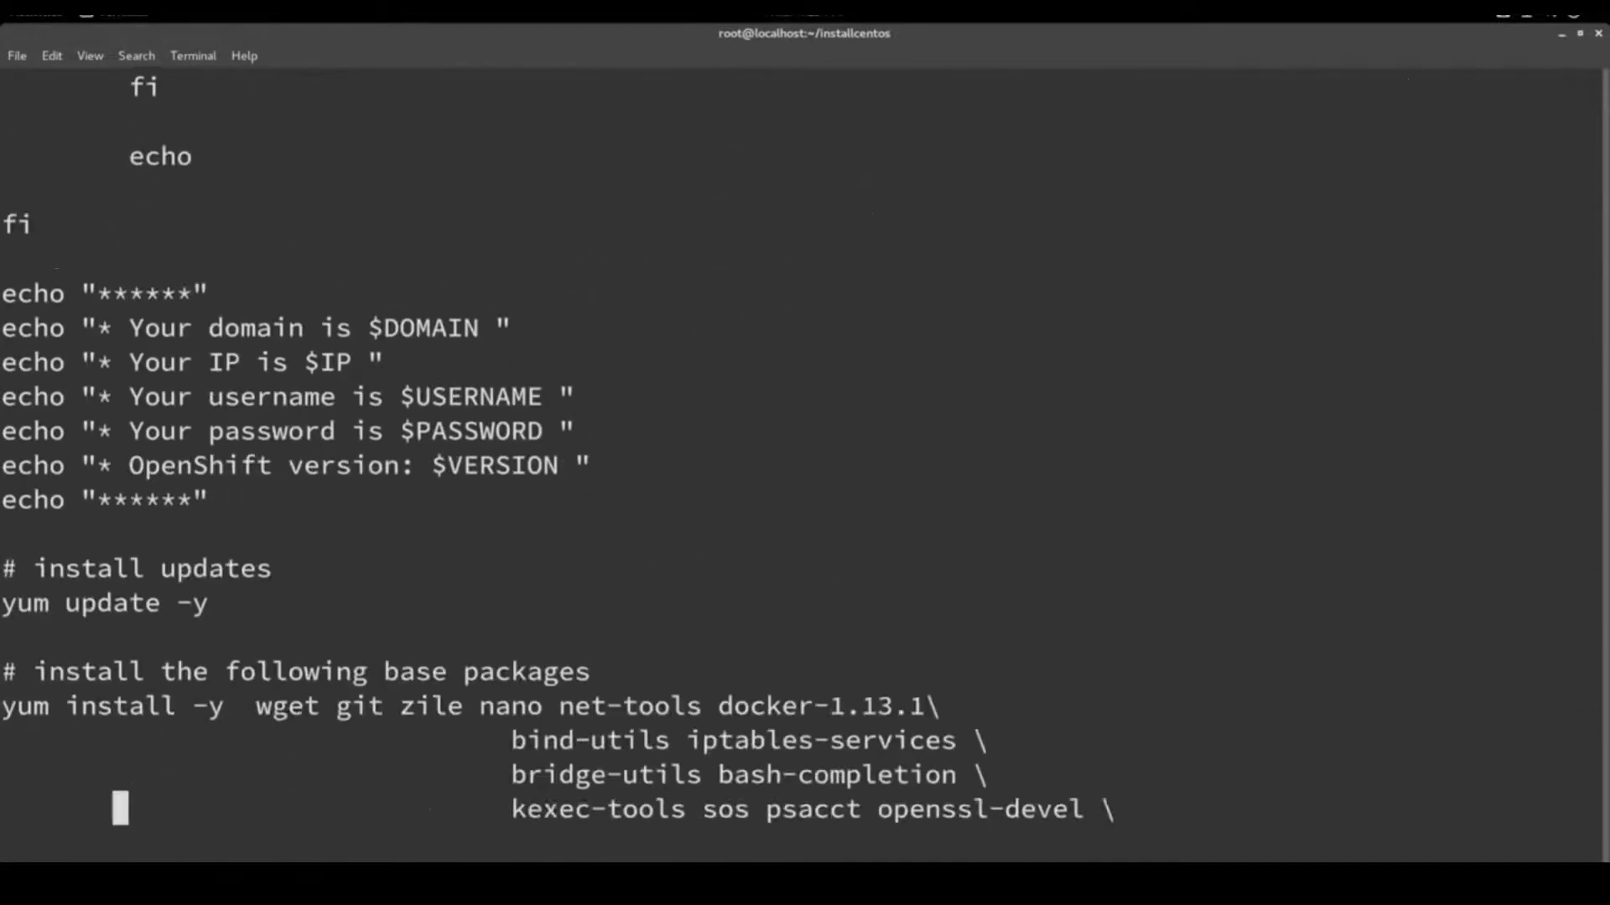
{"action": "key", "text": "Down"}
{"action": "key", "text": "Down"}
{"action": "key", "text": "Down"}
{"action": "key", "text": "Down"}
{"action": "key", "text": "Down"}
{"action": "key", "text": "Down"}
{"action": "key", "text": "Down"}
{"action": "key", "text": "Down"}
{"action": "key", "text": "Down"}
{"action": "key", "text": "Down"}
{"action": "key", "text": "Down"}
{"action": "key", "text": "Down"}
{"action": "key", "text": "Down"}
{"action": "key", "text": "Down"}
{"action": "key", "text": "Down"}
{"action": "key", "text": "Down"}
{"action": "key", "text": "Down"}
{"action": "key", "text": "Down"}
{"action": "key", "text": "Down"}
{"action": "key", "text": "Down"}
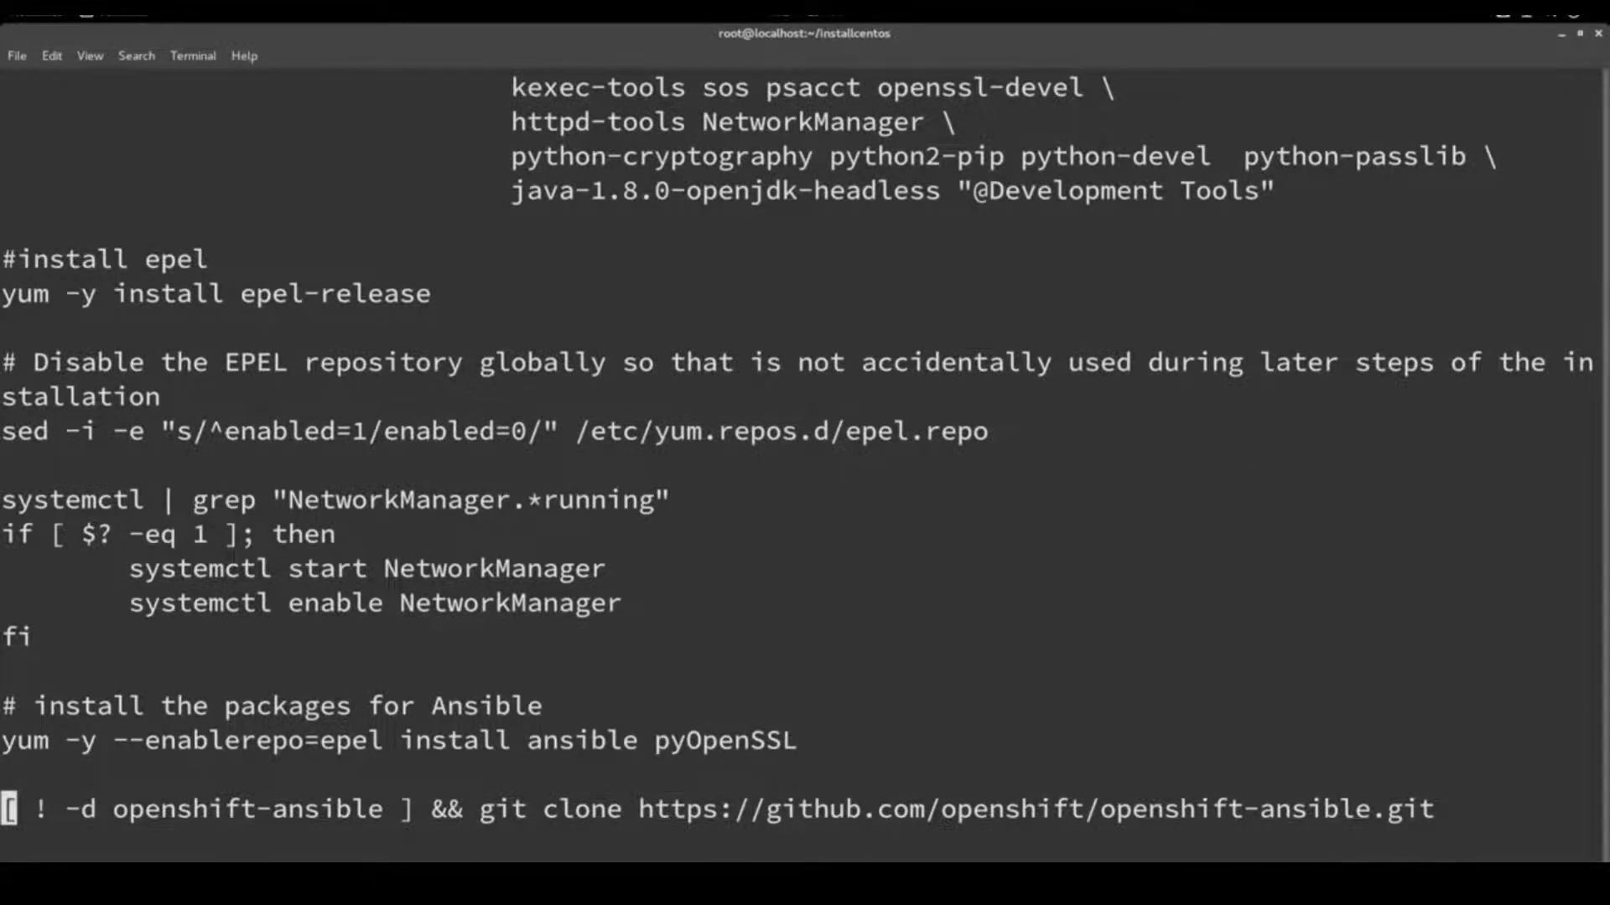
{"action": "key", "text": "Down"}
{"action": "key", "text": "Down"}
{"action": "key", "text": "Down"}
{"action": "key", "text": "Down"}
{"action": "key", "text": "Down"}
{"action": "key", "text": "Down"}
{"action": "key", "text": "Down"}
{"action": "key", "text": "Down"}
{"action": "key", "text": "Down"}
{"action": "key", "text": "Down"}
{"action": "key", "text": "Down"}
{"action": "key", "text": "Down"}
{"action": "key", "text": "Down"}
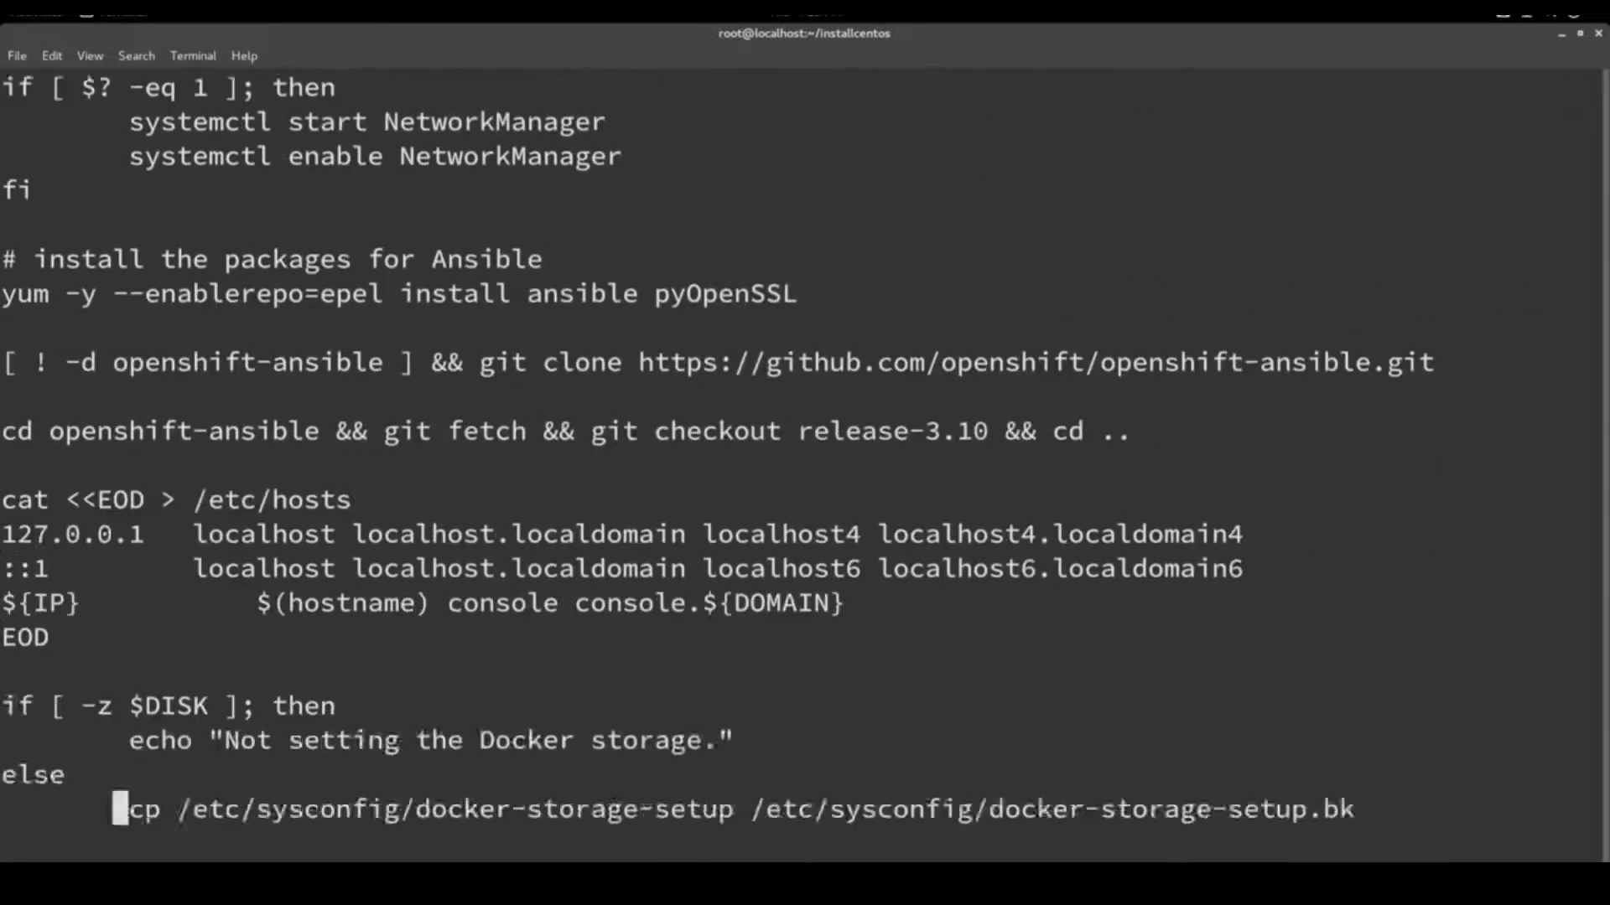
{"action": "key", "text": "Down"}
{"action": "key", "text": "Down"}
{"action": "key", "text": "Down"}
{"action": "key", "text": "Down"}
{"action": "key", "text": "Down"}
{"action": "key", "text": "Down"}
{"action": "key", "text": "Down"}
{"action": "key", "text": "Down"}
{"action": "key", "text": "Down"}
{"action": "key", "text": "Down"}
{"action": "key", "text": "Down"}
{"action": "key", "text": "Down"}
{"action": "key", "text": "Down"}
{"action": "key", "text": "Down"}
{"action": "key", "text": "Down"}
{"action": "key", "text": "Down"}
{"action": "key", "text": "Down"}
{"action": "key", "text": "Down"}
{"action": "key", "text": "Down"}
{"action": "key", "text": "Down"}
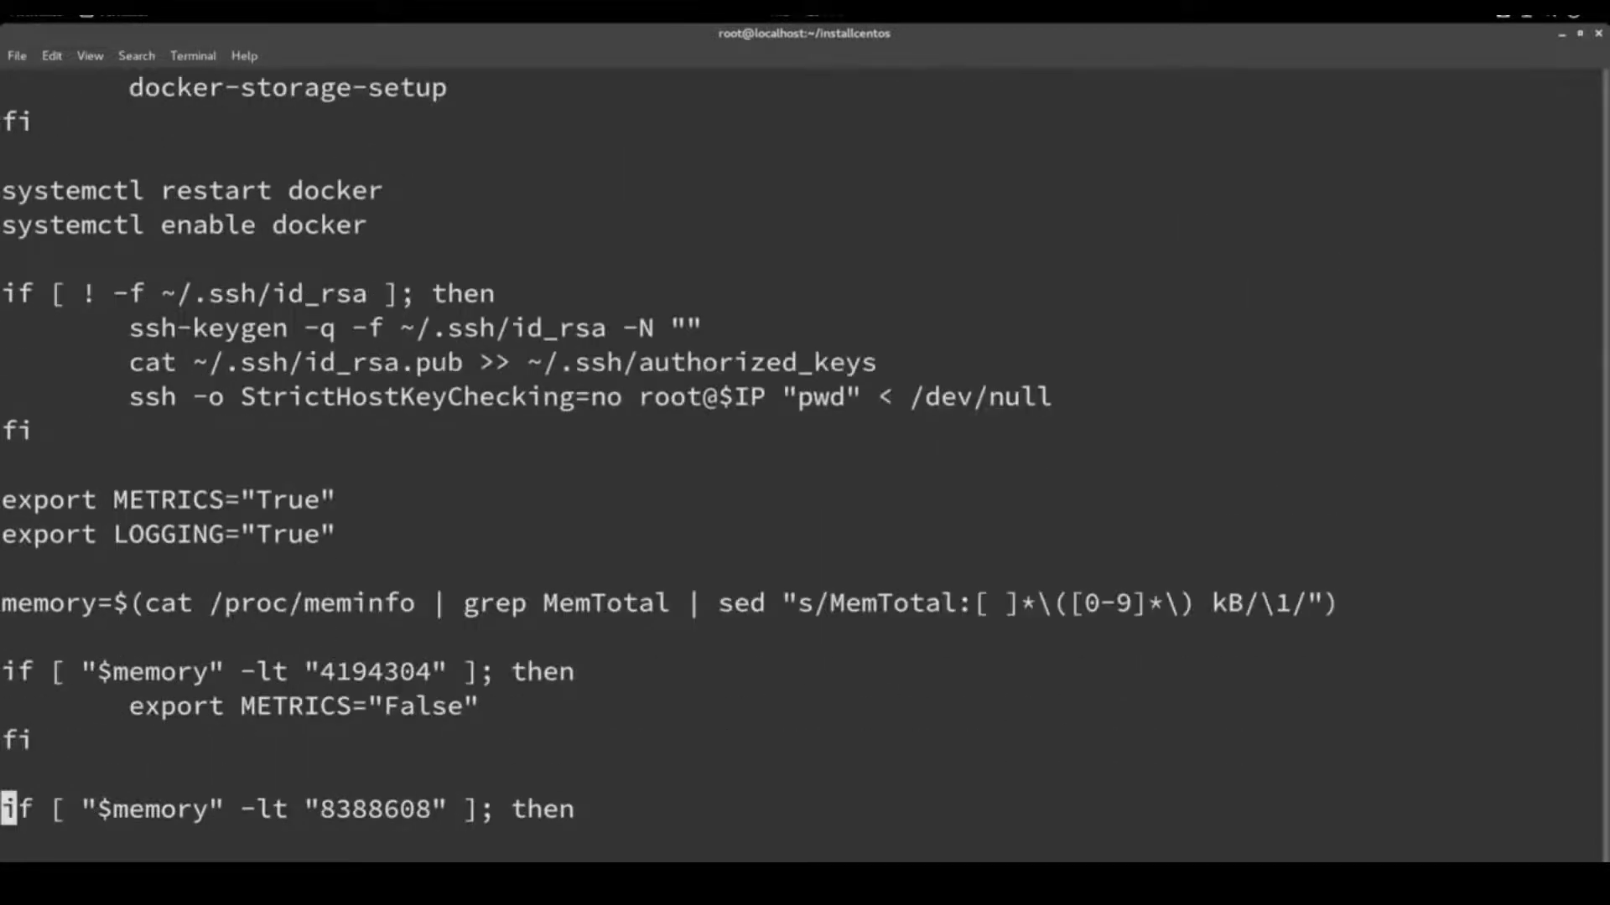
{"action": "key", "text": "Down"}
{"action": "key", "text": "Down"}
{"action": "key", "text": "Down"}
{"action": "key", "text": "Down"}
{"action": "key", "text": "Down"}
{"action": "key", "text": "Down"}
{"action": "key", "text": "Down"}
{"action": "key", "text": "Down"}
{"action": "key", "text": "Down"}
{"action": "key", "text": "Down"}
{"action": "key", "text": "Down"}
{"action": "key", "text": "Down"}
{"action": "key", "text": "Down"}
{"action": "key", "text": "Down"}
{"action": "key", "text": "Down"}
{"action": "key", "text": "Down"}
{"action": "key", "text": "Down"}
{"action": "key", "text": "Down"}
{"action": "key", "text": "Down"}
{"action": "key", "text": "Down"}
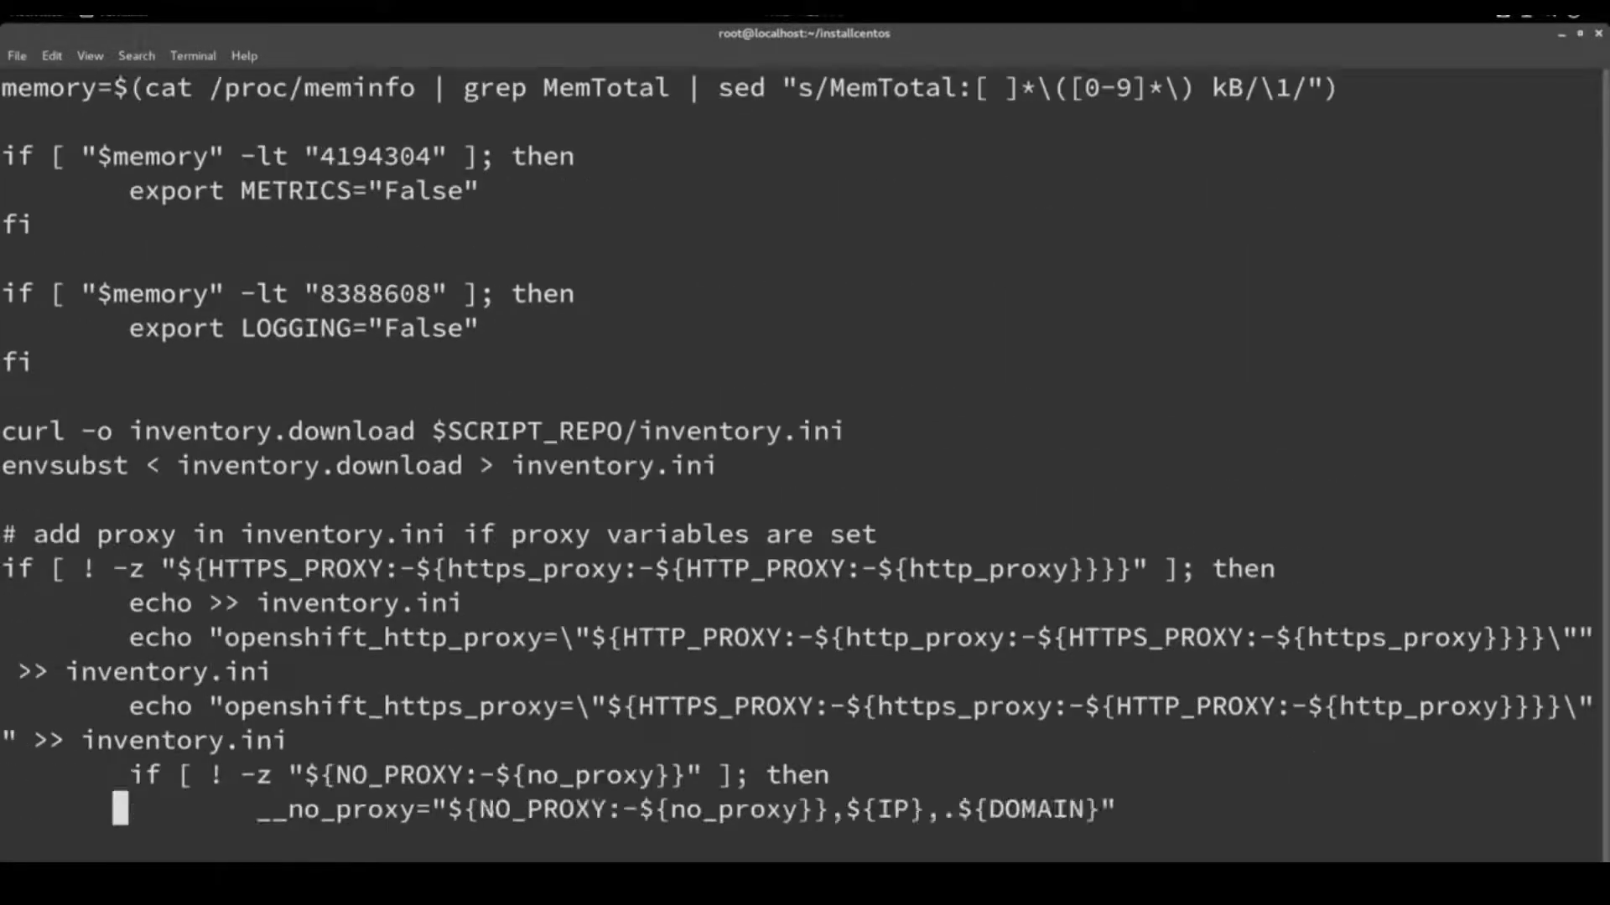
{"action": "key", "text": "Down"}
{"action": "key", "text": "Down"}
{"action": "key", "text": "Down"}
{"action": "key", "text": "Down"}
{"action": "key", "text": "Down"}
{"action": "key", "text": "Down"}
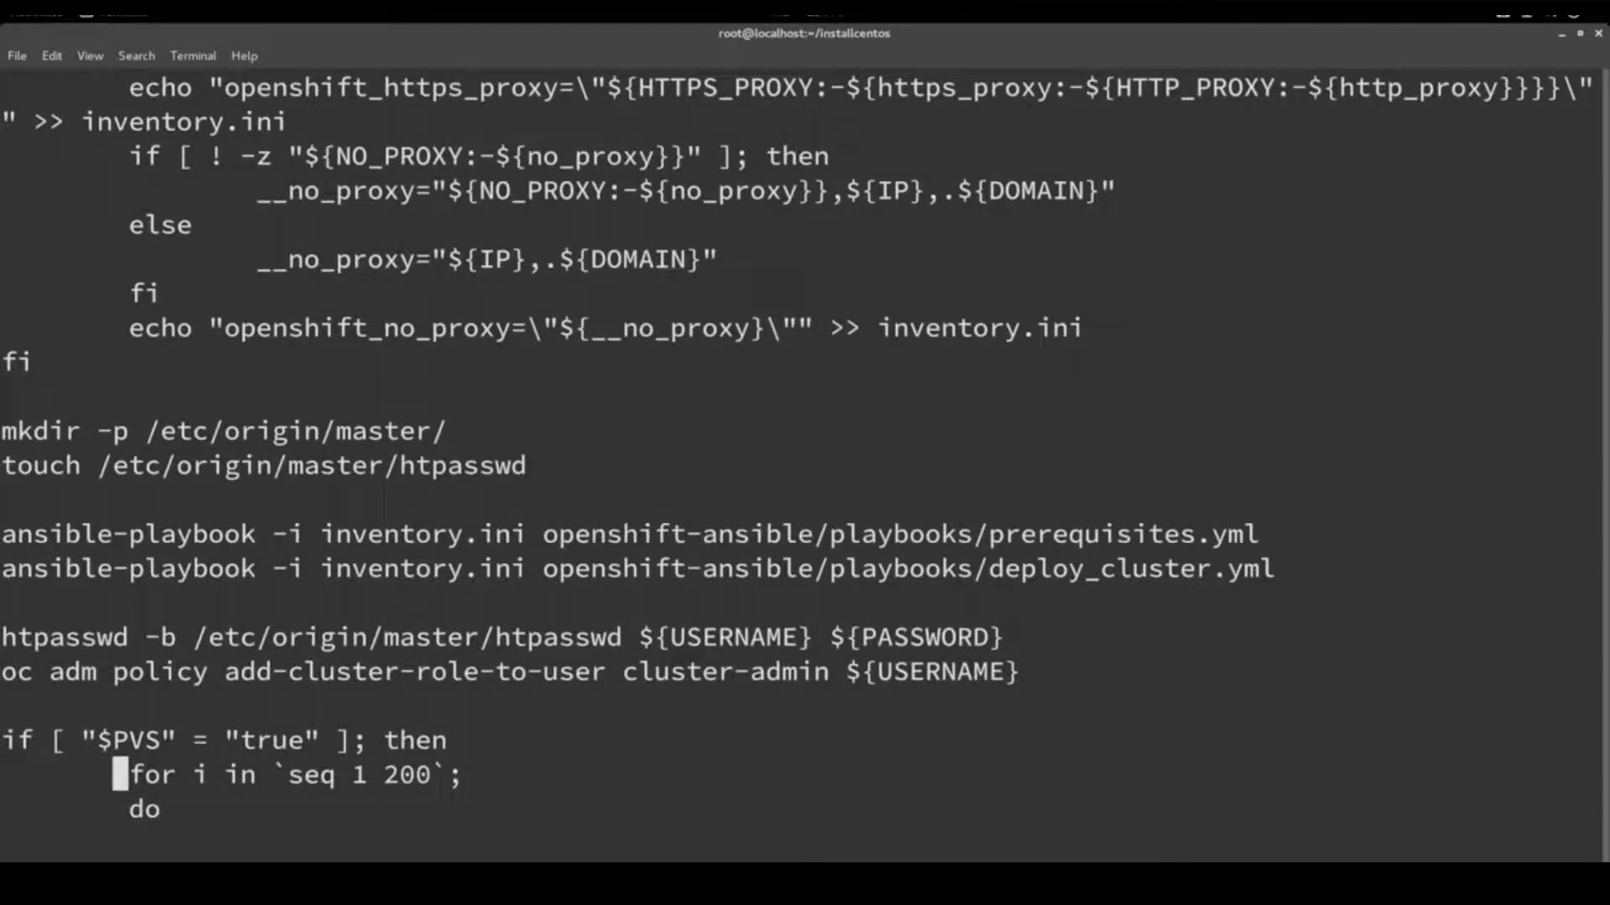
{"action": "key", "text": "Up"}
{"action": "key", "text": "Up"}
{"action": "key", "text": "Up"}
{"action": "key", "text": "Up"}
{"action": "key", "text": "Up"}
{"action": "key", "text": "Up"}
{"action": "type", "text": ":q"}
{"action": "key", "text": "Return"}
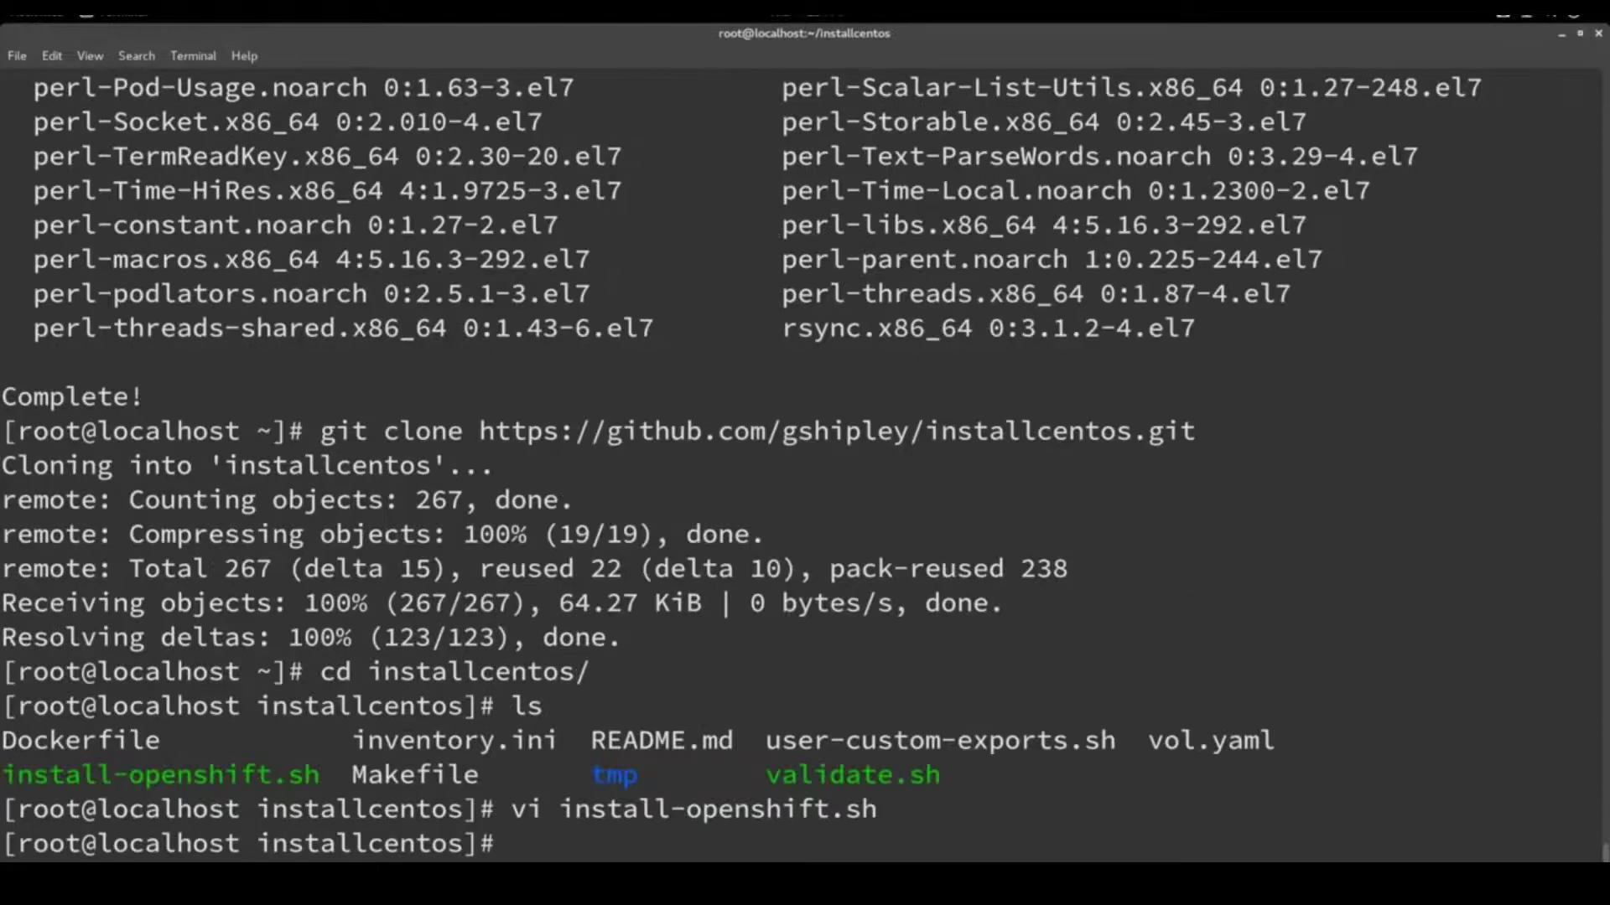
{"action": "key", "text": "ctrl+l"}
Run install-openshift.sh with domain techdope.io plus the admin username and password
{"action": "type", "text": "./in"}
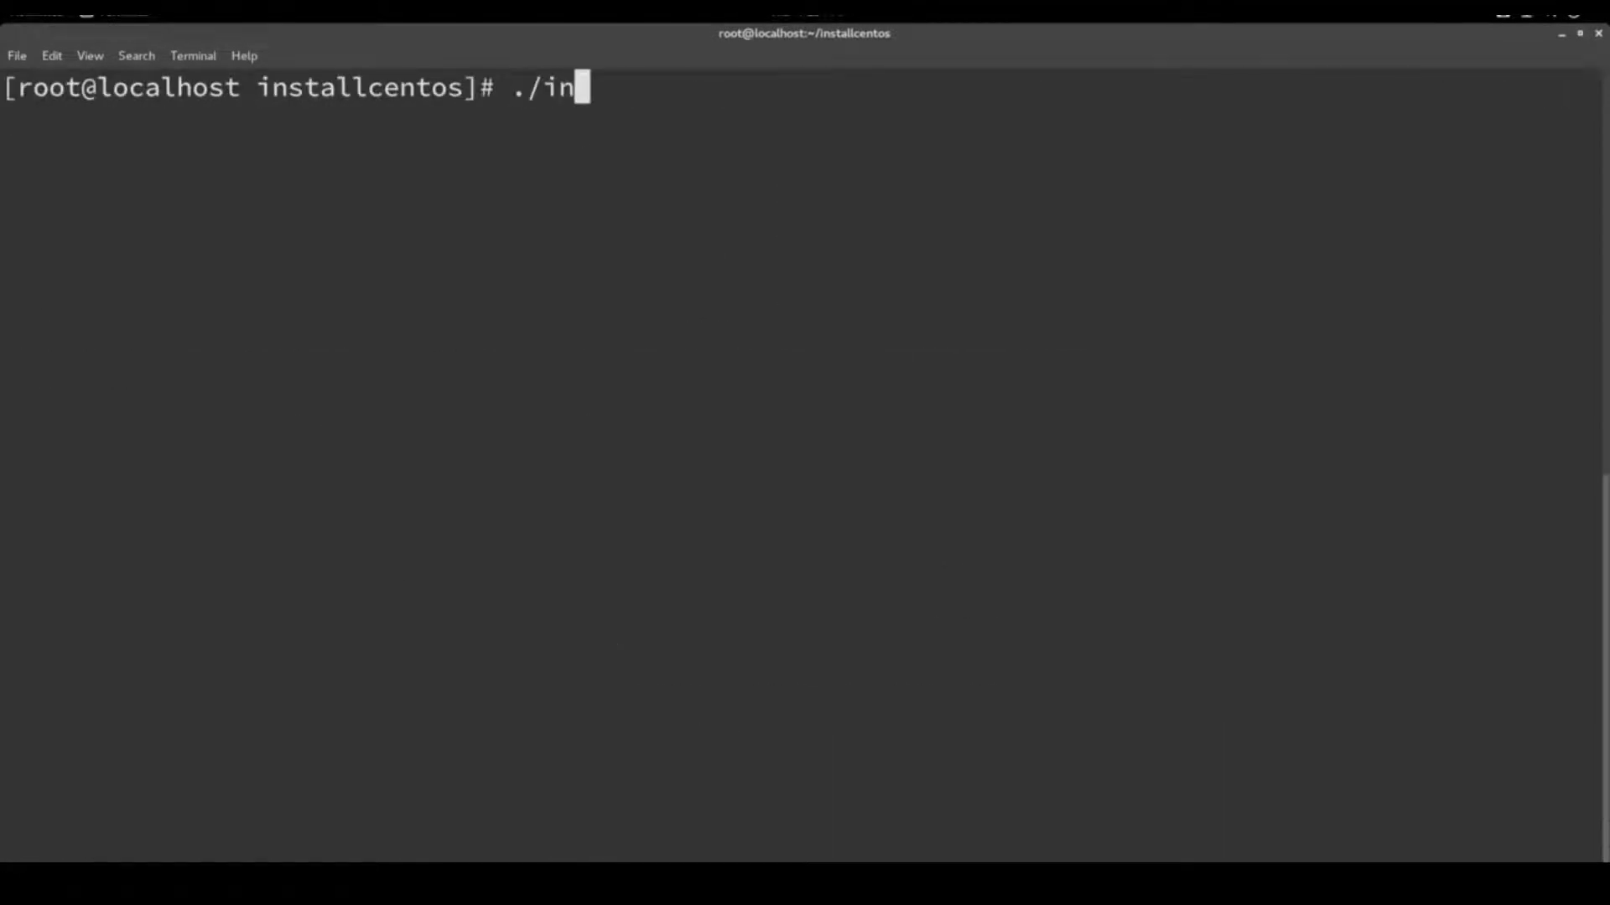
{"action": "key", "text": "Tab"}
{"action": "key", "text": "Return"}
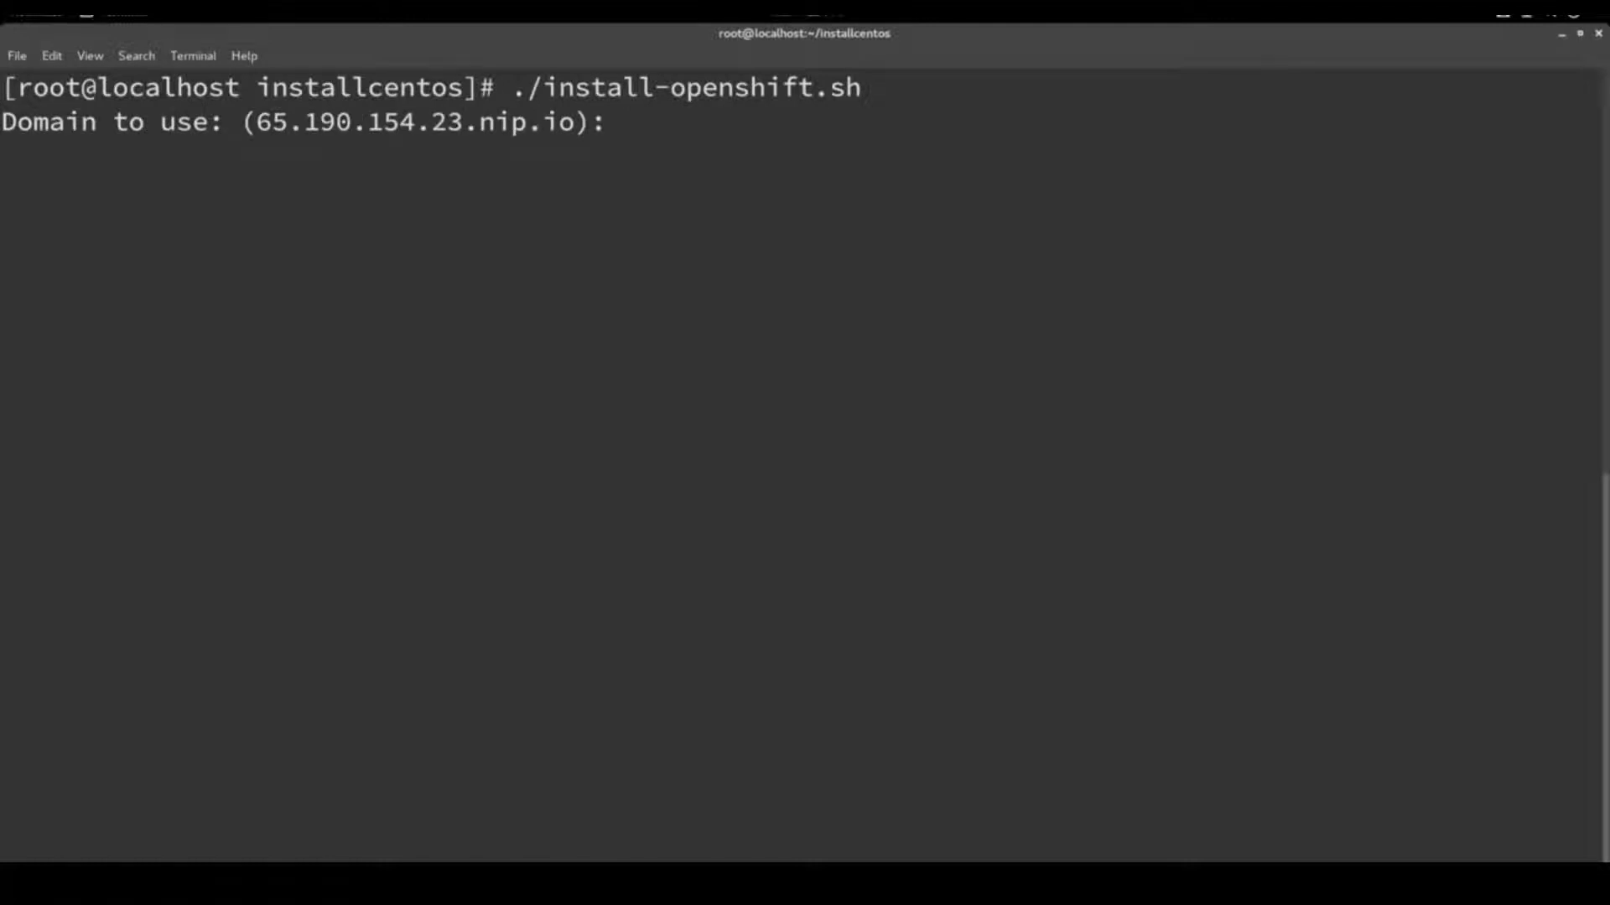
{"action": "type", "text": "techdope.io"}
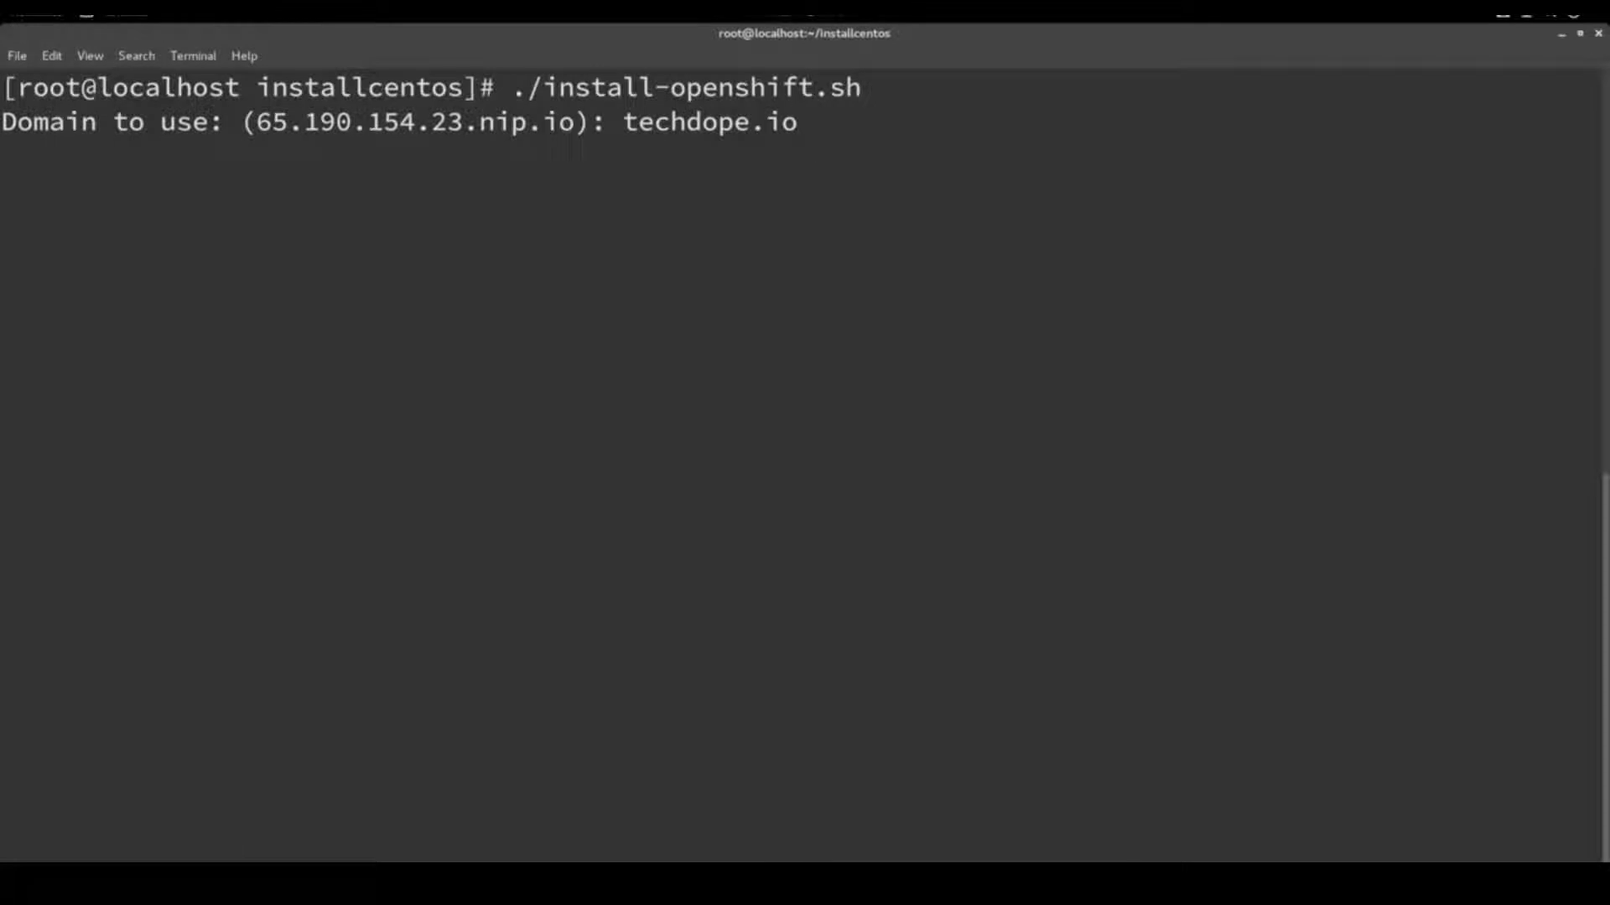
{"action": "key", "text": "Return"}
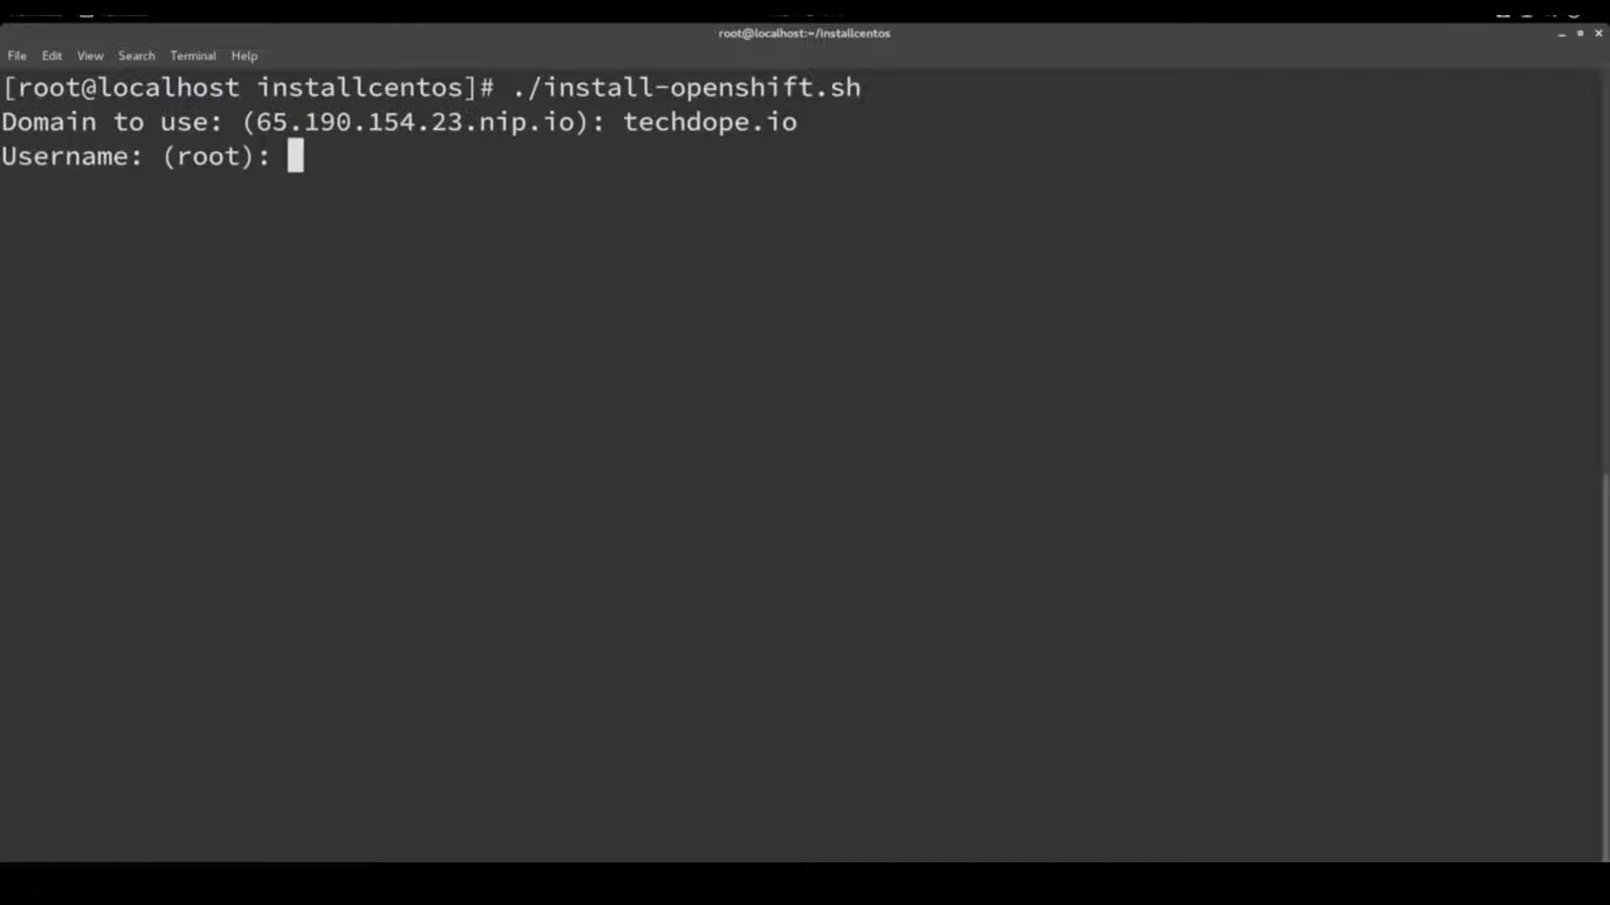
{"action": "type", "text": "gshipley"}
{"action": "key", "text": "Return"}
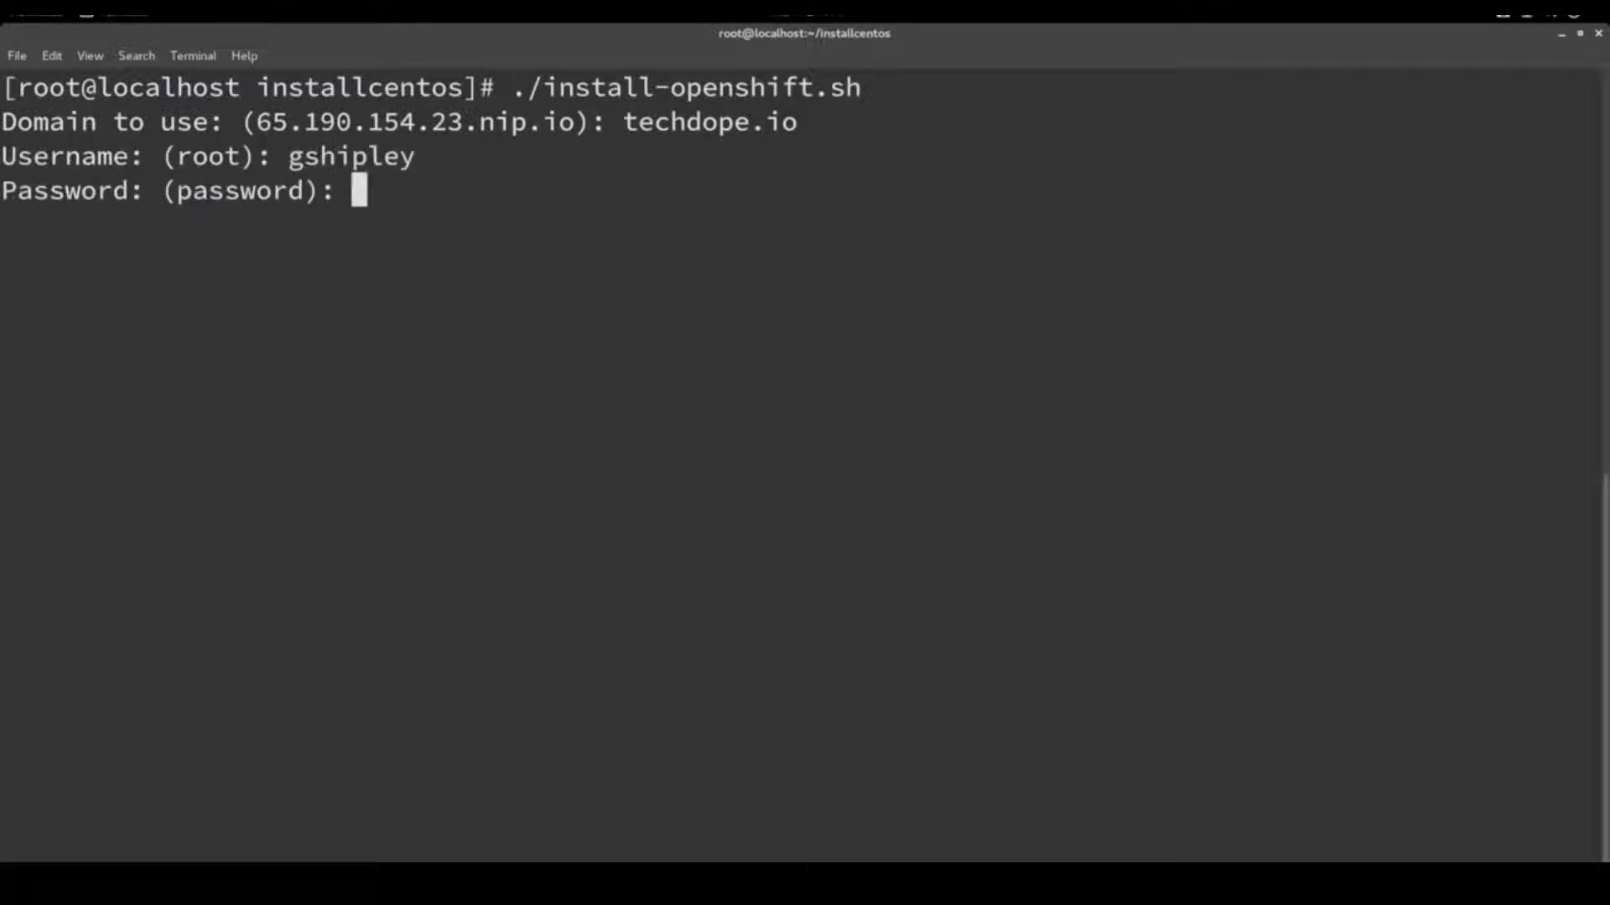
{"action": "type", "text": "password"}
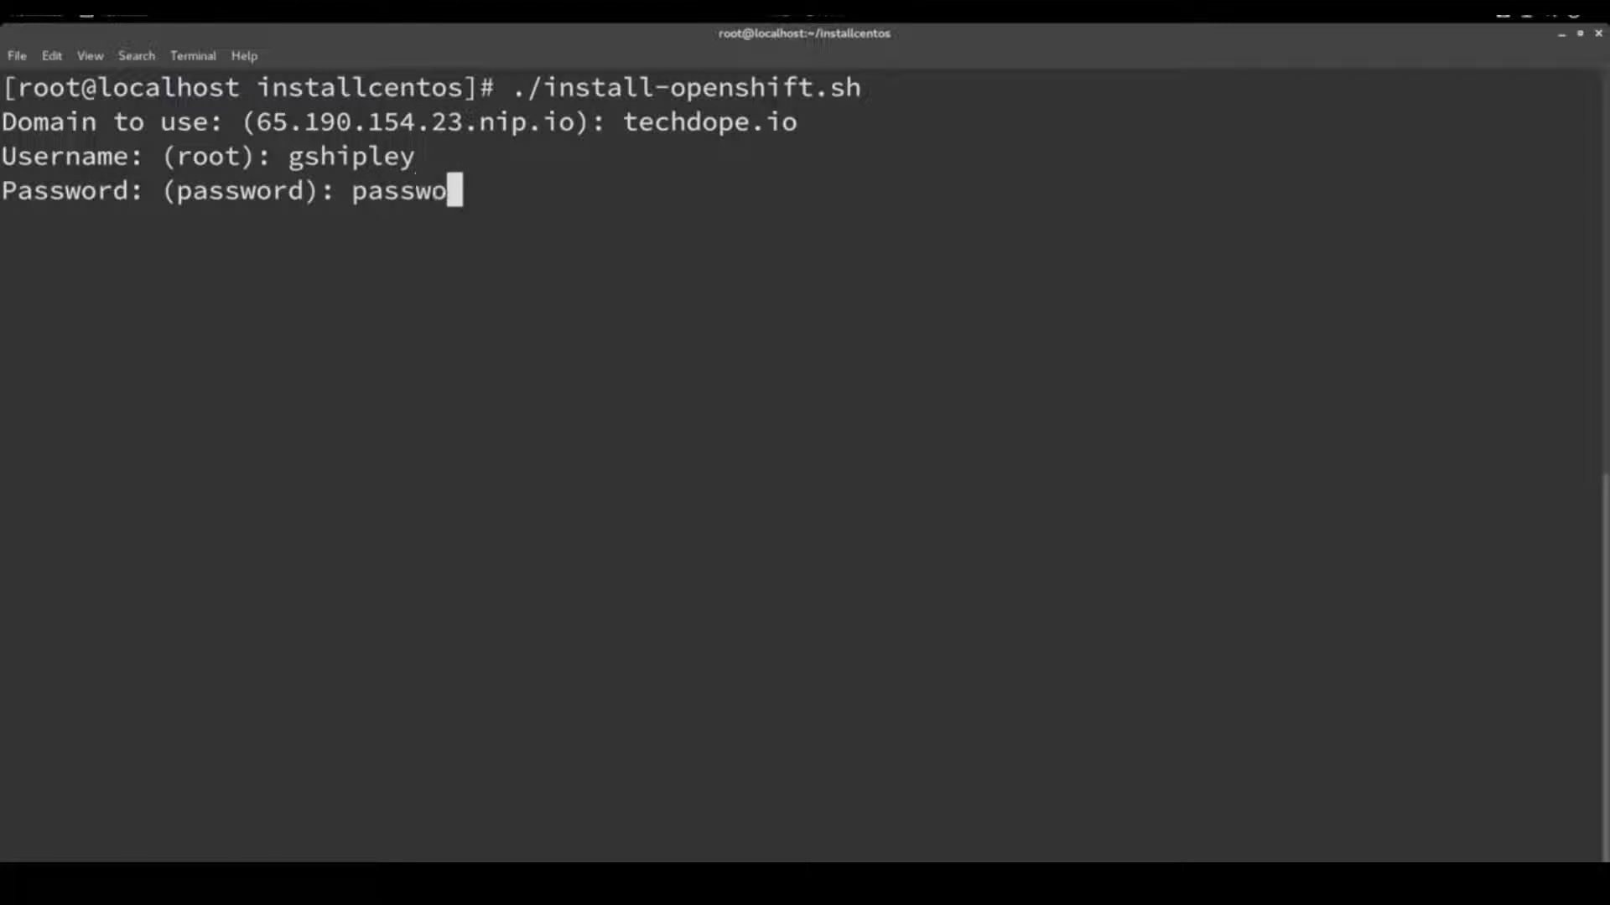
{"action": "key", "text": "Return"}
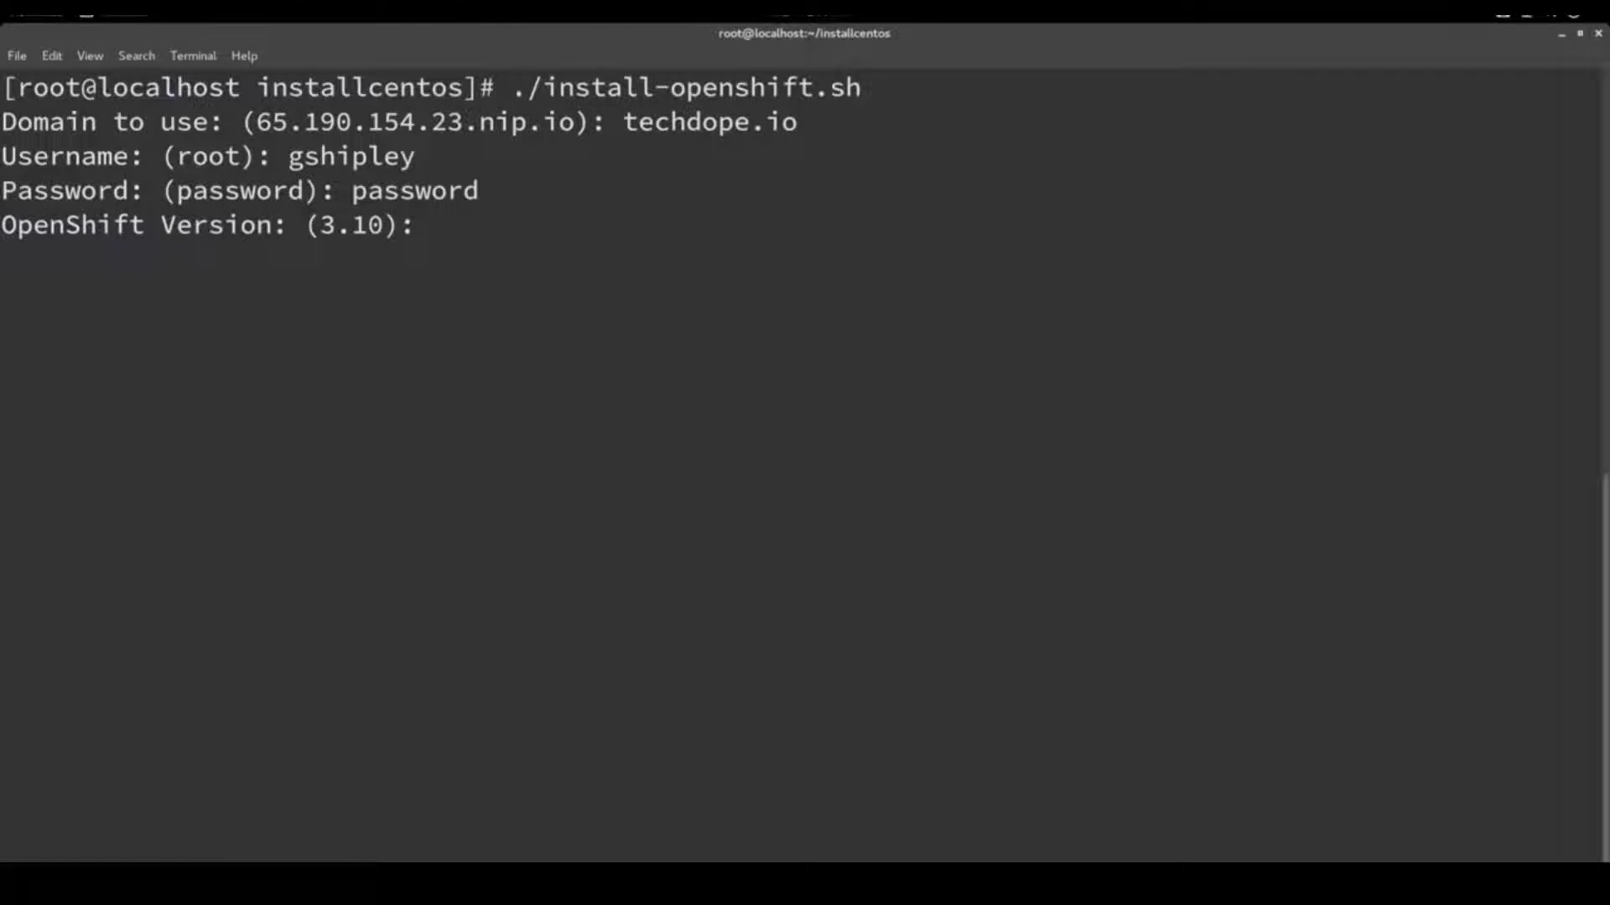
Accept the default OpenShift version 3.10, IP address and API port 8443
{"action": "key", "text": "Return"}
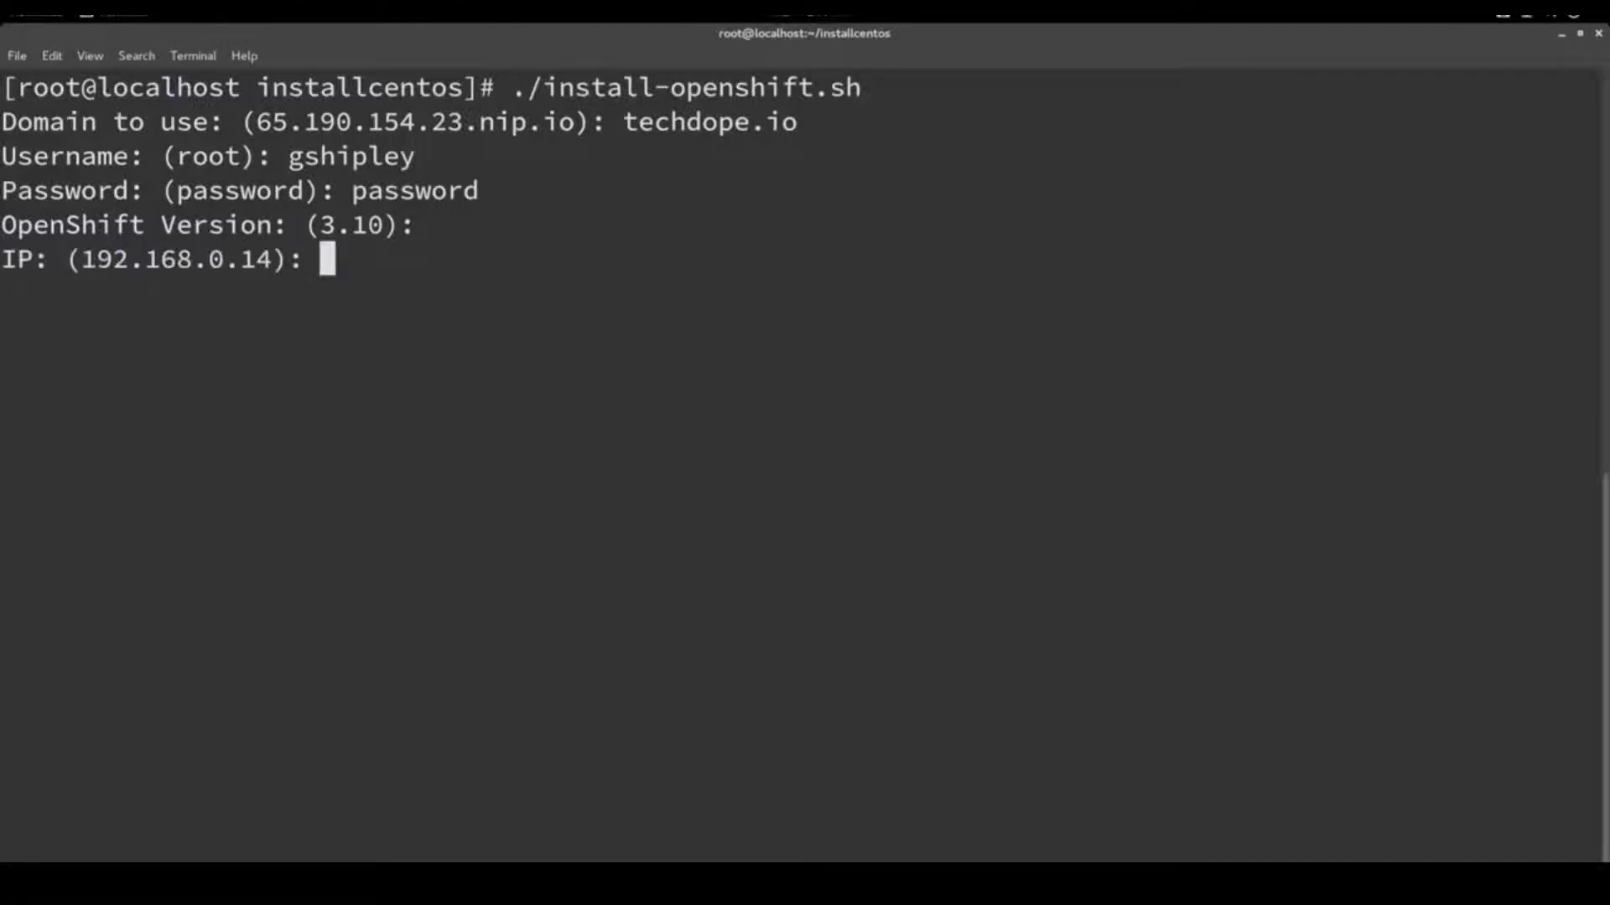
{"action": "key", "text": "Return"}
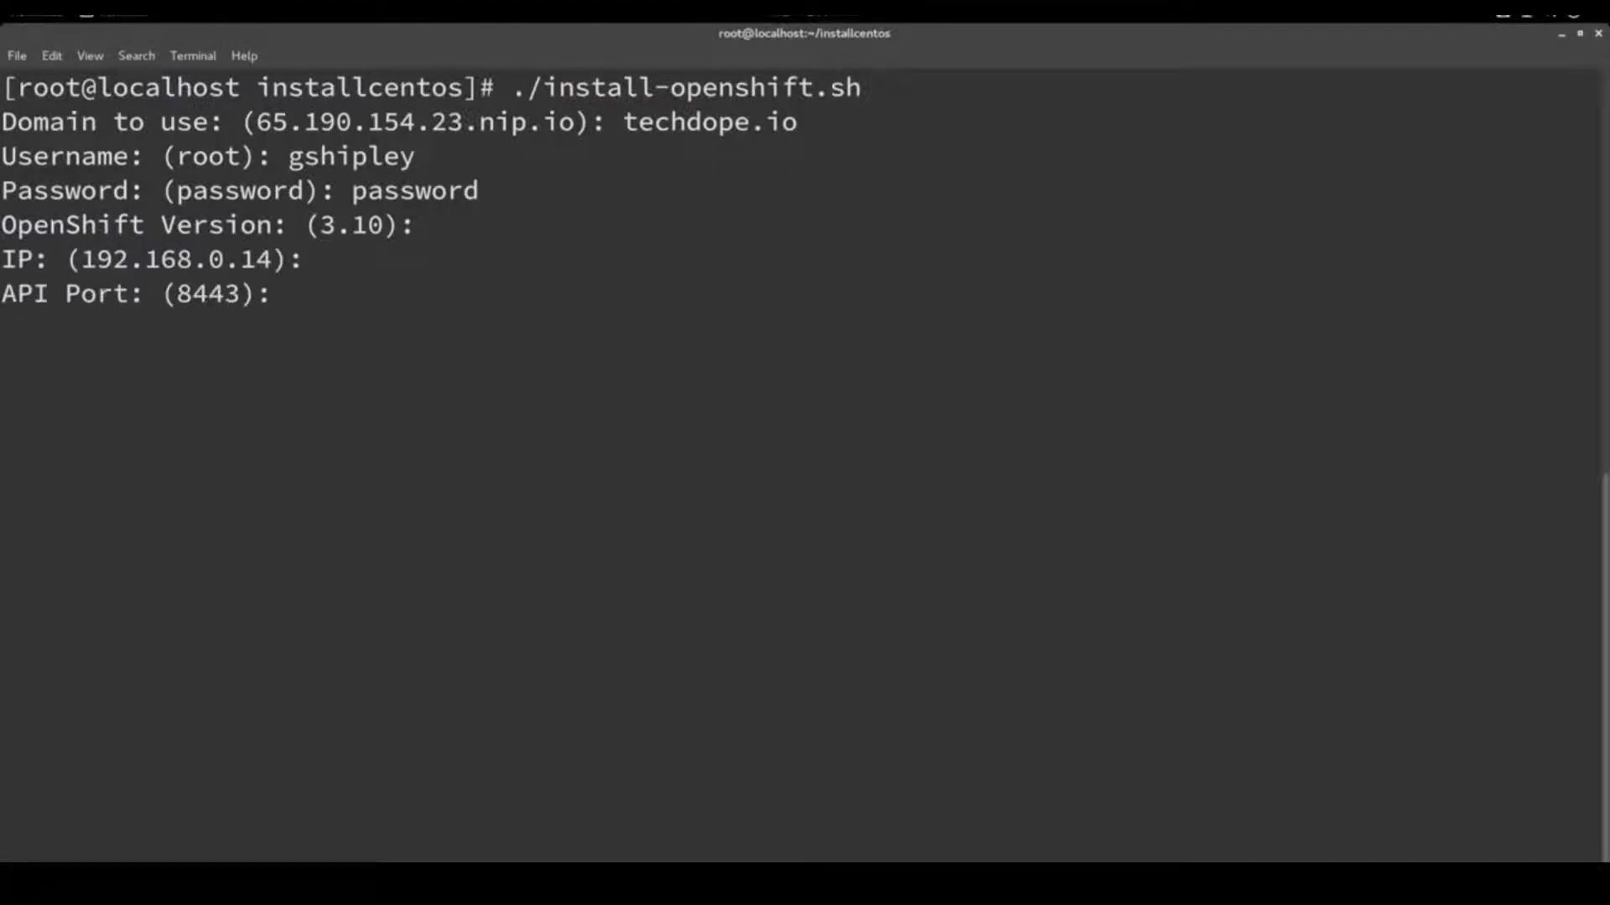
{"action": "key", "text": "Return"}
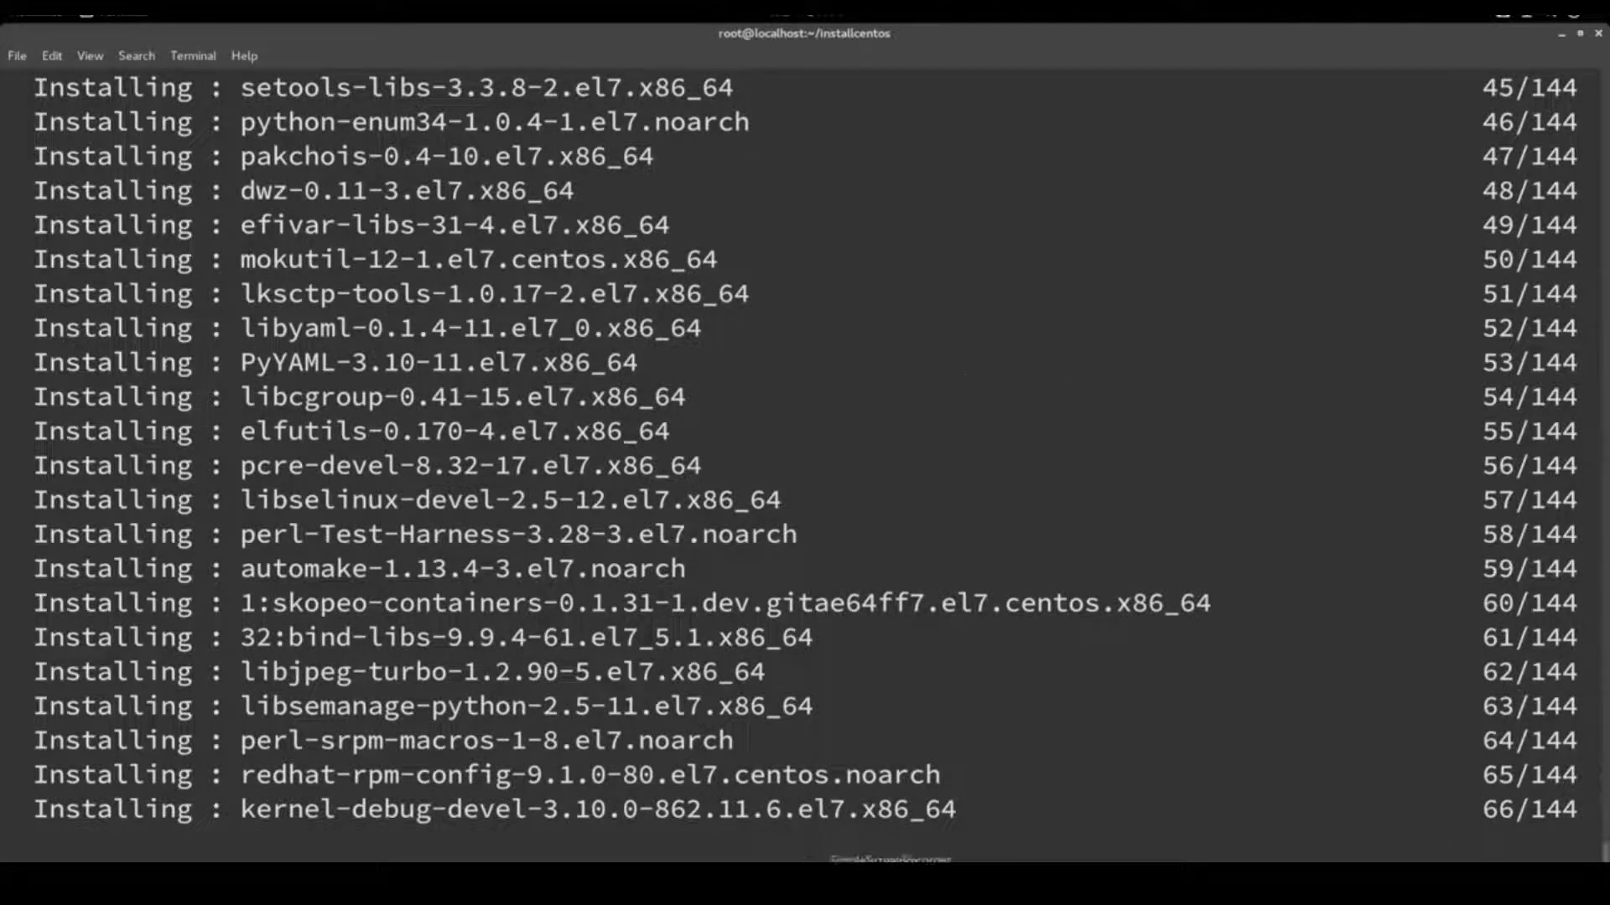
Bring the terminal back to the front while the OpenShift install runs to a successful login
{"action": "left_click", "coordinate": [1502, 13]}
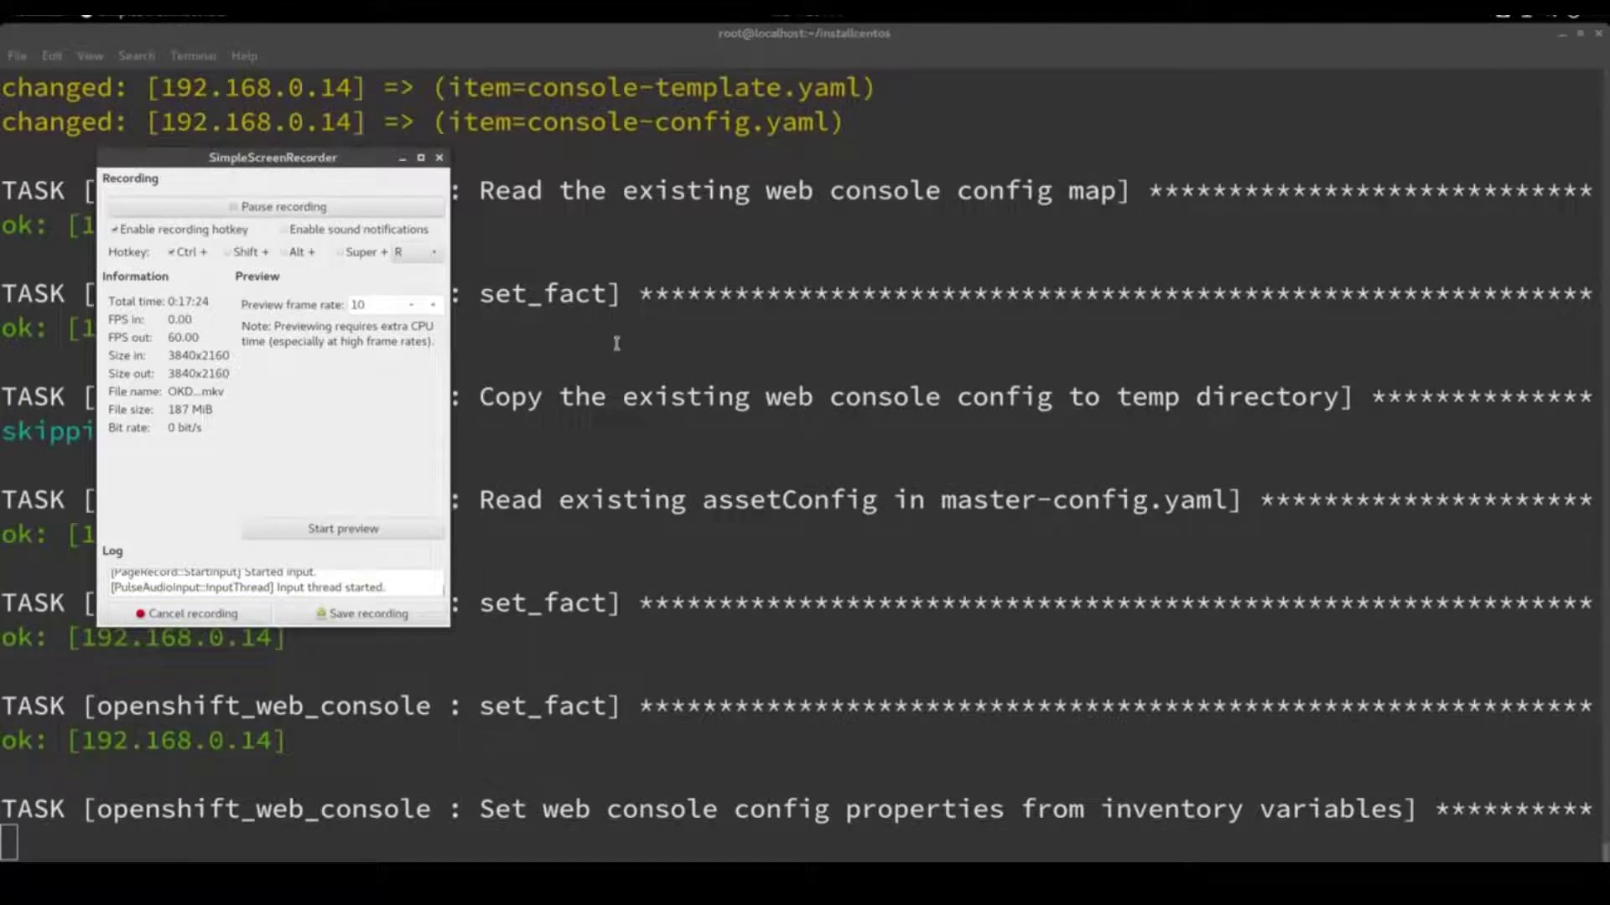
{"action": "left_click", "coordinate": [624, 327]}
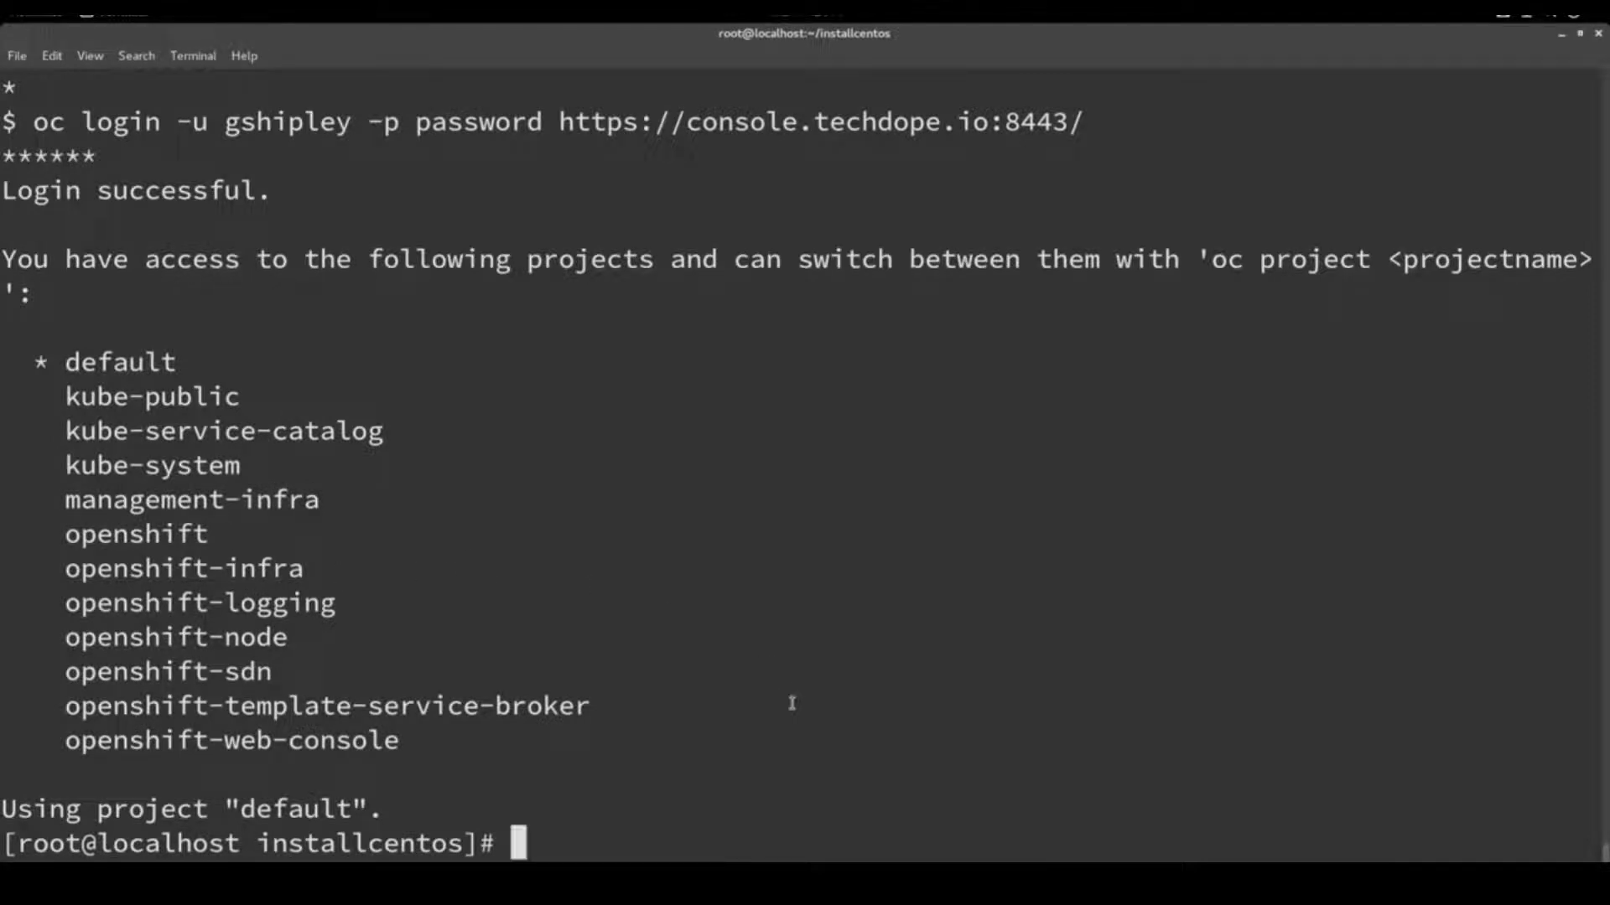
{"action": "left_click", "coordinate": [859, 887]}
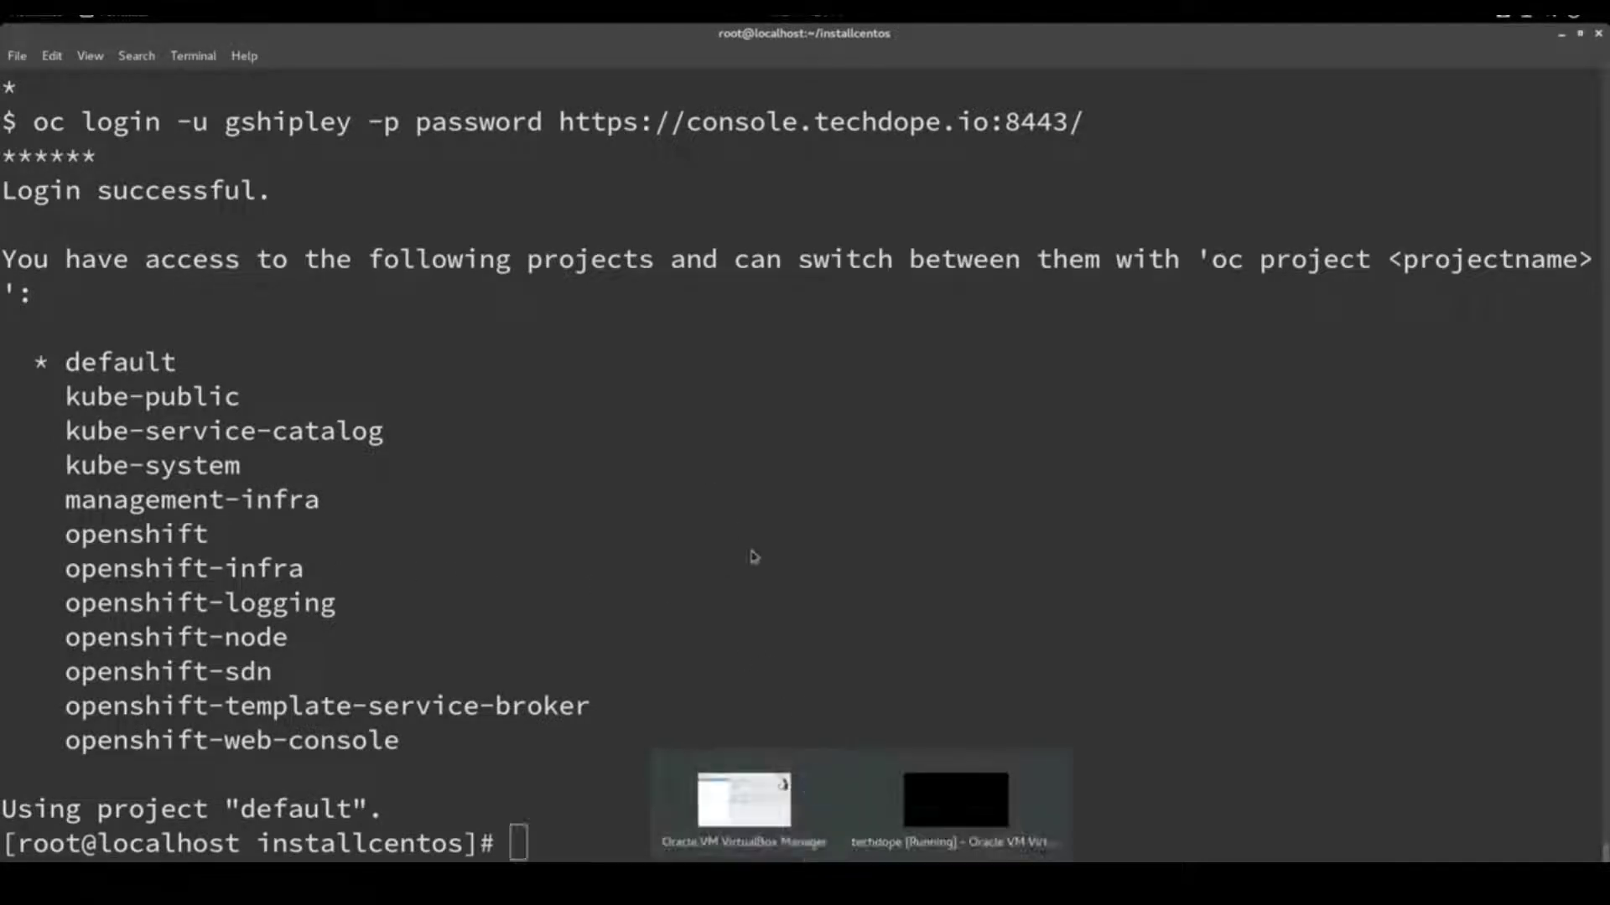
{"action": "left_click", "coordinate": [728, 790]}
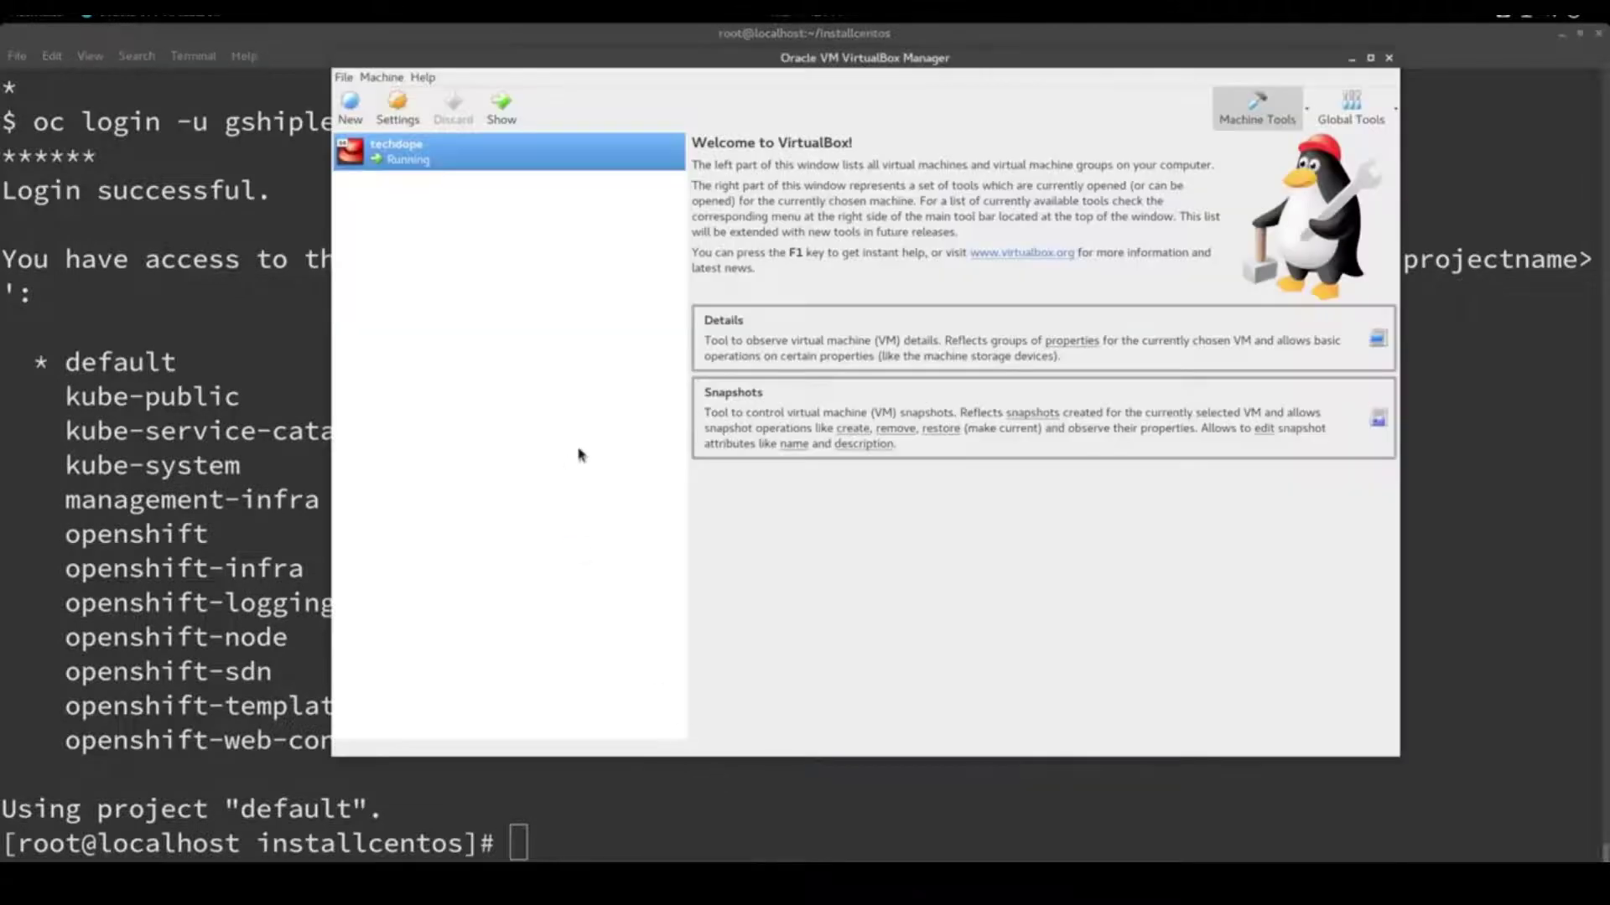
{"action": "right_click", "coordinate": [431, 162]}
{"action": "left_click", "coordinate": [457, 170]}
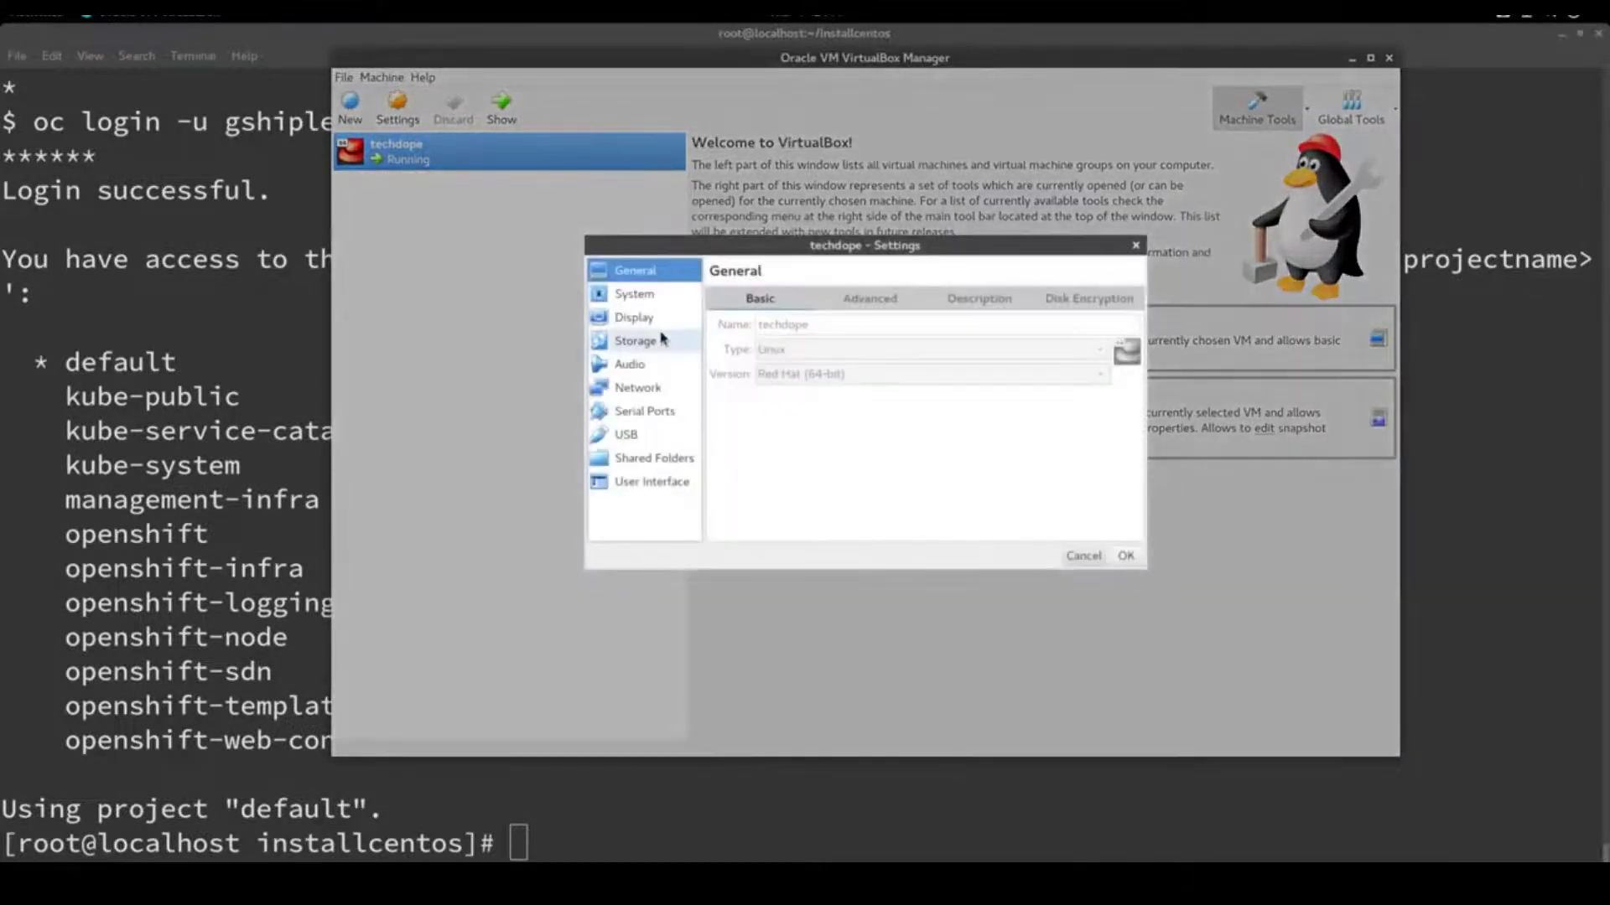
{"action": "left_click", "coordinate": [646, 297]}
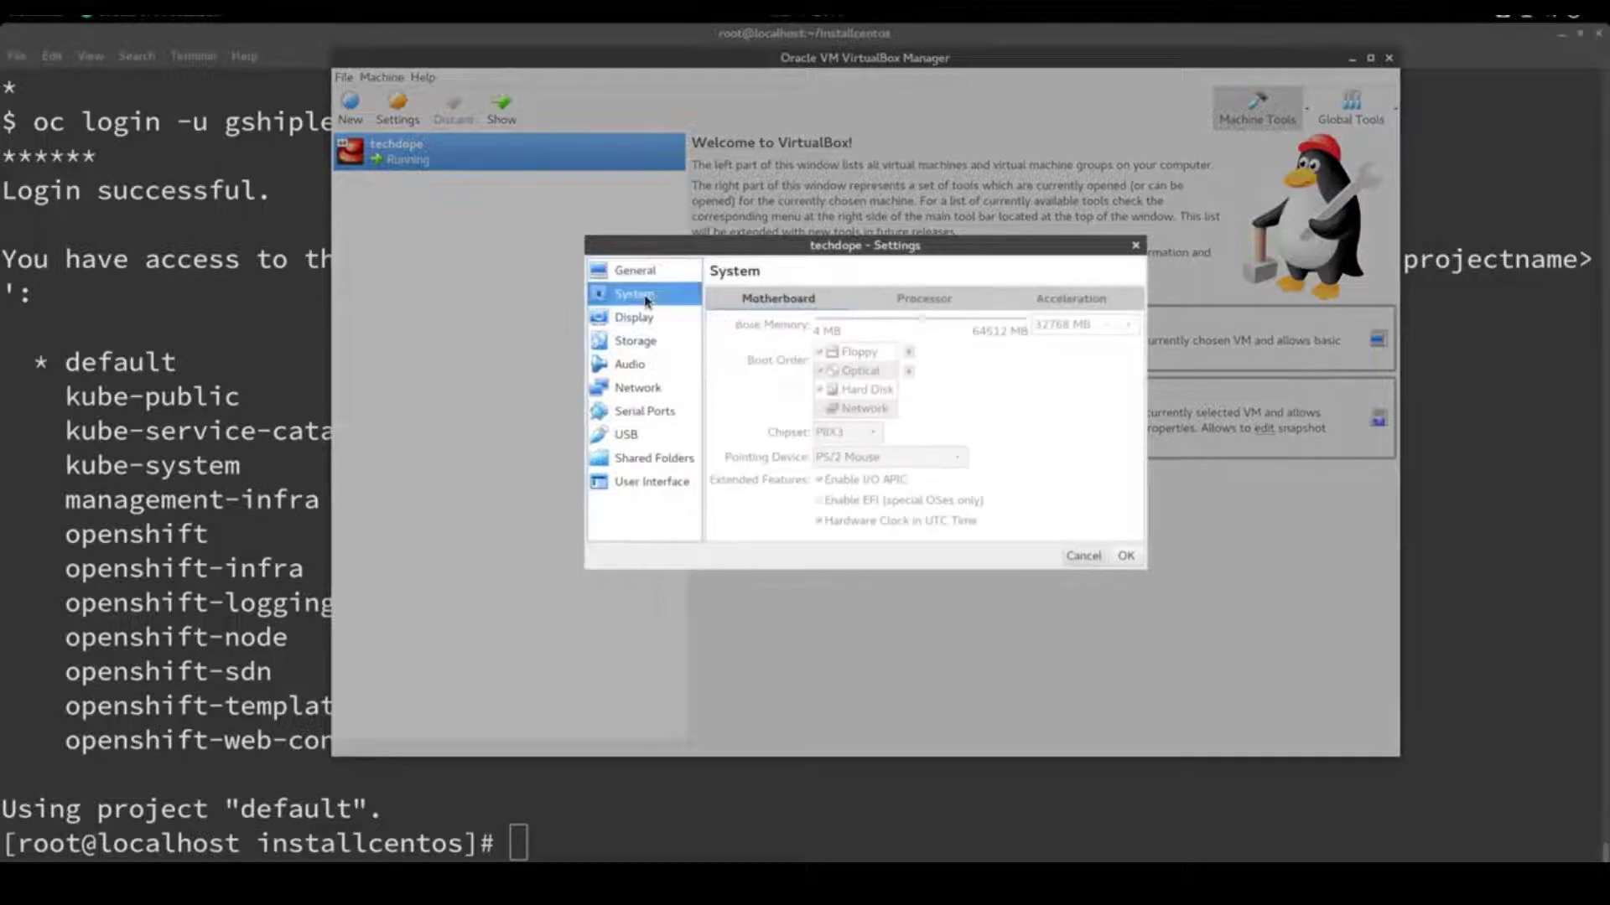
{"action": "left_click", "coordinate": [919, 303]}
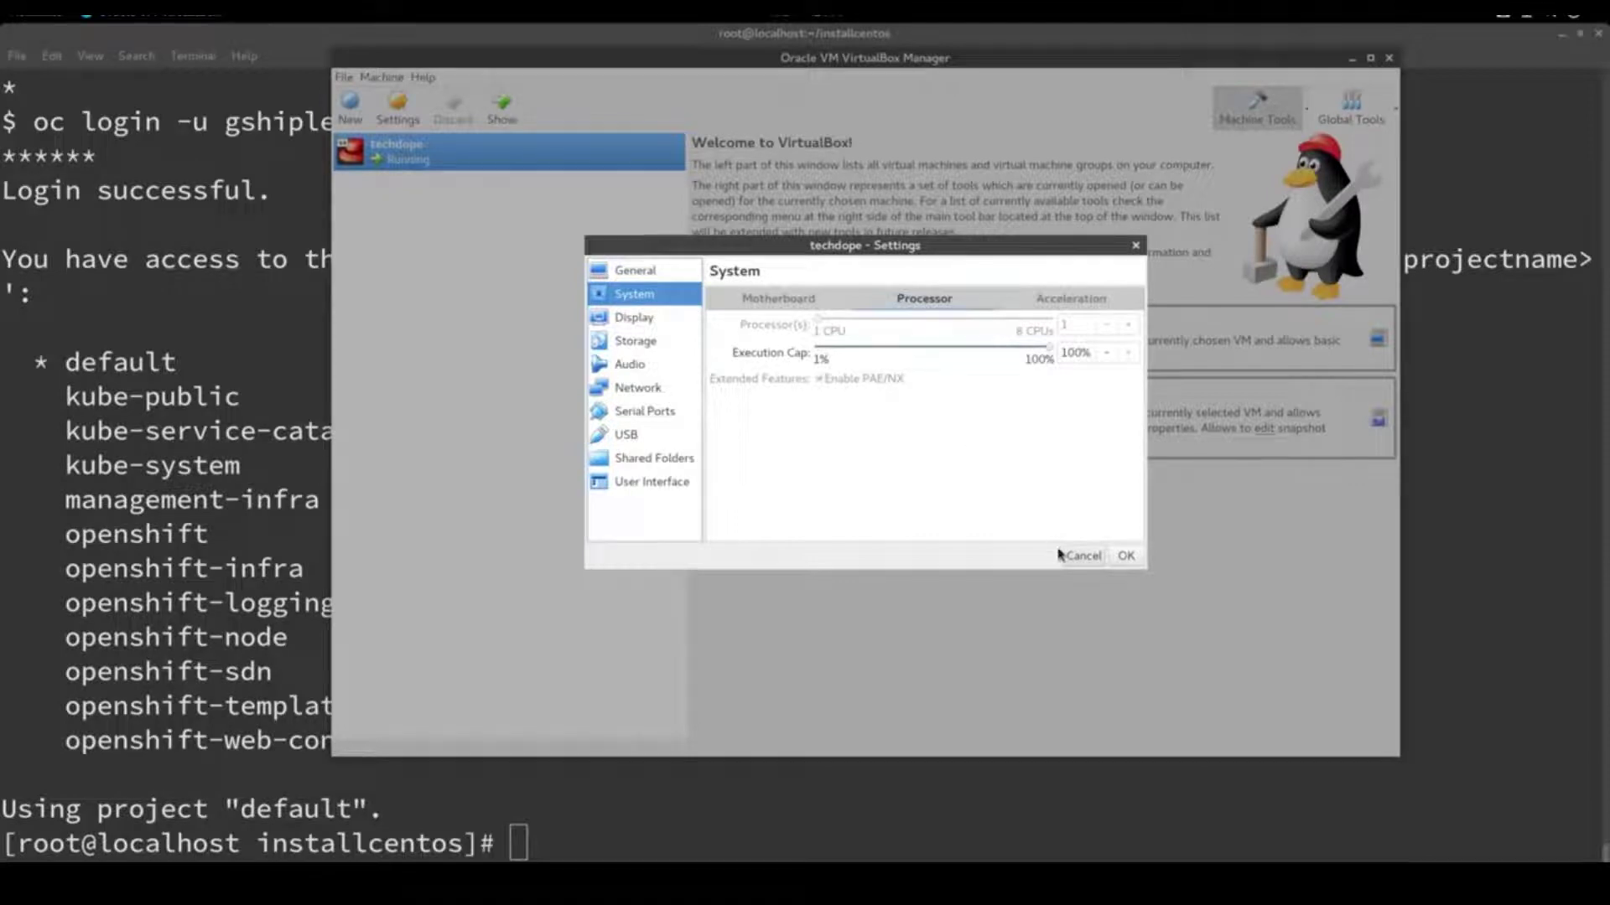
{"action": "left_click", "coordinate": [222, 550]}
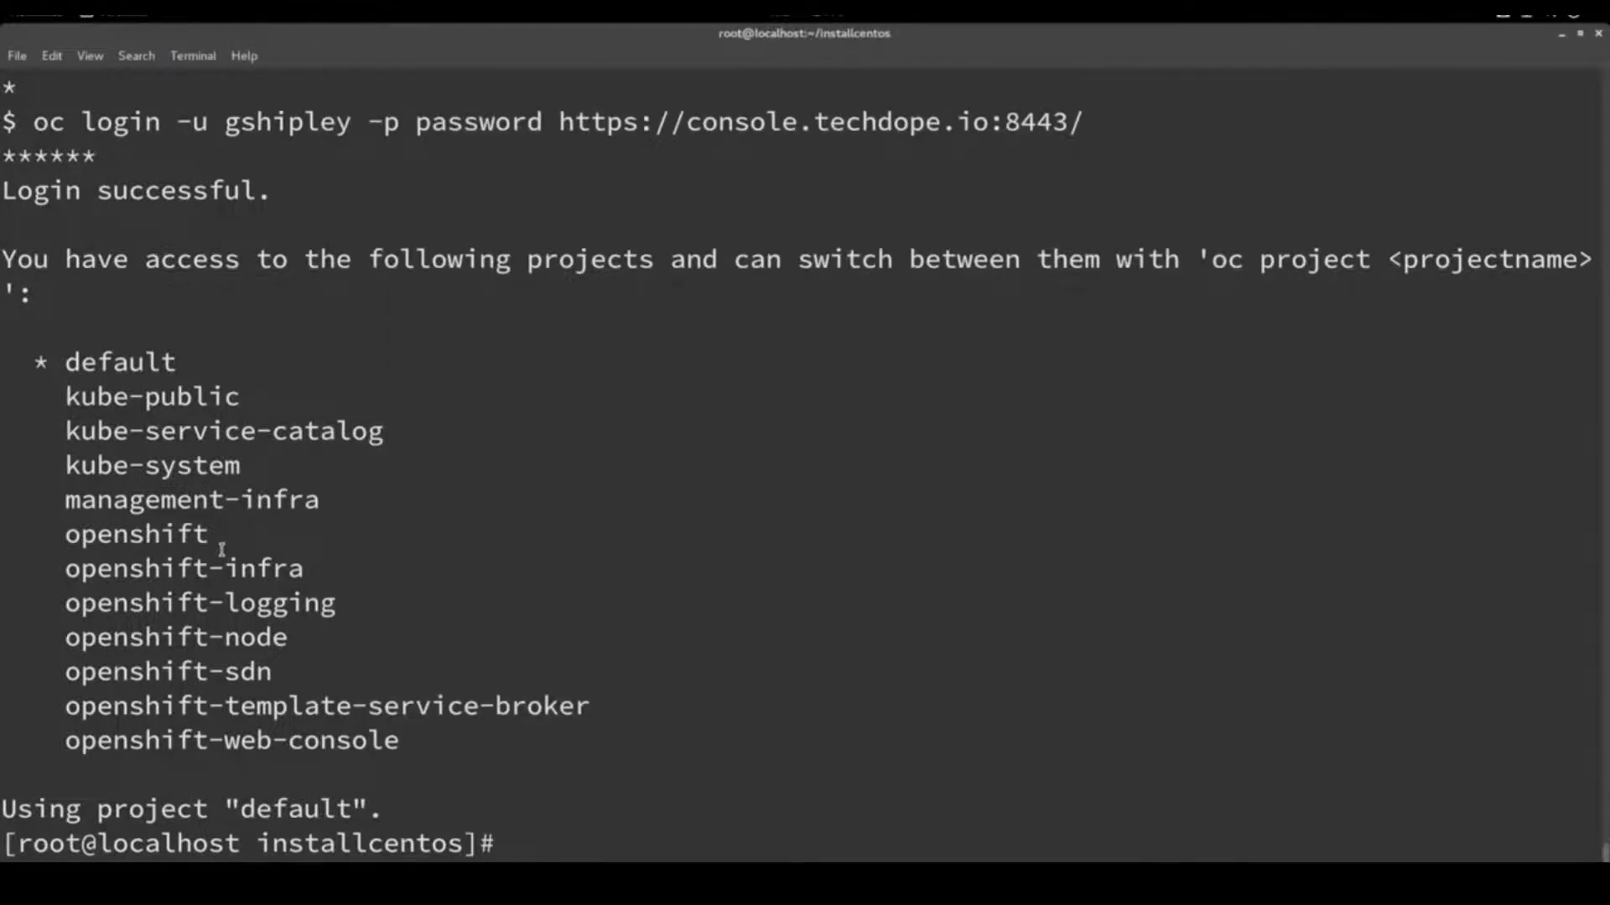
Copy the earlier oc login command and rerun it to log back in to the cluster
{"action": "key", "text": "super"}
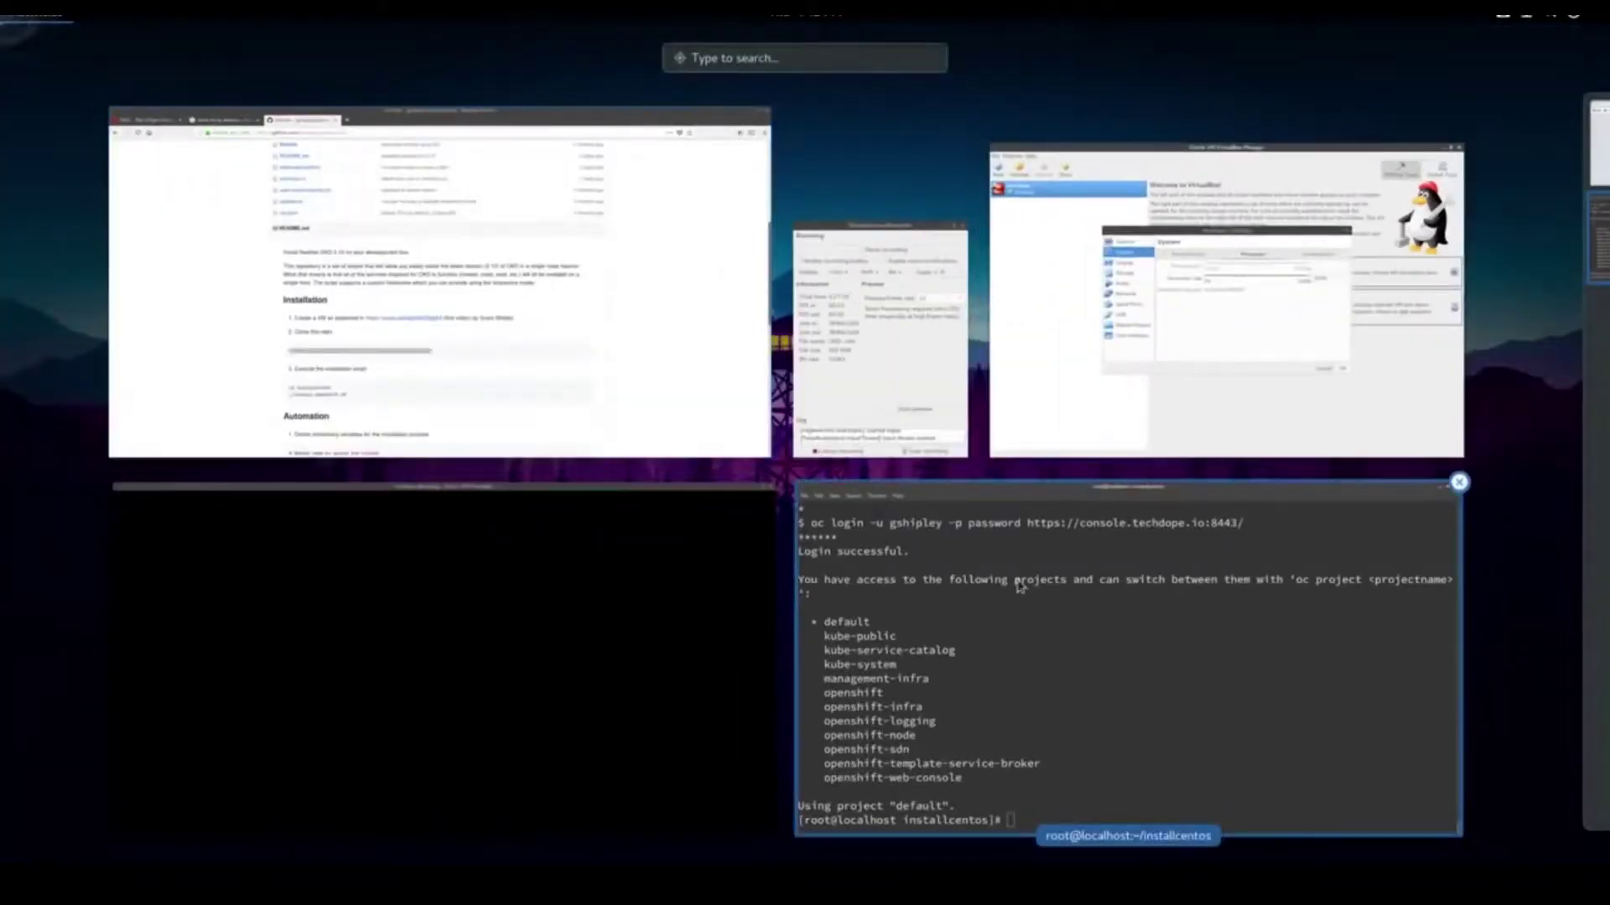
{"action": "left_click", "coordinate": [1020, 581]}
{"action": "left_click_drag", "start_coordinate": [33, 122], "coordinate": [1103, 114]}
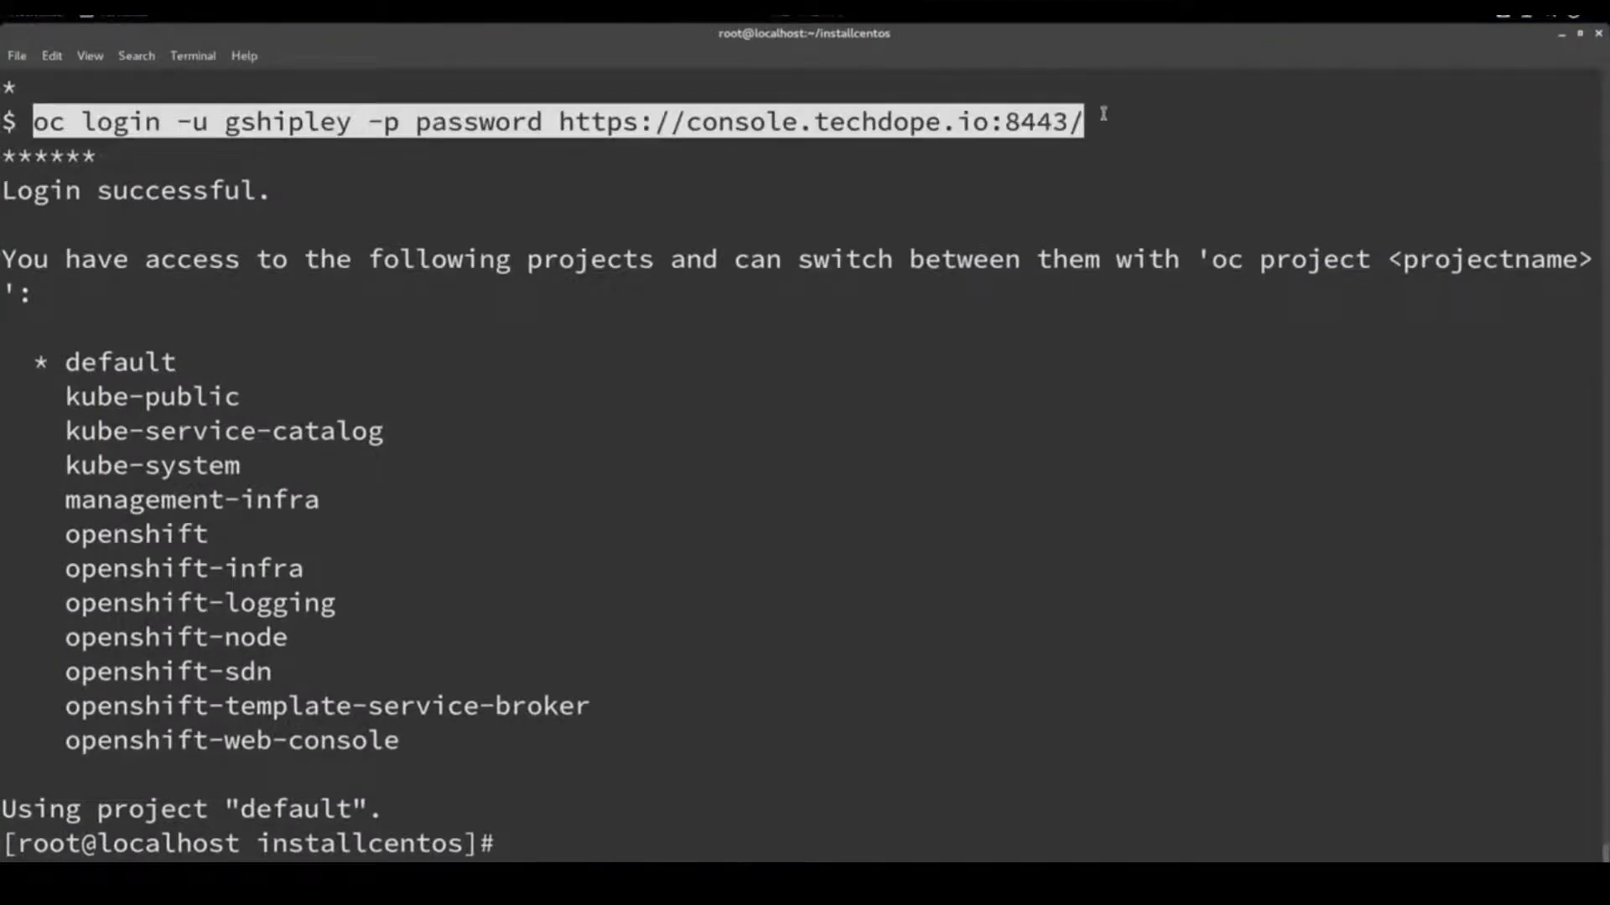
{"action": "right_click", "coordinate": [1058, 127]}
{"action": "left_click", "coordinate": [1115, 244]}
{"action": "left_click", "coordinate": [799, 546]}
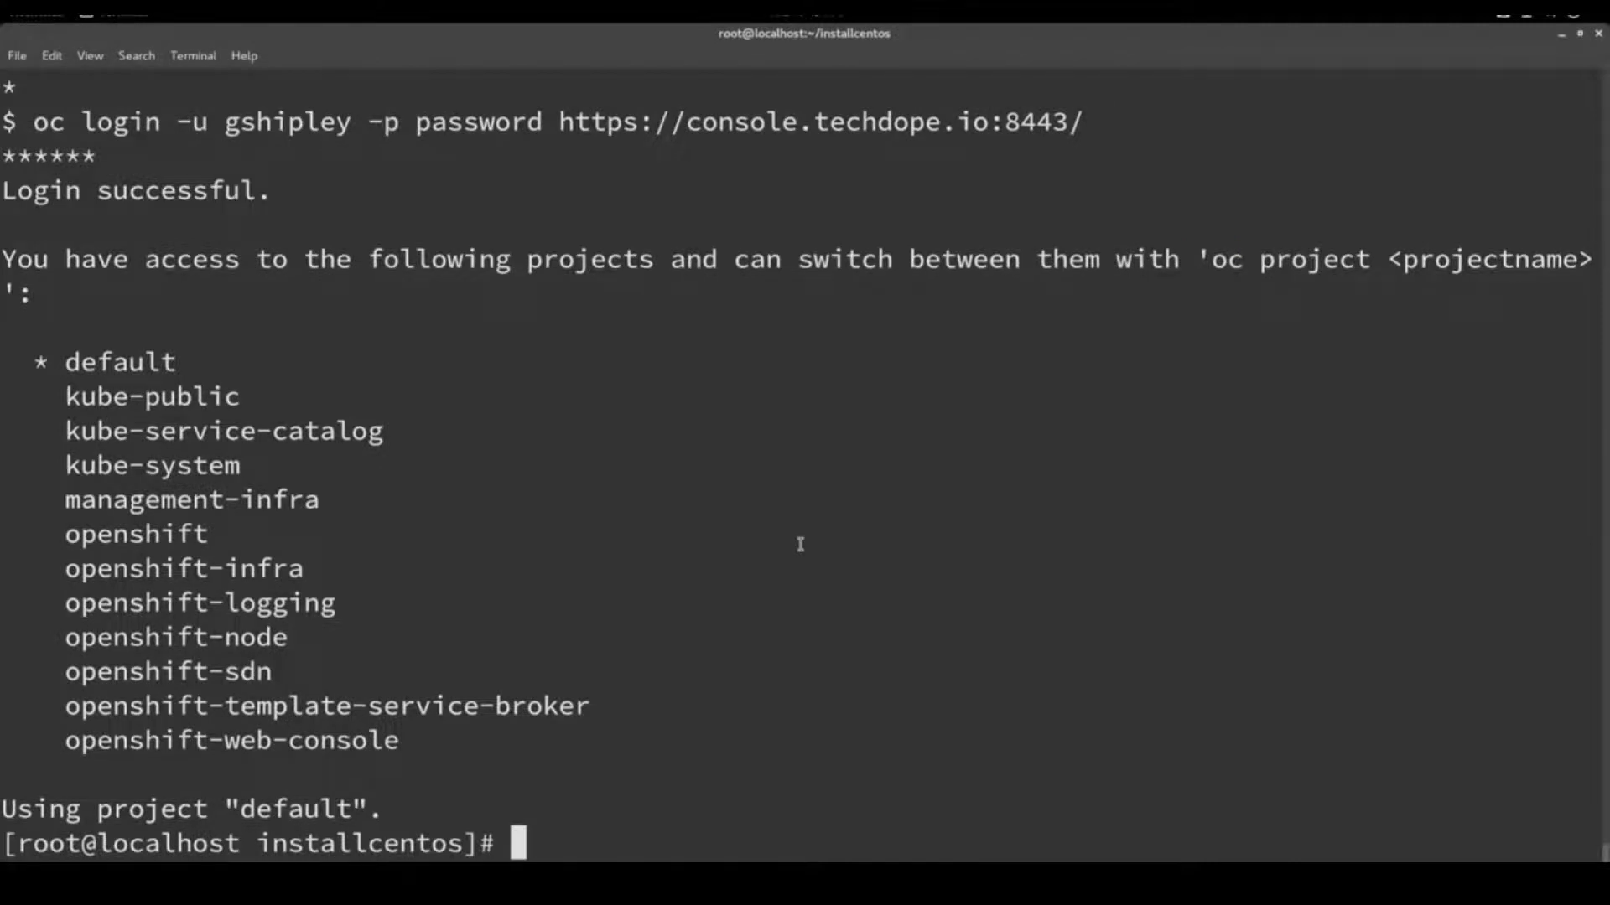
{"action": "key", "text": "ctrl+shift+v"}
{"action": "key", "text": "Return"}
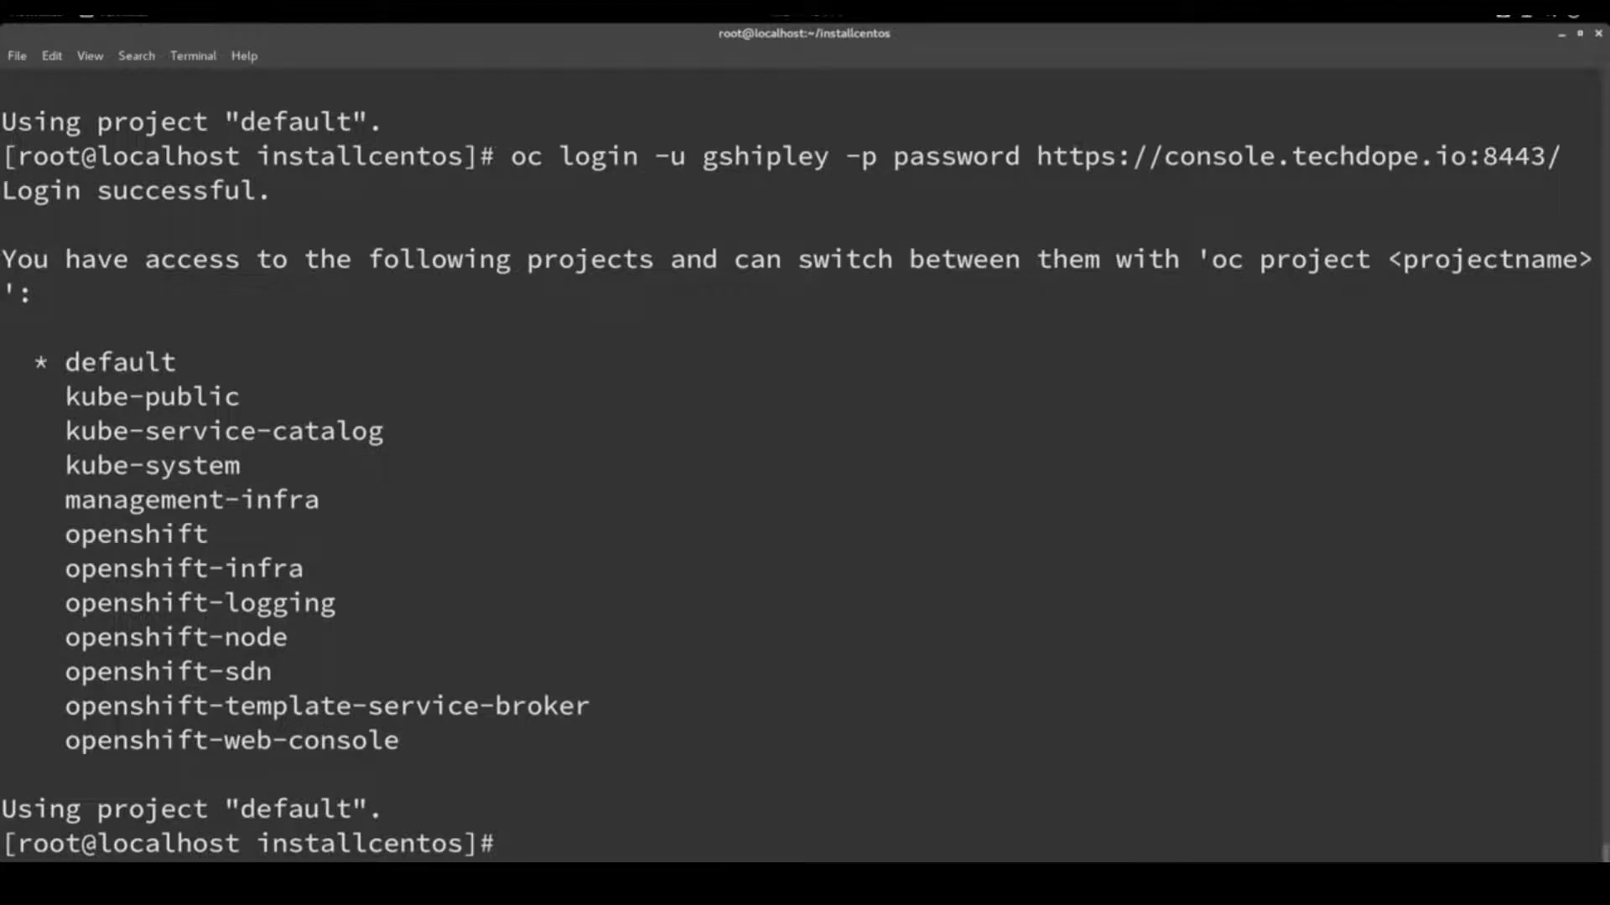
Move up with cd .. and create the demoproject project via oc new-project demoproject
{"action": "type", "text": "cd .."}
{"action": "key", "text": "Return"}
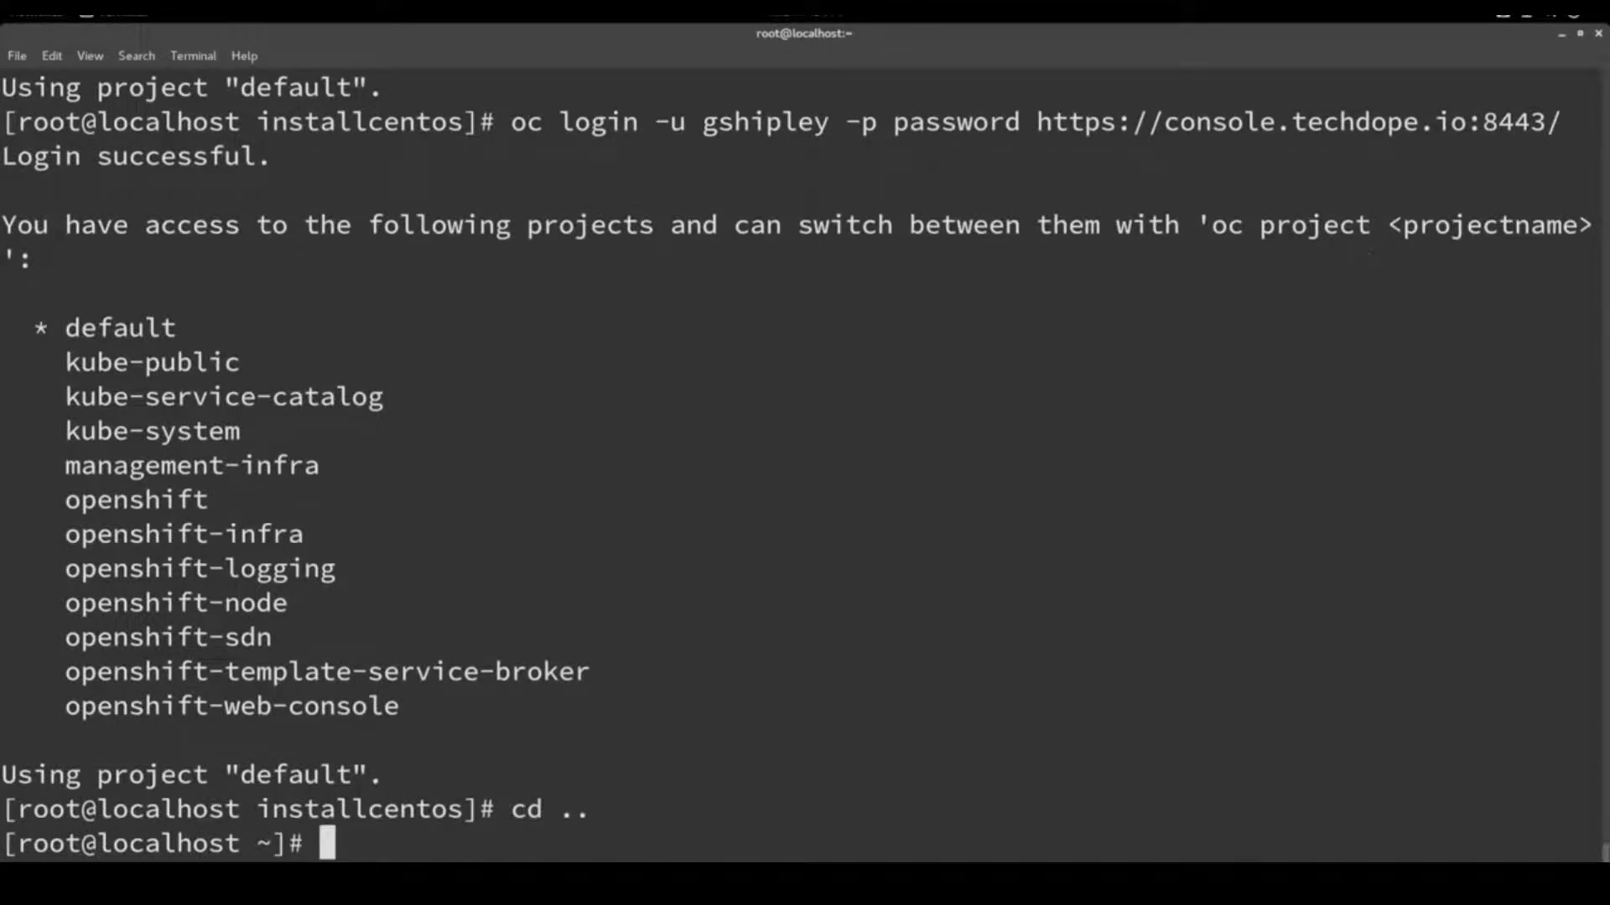
{"action": "type", "text": "oc new-proje"}
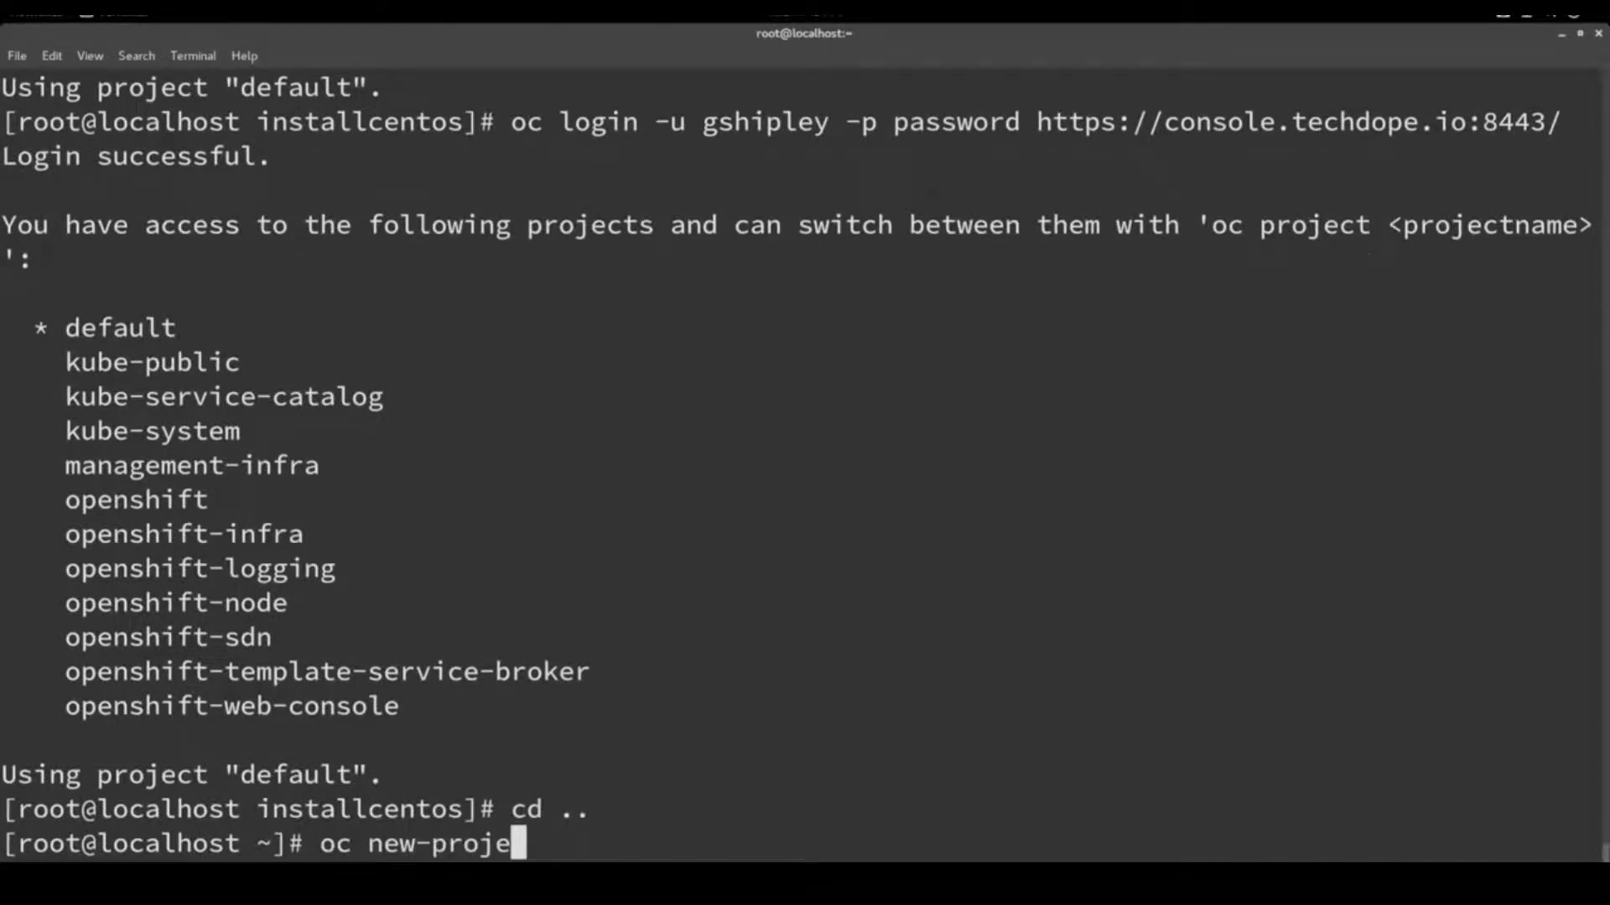
{"action": "type", "text": "ct demoproject"}
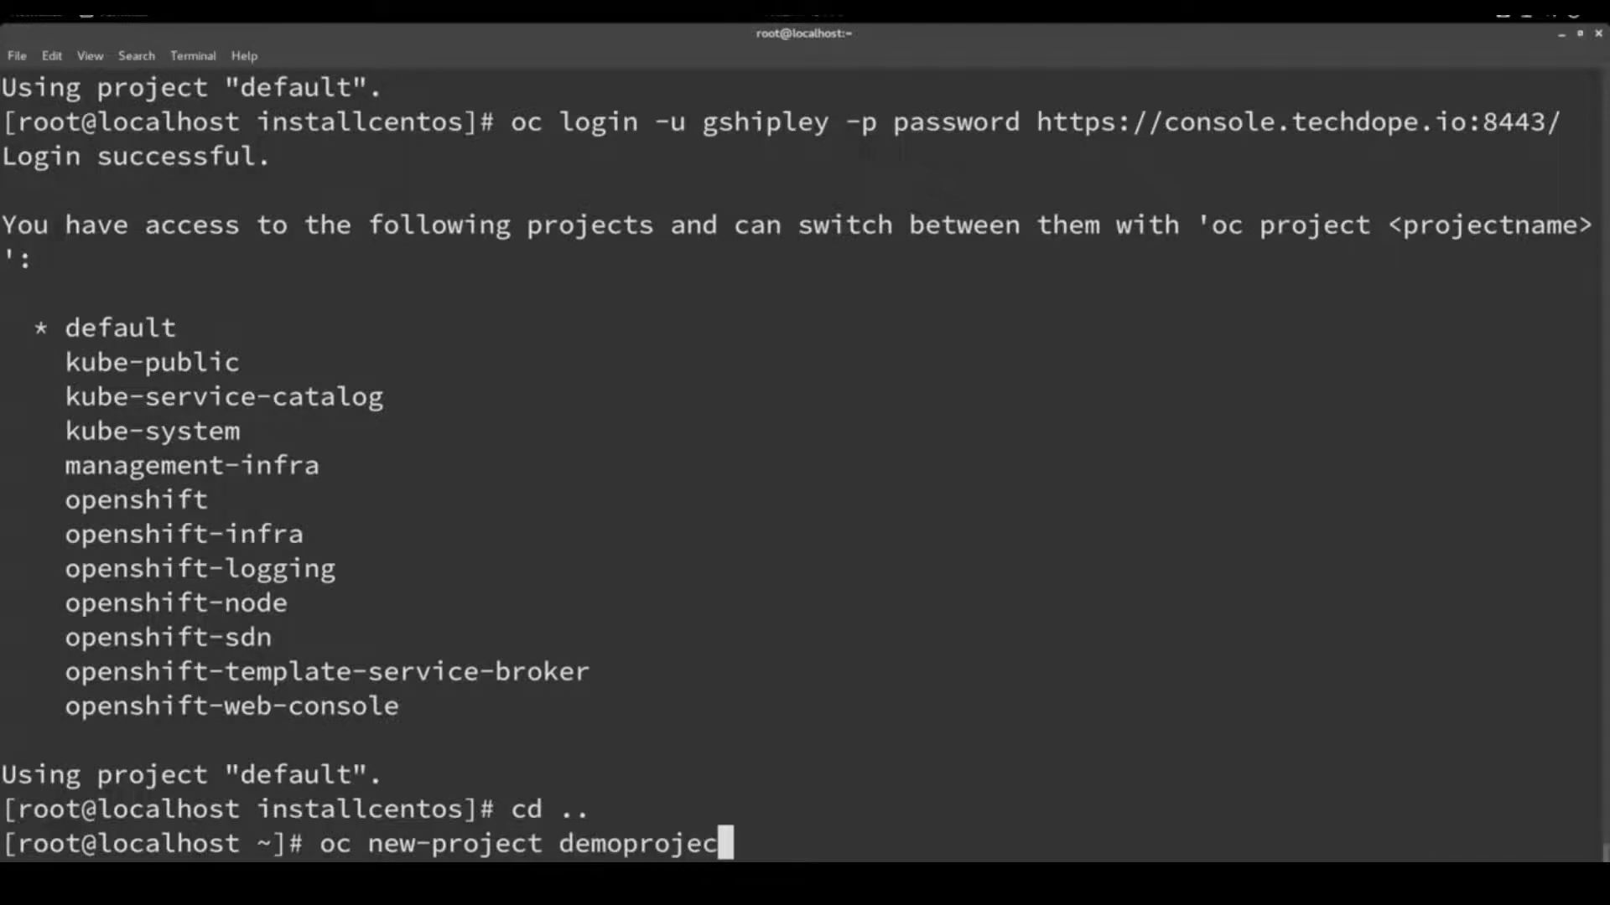
{"action": "key", "text": "Return"}
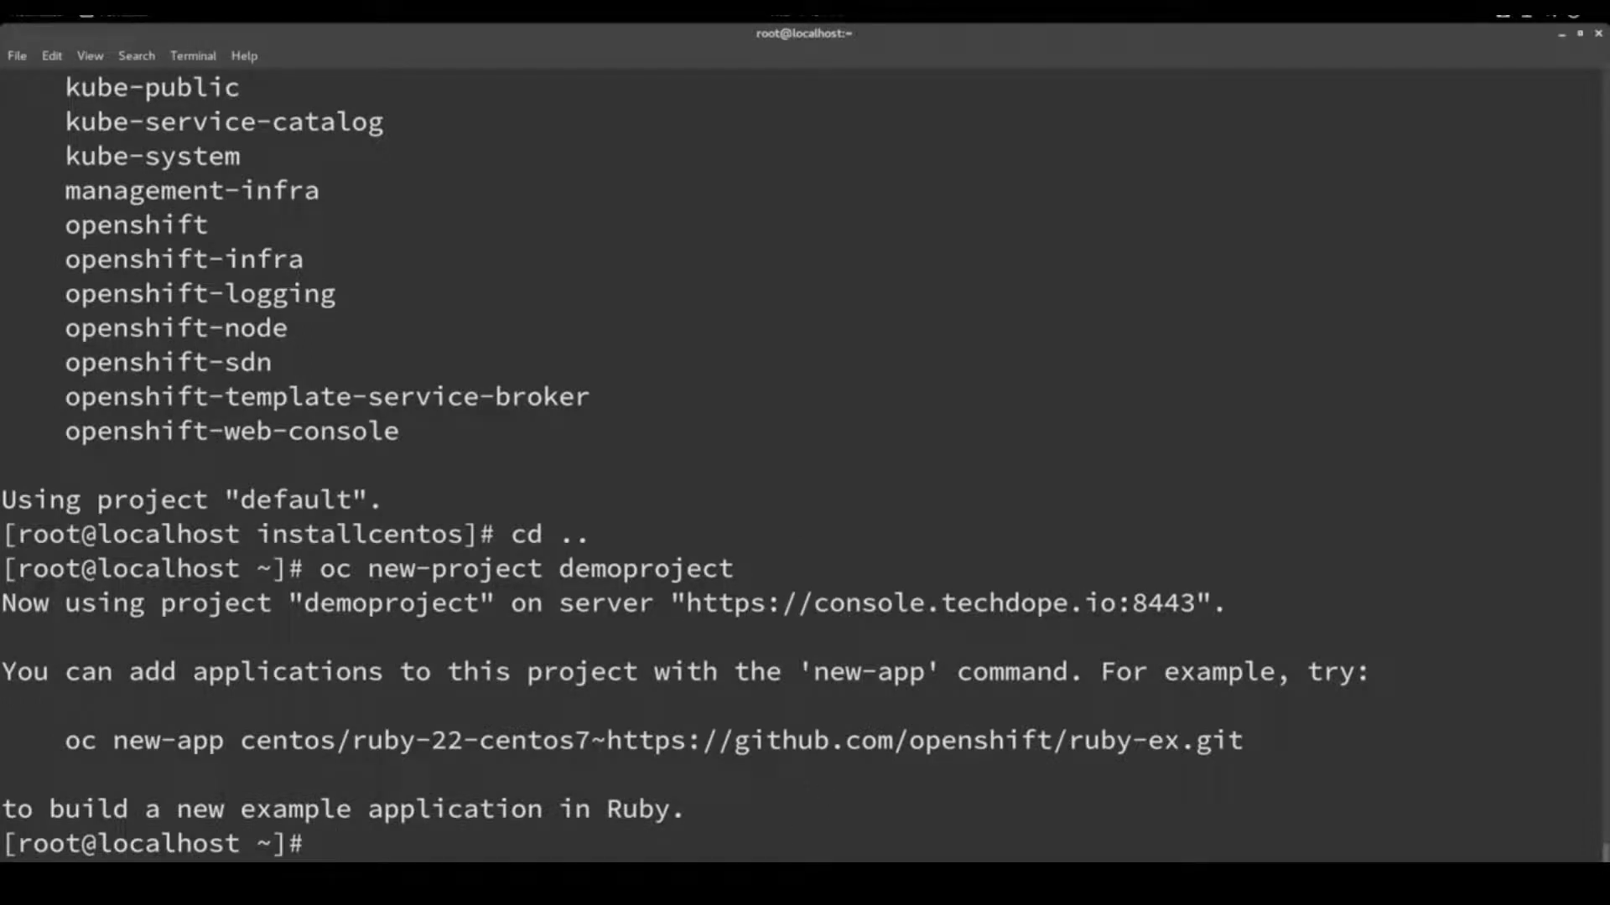
{"action": "left_click", "coordinate": [918, 876]}
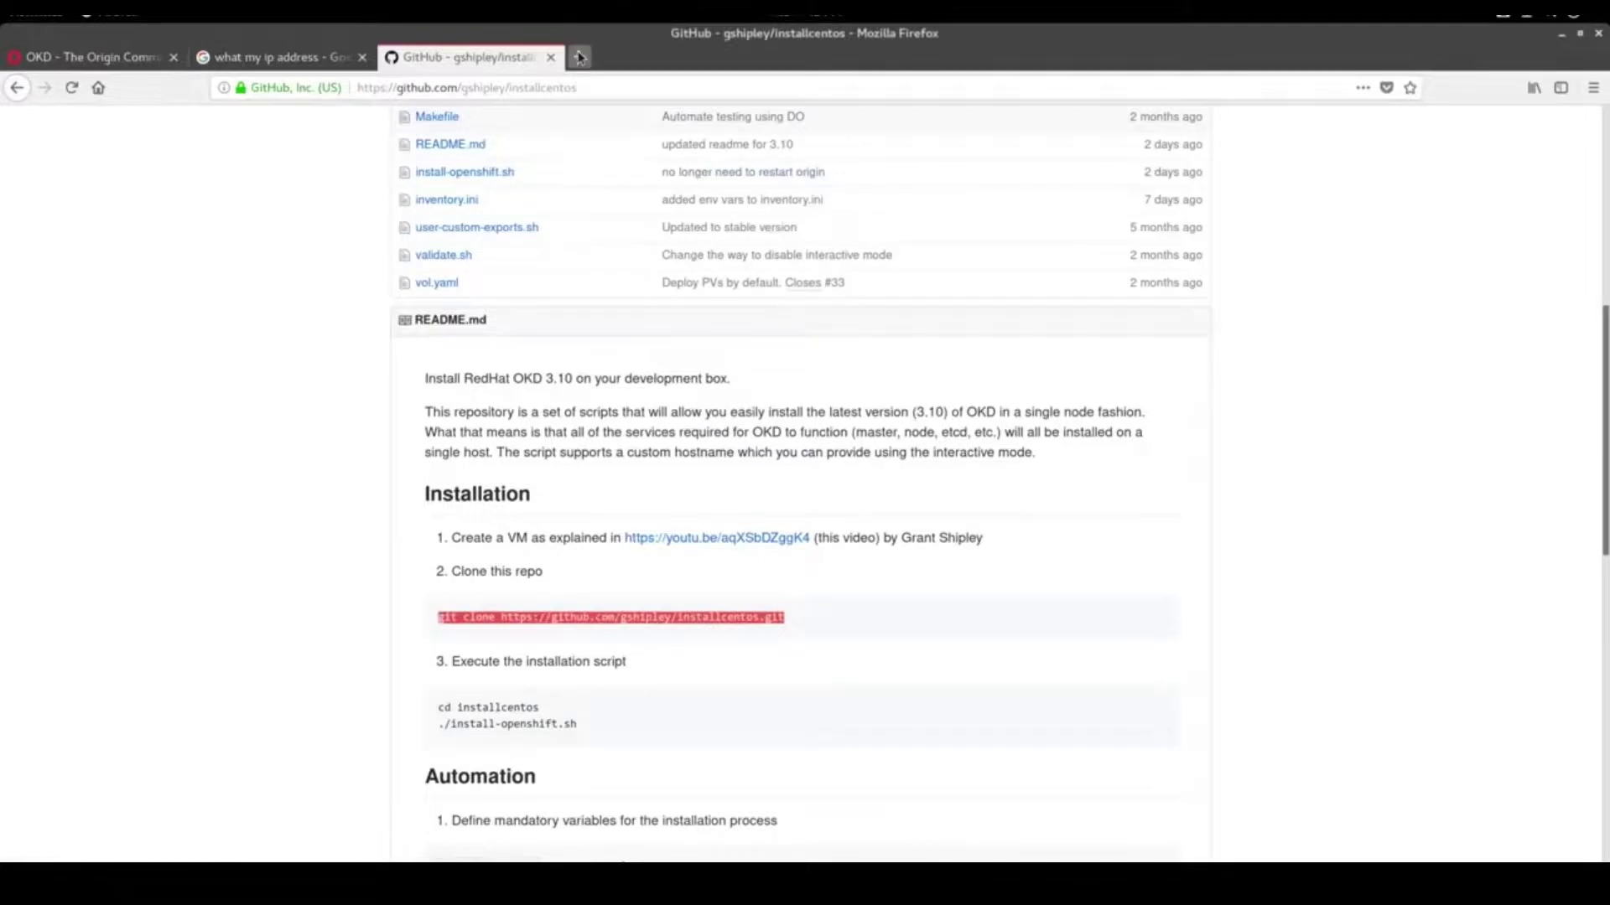
{"action": "left_click", "coordinate": [579, 56]}
{"action": "type", "text": "https://console"}
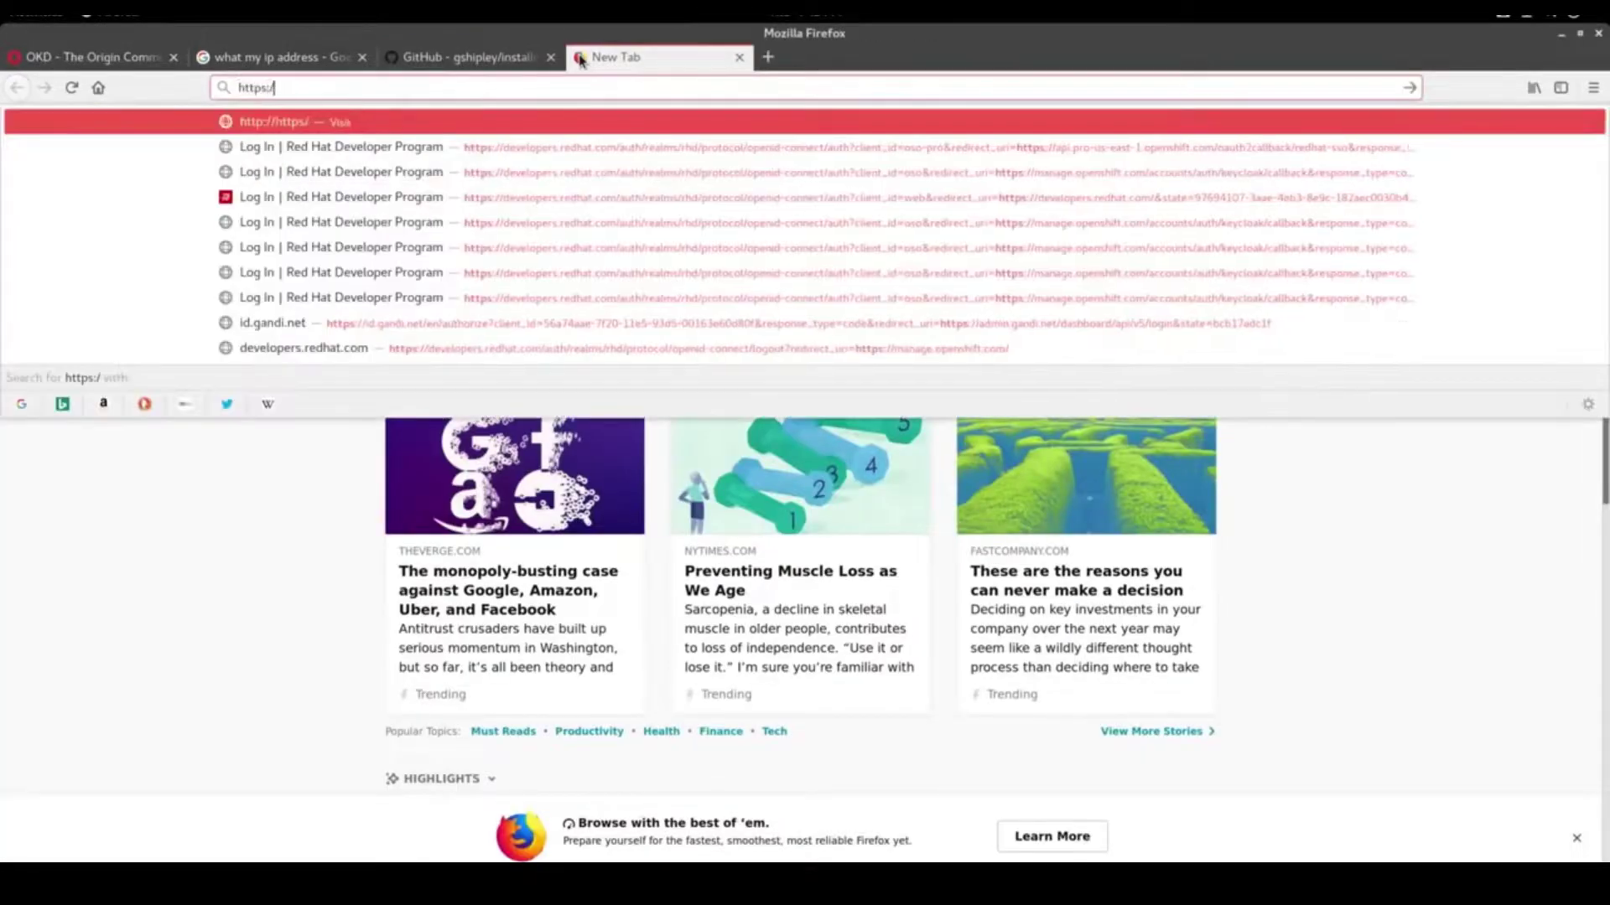
{"action": "key", "text": "BackSpace"}
{"action": "type", "text": ".techdope.io"}
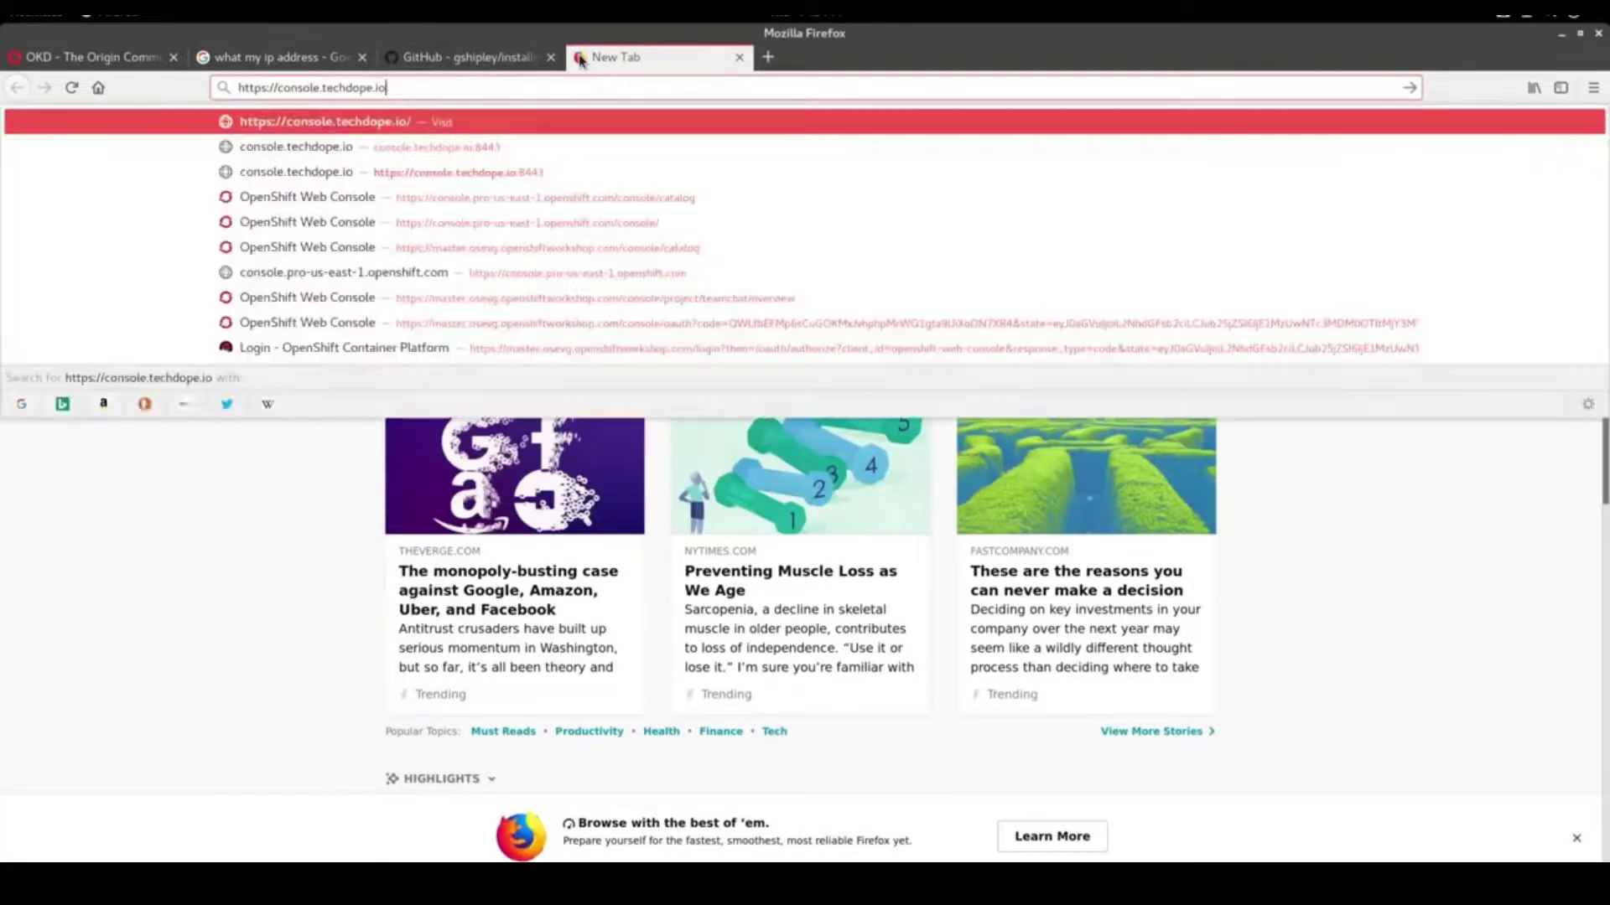
{"action": "type", "text": ":84"}
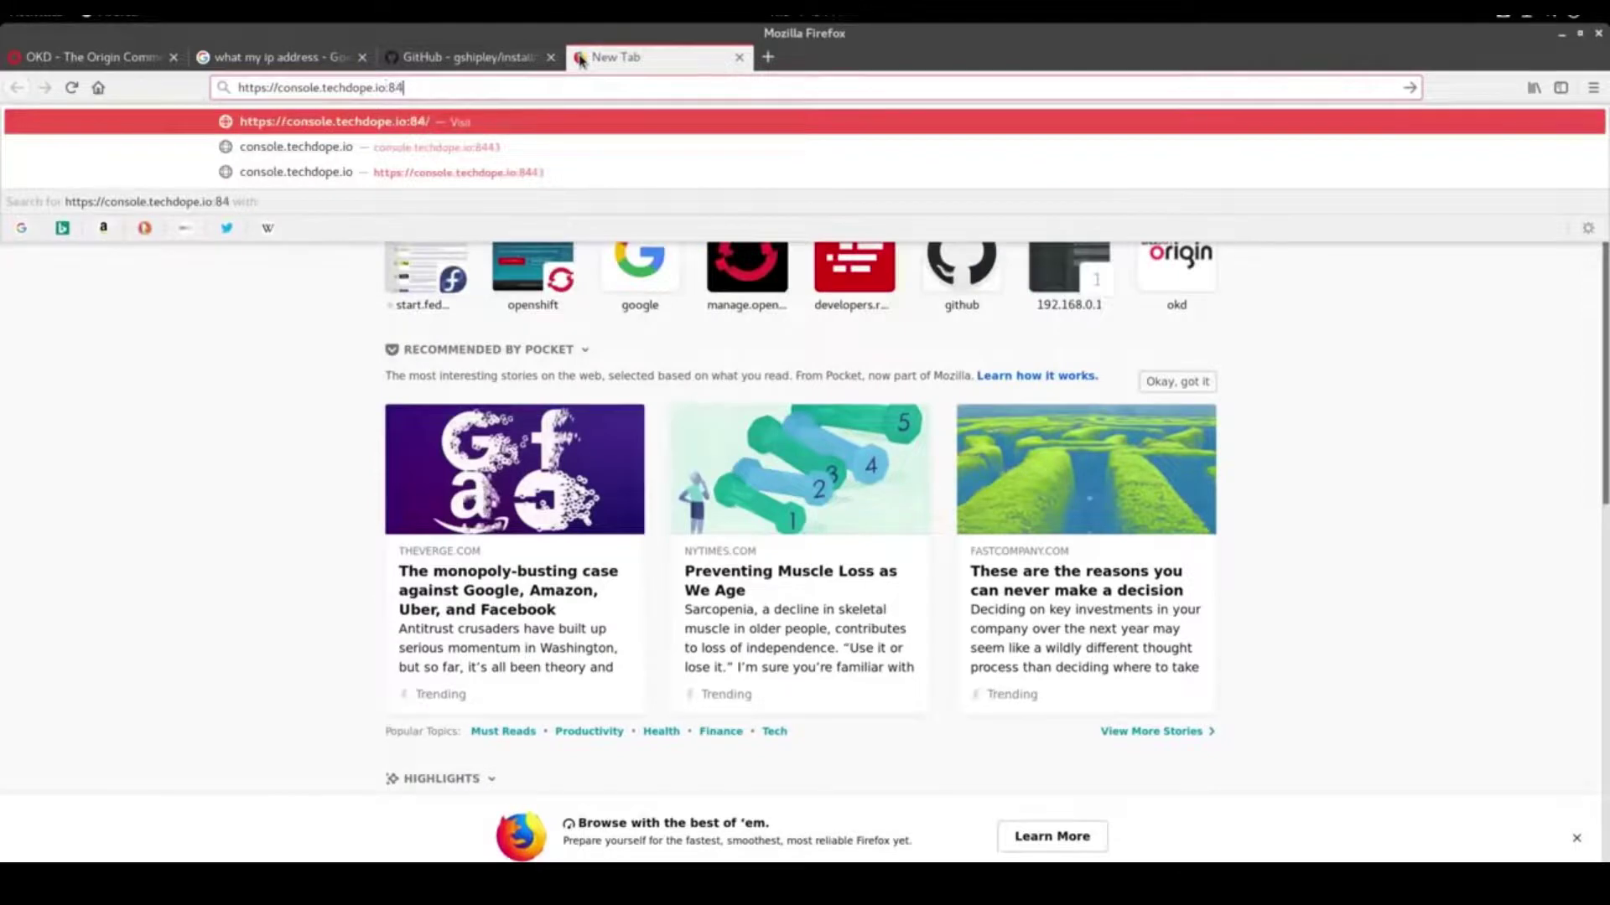
{"action": "type", "text": "43"}
{"action": "key", "text": "Return"}
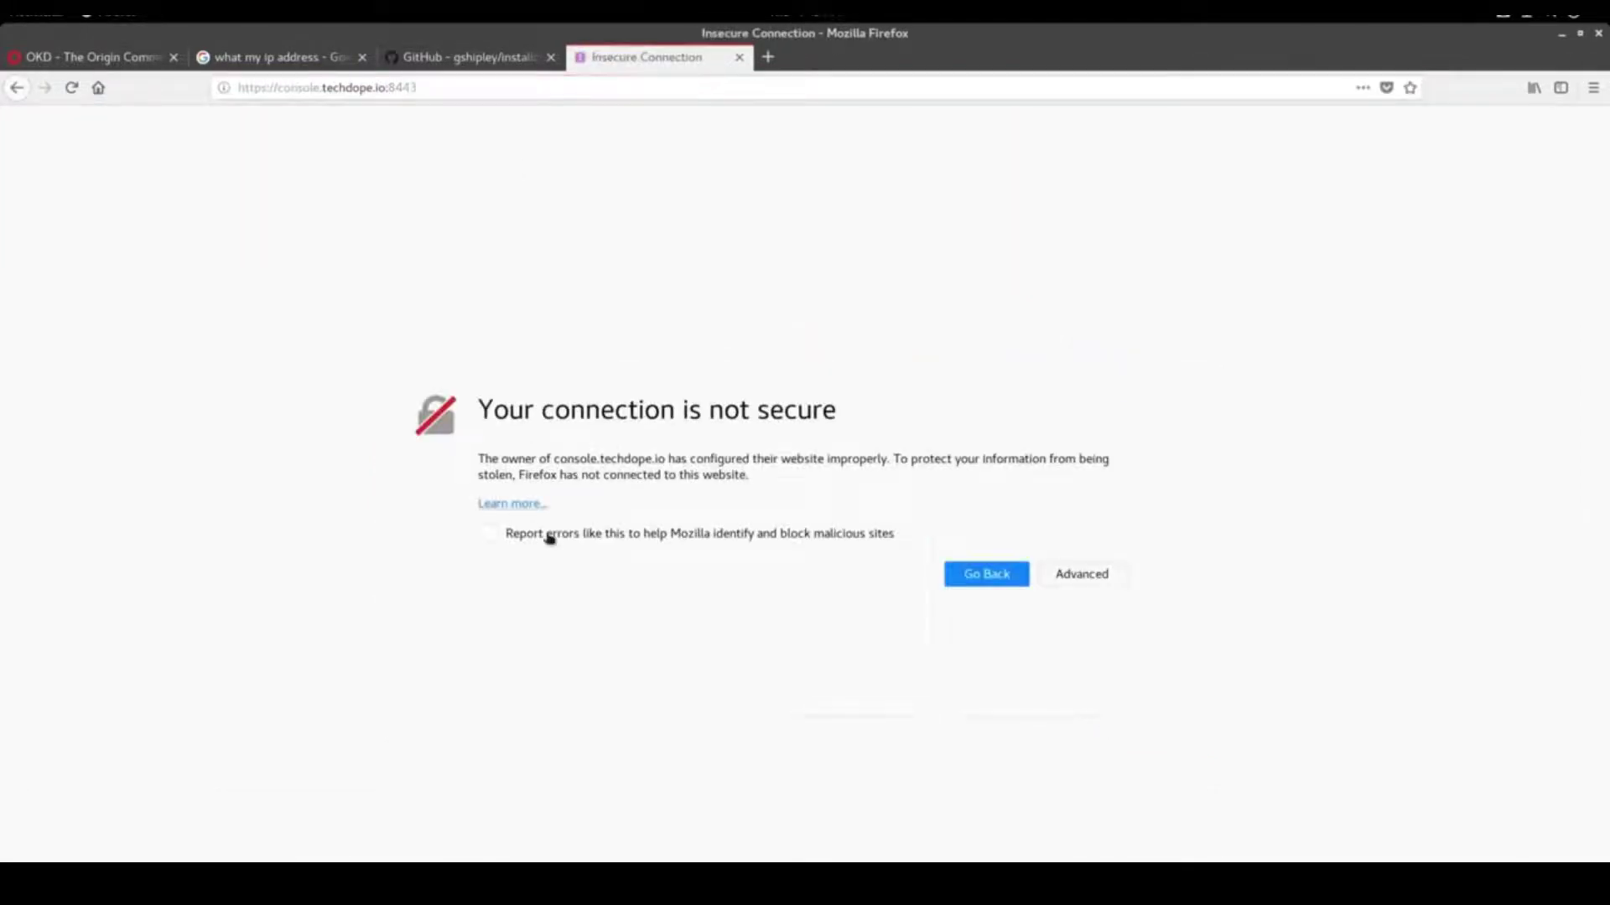
Accept the console's untrusted certificate as a permanent security exception
{"action": "left_click", "coordinate": [1105, 580]}
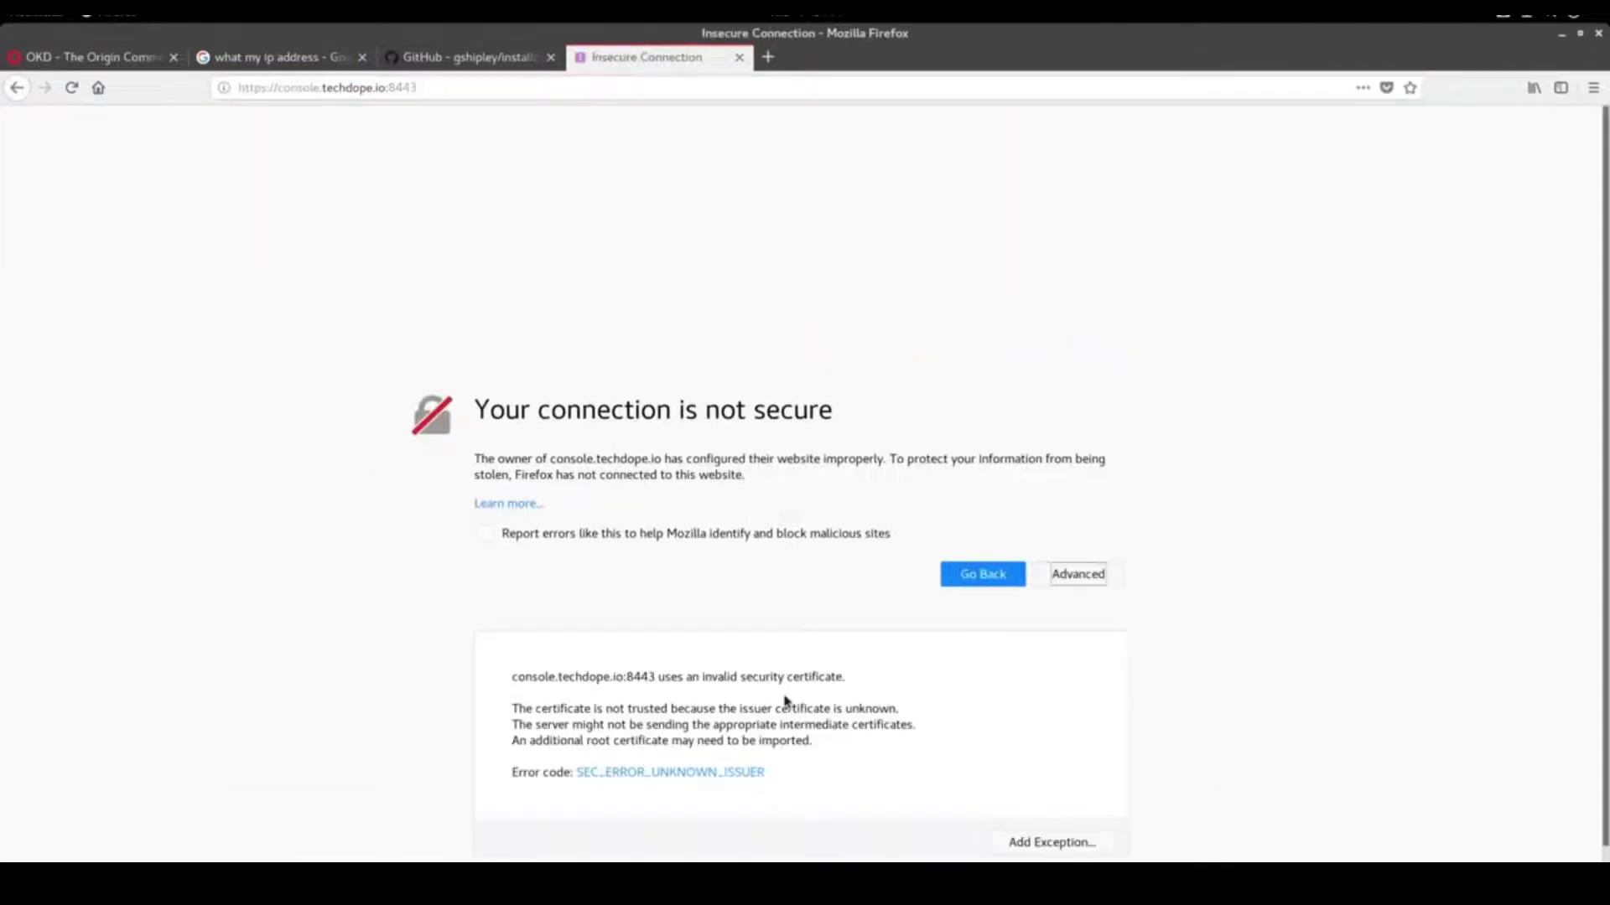
{"action": "scroll", "coordinate": [801, 738], "scroll_direction": "down", "scroll_amount": 1}
{"action": "left_click", "coordinate": [1071, 814]}
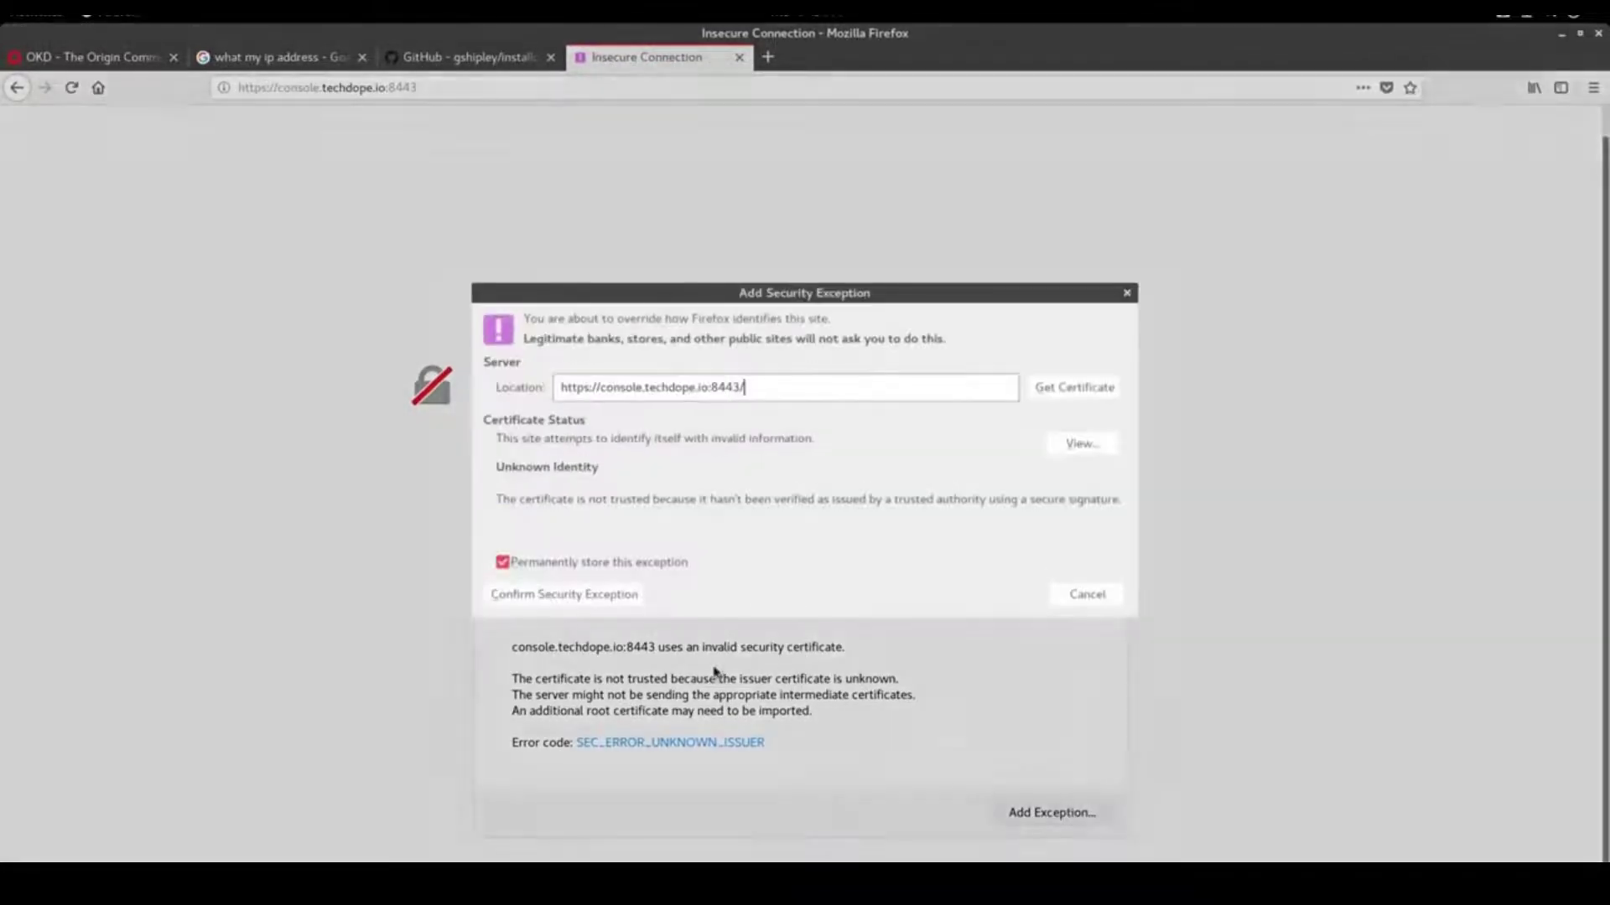
{"action": "left_click", "coordinate": [600, 597]}
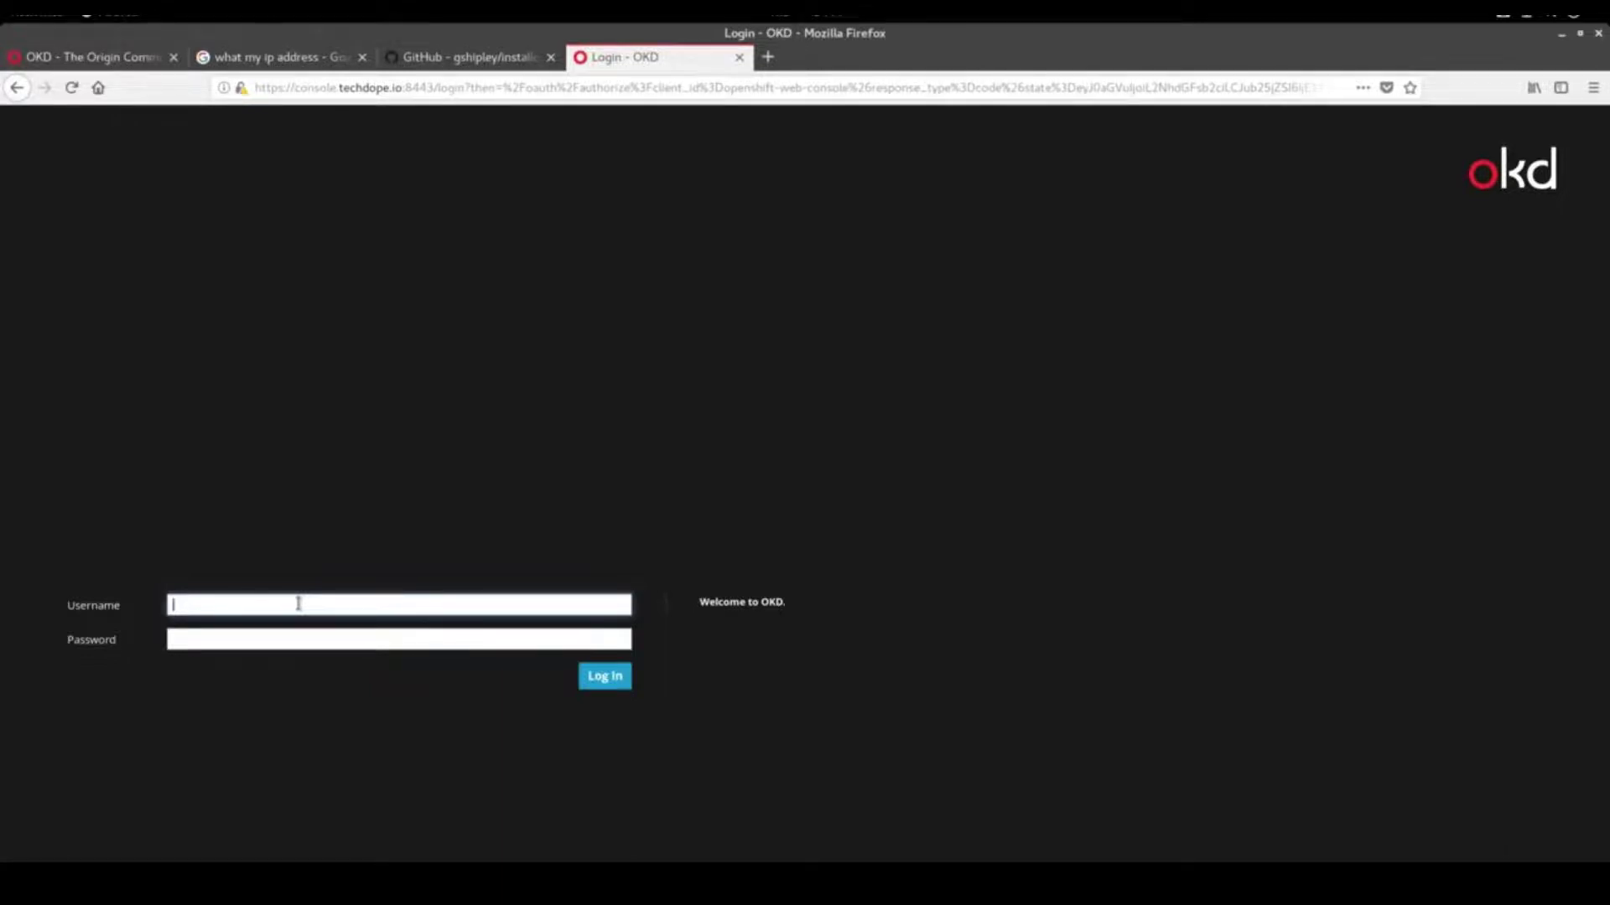
Sign in to the web console with the account's username and password, declining to save the login
{"action": "type", "text": "gshipley"}
{"action": "key", "text": "Tab"}
{"action": "type", "text": "•"}
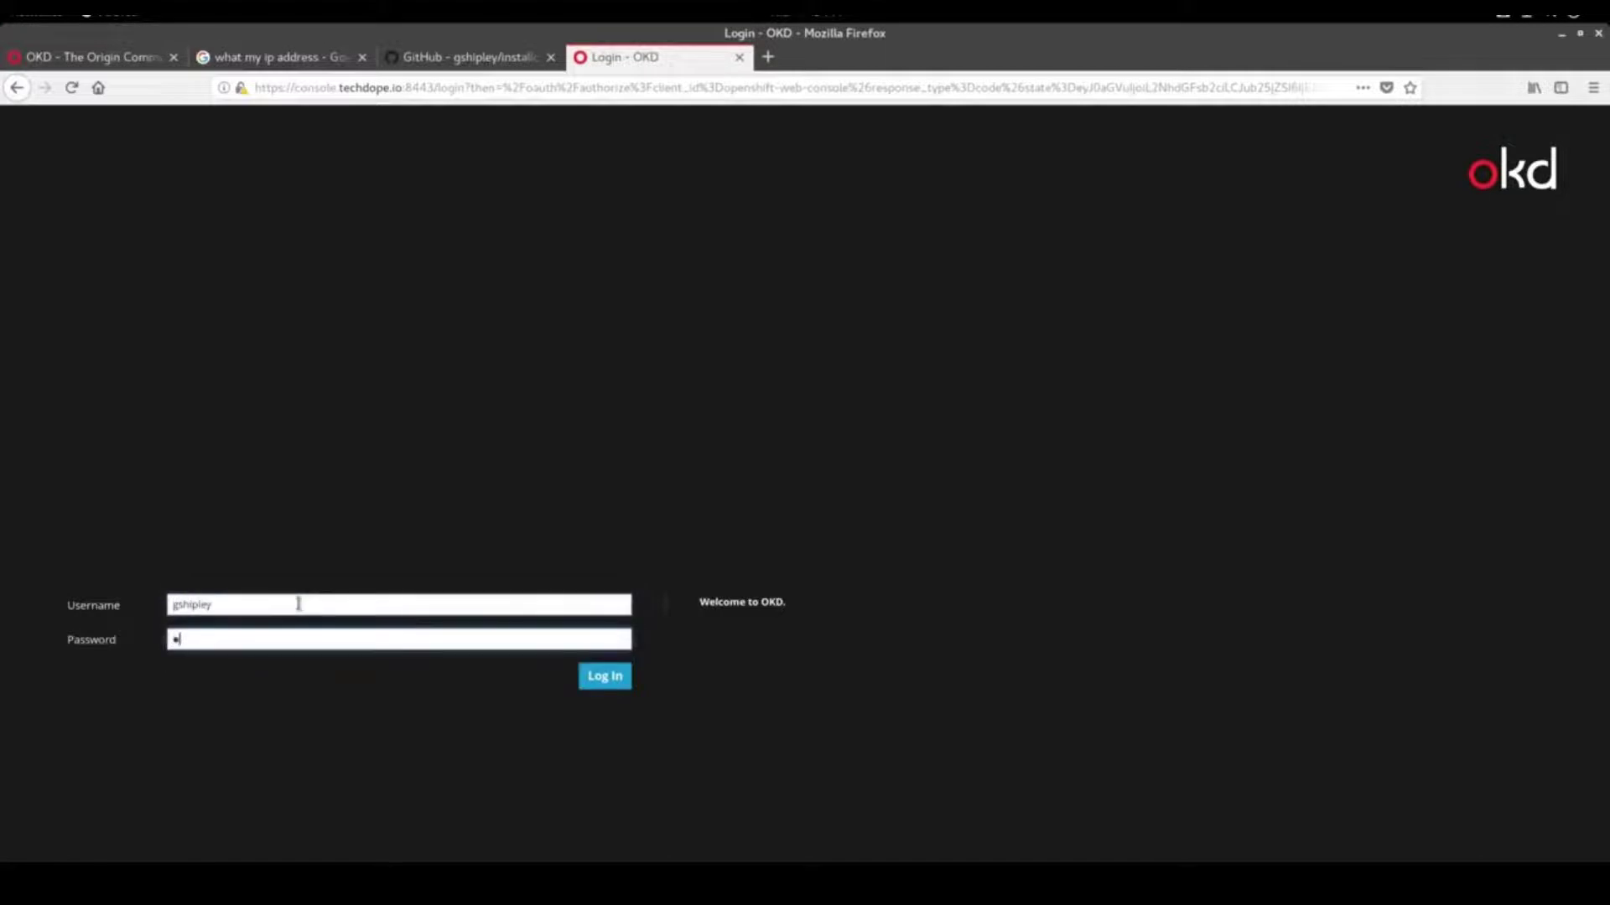
{"action": "type", "text": "••••••••"}
{"action": "key", "text": "Return"}
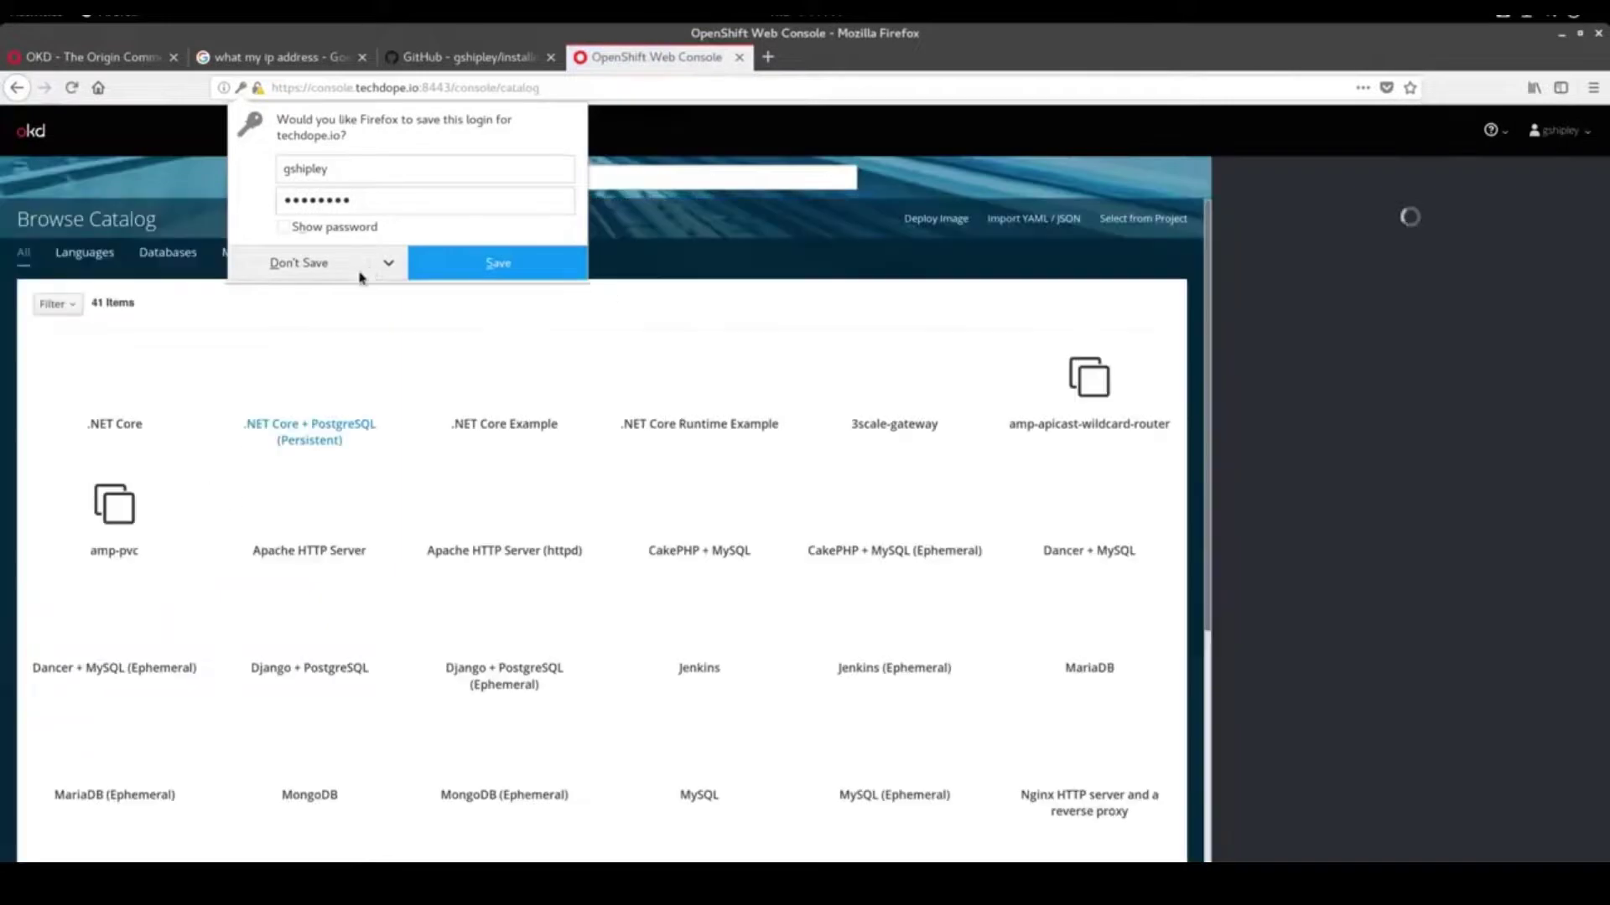
{"action": "left_click", "coordinate": [312, 262]}
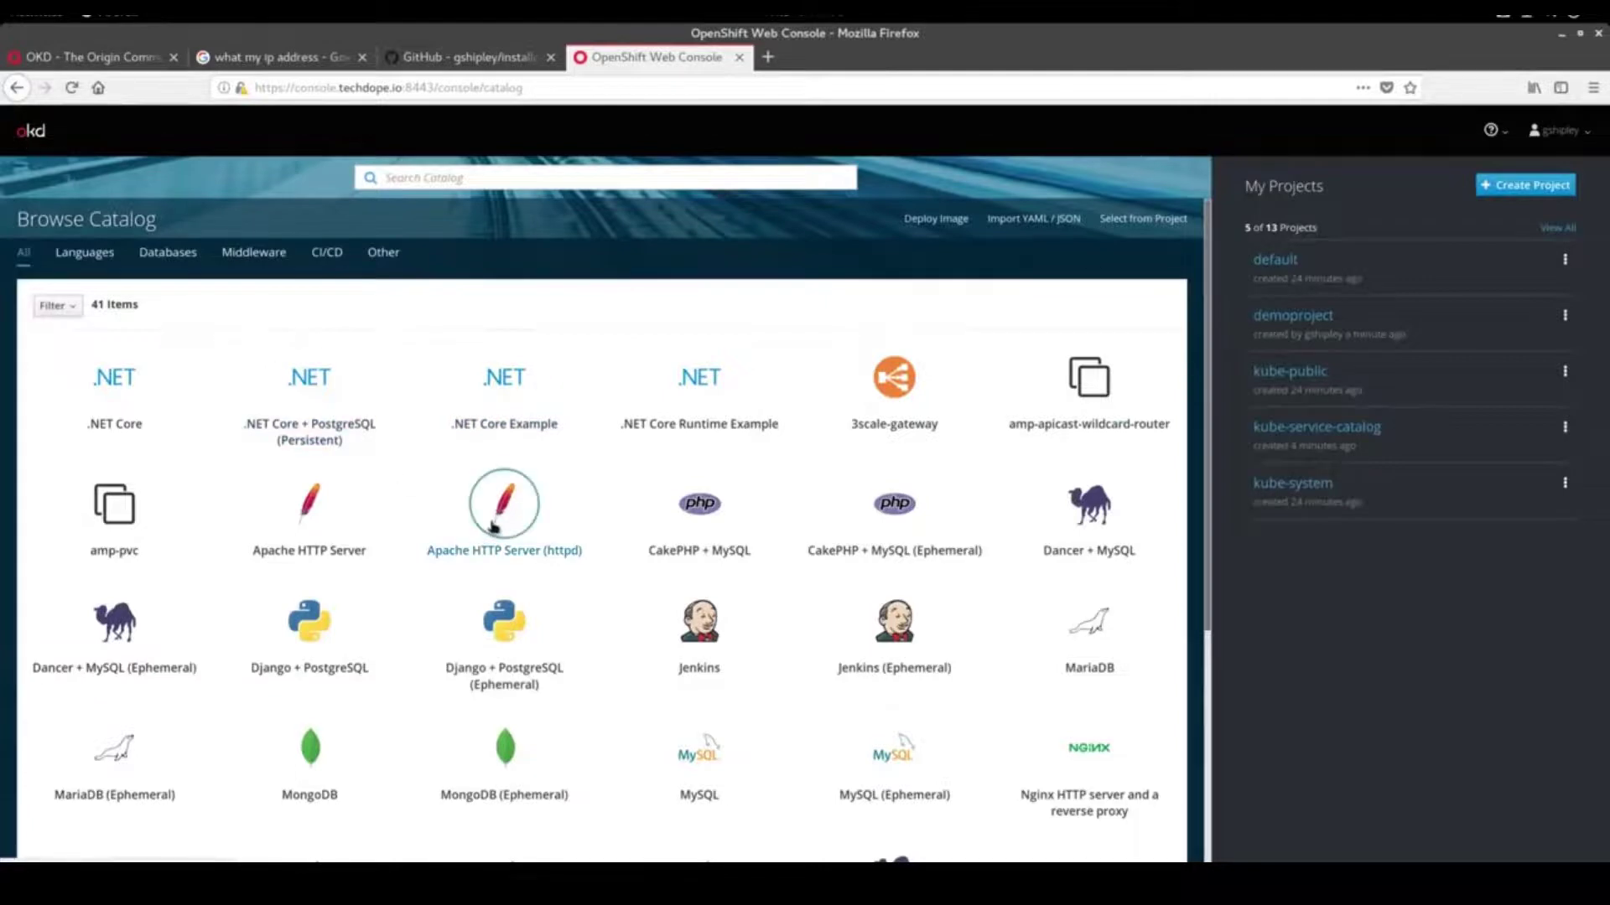
Scroll over the Browse Catalog items and filter to the Languages category
{"action": "scroll", "coordinate": [495, 527], "scroll_direction": "down", "scroll_amount": 3}
{"action": "scroll", "coordinate": [494, 527], "scroll_direction": "up", "scroll_amount": 3}
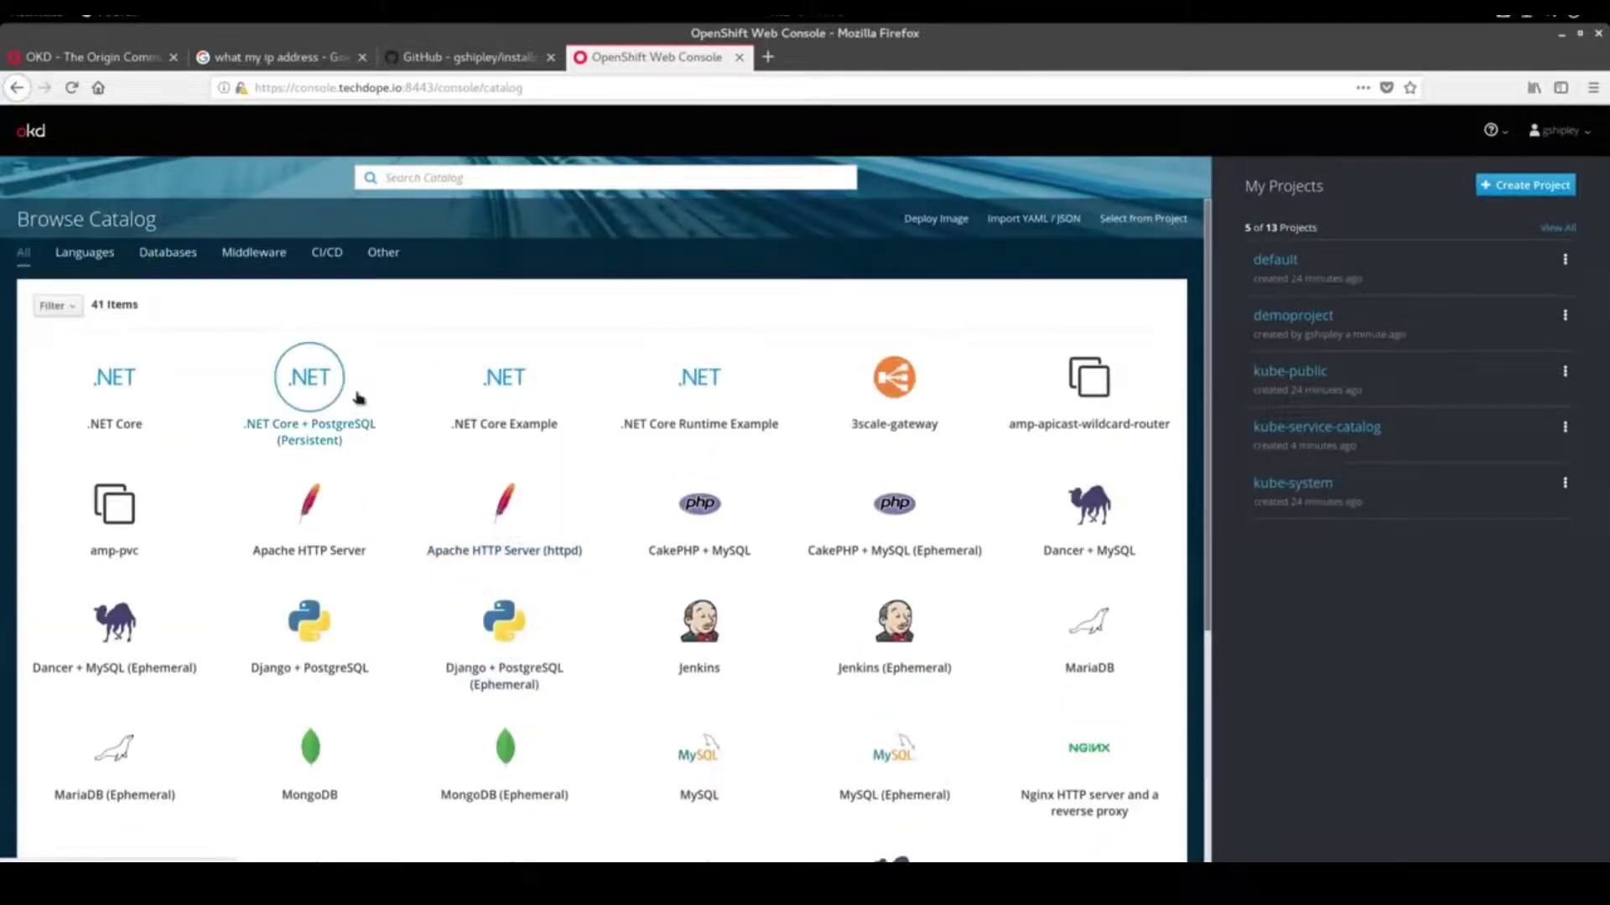
{"action": "left_click", "coordinate": [84, 252]}
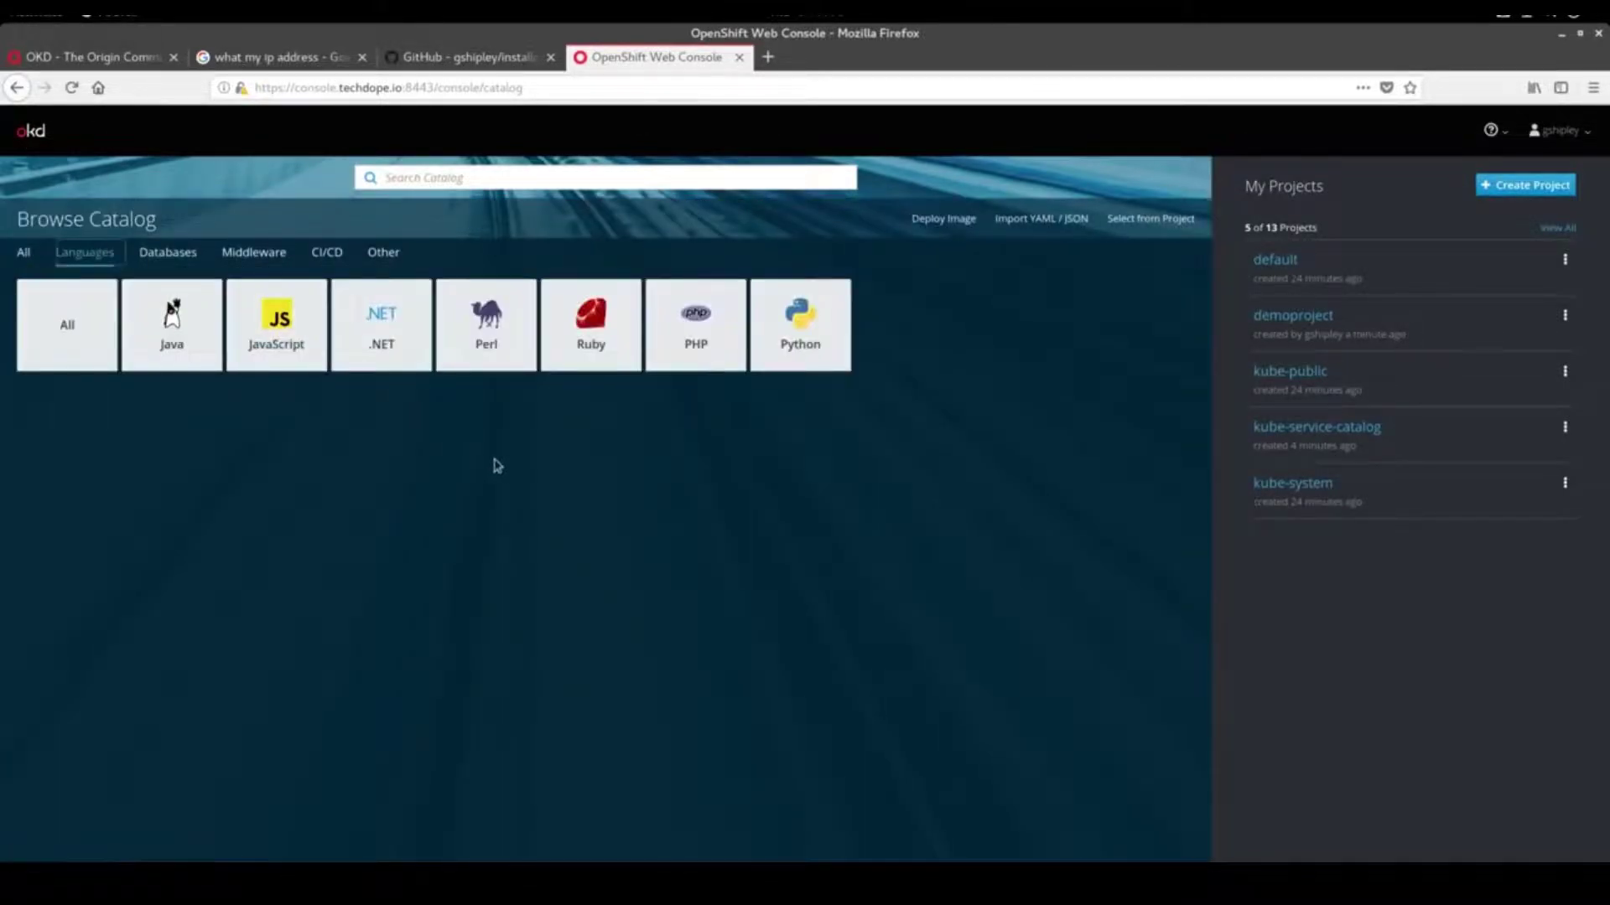
Pick the PHP catalog item and advance to its configuration step
{"action": "left_click", "coordinate": [703, 358]}
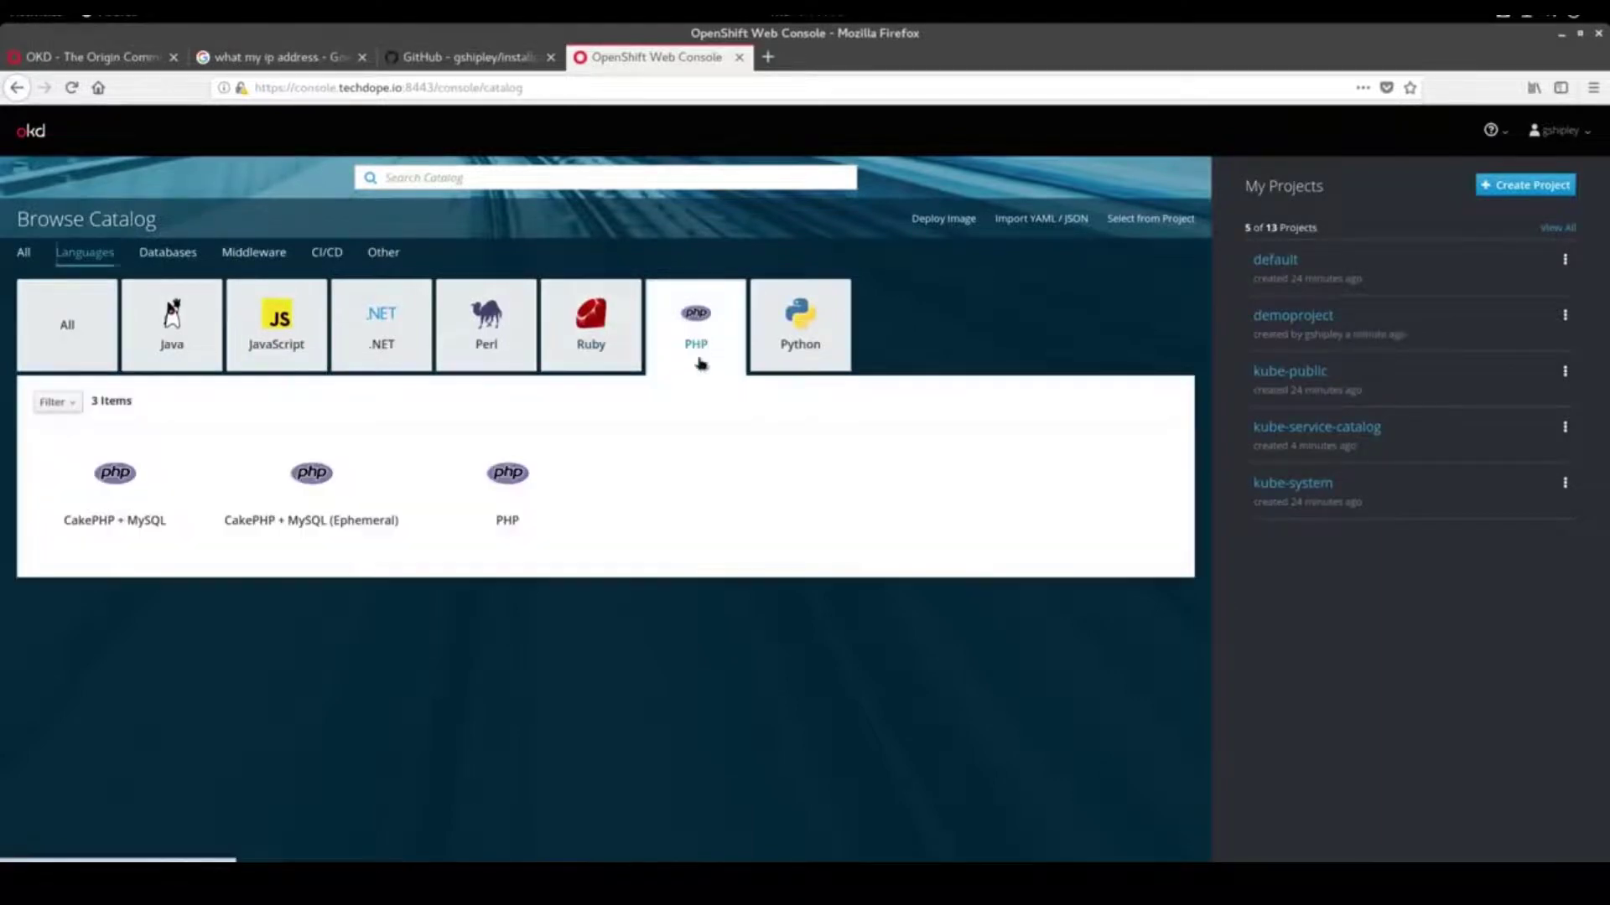
{"action": "left_click", "coordinate": [513, 494]}
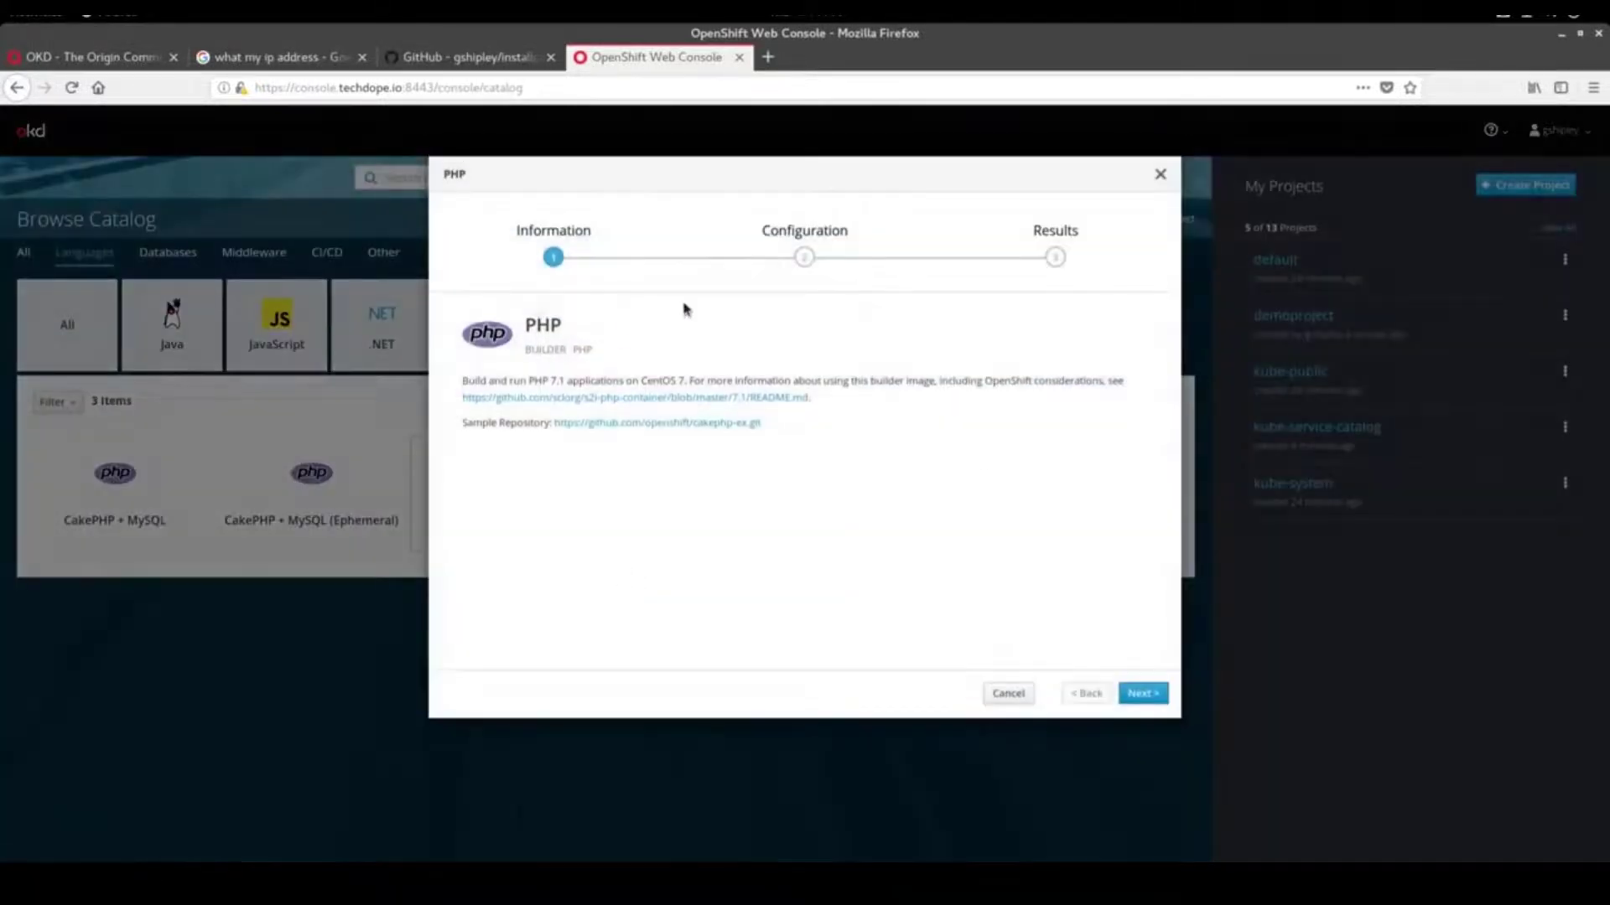
{"action": "left_click", "coordinate": [1141, 693]}
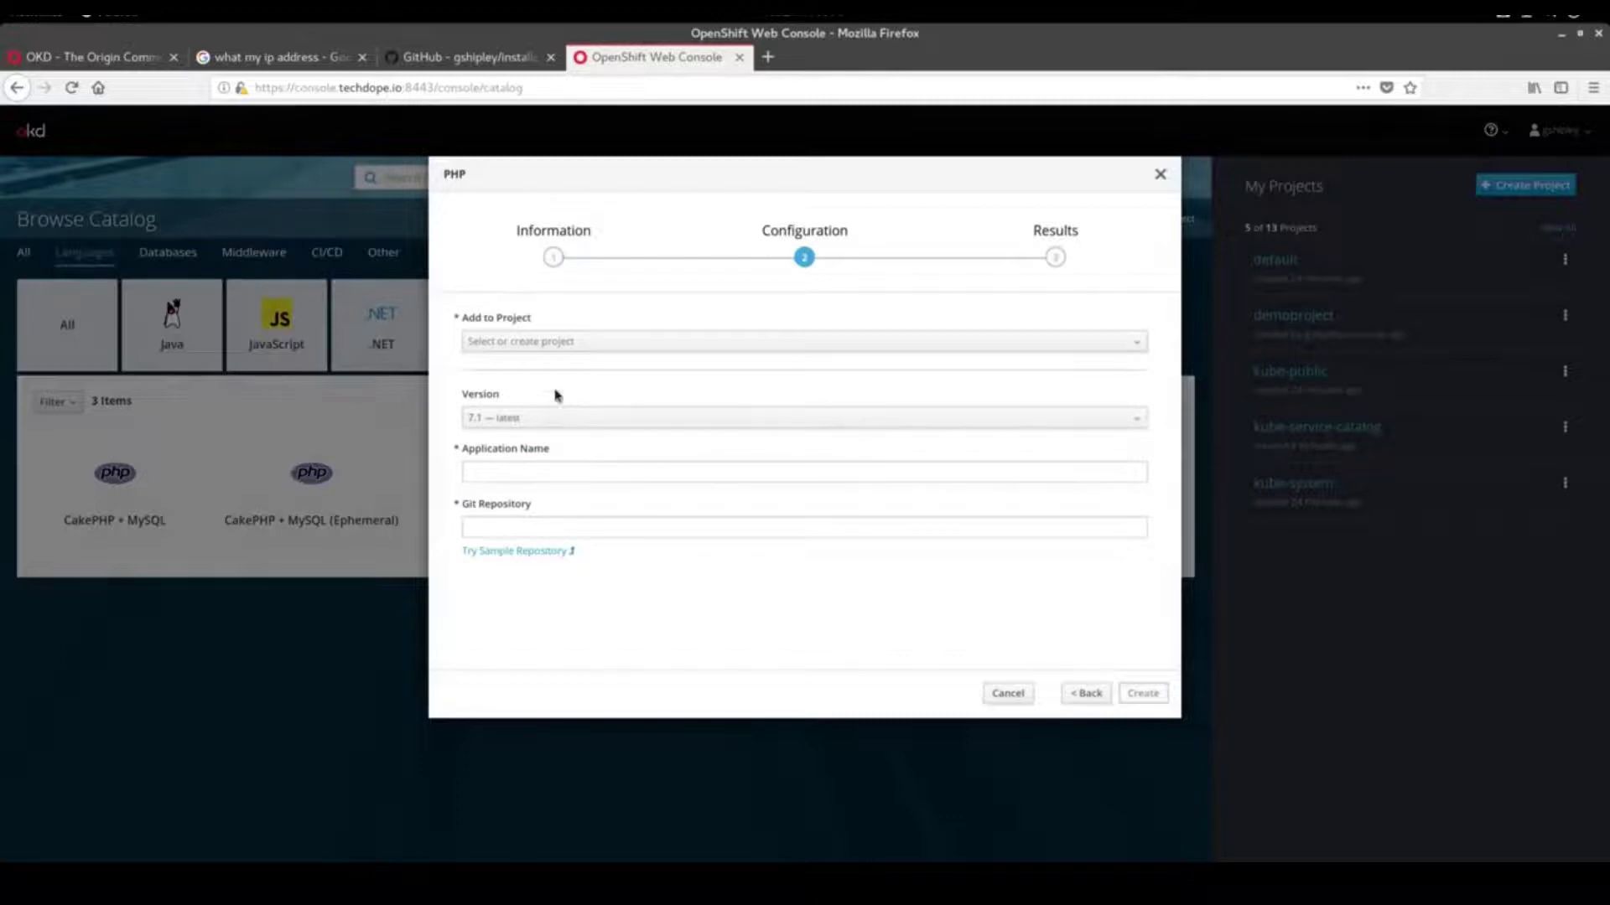
Choose project demoproject, keep PHP 7.1 latest, and name the app phptest, leaving Git Repository blank
{"action": "left_click", "coordinate": [561, 341]}
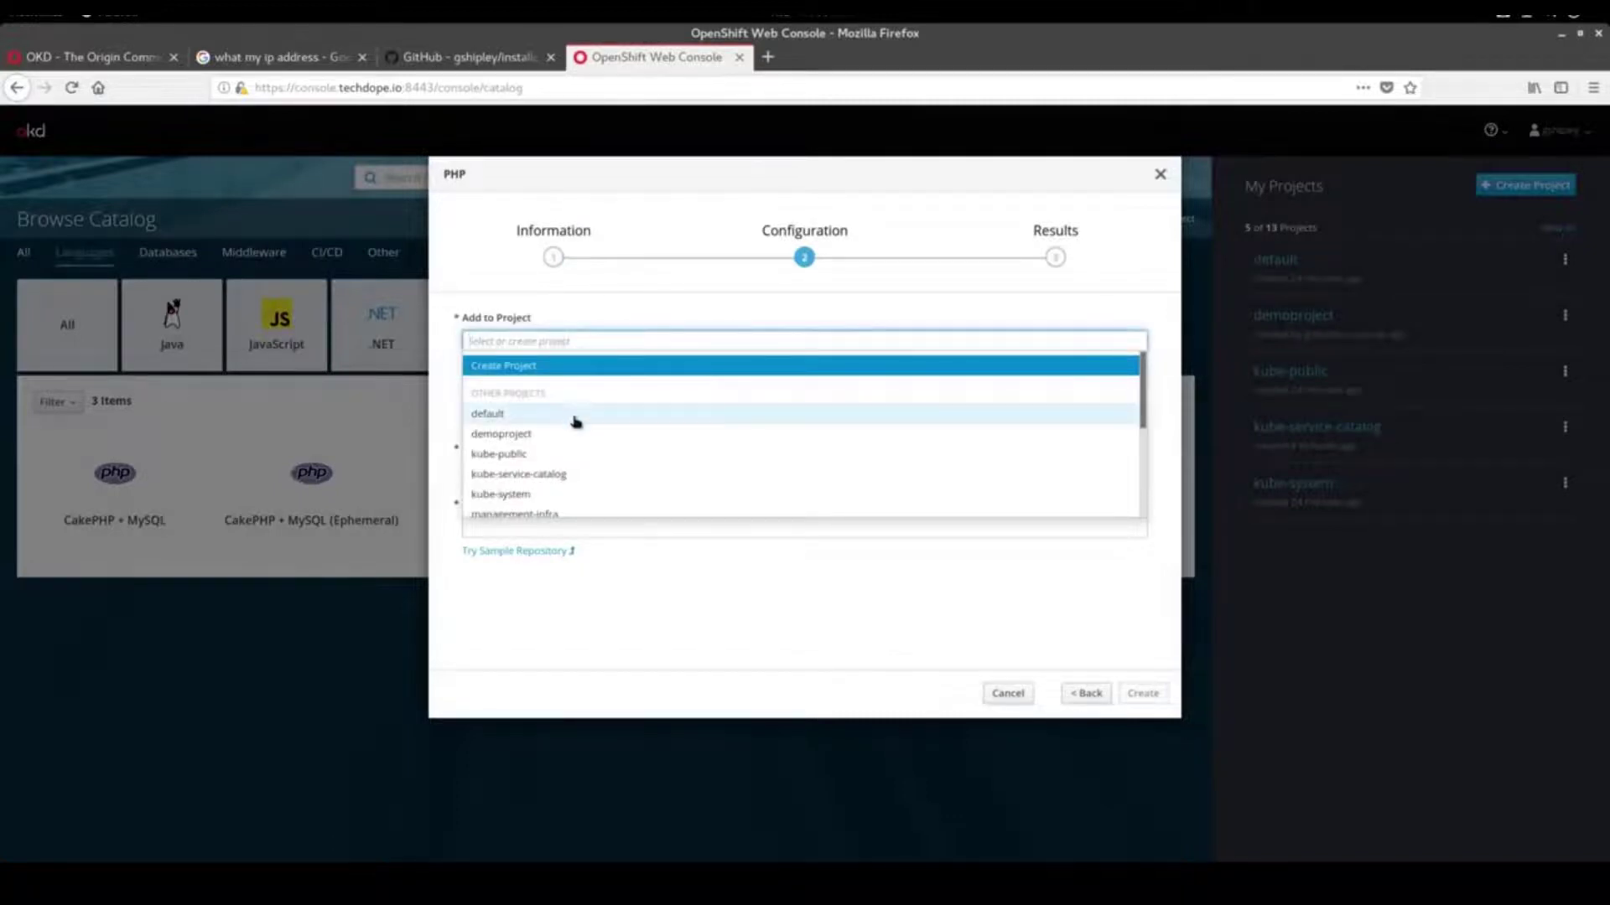
{"action": "scroll", "coordinate": [575, 421], "scroll_direction": "down", "scroll_amount": 4}
{"action": "scroll", "coordinate": [575, 421], "scroll_direction": "up", "scroll_amount": 4}
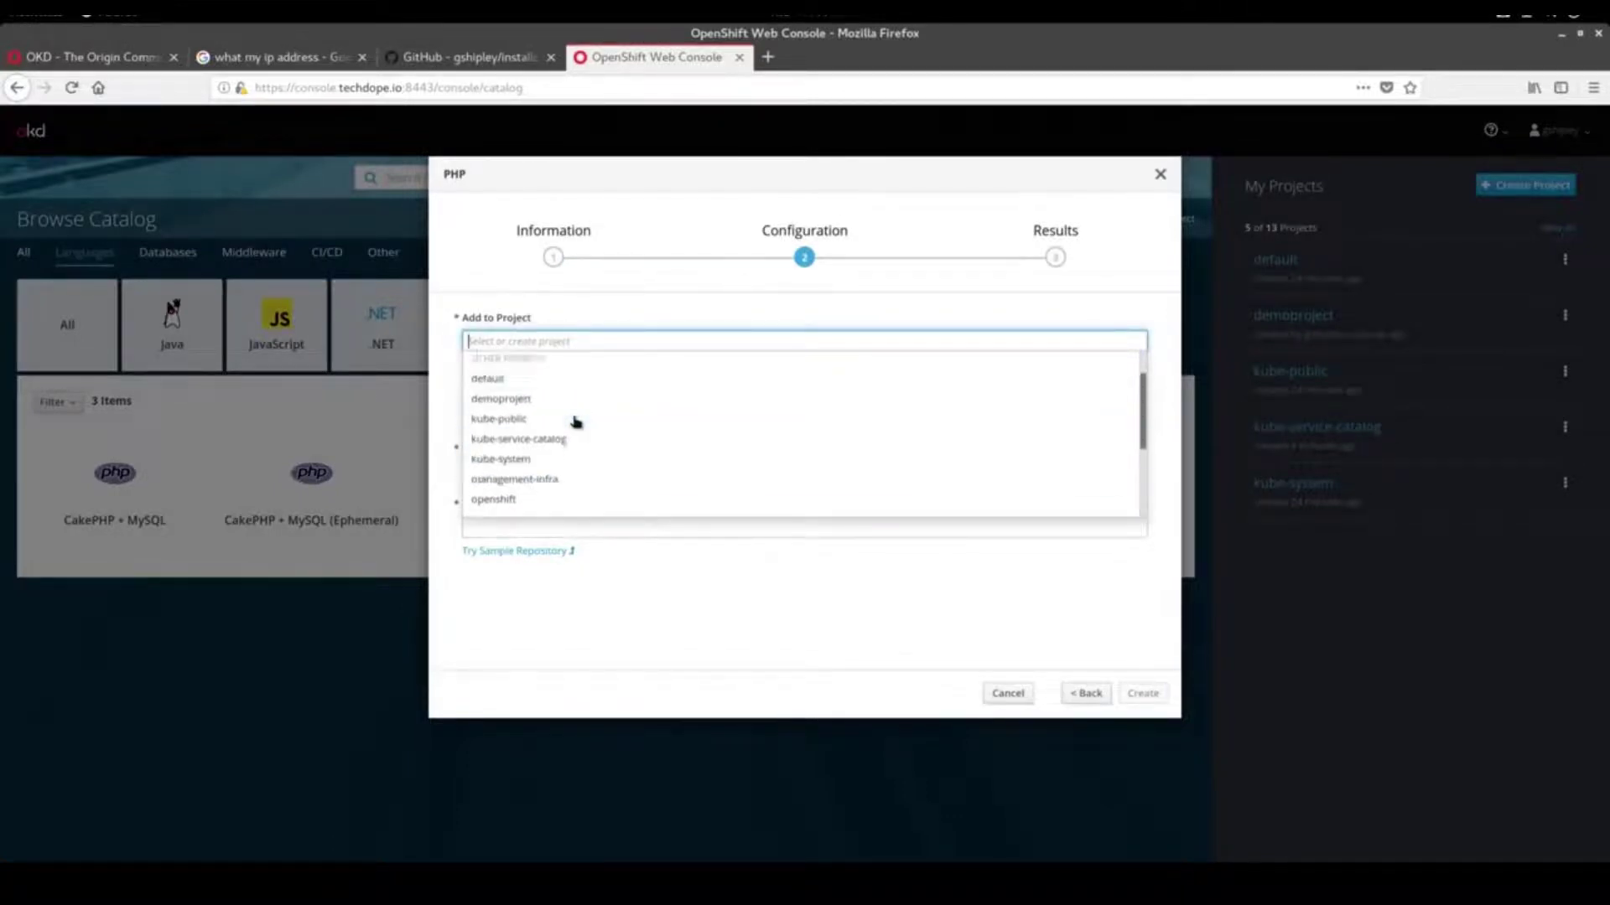
{"action": "left_click", "coordinate": [572, 433]}
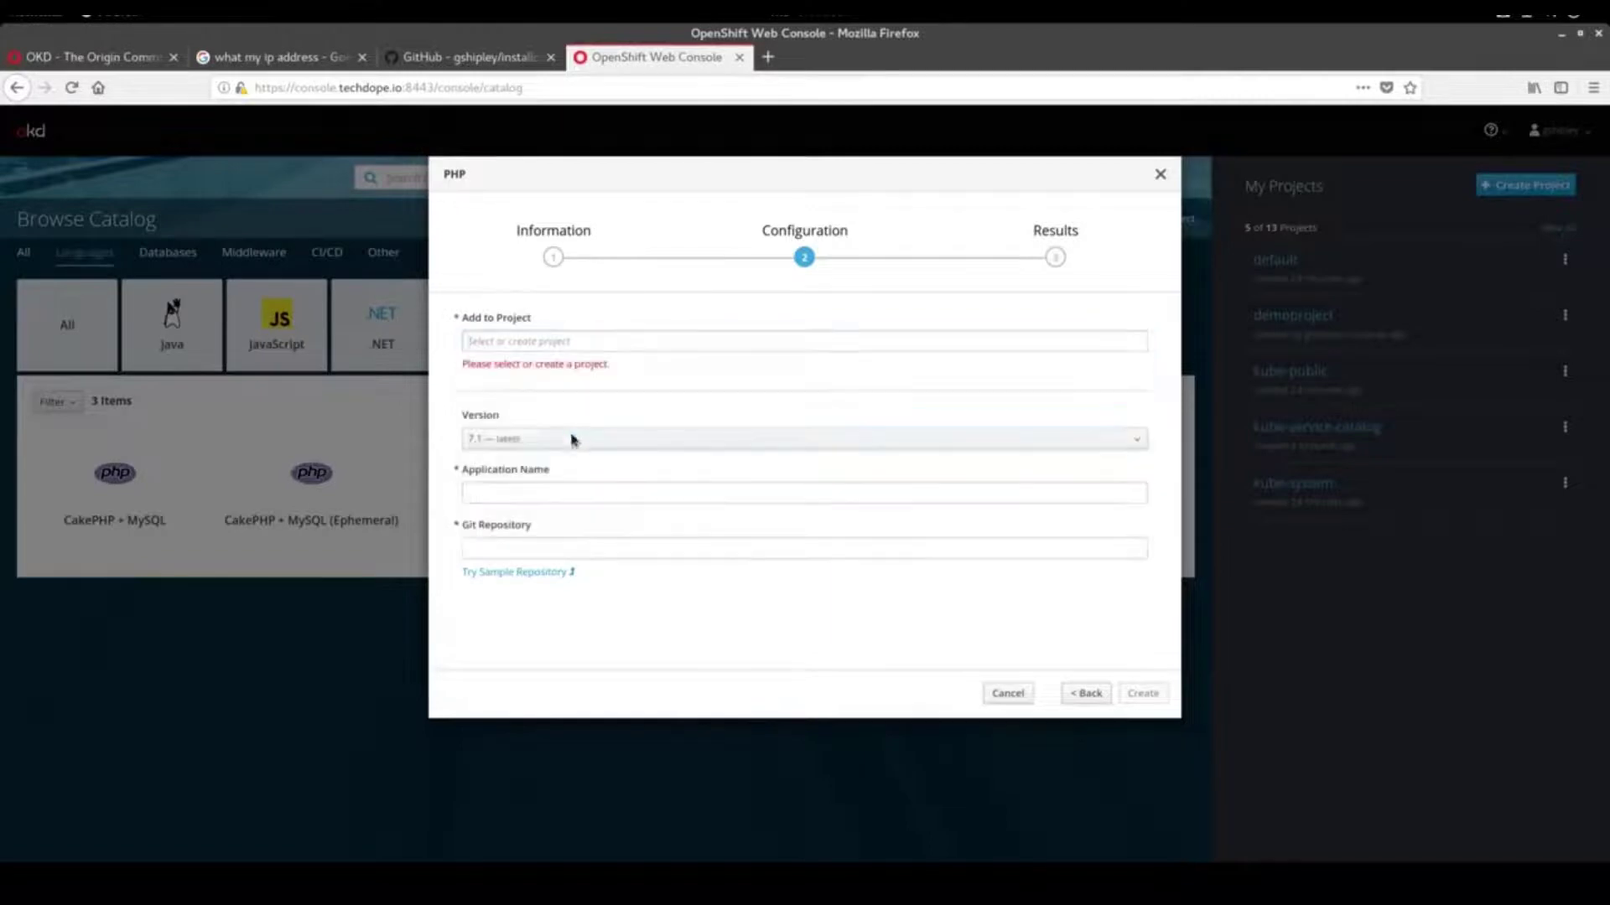
{"action": "left_click", "coordinate": [568, 429]}
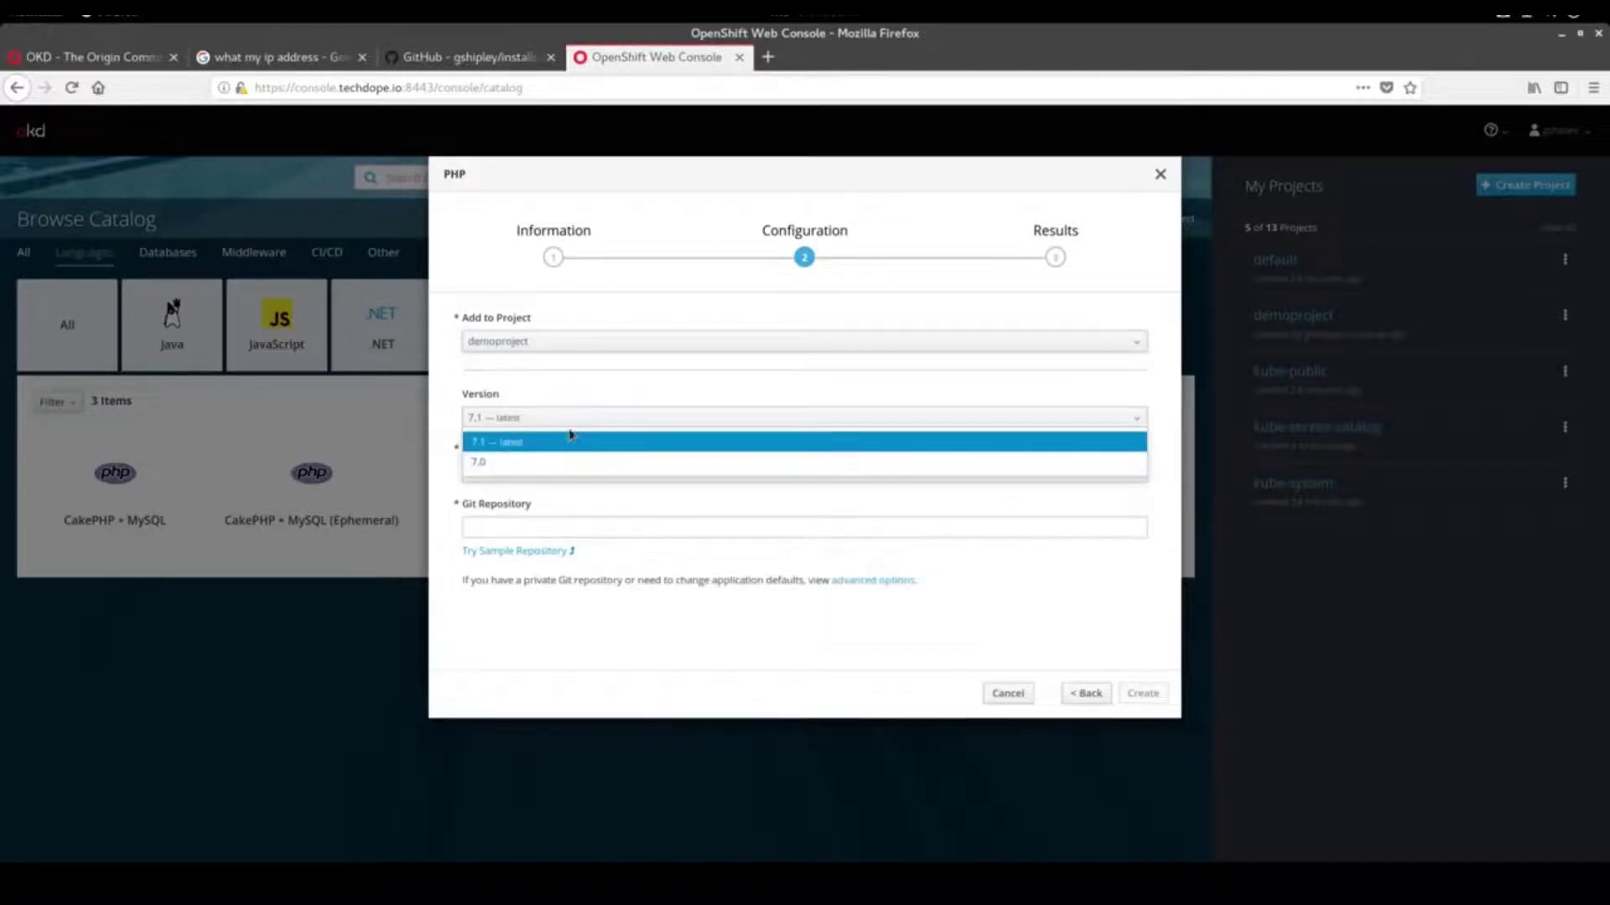
{"action": "left_click", "coordinate": [565, 443]}
{"action": "left_click", "coordinate": [555, 468]}
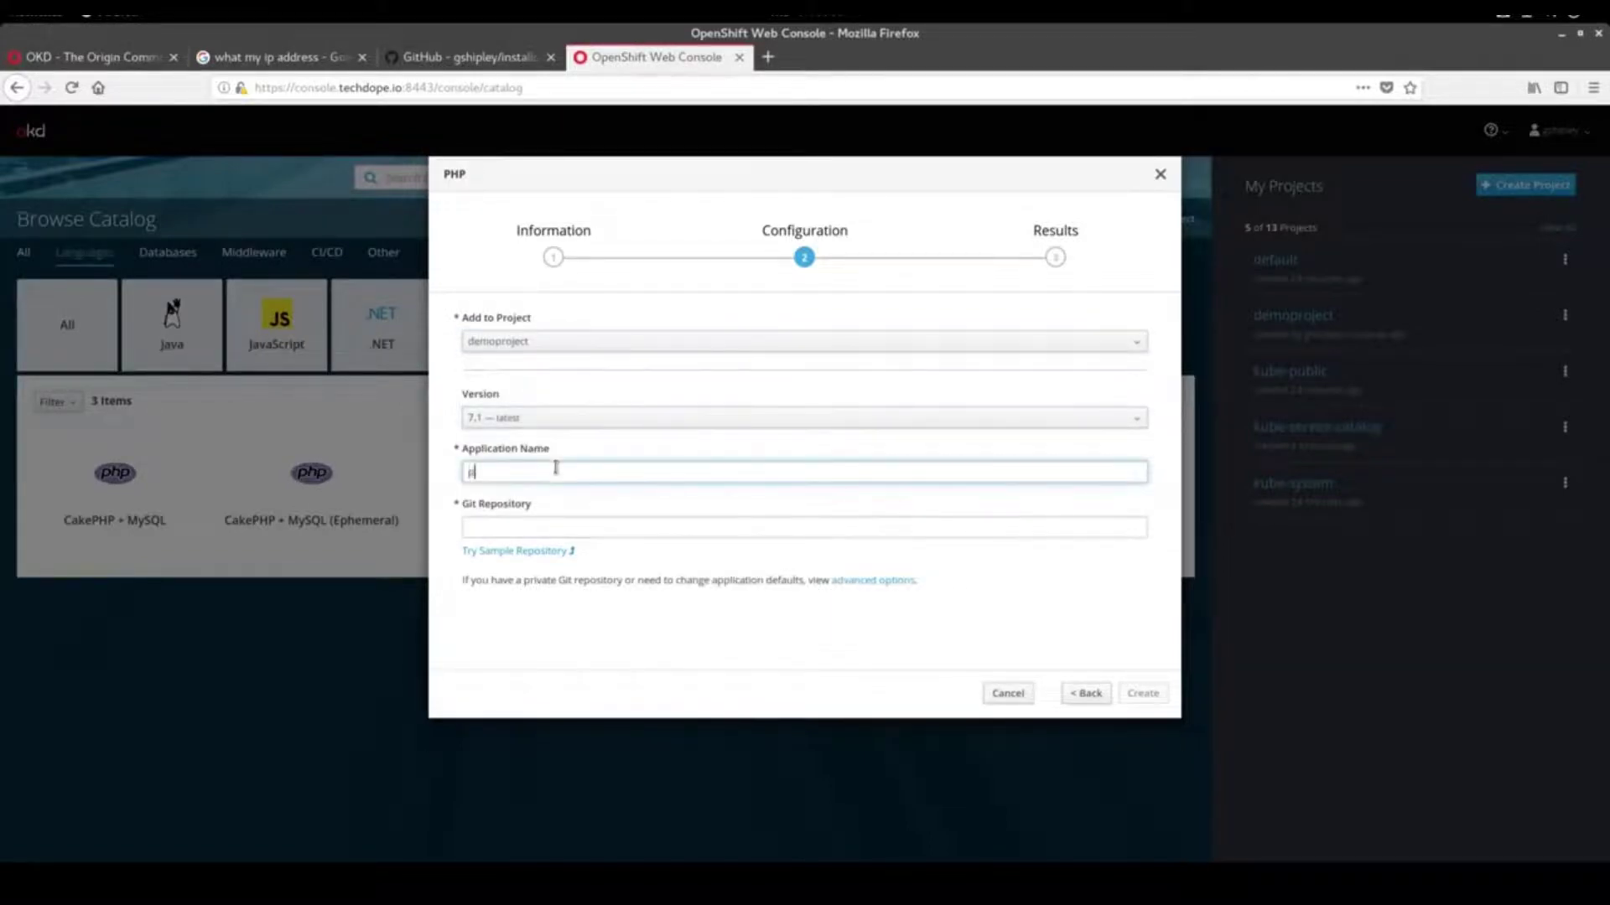
{"action": "key", "text": "Tab"}
{"action": "type", "text": "gith"}
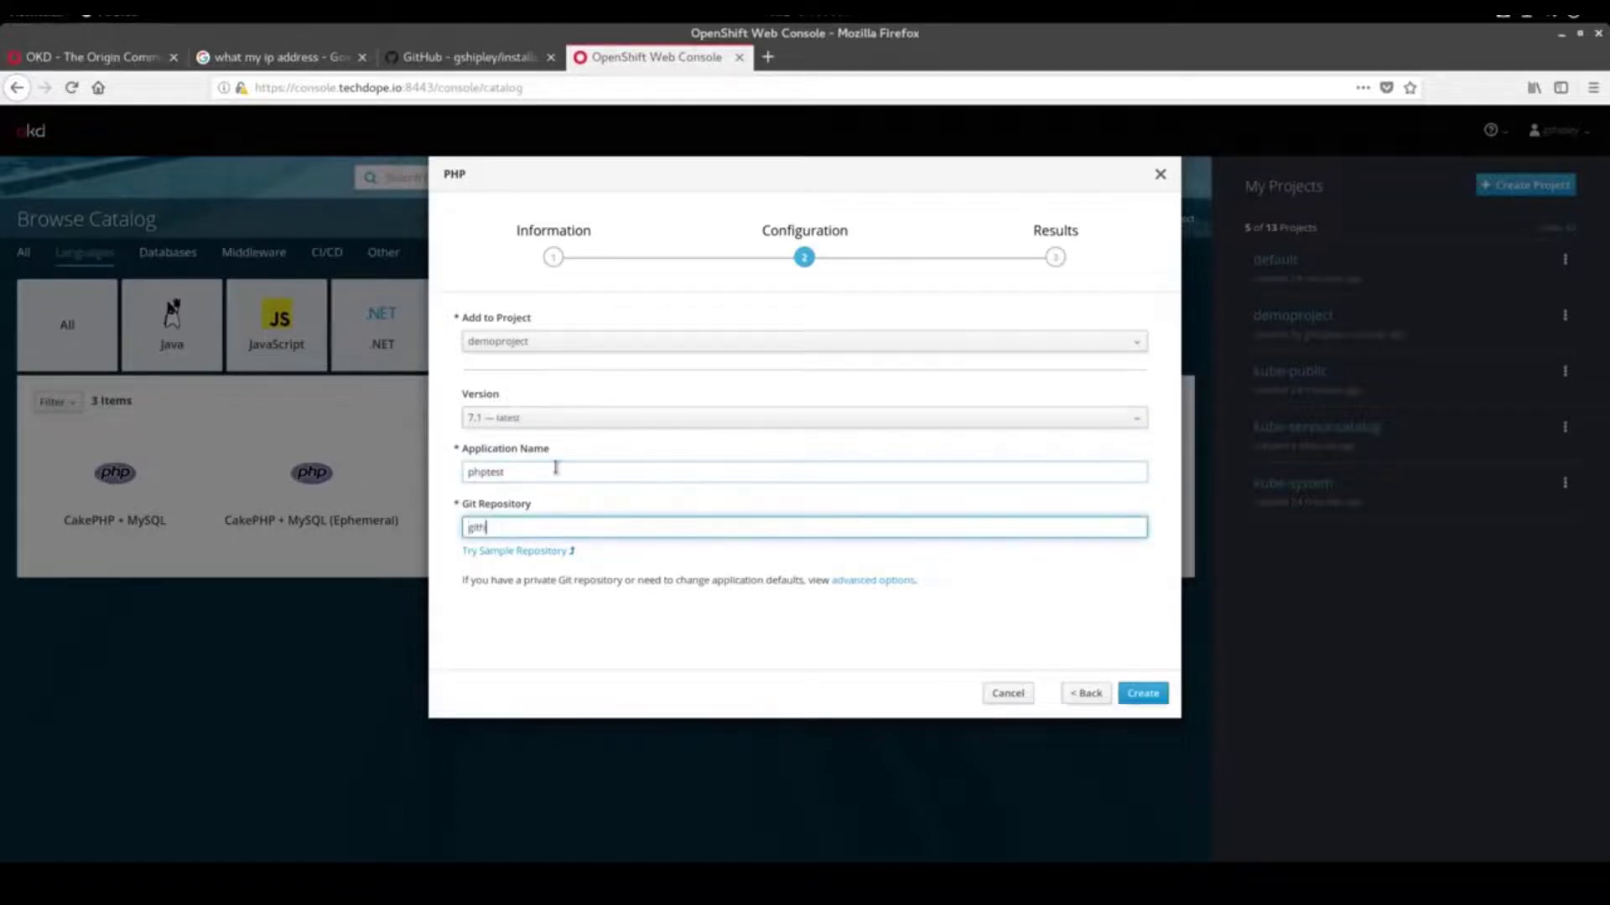
{"action": "key", "text": "BackSpace"}
{"action": "key", "text": "BackSpace"}
{"action": "key", "text": "BackSpace"}
{"action": "key", "text": "BackSpace"}
{"action": "key", "text": "BackSpace"}
{"action": "key", "text": "BackSpace"}
{"action": "key", "text": "BackSpace"}
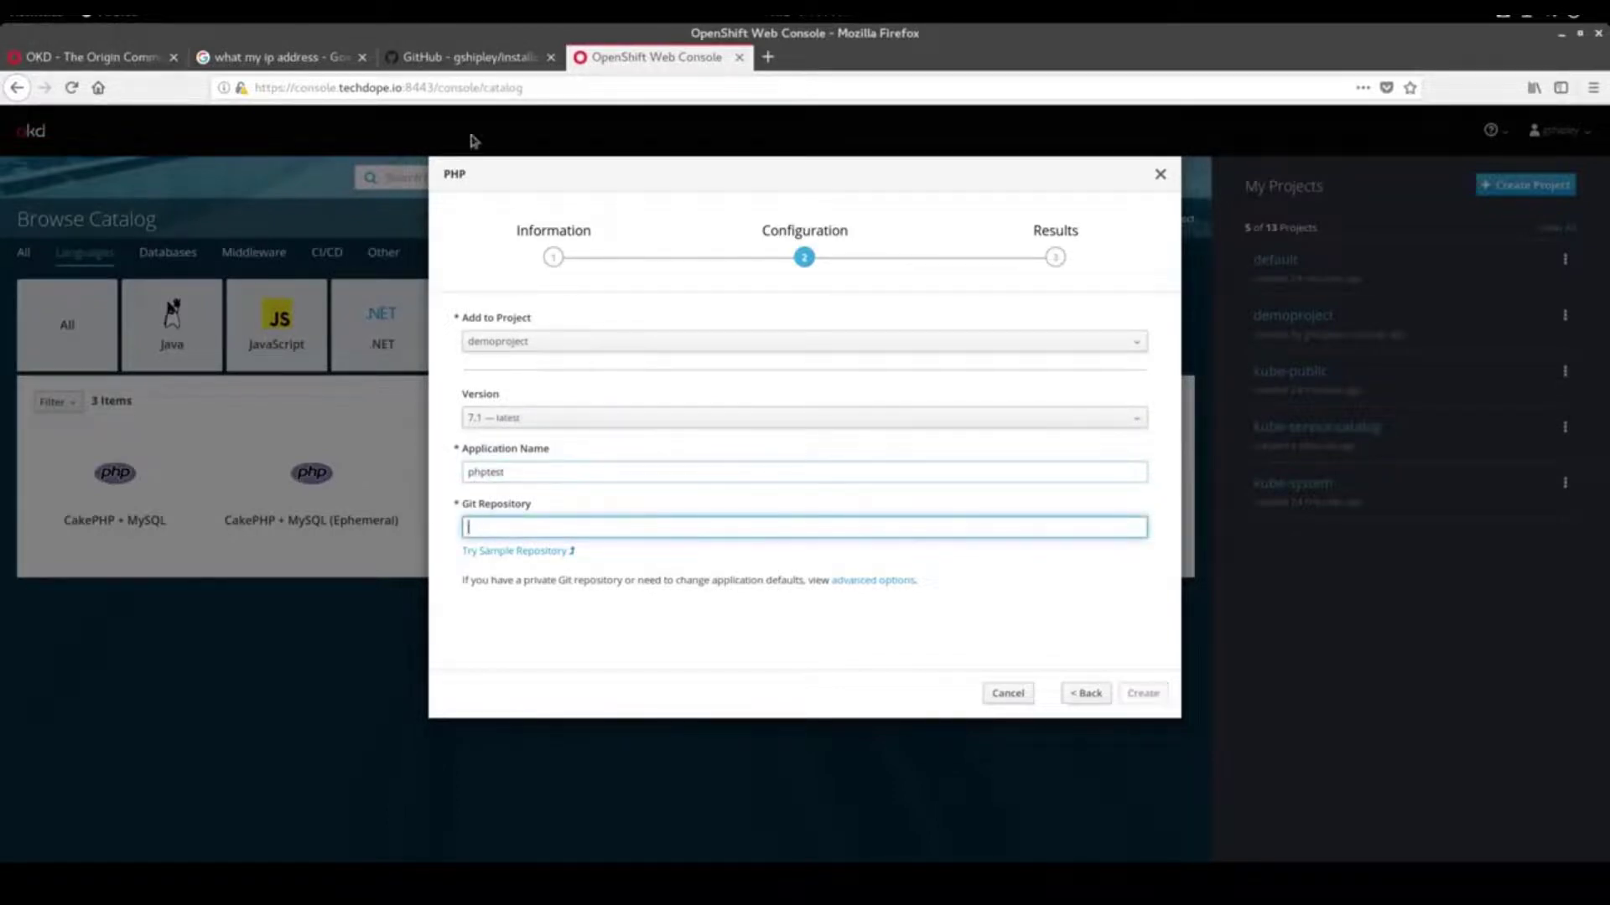
Open the user's GitHub profile in a new tab, correcting a typo in the address
{"action": "left_click", "coordinate": [768, 57]}
{"action": "type", "text": "github"}
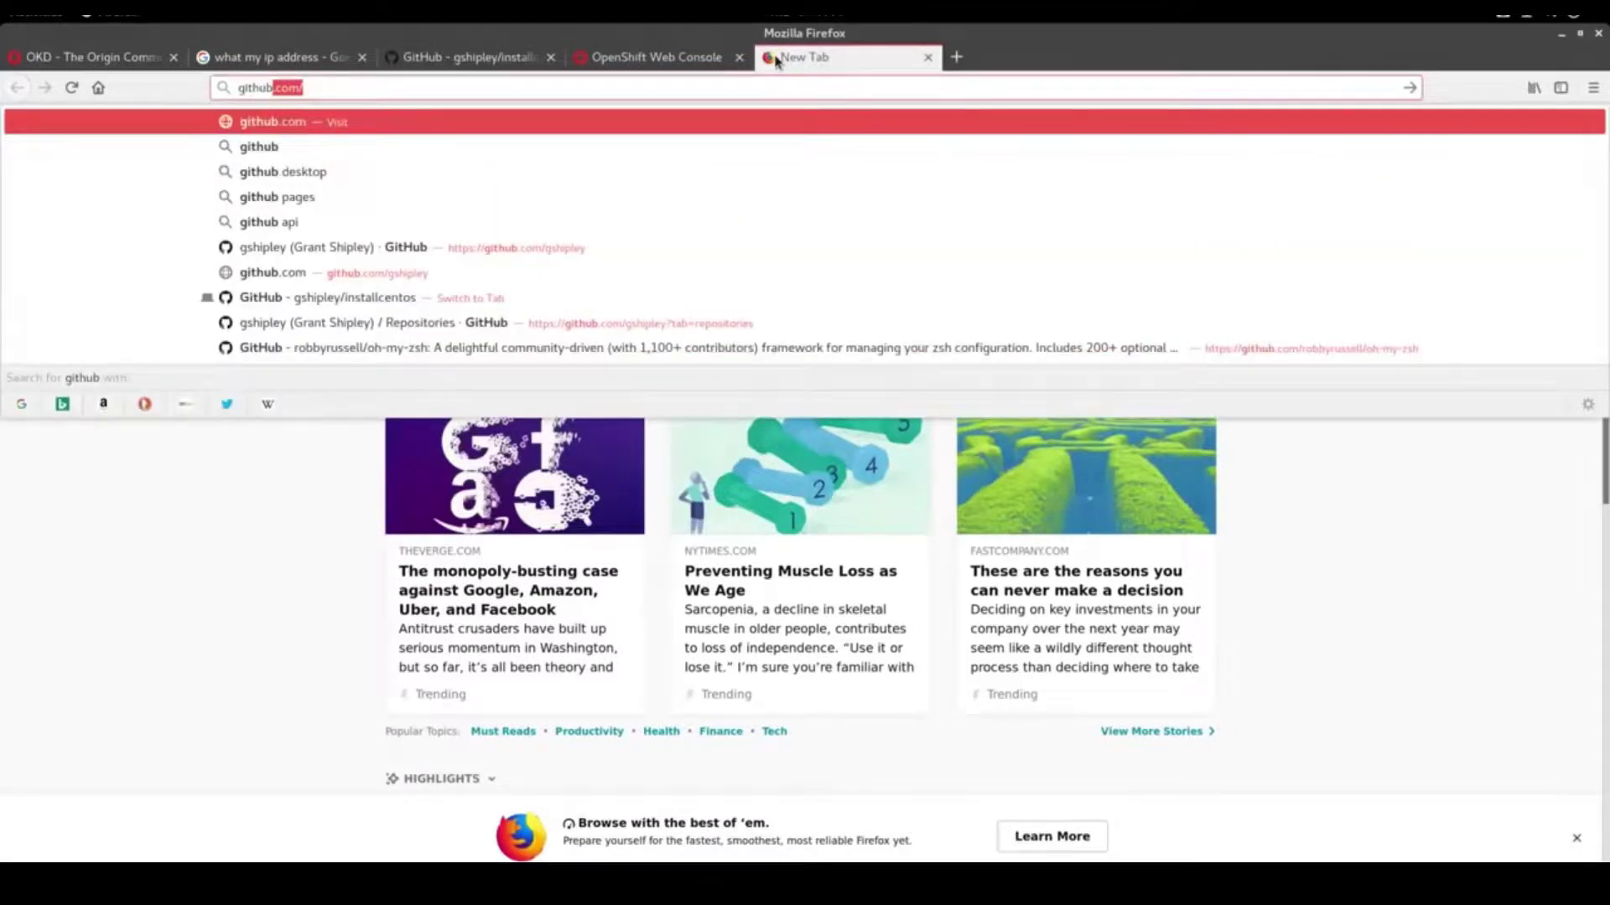
{"action": "type", "text": ".com/gshipleyt"}
{"action": "key", "text": "Return"}
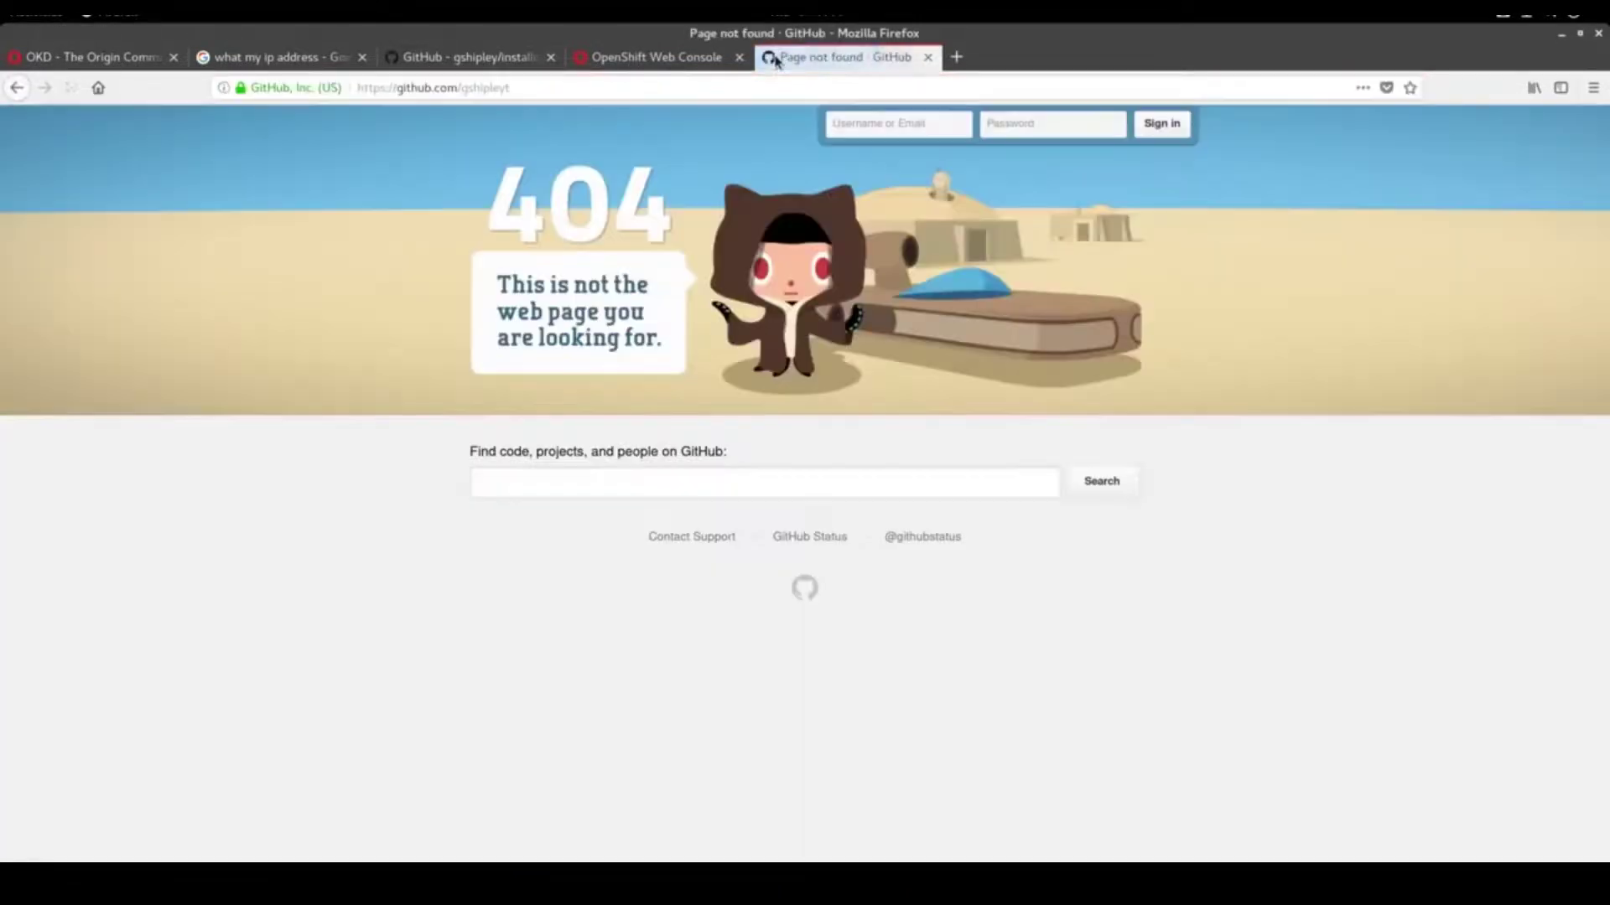
{"action": "left_click", "coordinate": [643, 87]}
{"action": "key", "text": "BackSpace"}
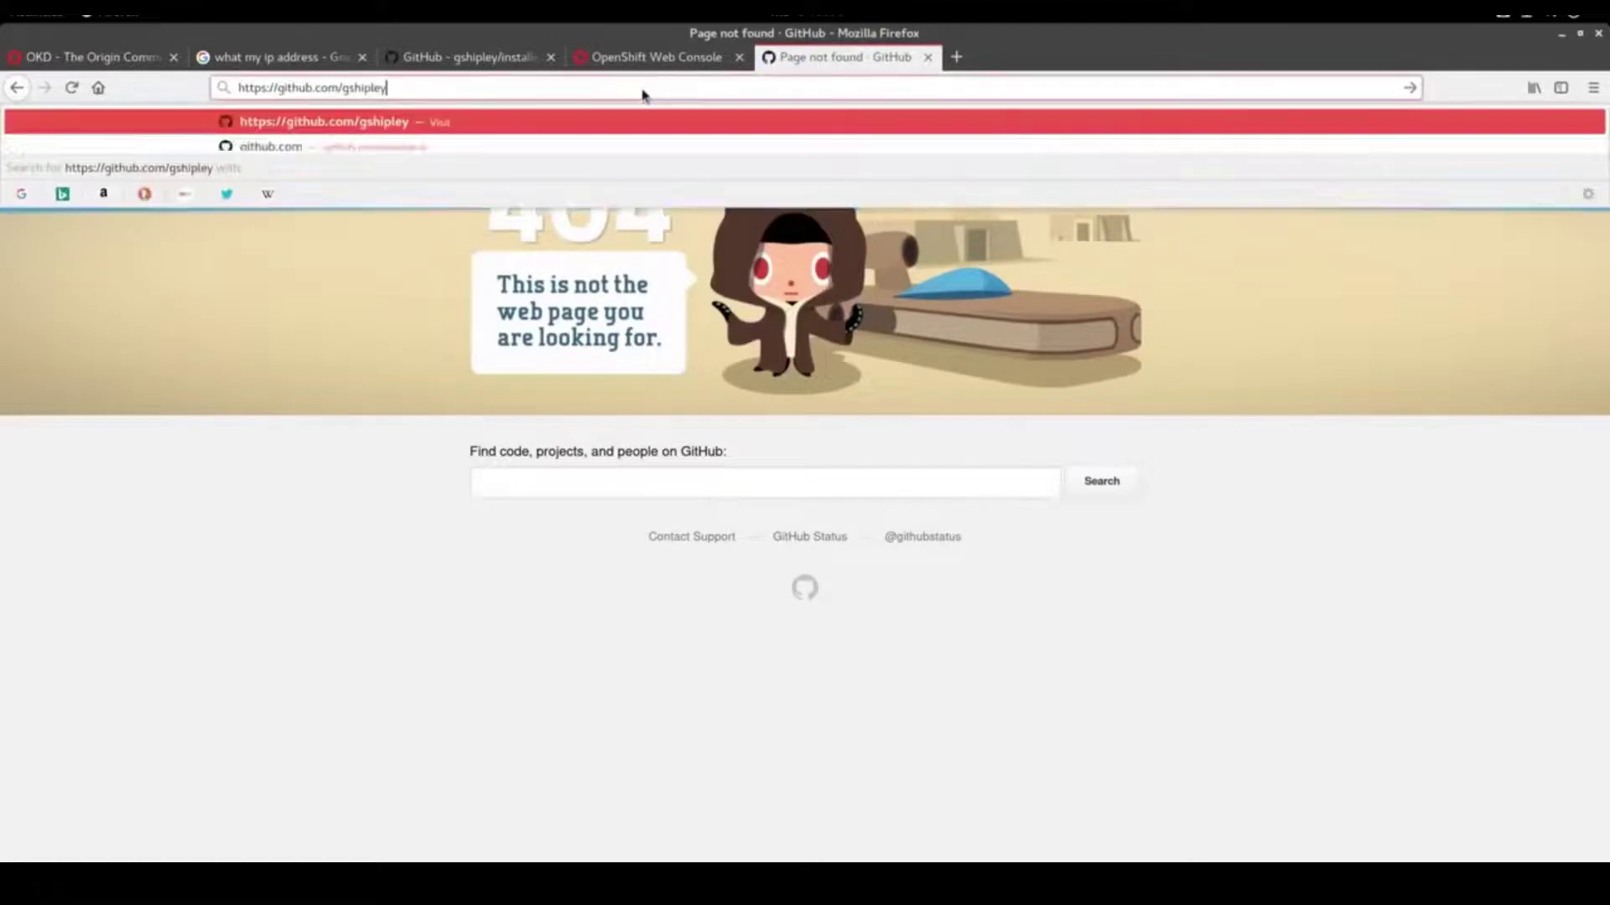
{"action": "key", "text": "Return"}
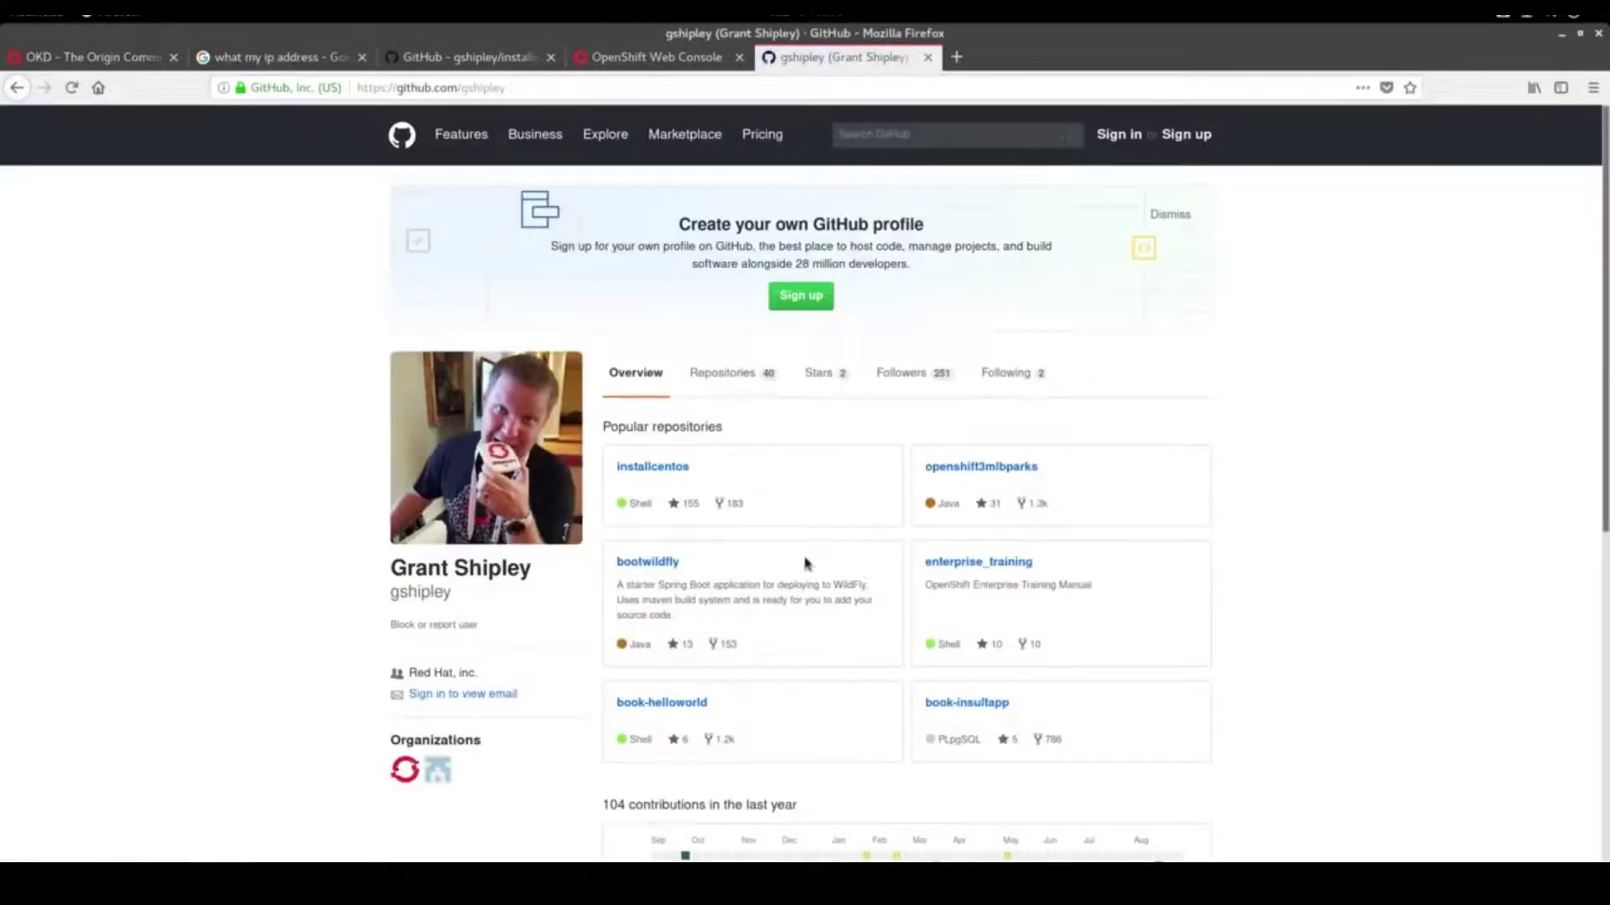
Get the simplephp repository's clone URL and paste it into the console's Git Repository field
{"action": "left_click", "coordinate": [729, 374]}
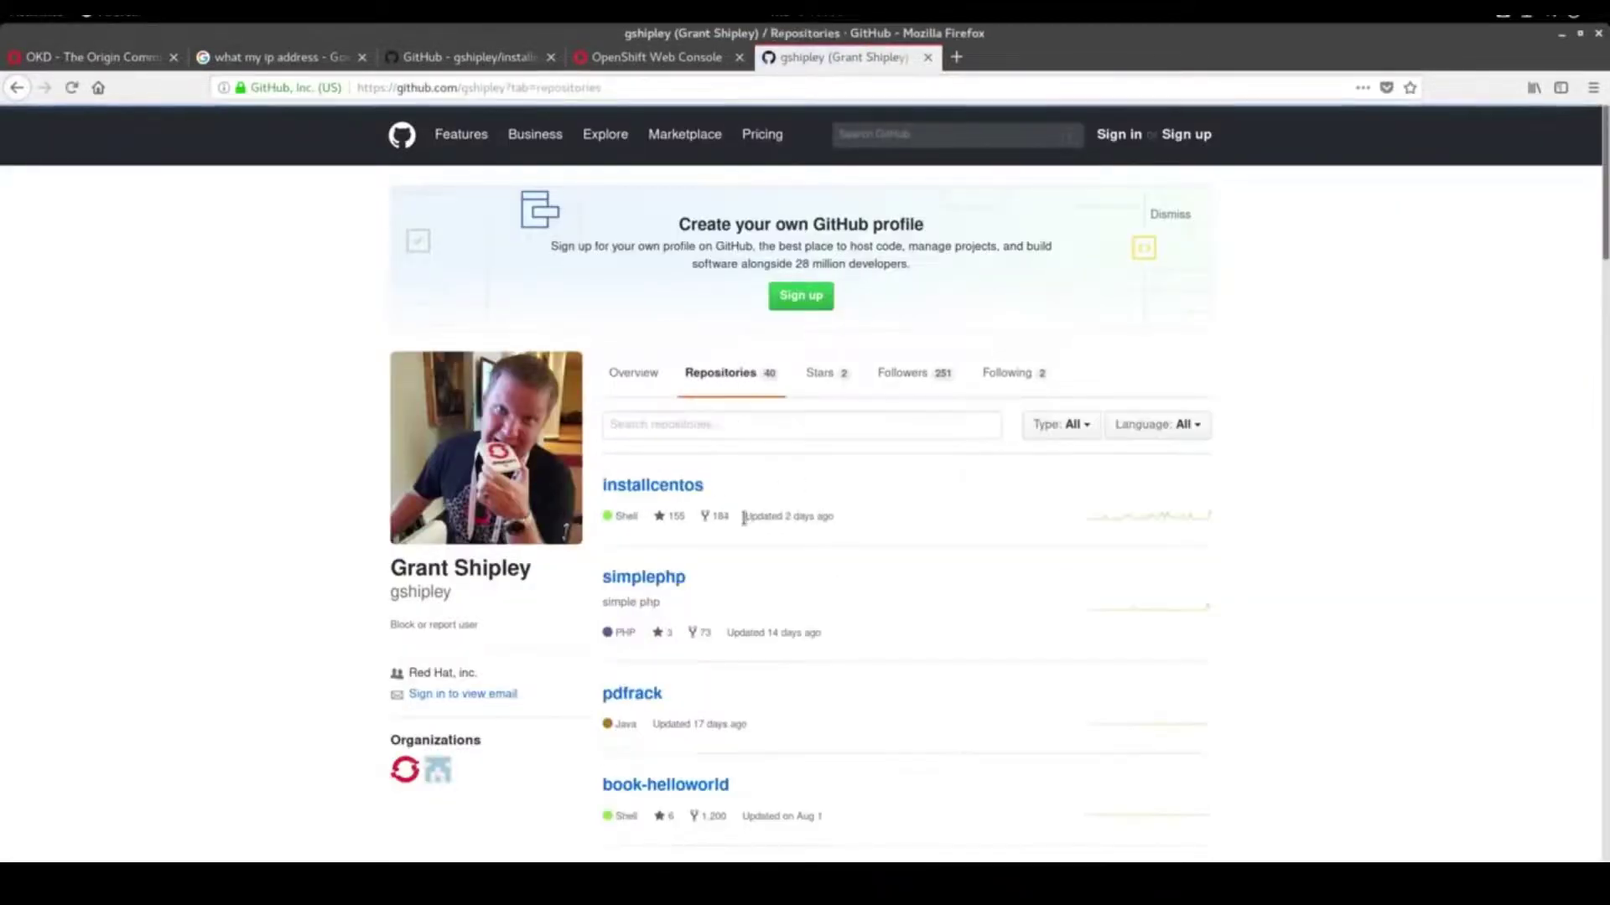
{"action": "left_click", "coordinate": [662, 577]}
{"action": "left_click", "coordinate": [1204, 541]}
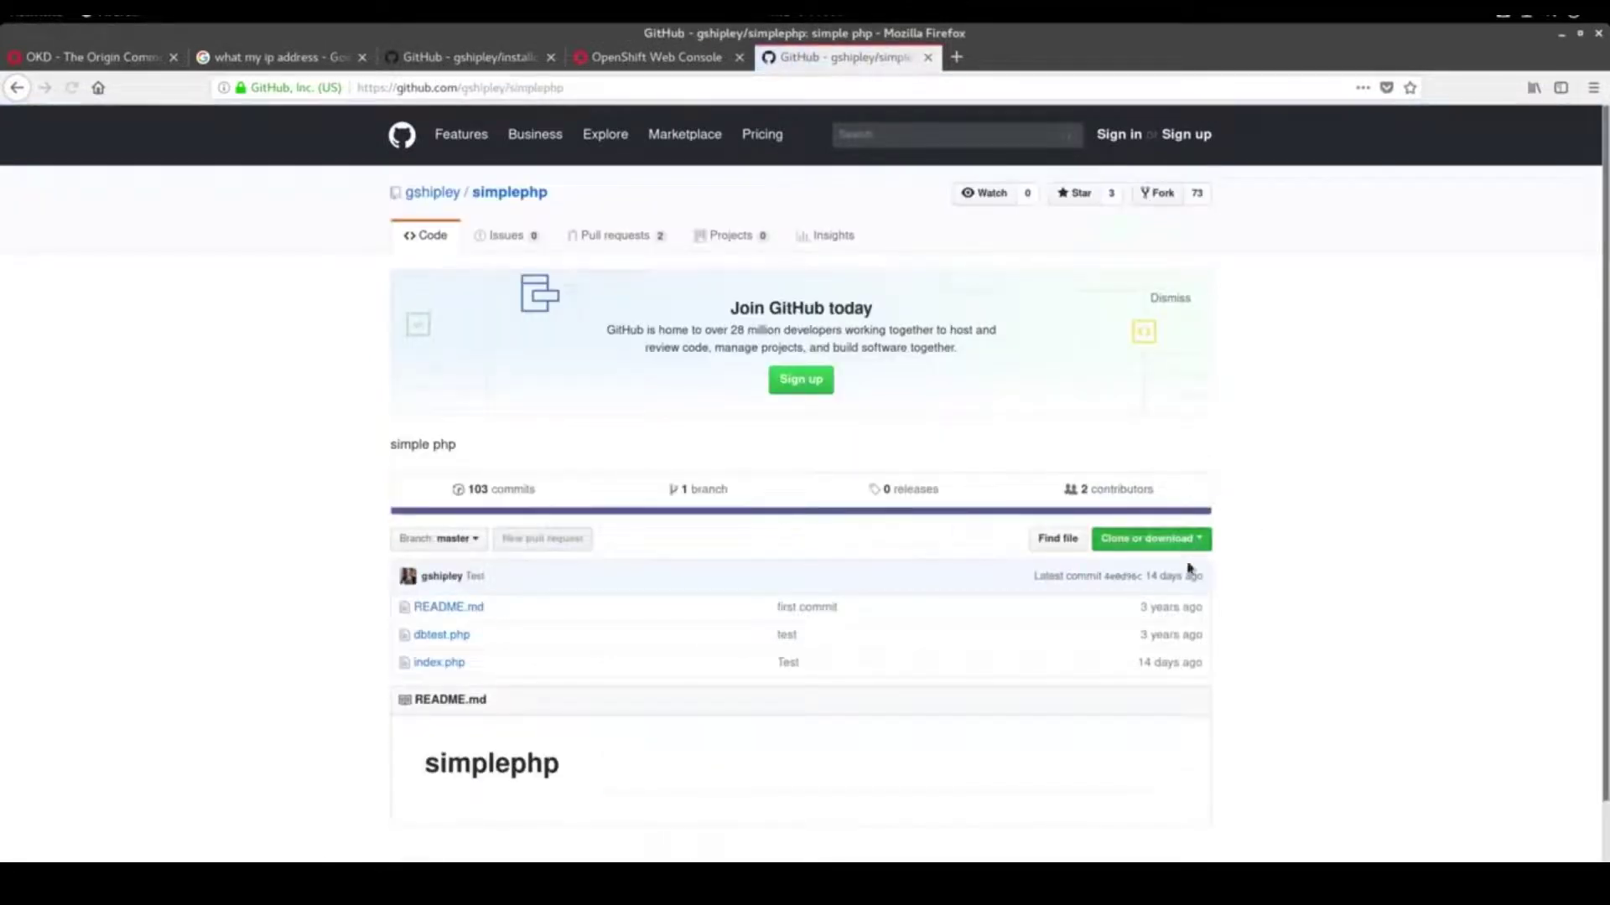
{"action": "left_click", "coordinate": [663, 67]}
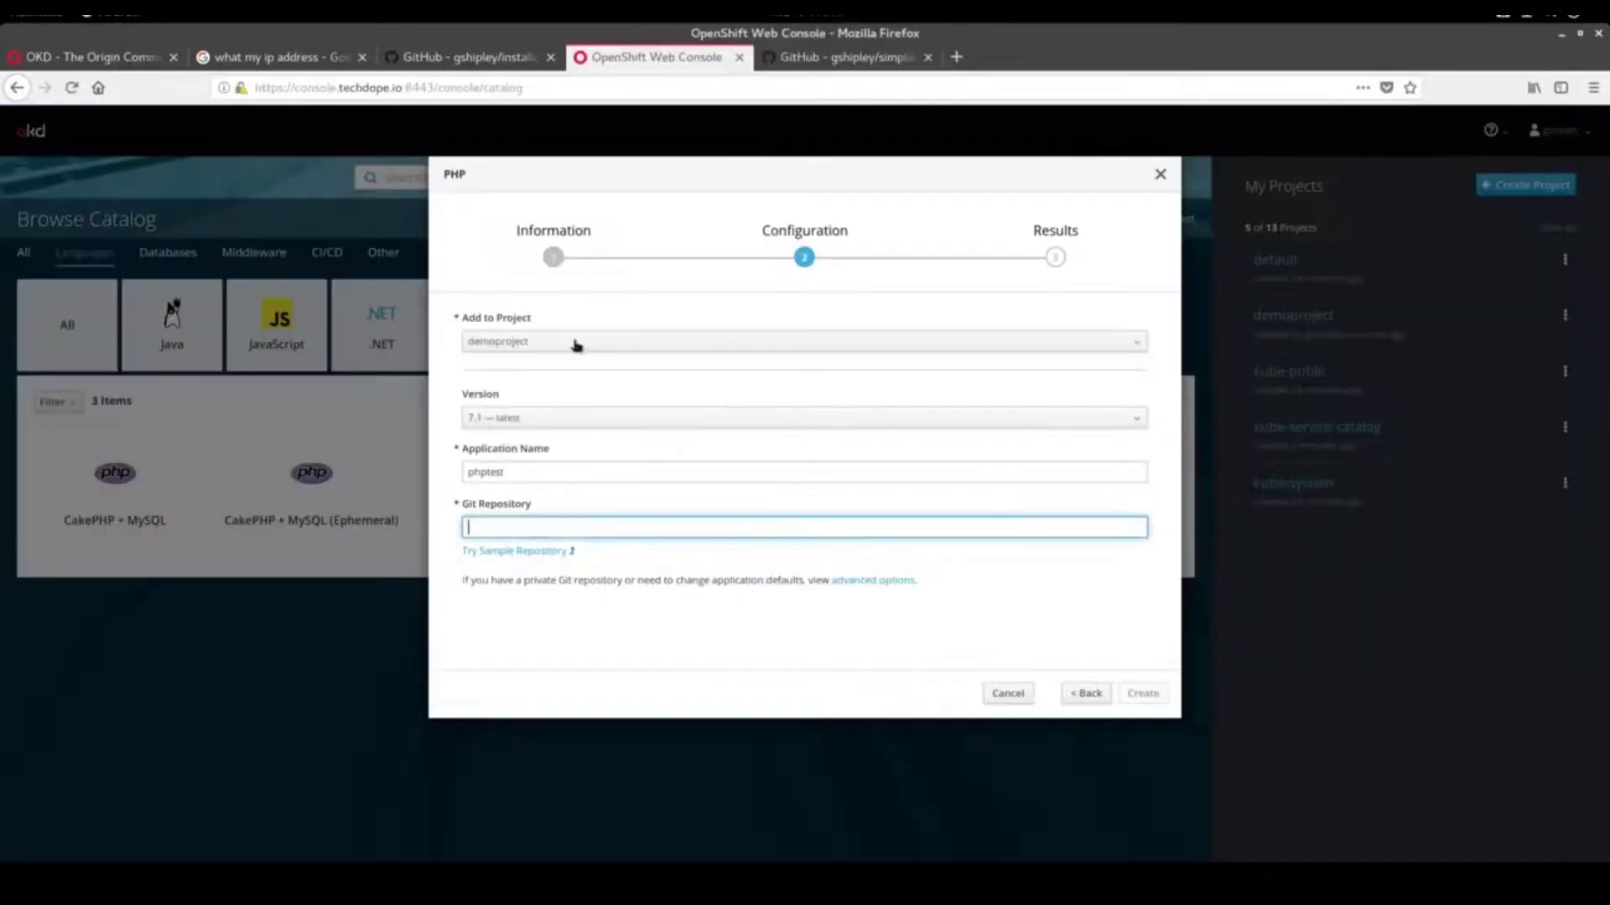
{"action": "type", "text": "https://github.com/gshipley/simplephp.git"}
Create phptest, then expand it in the demoproject overview to watch build #1 cloning simplephp
{"action": "left_click", "coordinate": [1153, 698]}
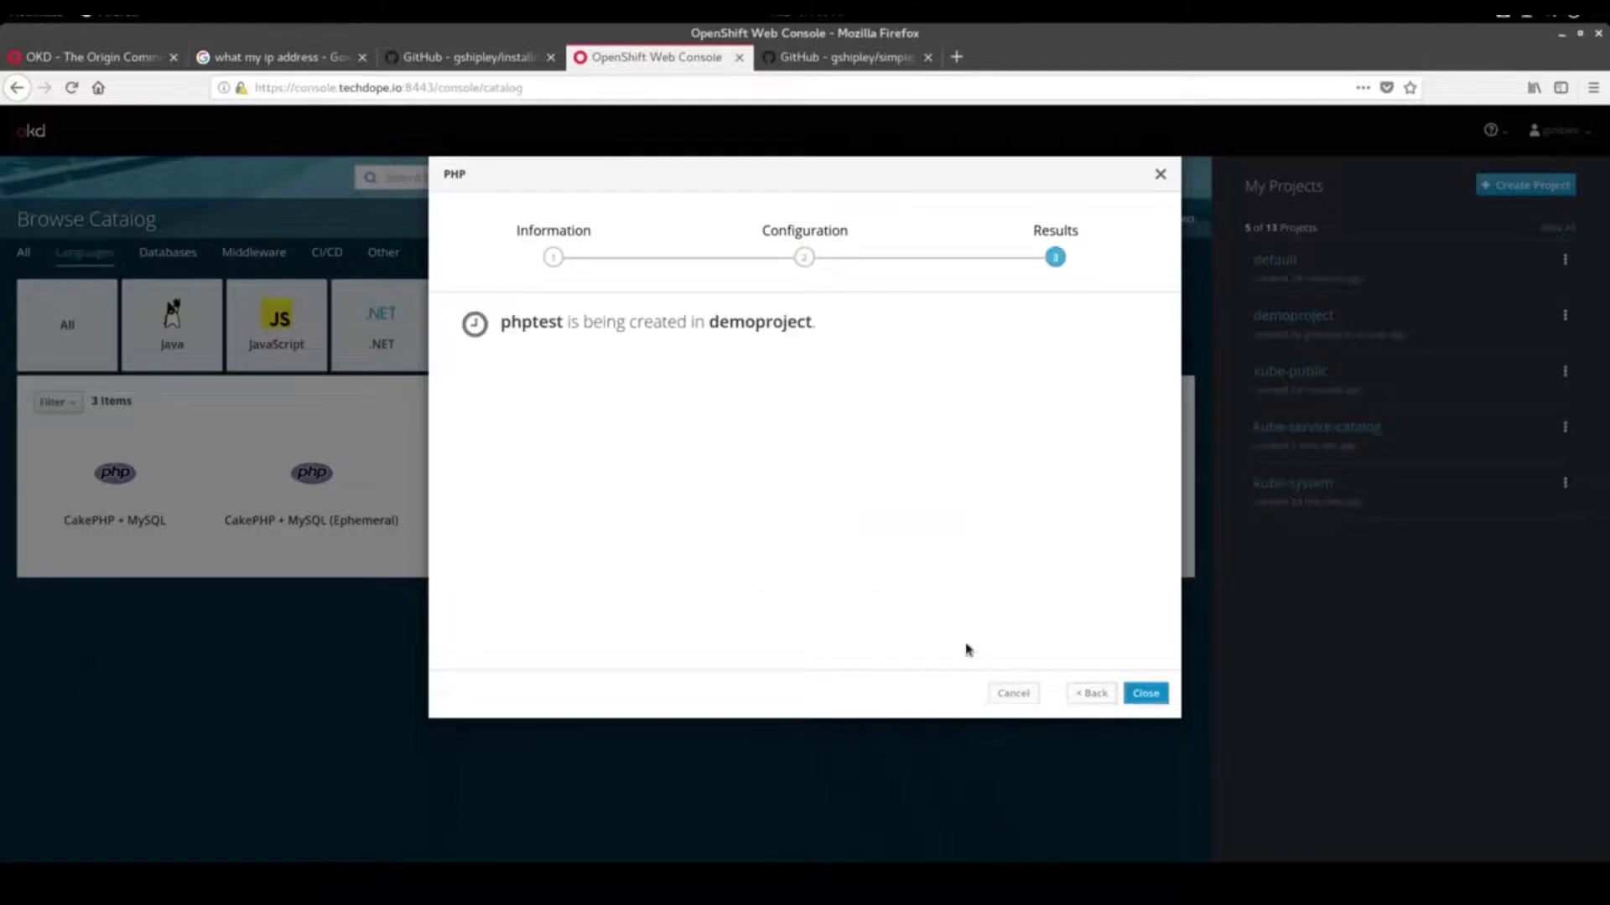
{"action": "left_click", "coordinate": [1148, 699]}
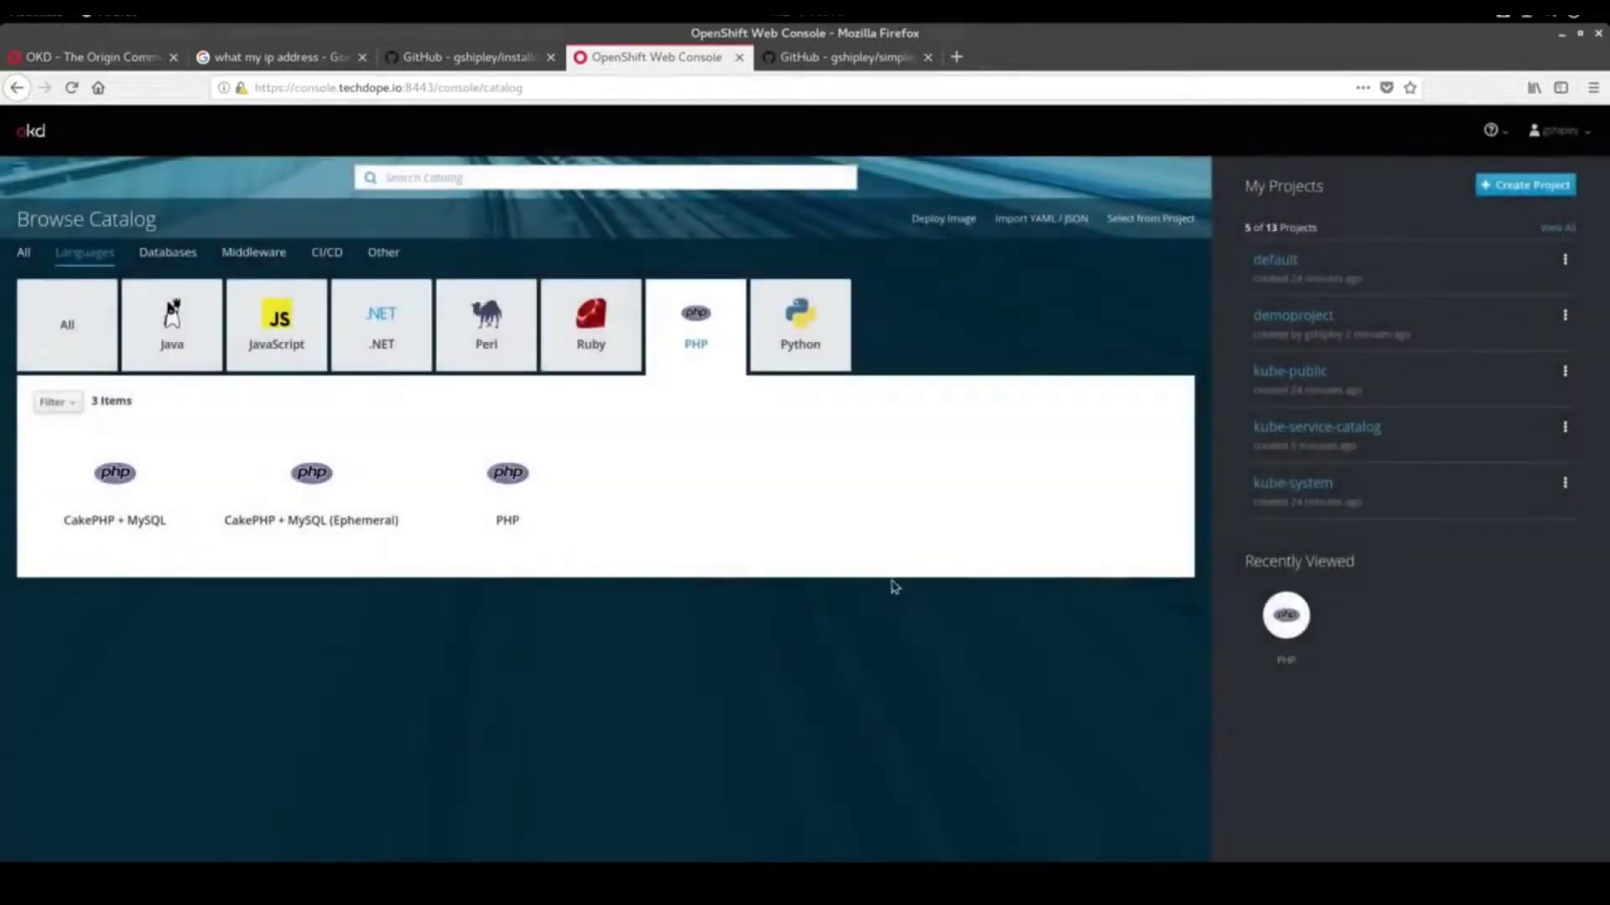
{"action": "left_click", "coordinate": [1270, 316]}
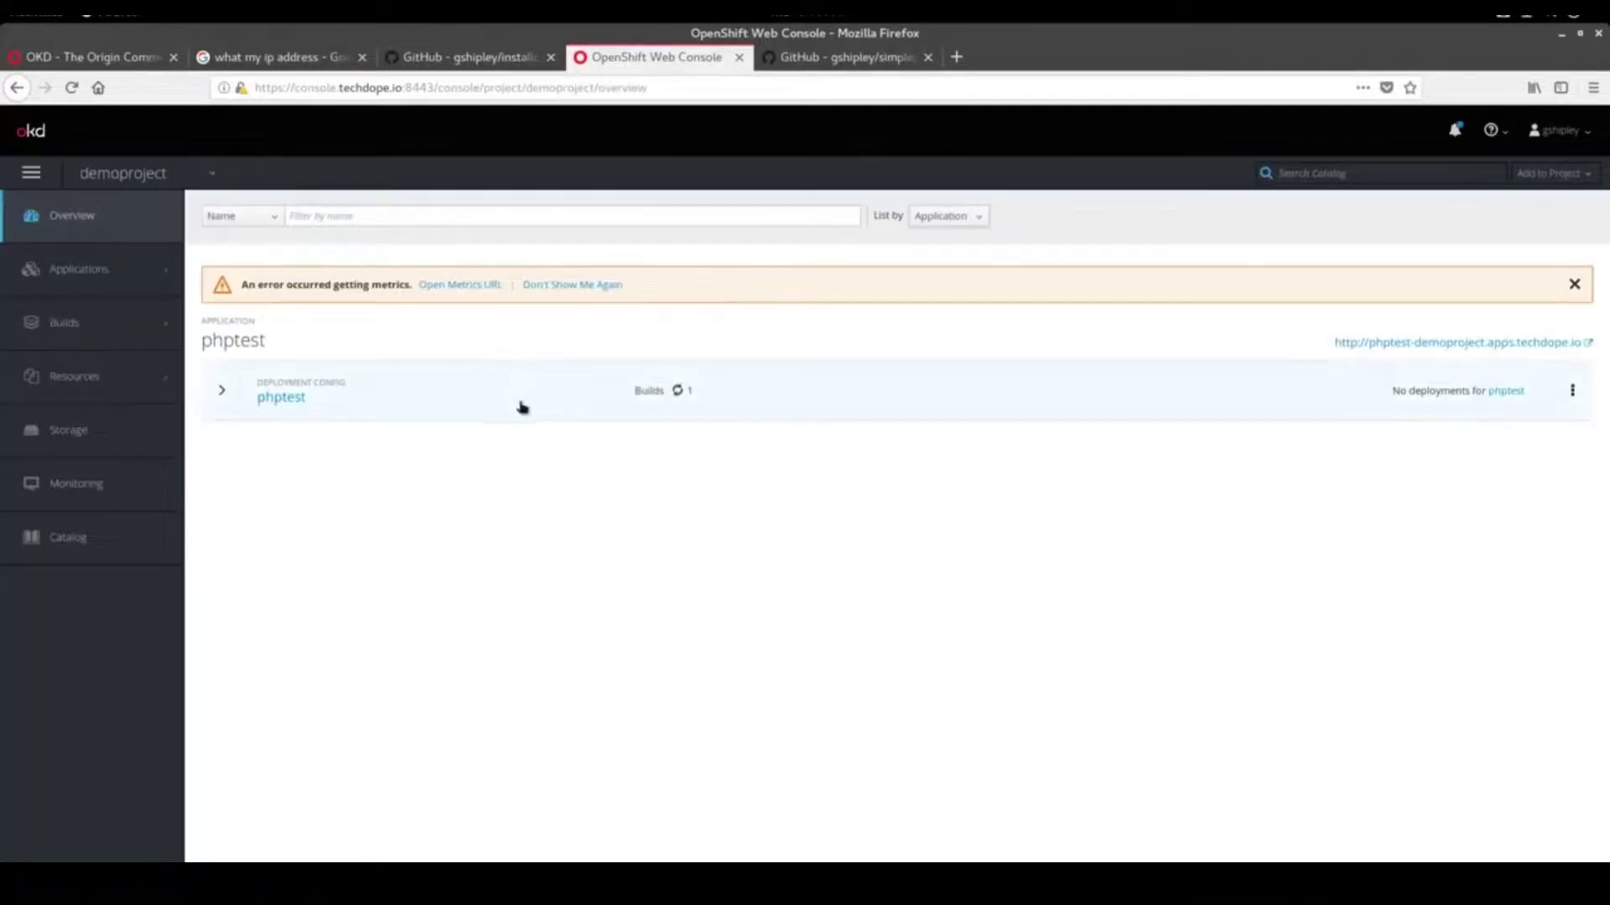
{"action": "left_click", "coordinate": [224, 391]}
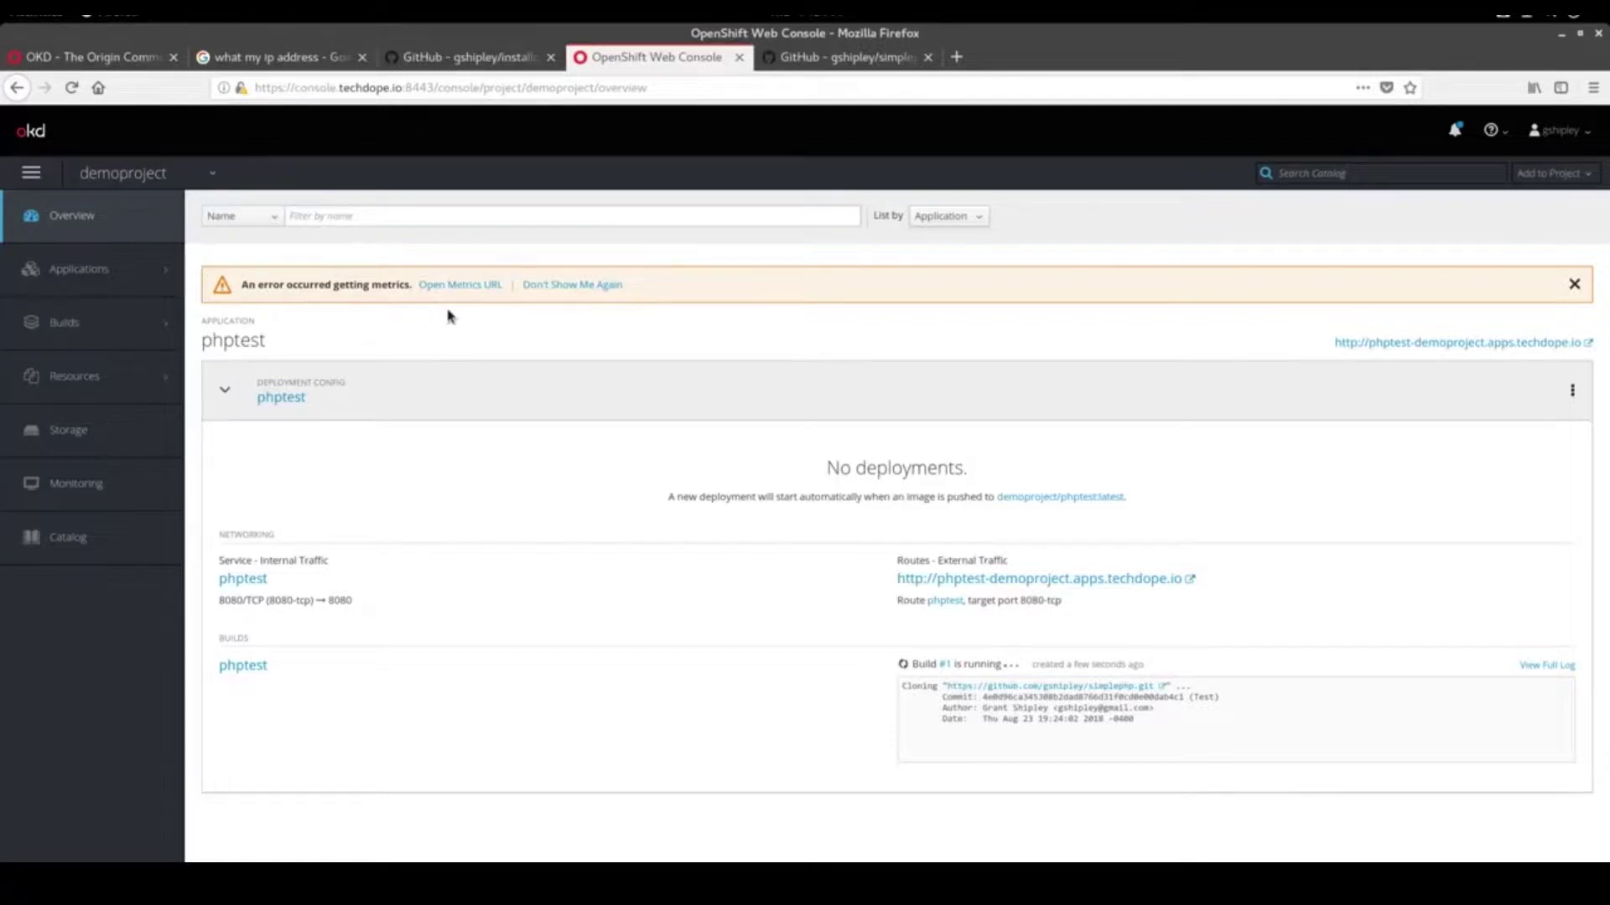
Open the metrics URL, permanently trust the hawkular-metrics certificate, then return to the console tab
{"action": "left_click", "coordinate": [453, 286]}
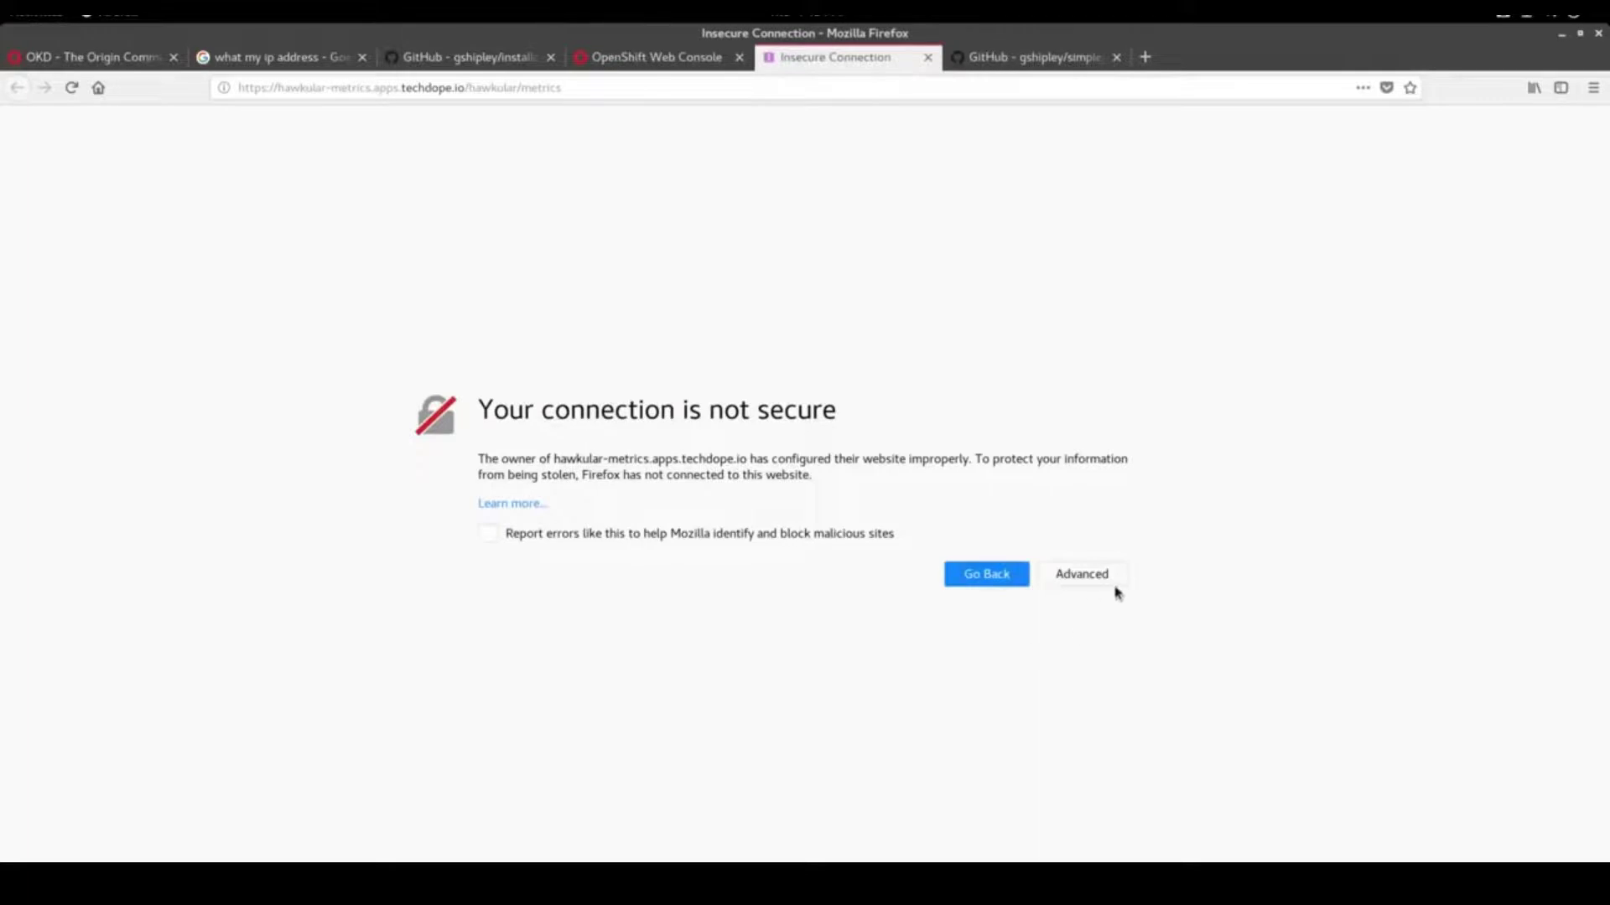
{"action": "left_click", "coordinate": [1105, 584]}
{"action": "left_click", "coordinate": [1050, 845]}
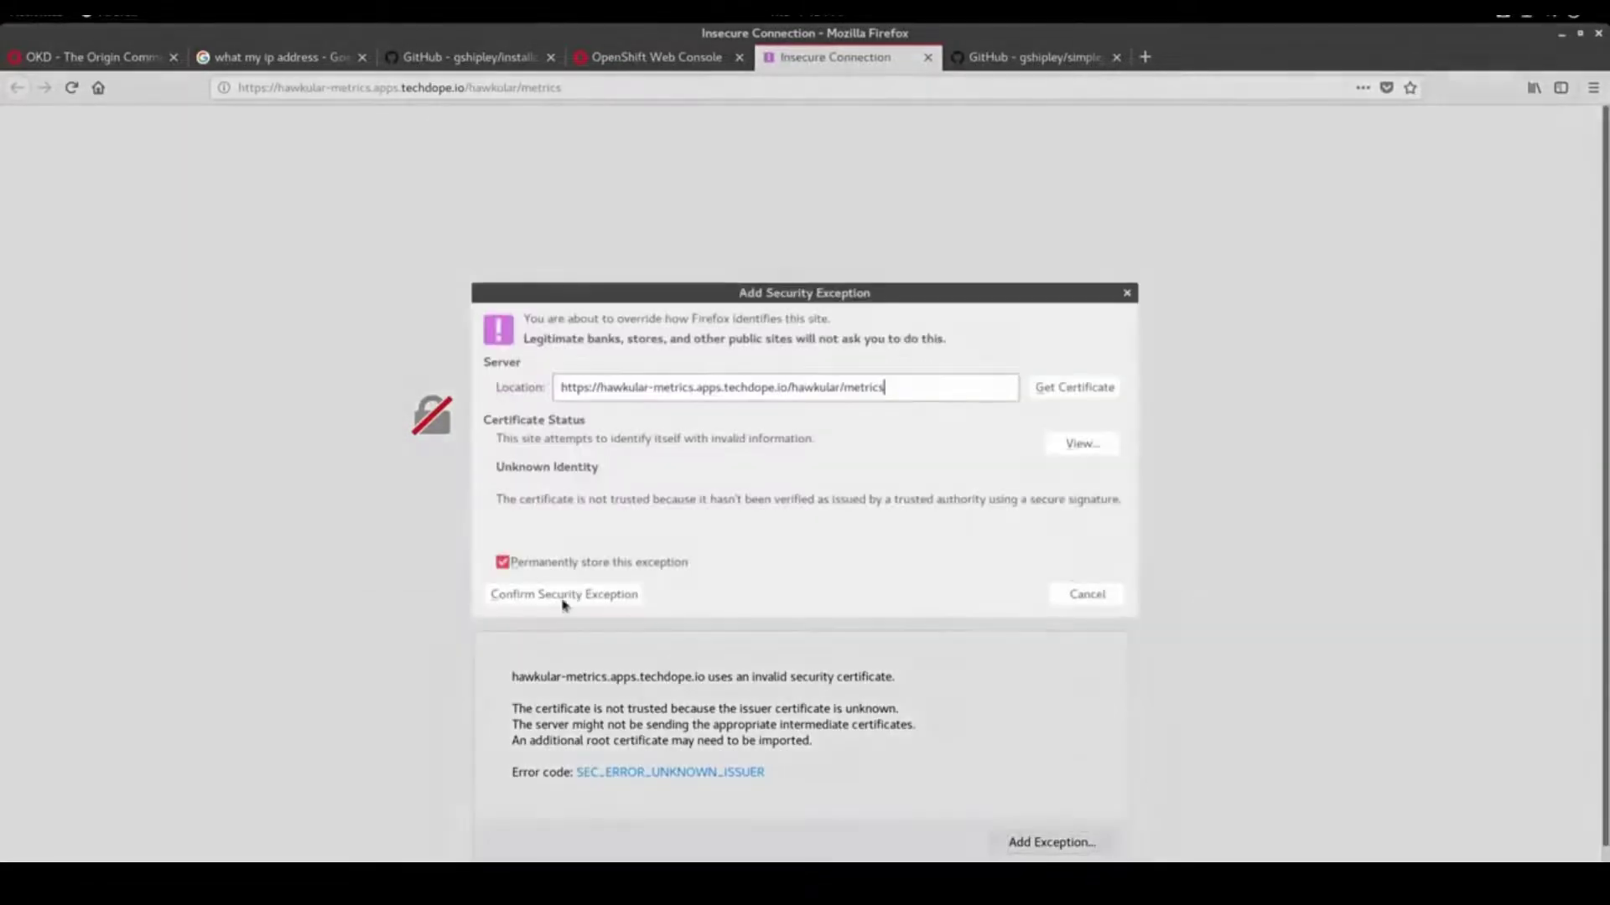
{"action": "left_click", "coordinate": [602, 593]}
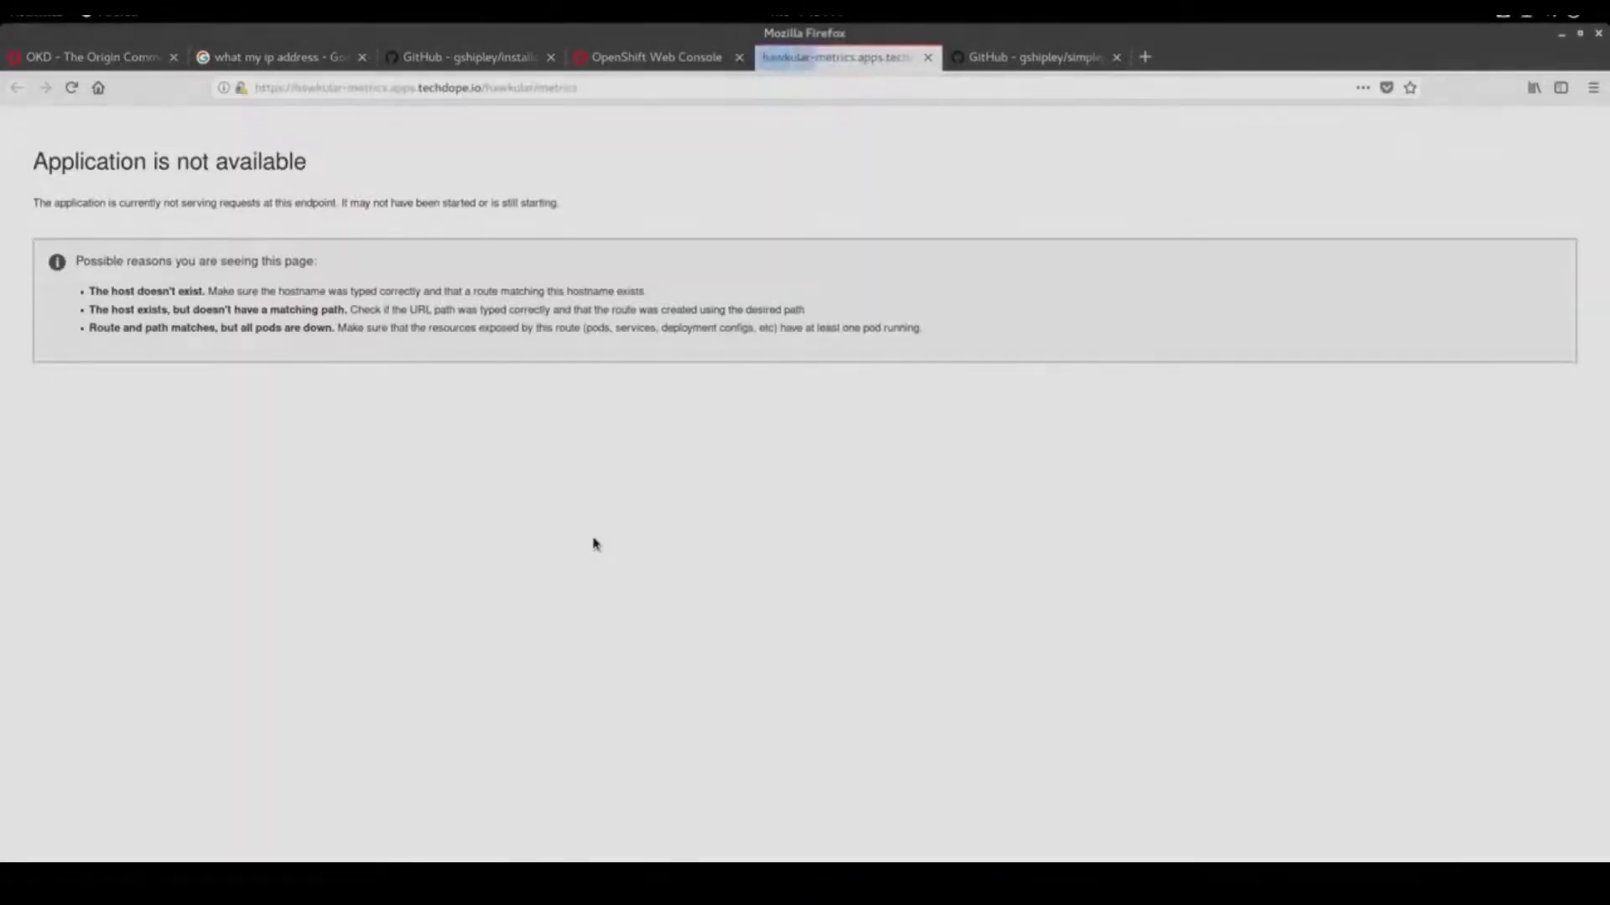
{"action": "left_click", "coordinate": [654, 57]}
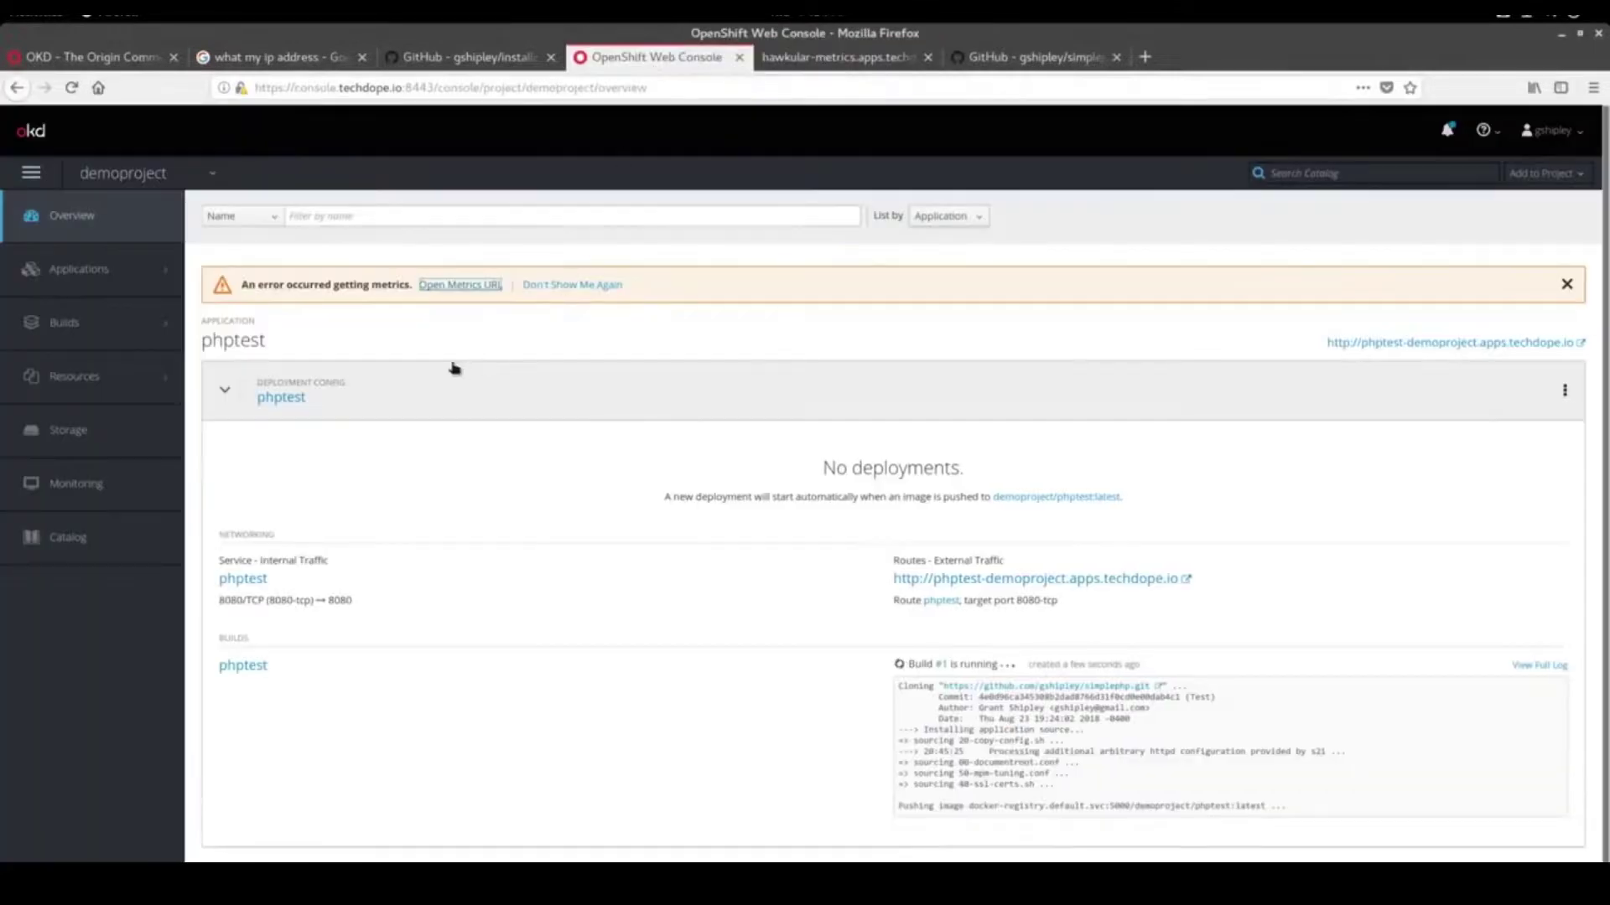
Reload the overview, check build #1's log, and wait until phptest runs 1 pod
{"action": "left_click", "coordinate": [71, 87]}
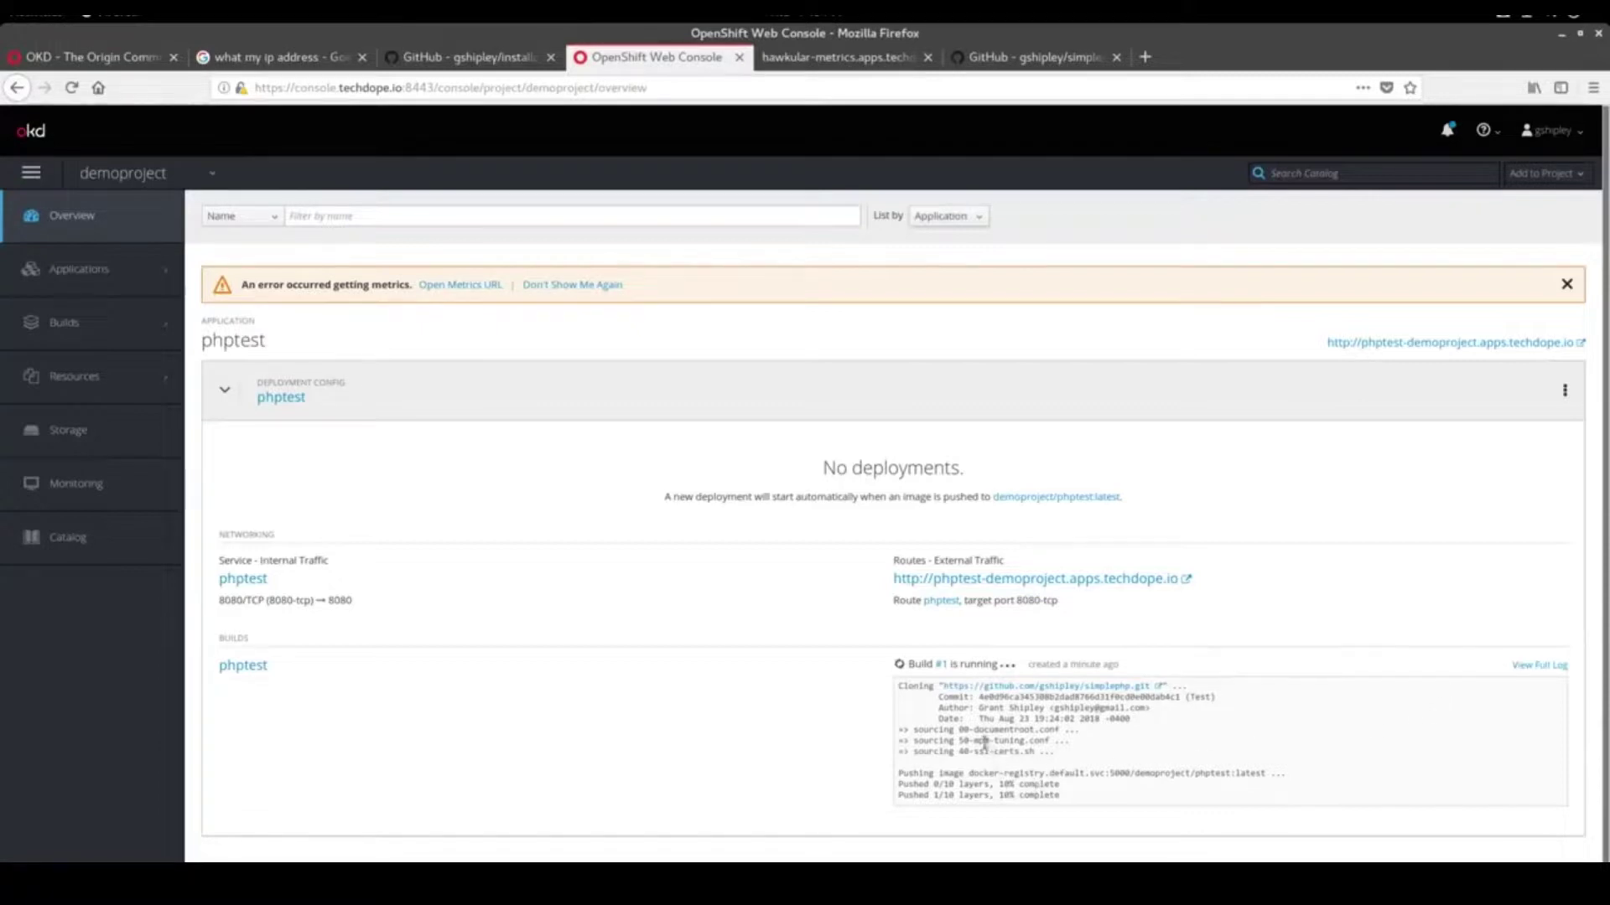
{"action": "left_click", "coordinate": [1541, 665]}
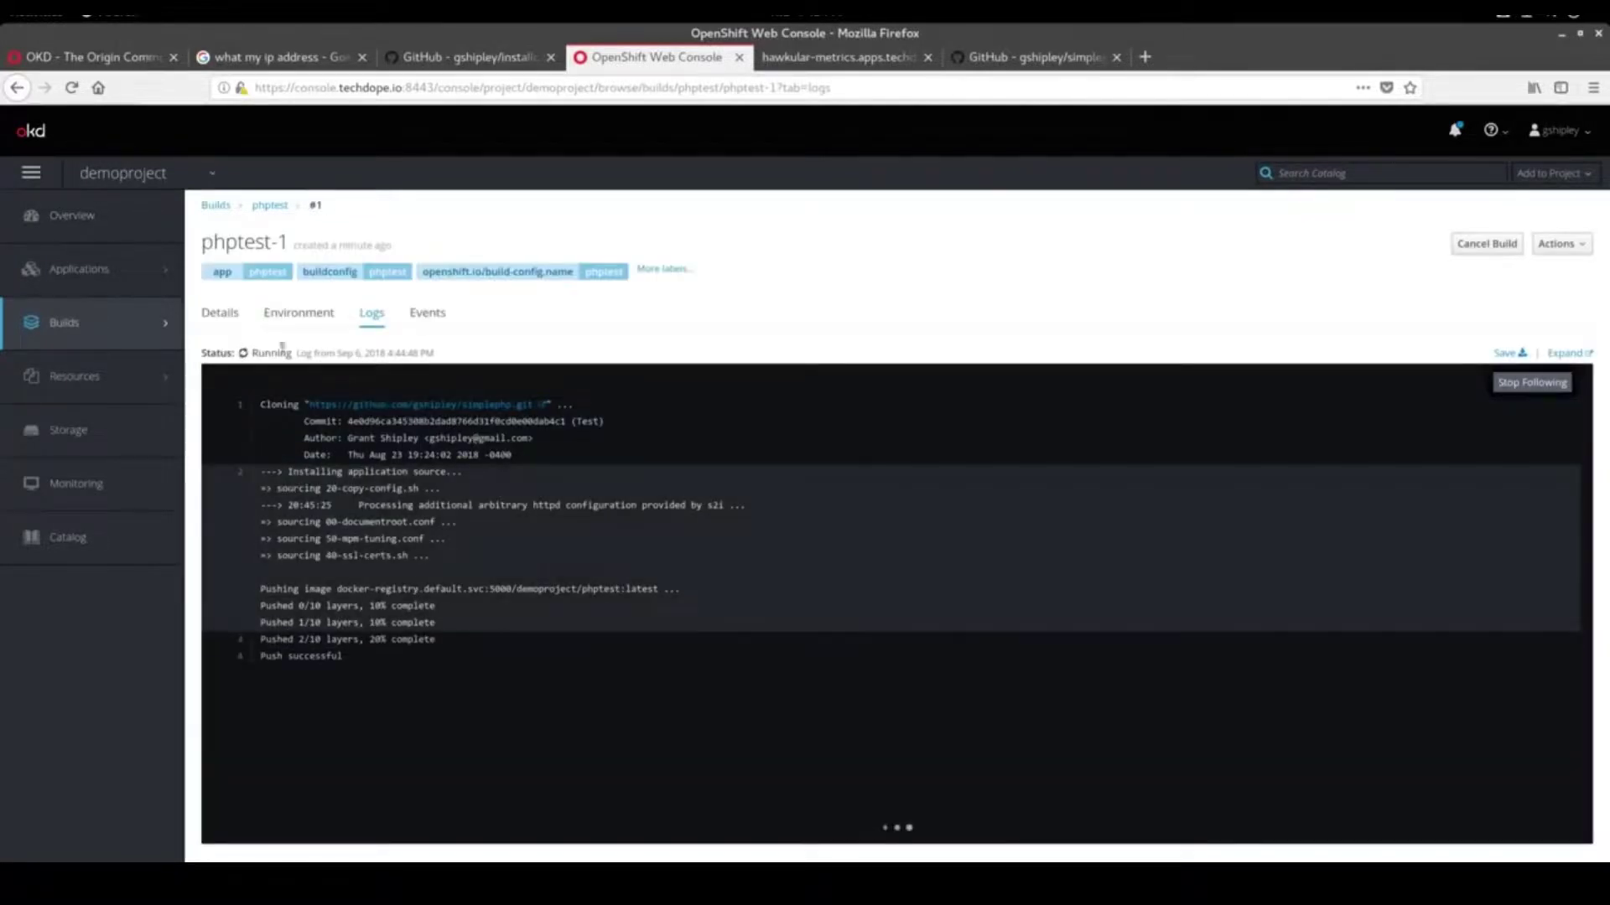
{"action": "left_click", "coordinate": [59, 220]}
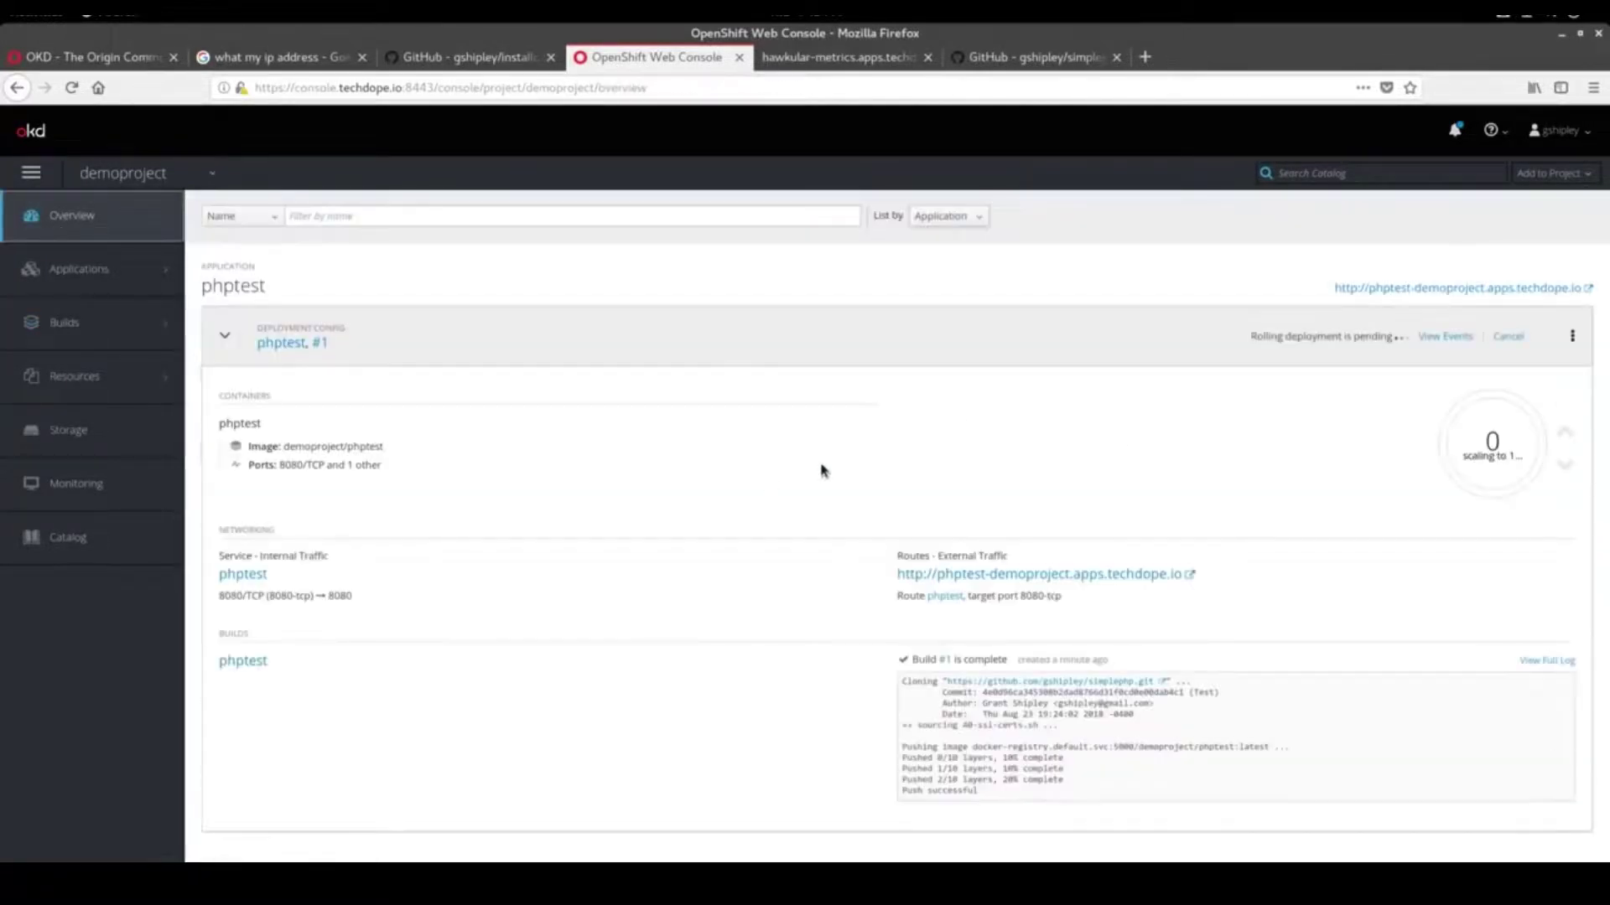
{"action": "mouse_move", "coordinate": [1454, 435]}
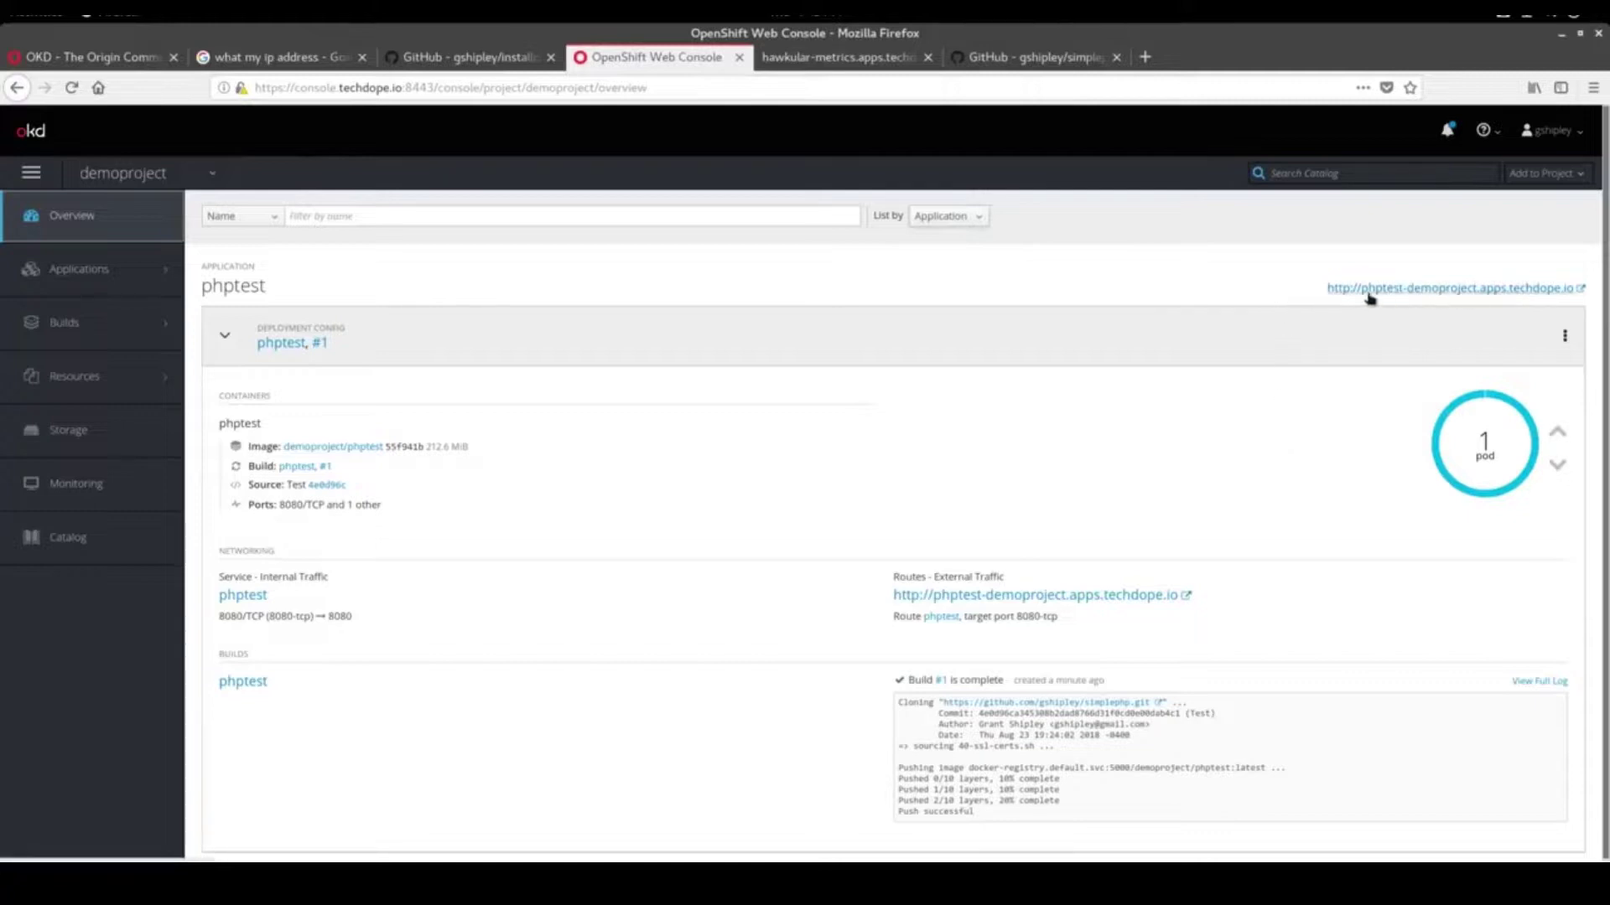
View the phptest route page 'This is a simple php application' zoomed in, then return to the console
{"action": "left_click", "coordinate": [1502, 290]}
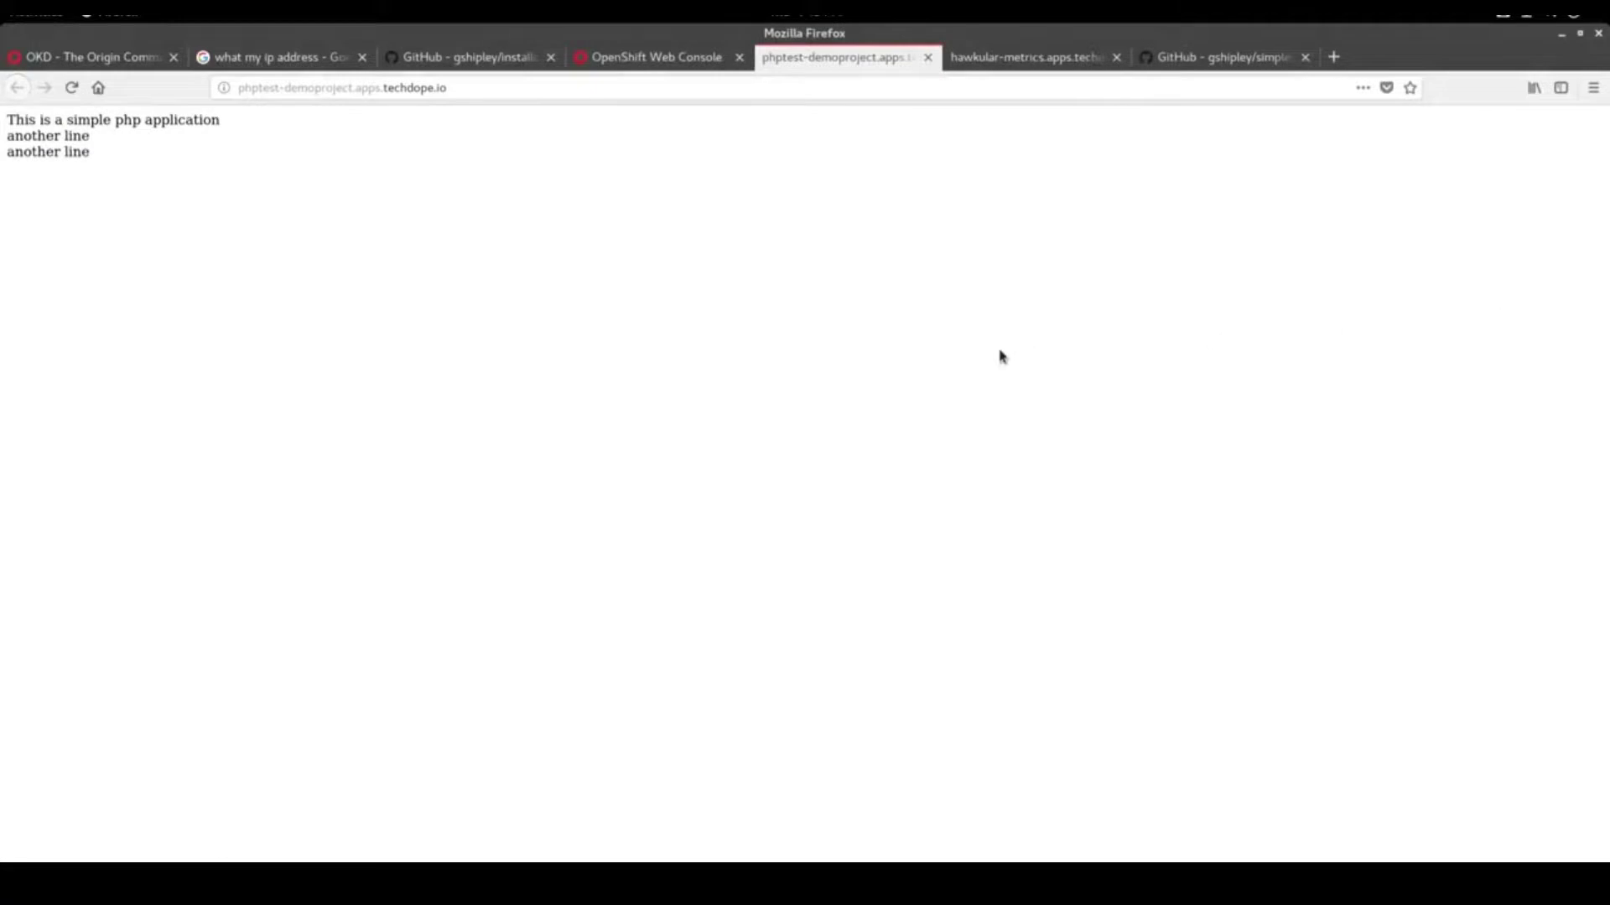
{"action": "key", "text": "ctrl+plus"}
{"action": "key", "text": "ctrl+plus"}
{"action": "key", "text": "ctrl+plus"}
{"action": "key", "text": "ctrl+plus"}
{"action": "key", "text": "ctrl+plus"}
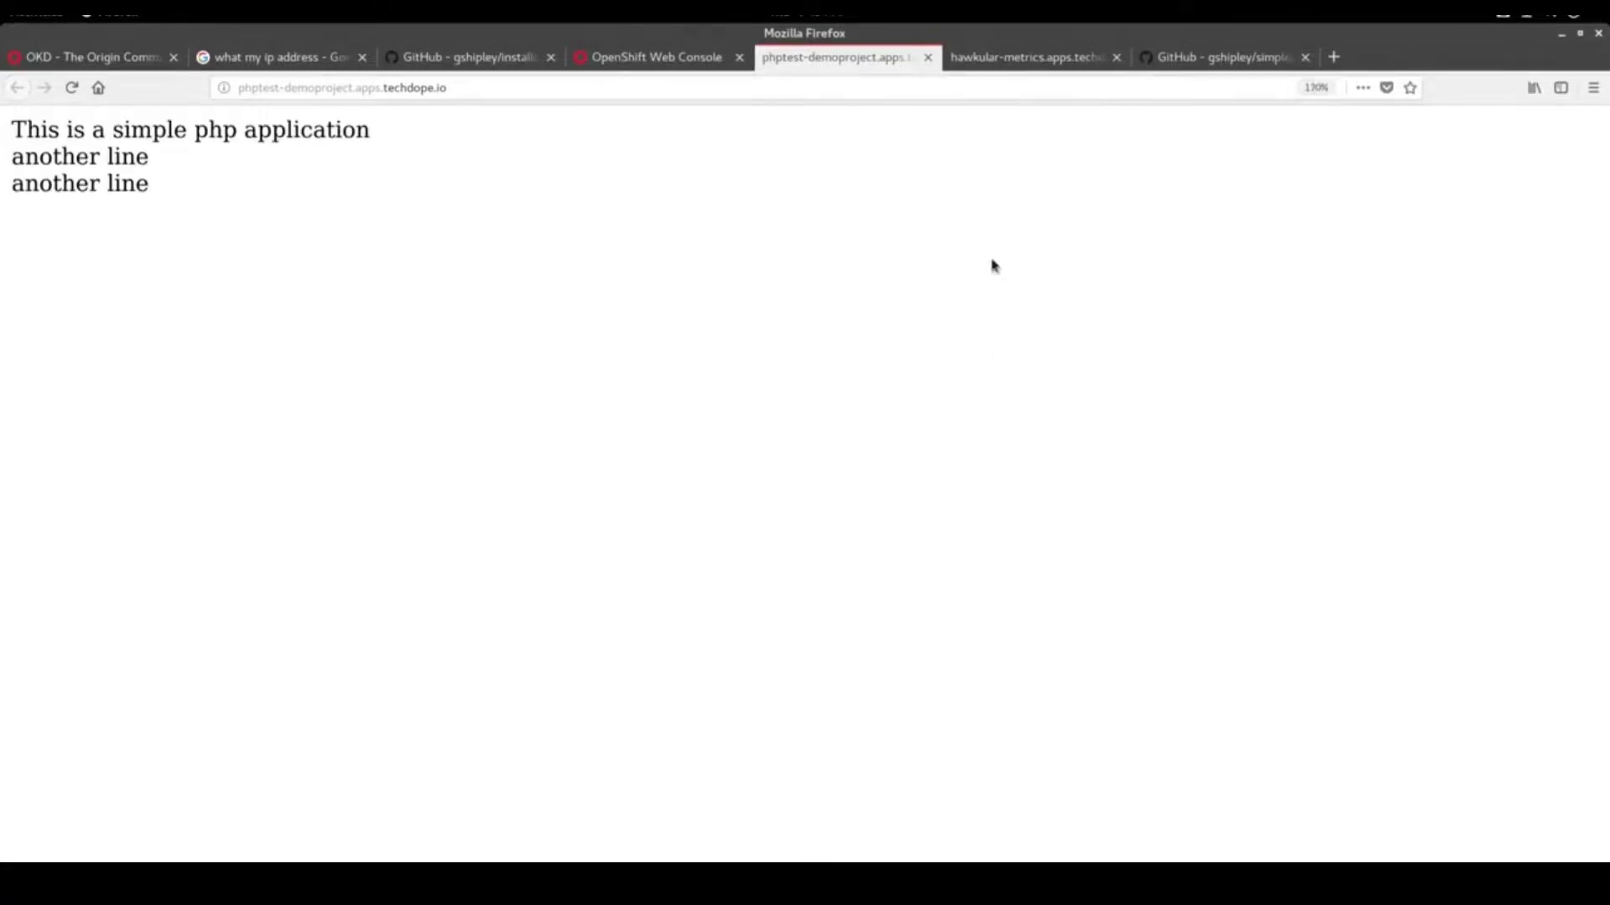
{"action": "left_click", "coordinate": [657, 58]}
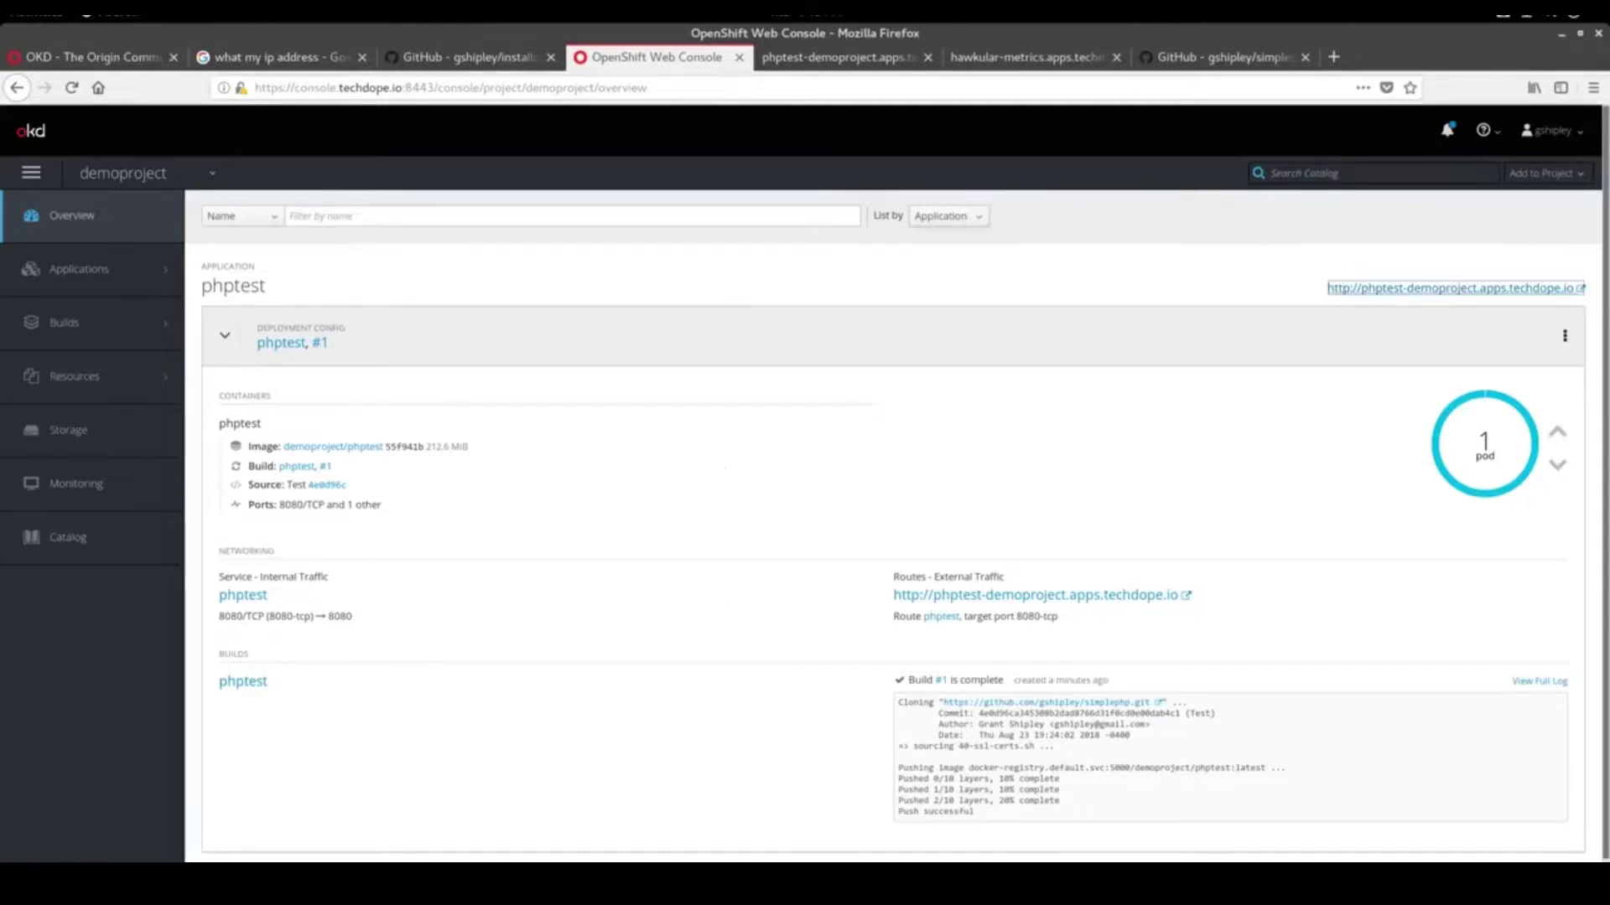
{"action": "mouse_move", "coordinate": [776, 857]}
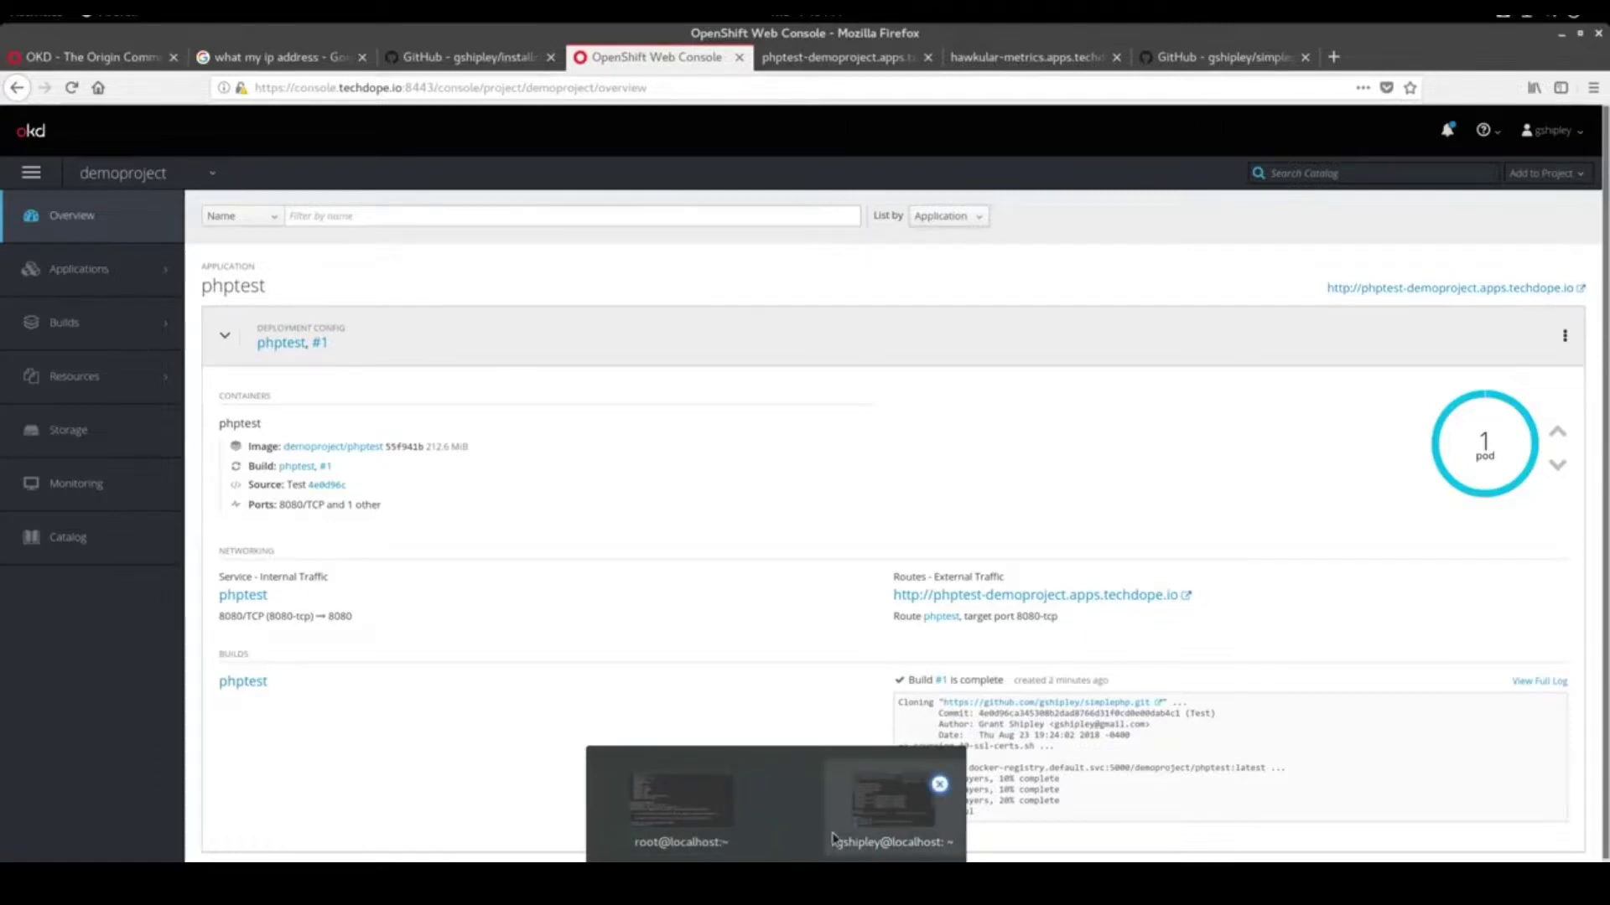
In the root terminal, browse into installcentos/openshift-ansible, listing each folder and briefly checking examples
{"action": "left_click", "coordinate": [706, 817]}
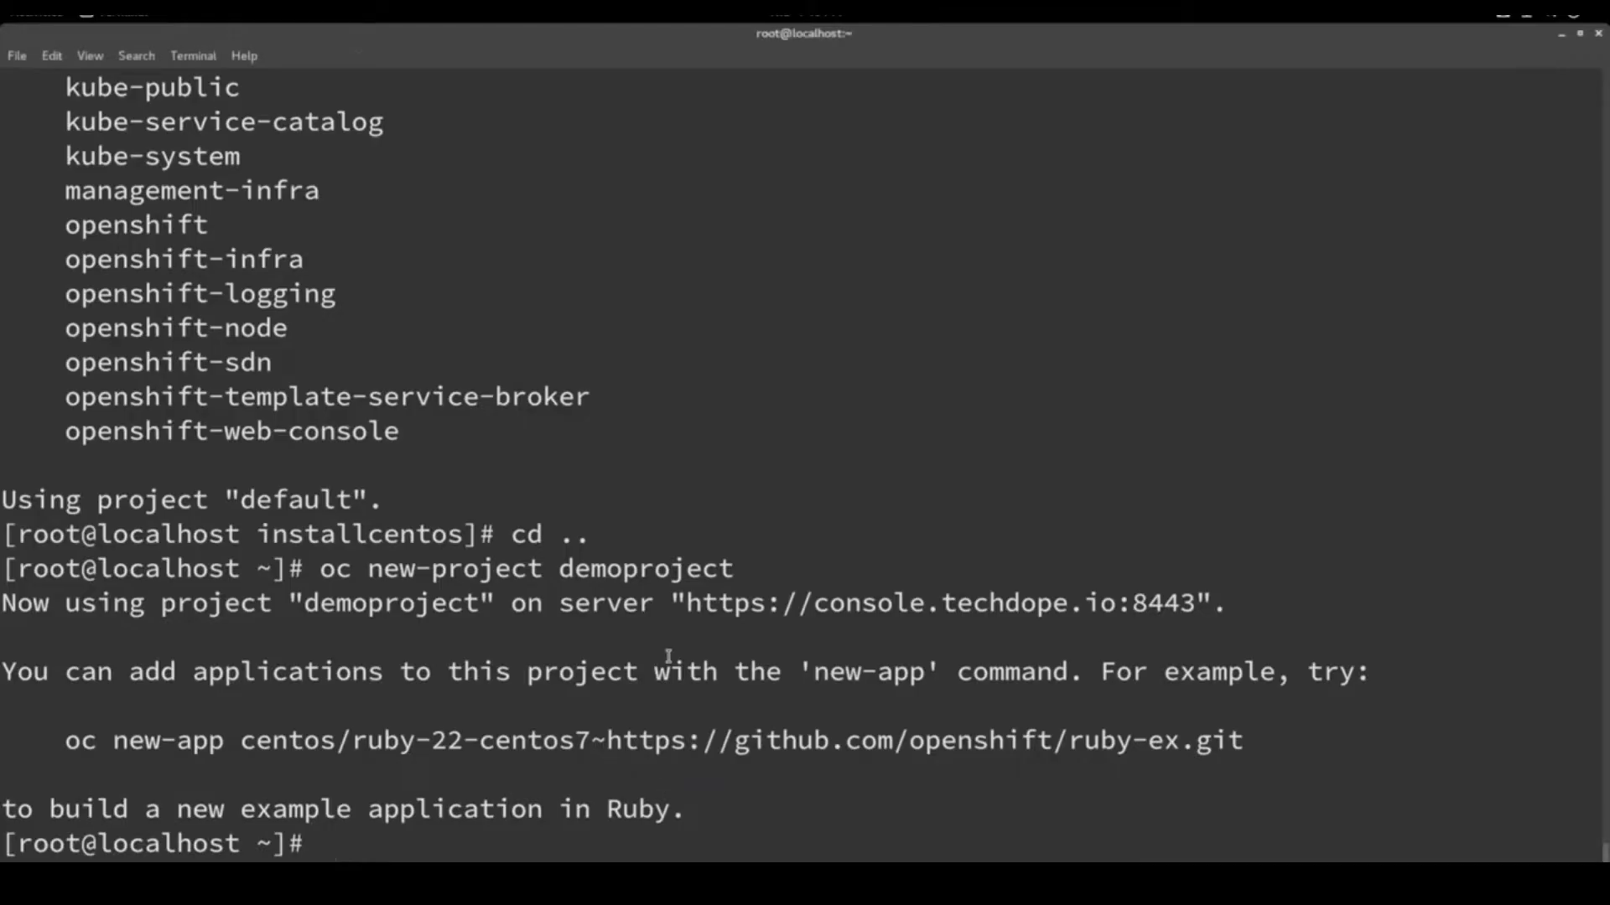
{"action": "type", "text": "cd"}
{"action": "key", "text": "BackSpace"}
{"action": "key", "text": "BackSpace"}
{"action": "type", "text": "ls"}
{"action": "key", "text": "Return"}
{"action": "type", "text": "c"}
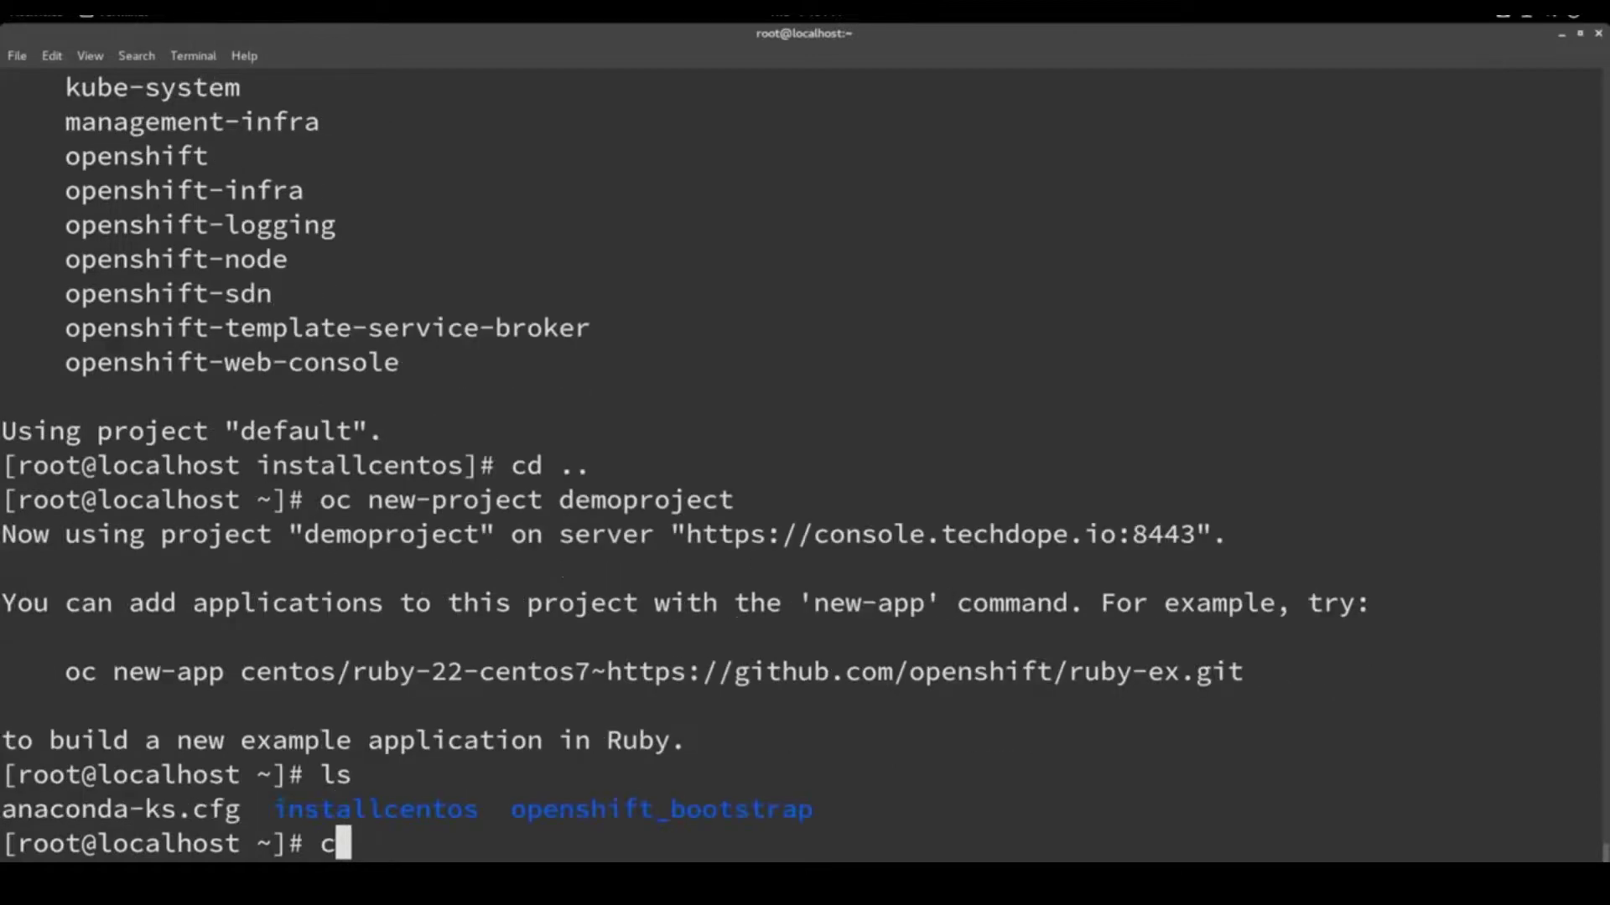
{"action": "type", "text": "d in"}
{"action": "key", "text": "Tab"}
{"action": "key", "text": "Return"}
{"action": "type", "text": "ls"}
{"action": "key", "text": "Return"}
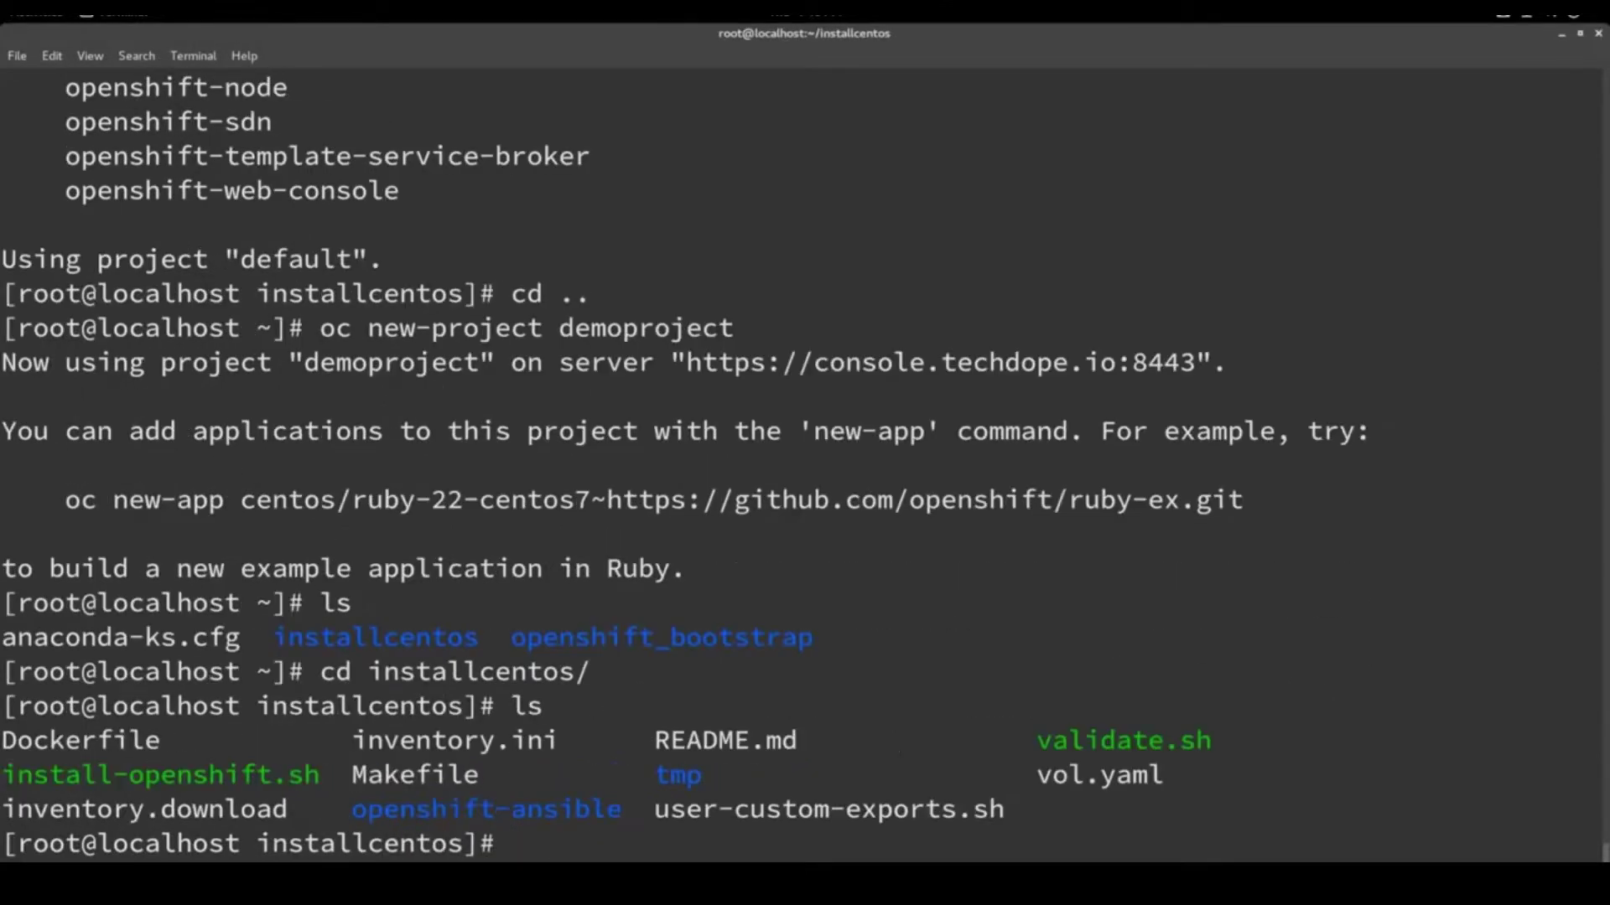
{"action": "type", "text": "cd op"}
{"action": "key", "text": "Tab"}
{"action": "key", "text": "Return"}
{"action": "type", "text": "ls"}
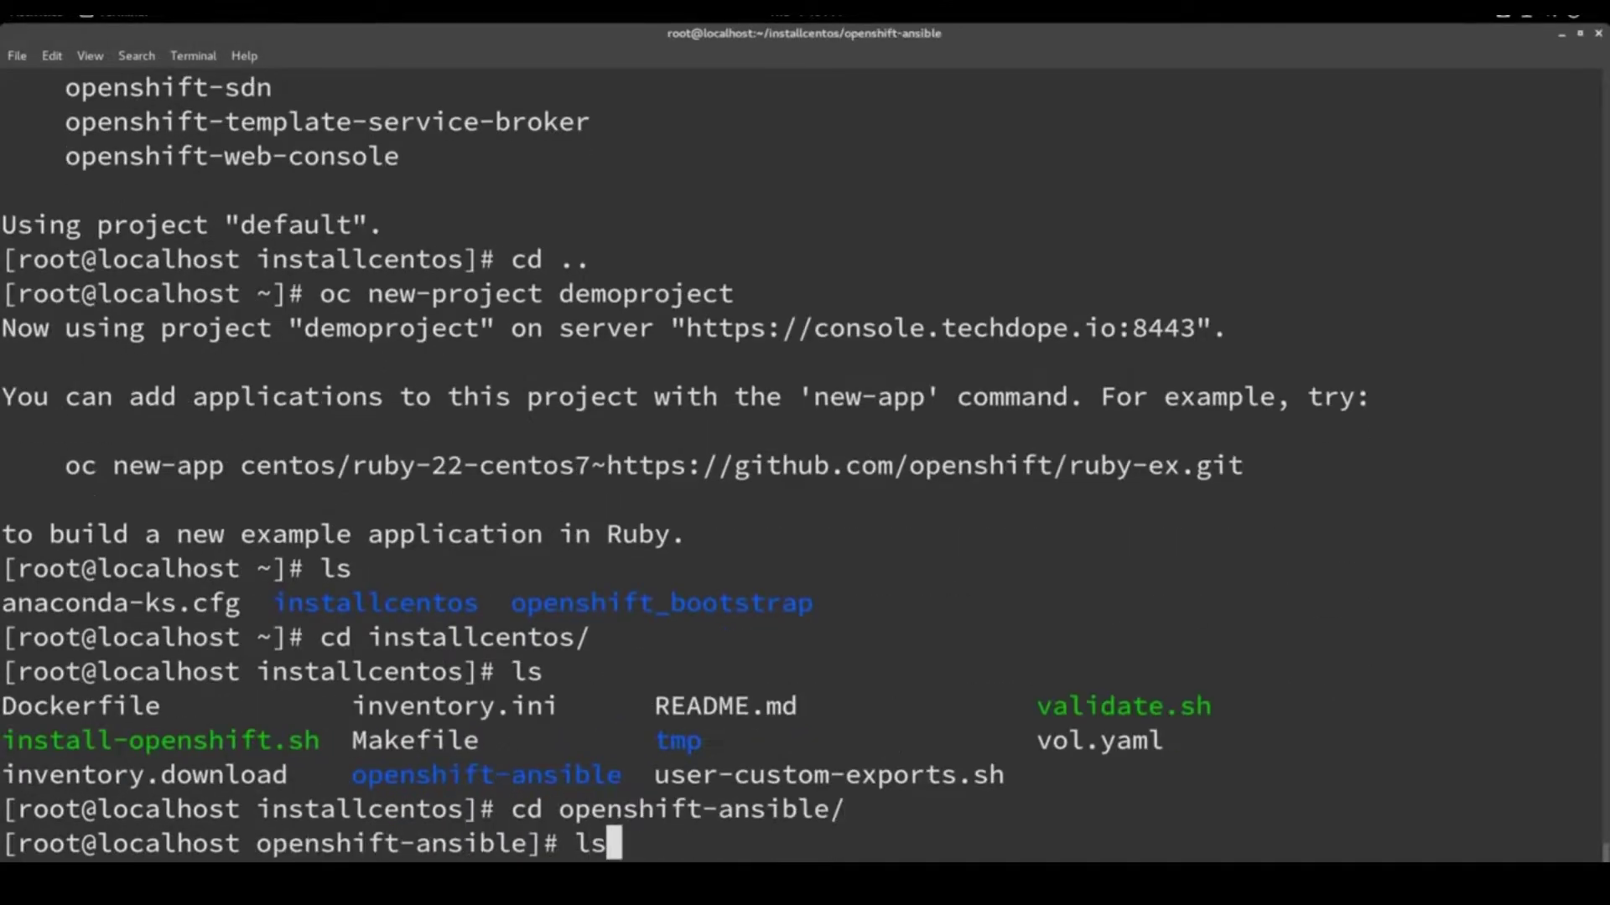
{"action": "key", "text": "Return"}
{"action": "type", "text": "cd ex"}
{"action": "key", "text": "Tab"}
{"action": "key", "text": "Return"}
{"action": "type", "text": "ls"}
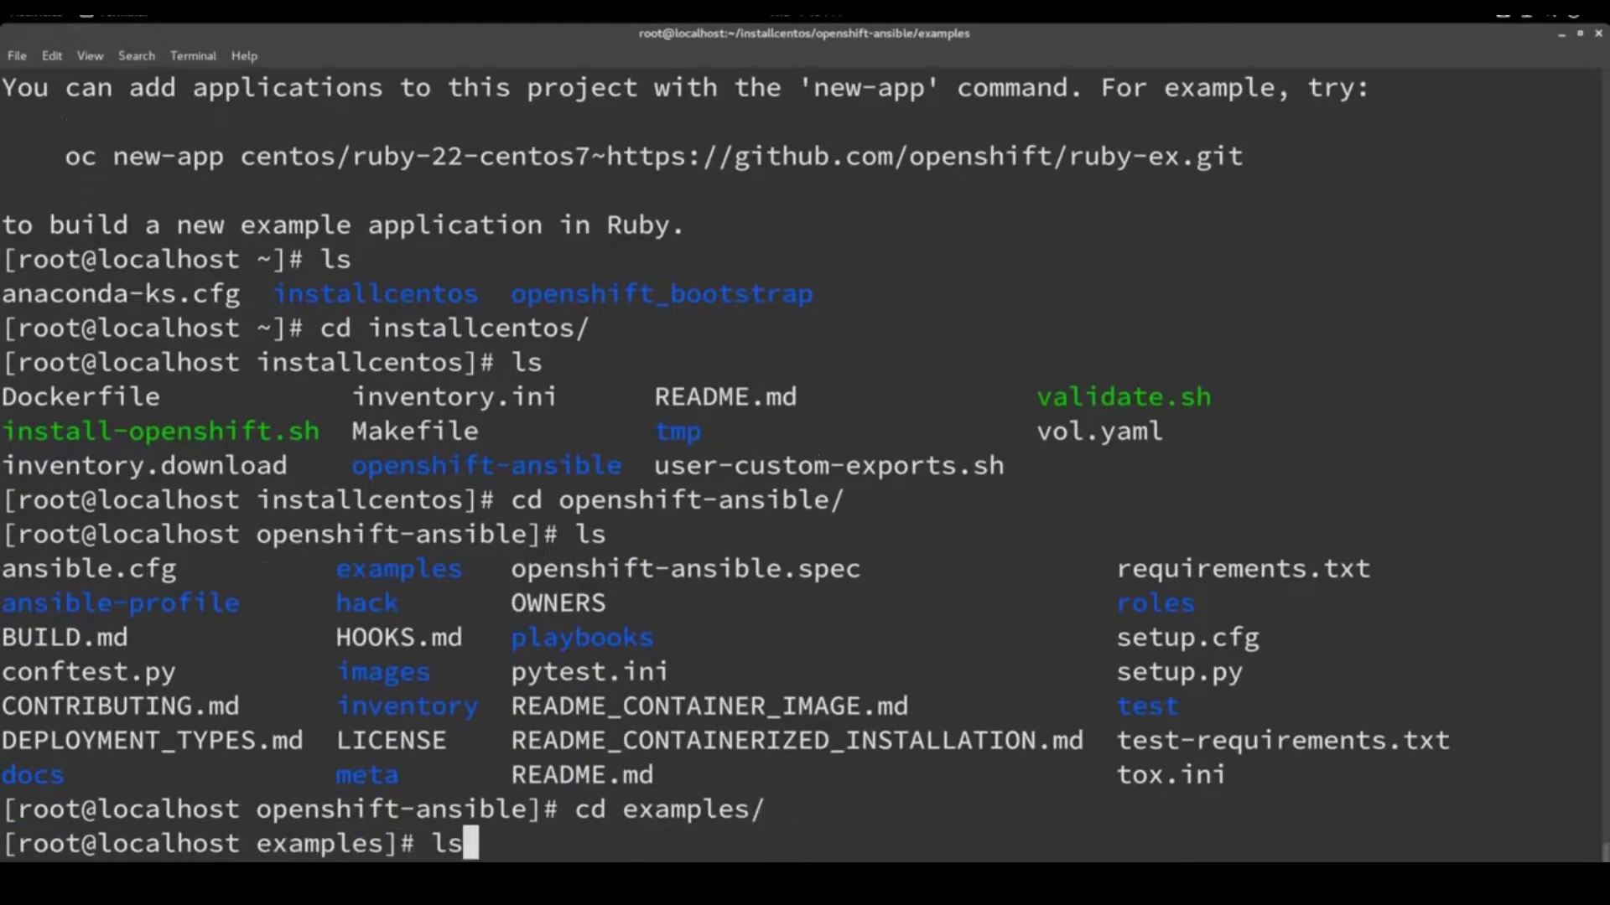
{"action": "key", "text": "Return"}
{"action": "type", "text": "cd .."}
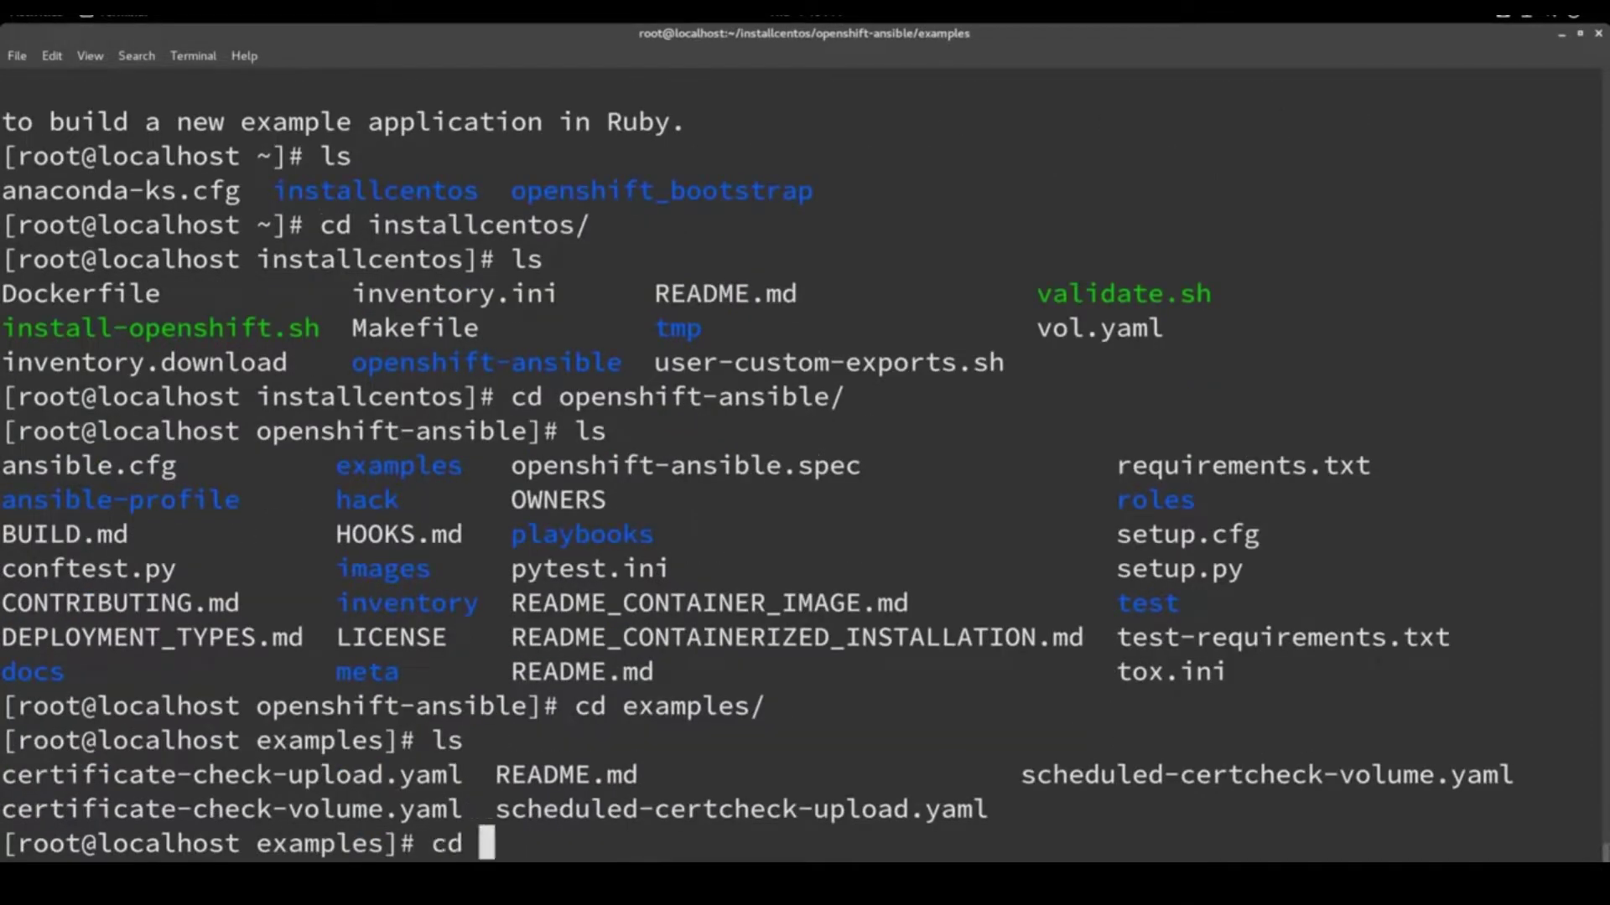
{"action": "key", "text": "Return"}
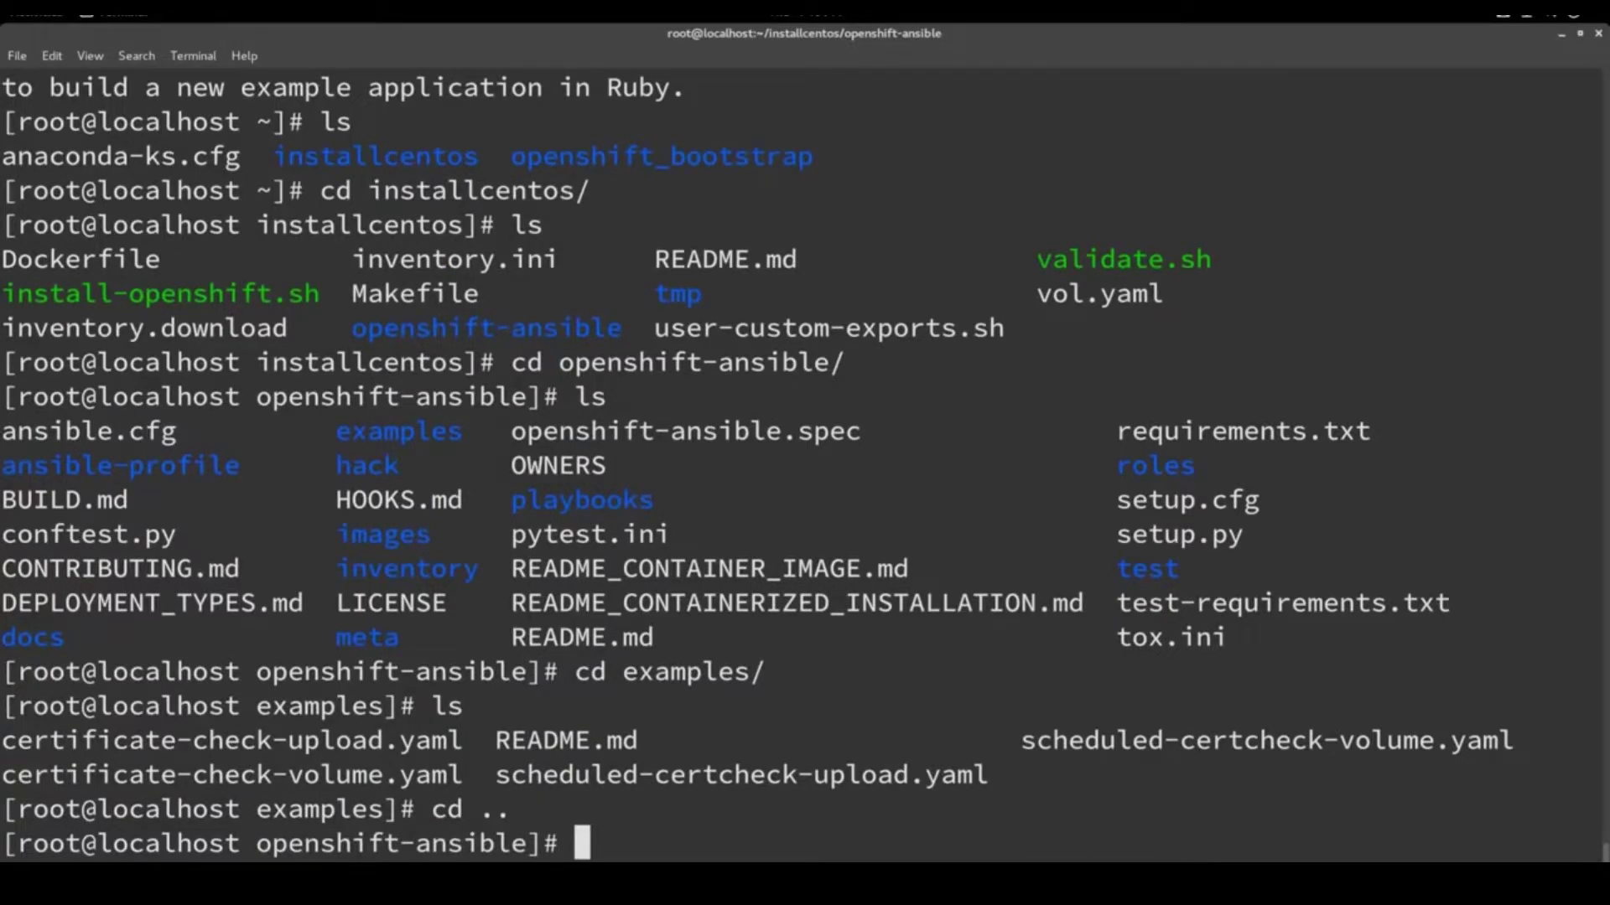
Descend through roles/openshift_examples/files/examples and list the available example versions
{"action": "type", "text": "roles"}
{"action": "key", "text": "Return"}
{"action": "type", "text": "l"}
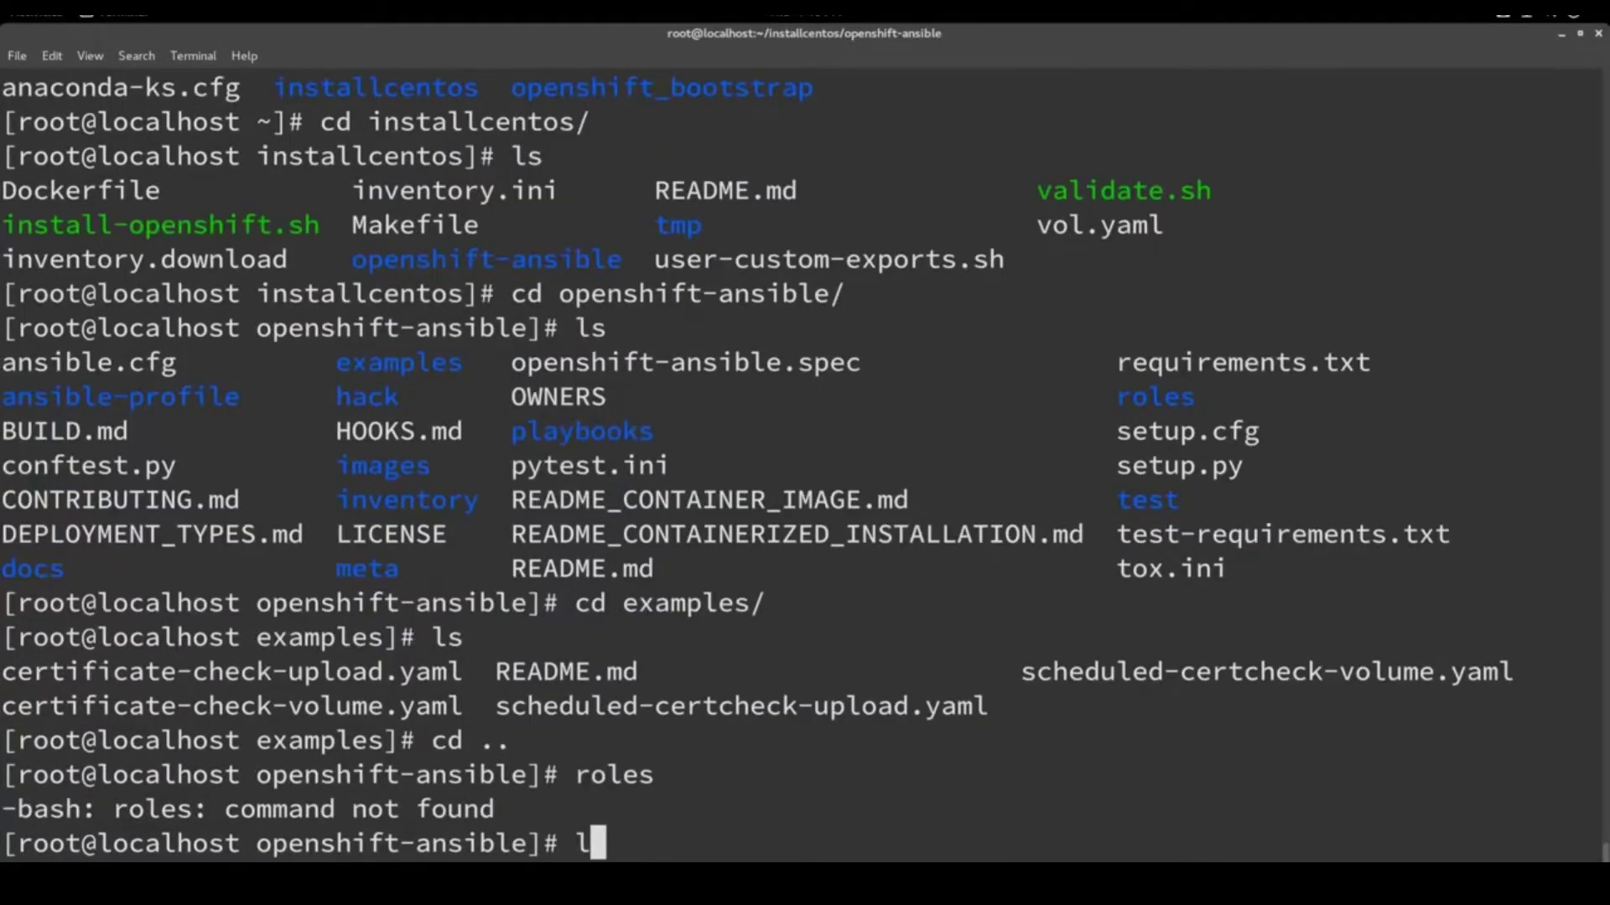
{"action": "type", "text": "s"}
{"action": "key", "text": "Return"}
{"action": "type", "text": "cd ro"}
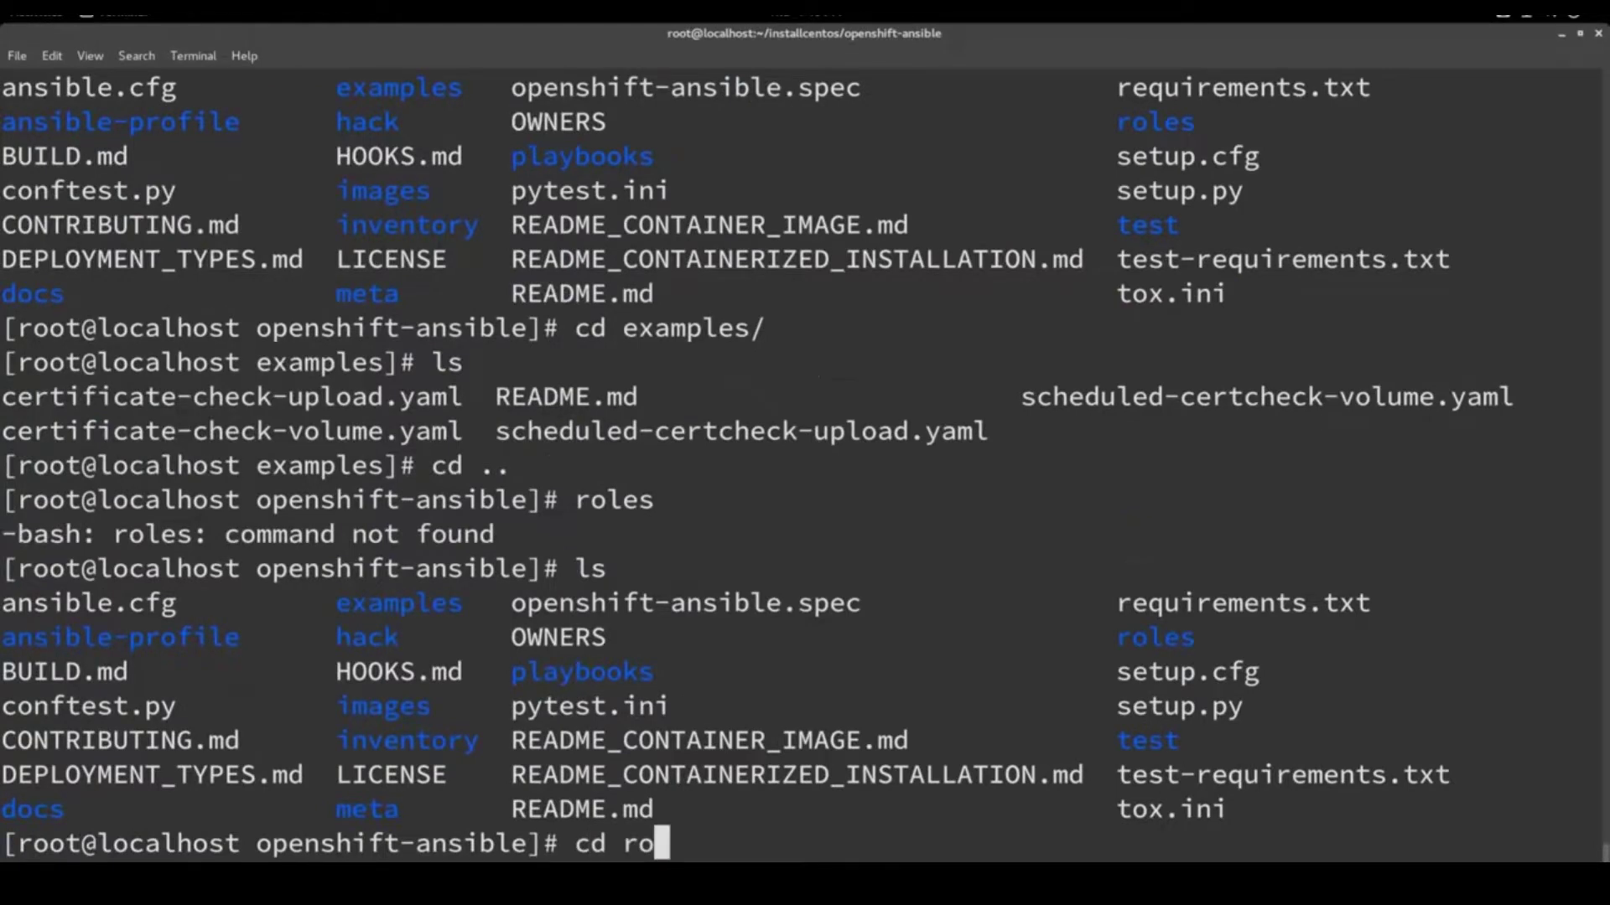
{"action": "key", "text": "Tab"}
{"action": "key", "text": "Return"}
{"action": "type", "text": "ls"}
{"action": "key", "text": "Return"}
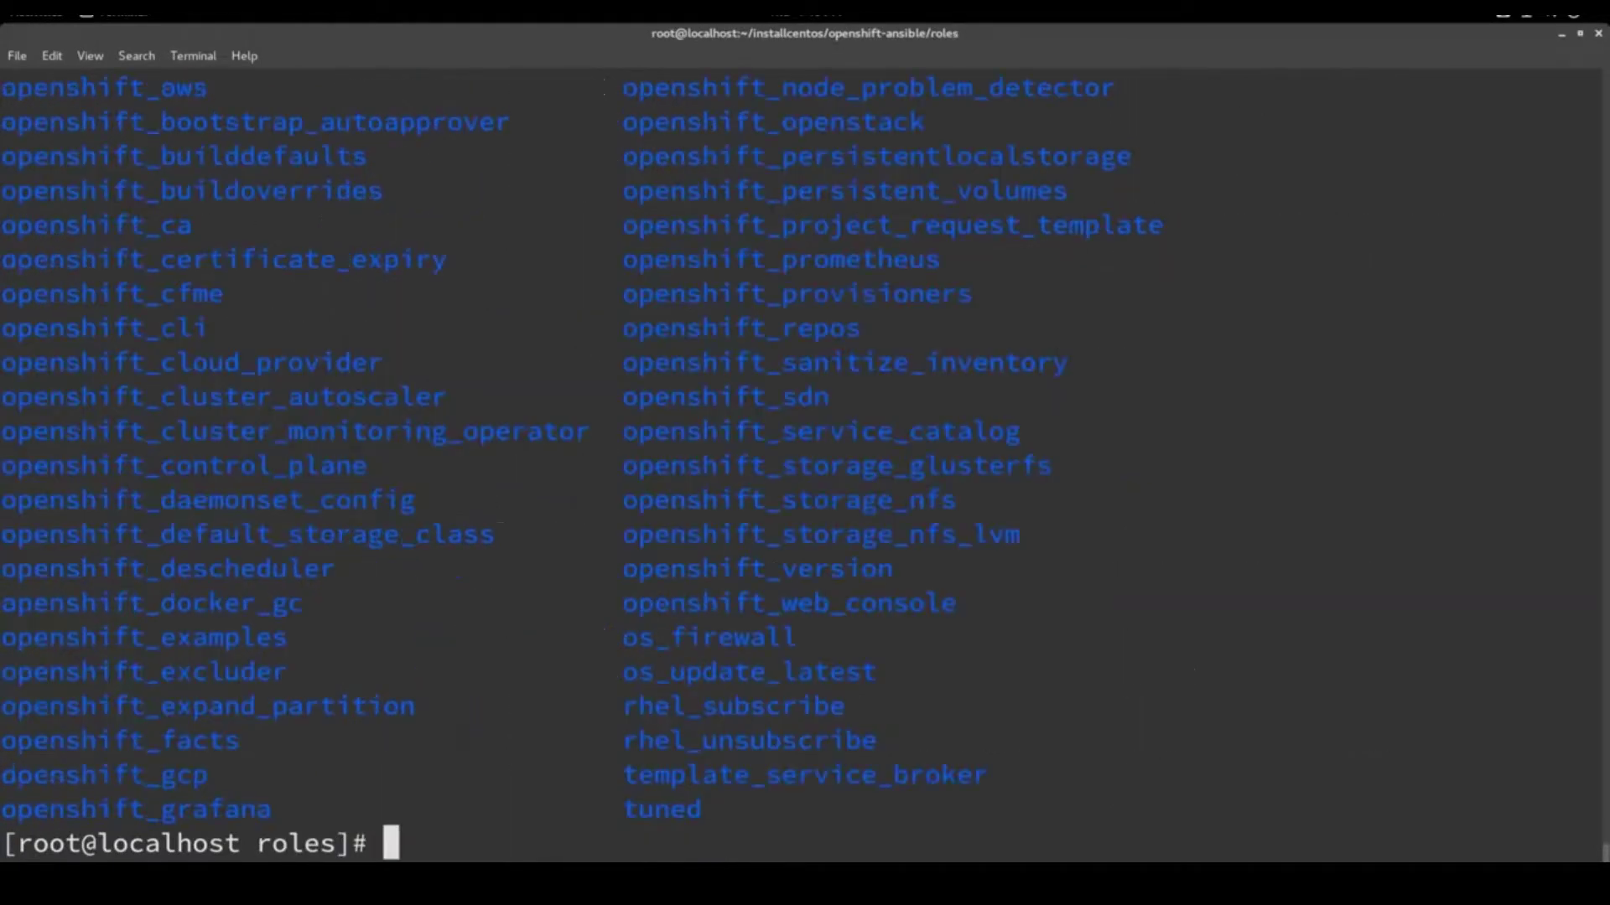
{"action": "type", "text": "cd open"}
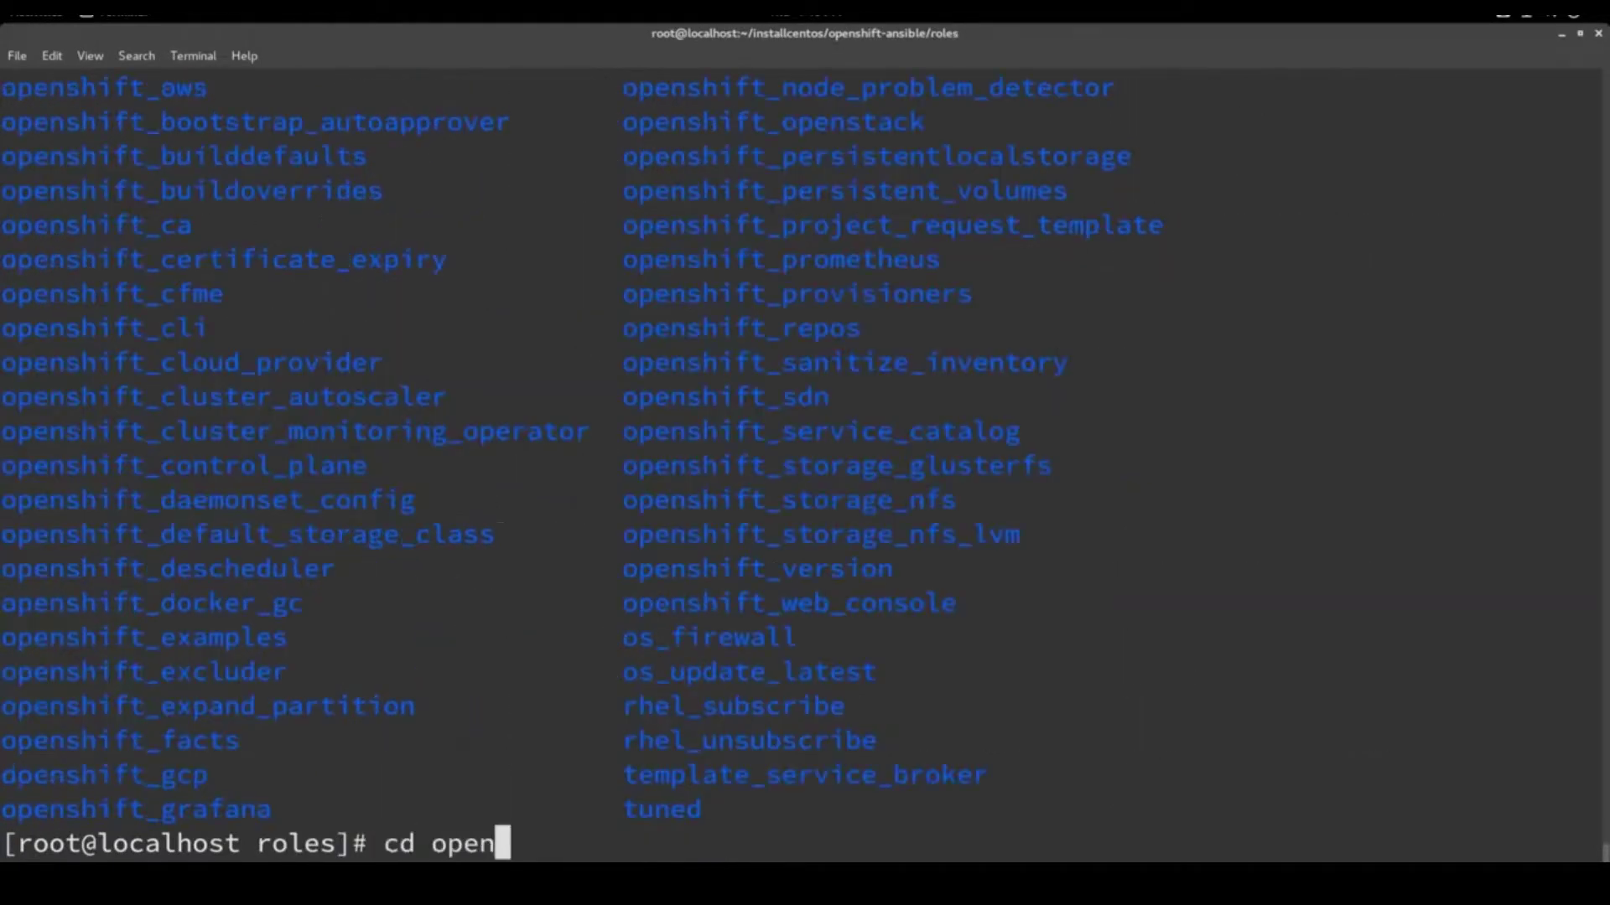
{"action": "type", "text": "shift_exam"}
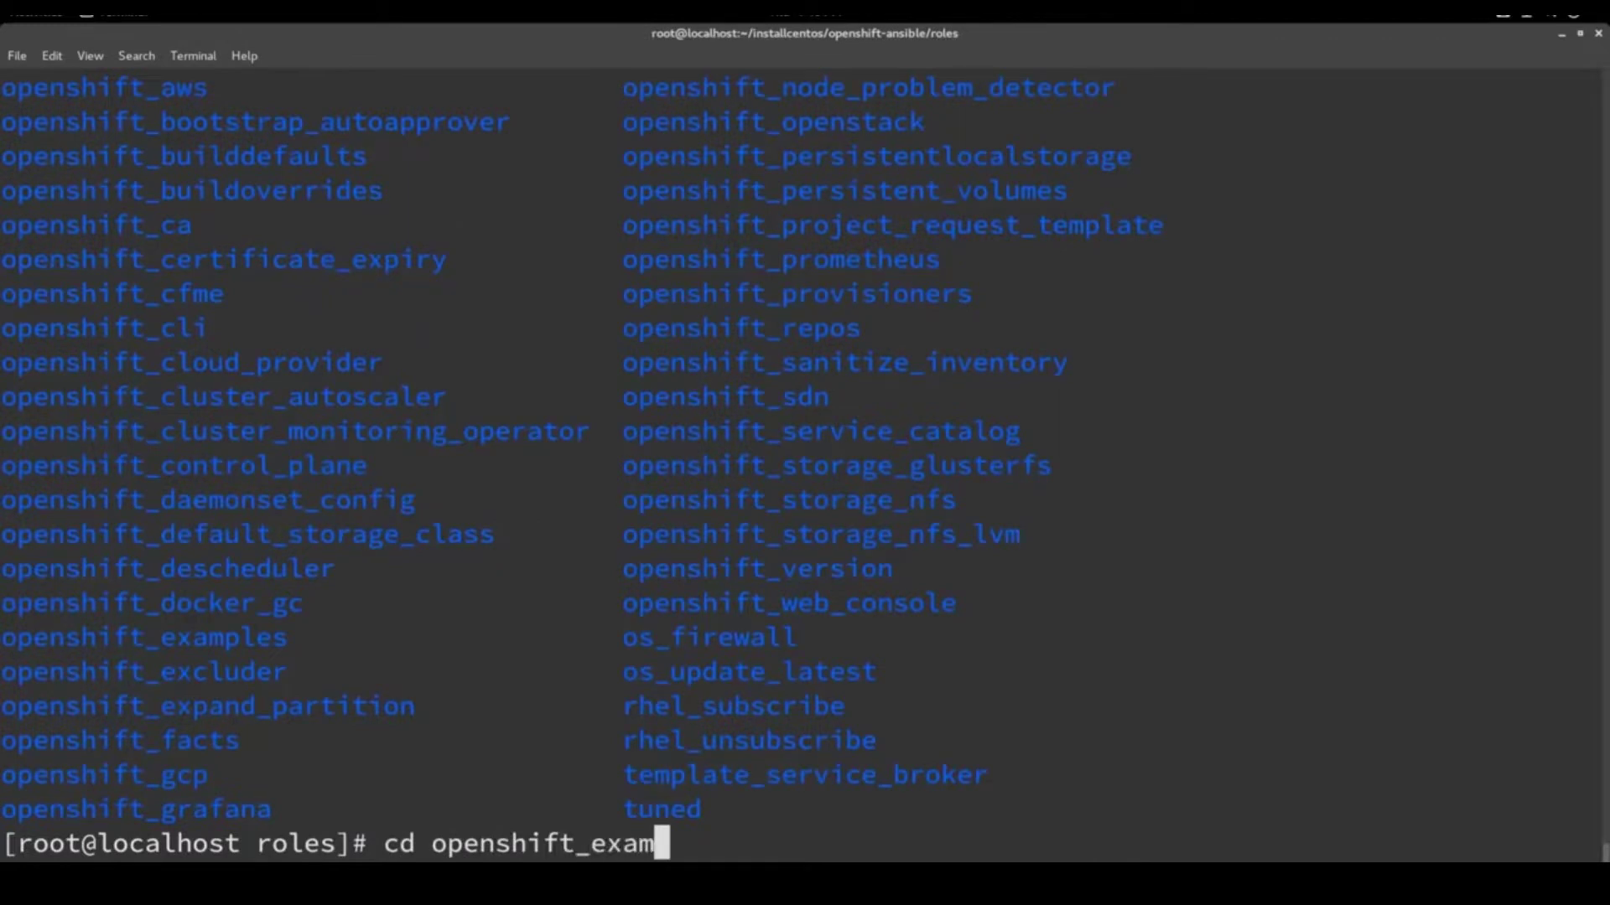
{"action": "type", "text": "ples"}
{"action": "key", "text": "Return"}
{"action": "type", "text": "ls"}
{"action": "key", "text": "Return"}
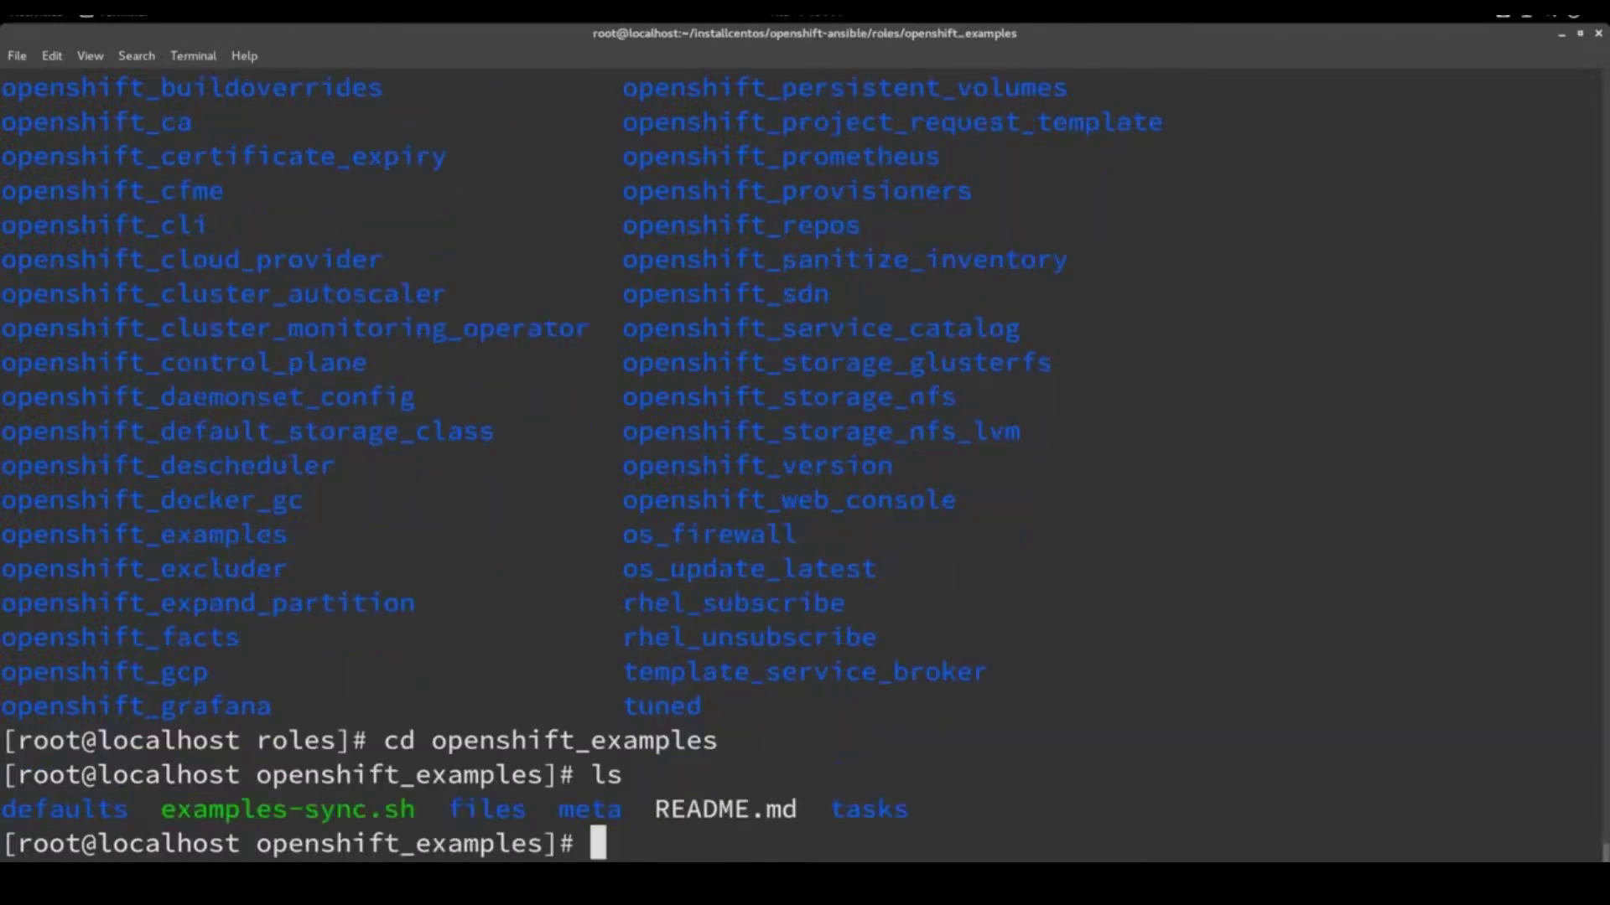
{"action": "type", "text": "cd fil"}
{"action": "type", "text": "ls"}
{"action": "key", "text": "Return"}
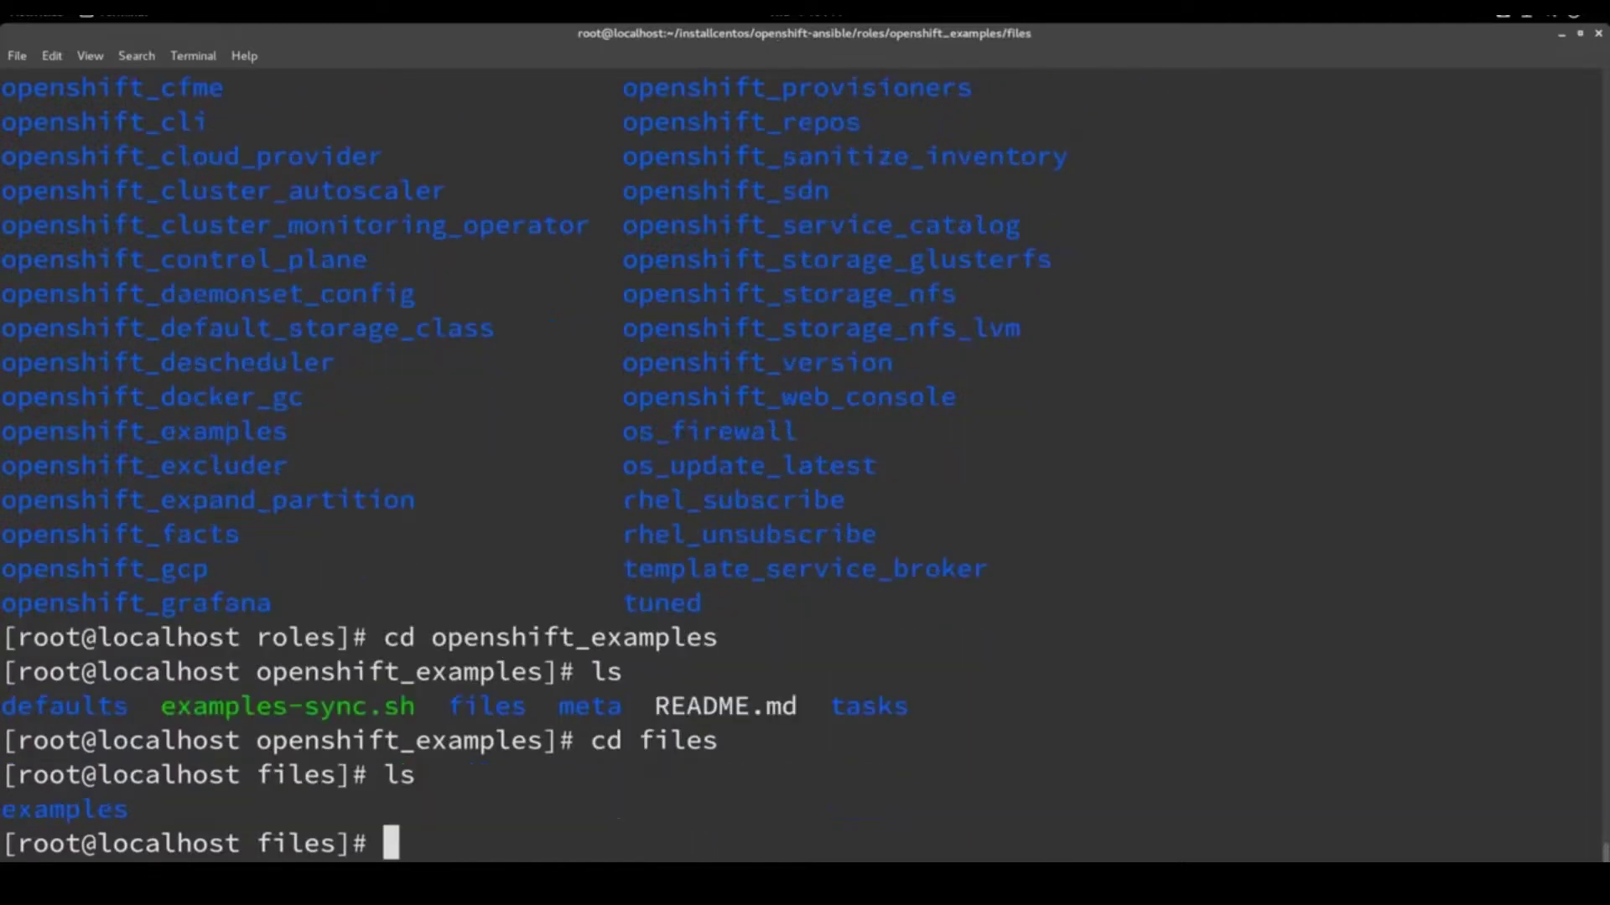
{"action": "type", "text": "cd e"}
{"action": "key", "text": "Tab"}
{"action": "key", "text": "Return"}
{"action": "type", "text": "ls"}
{"action": "key", "text": "Return"}
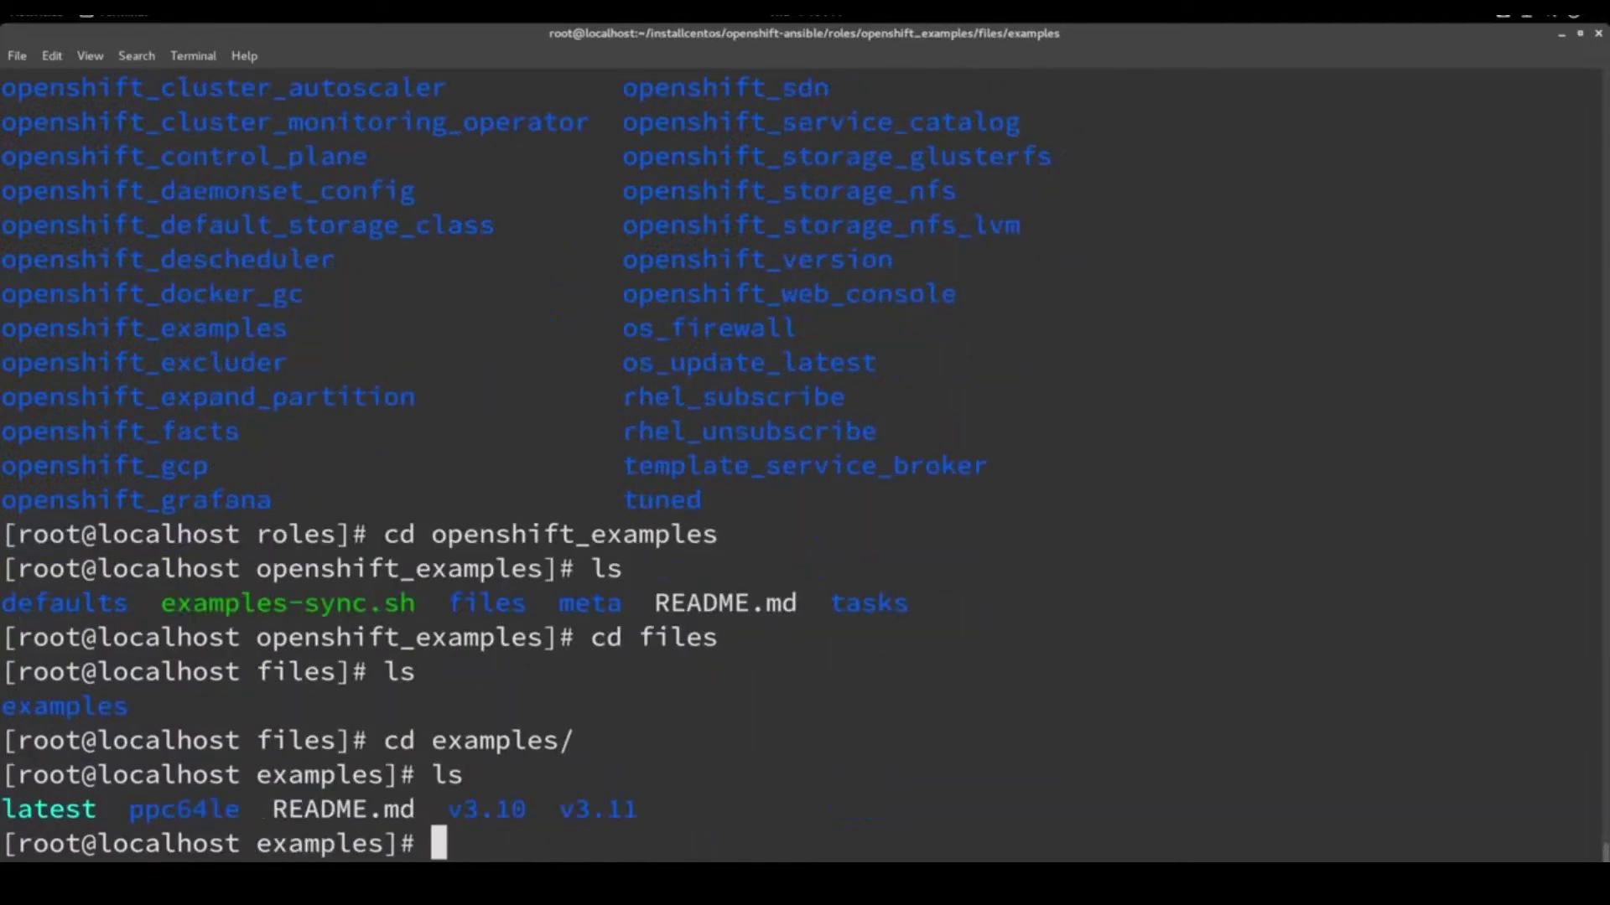
Enter v3.10/image-streams after fixing the mistyped version name, and list its JSON files
{"action": "type", "text": "cd "}
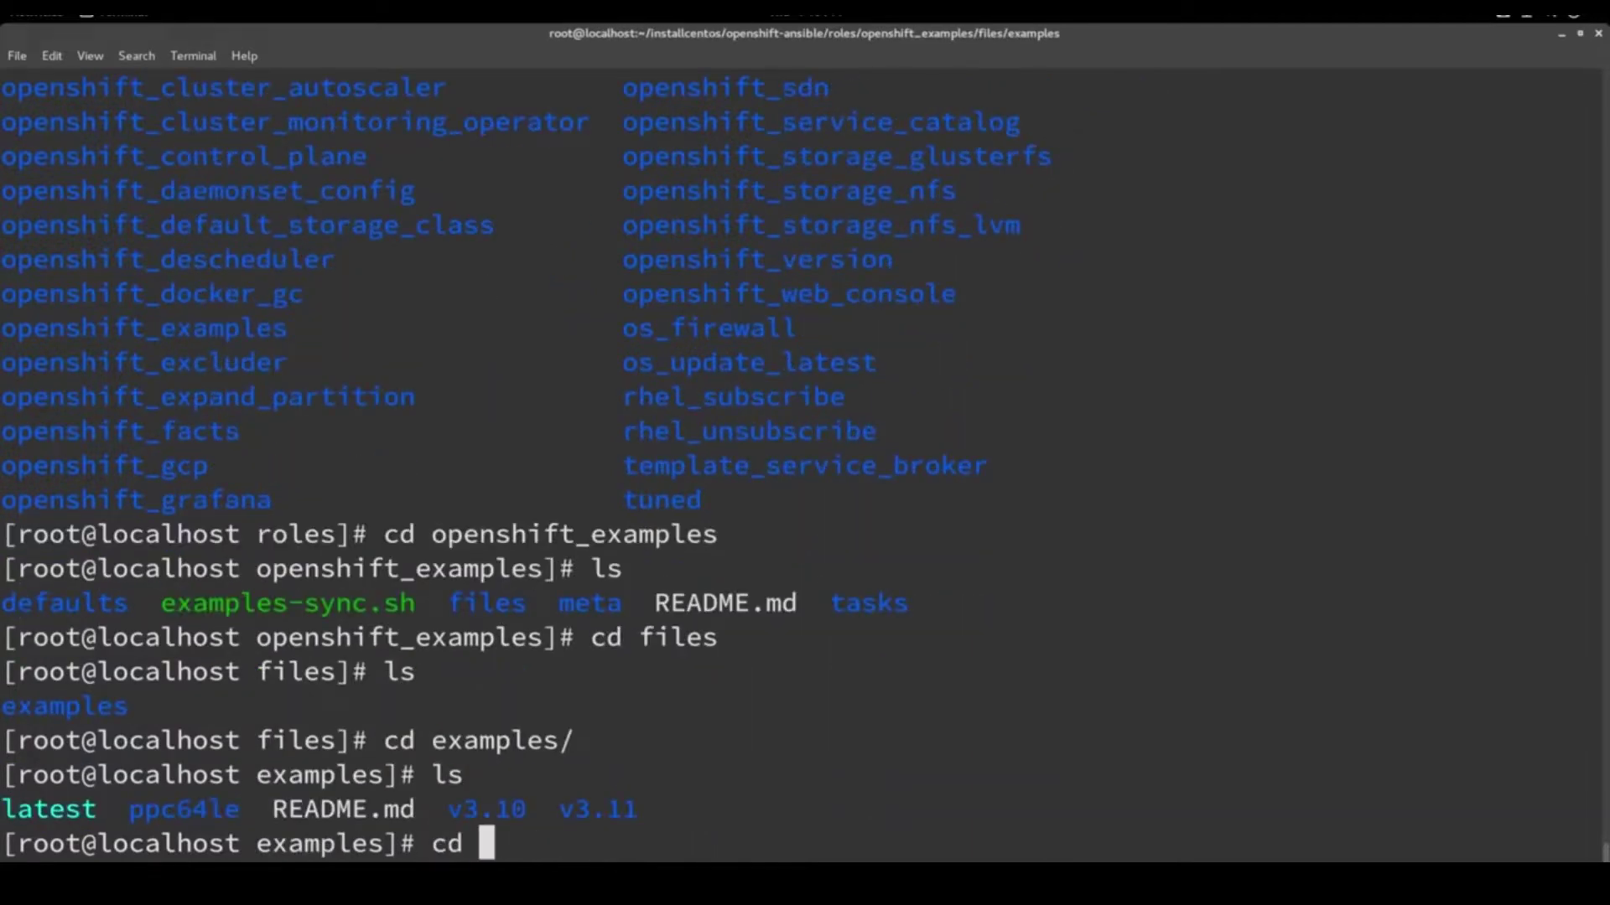
{"action": "type", "text": "v.310"}
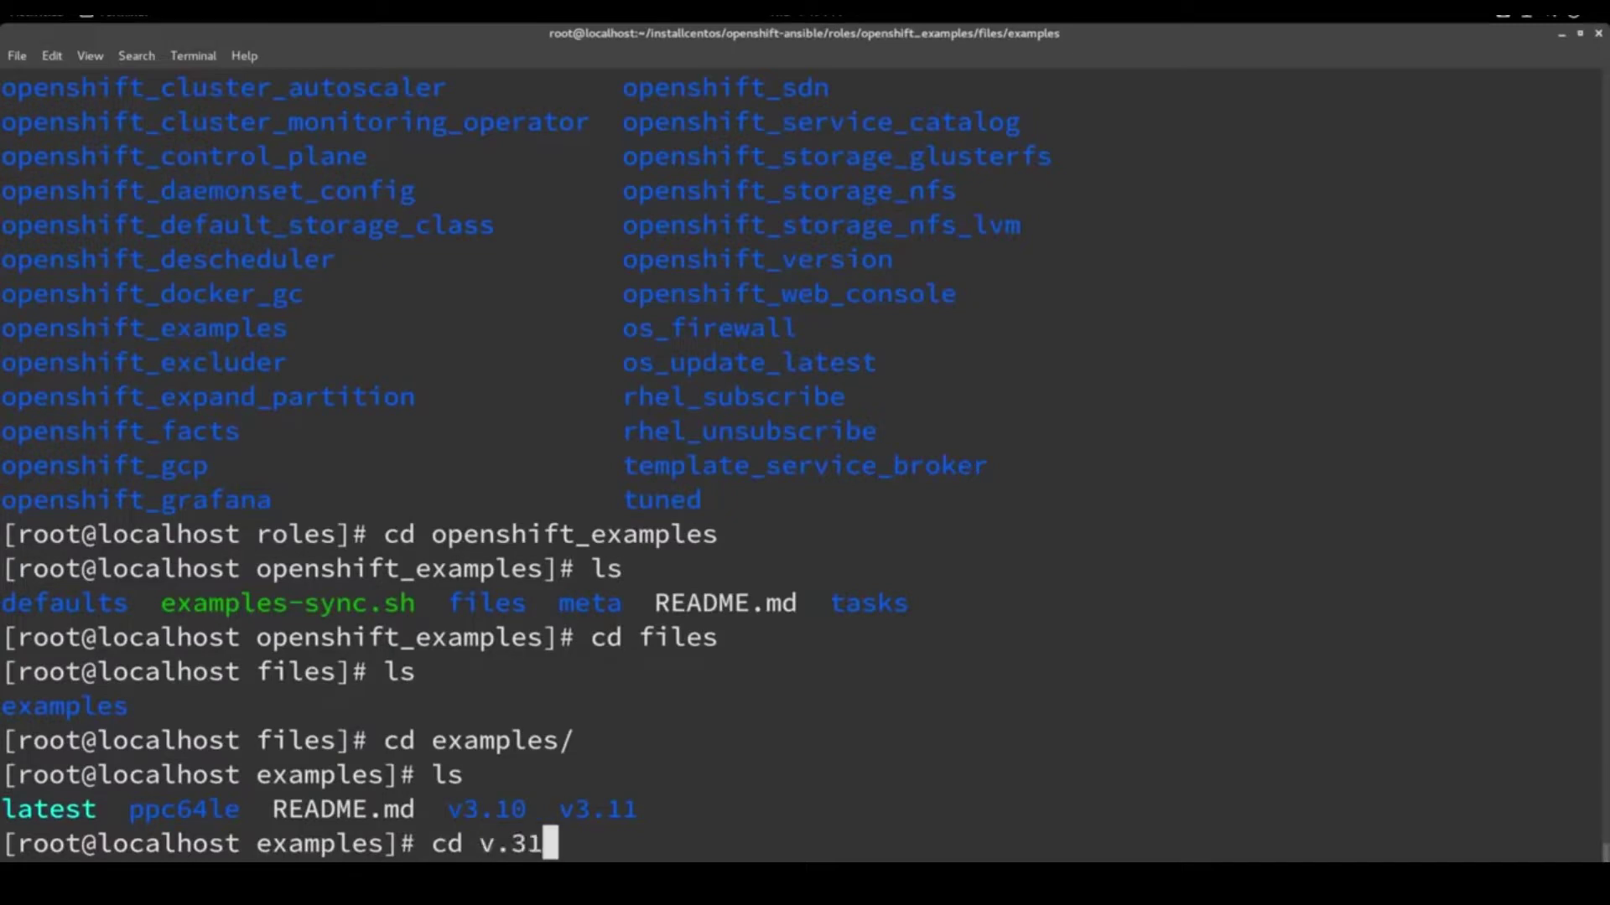
{"action": "key", "text": "Return"}
{"action": "key", "text": "Up"}
{"action": "key", "text": "BackSpace"}
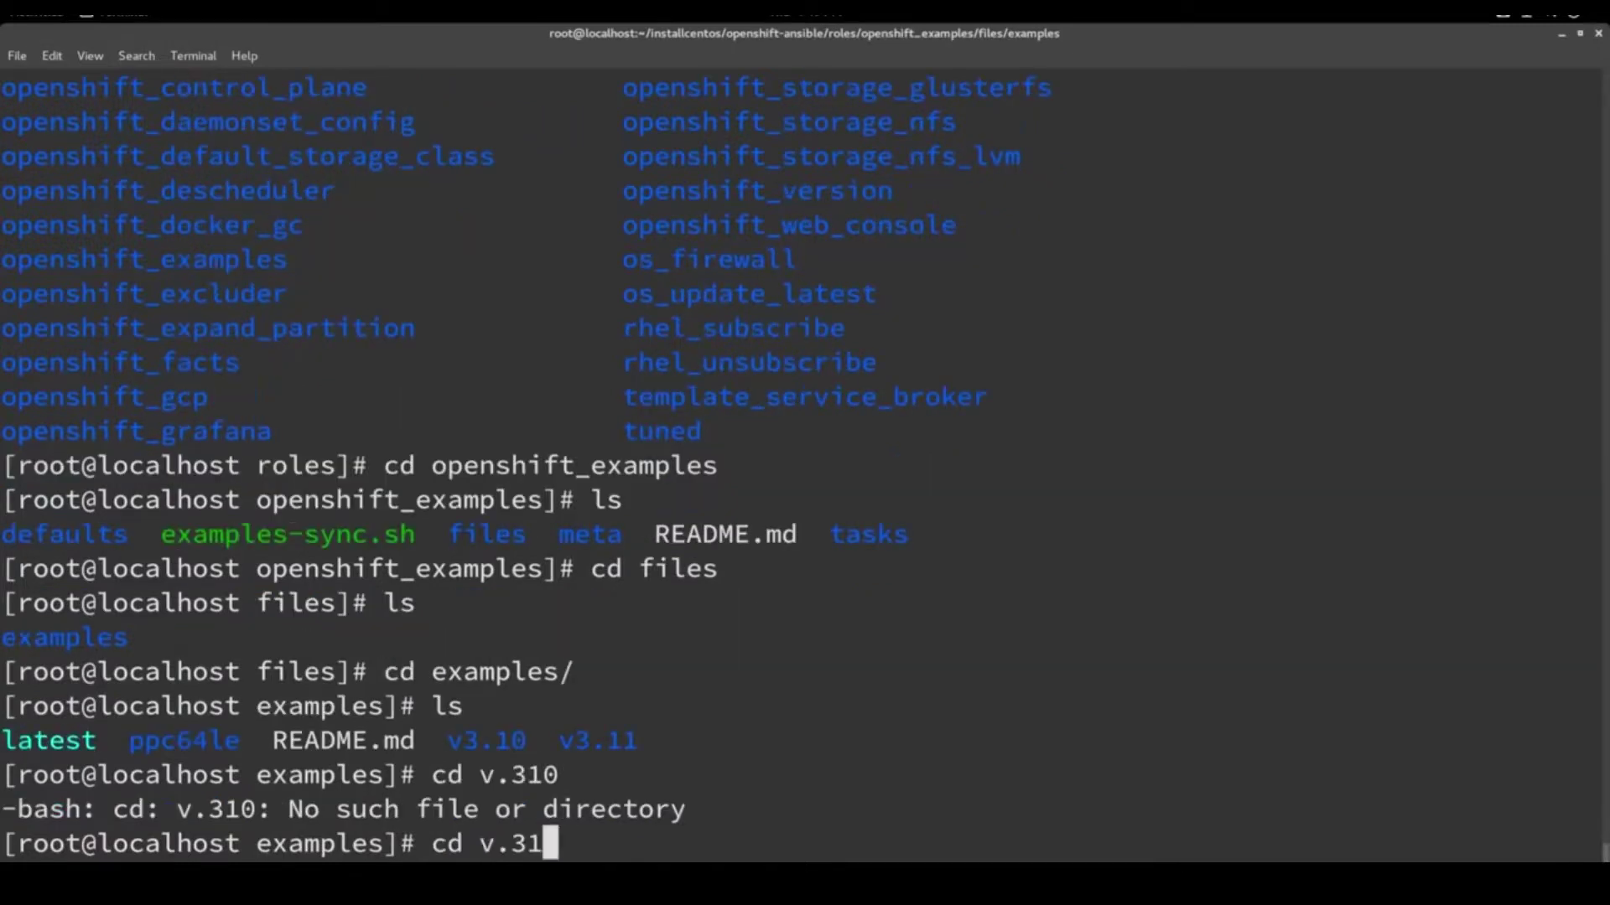
{"action": "key", "text": "Return"}
{"action": "key", "text": "Up"}
{"action": "key", "text": "BackSpace"}
{"action": "key", "text": "BackSpace"}
{"action": "key", "text": "BackSpace"}
{"action": "type", "text": "3.1"}
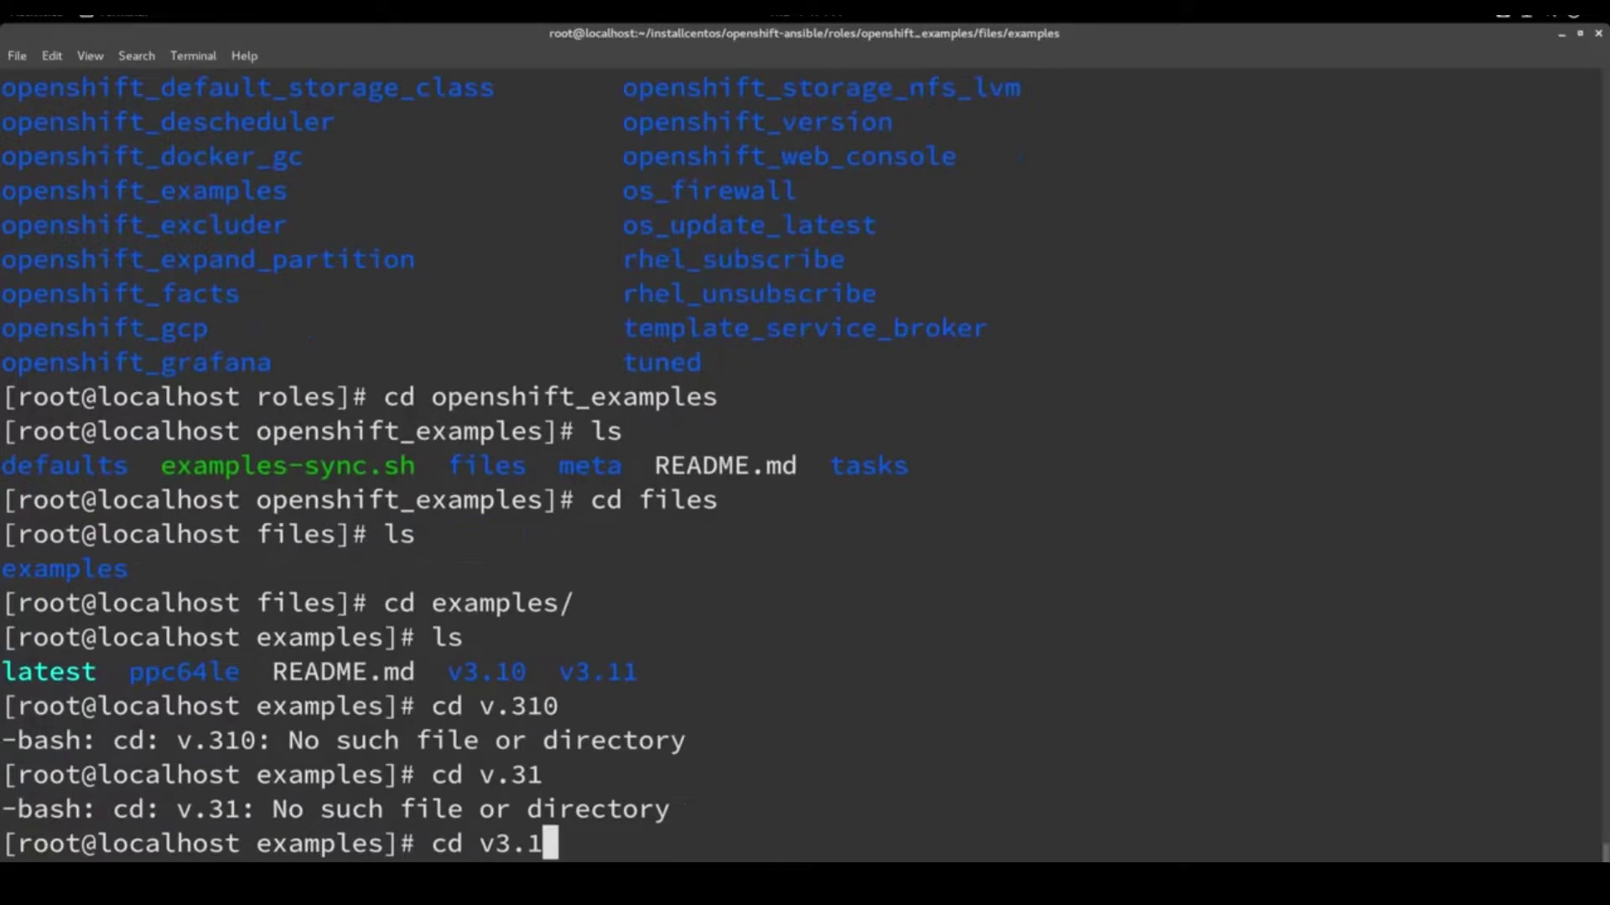
{"action": "key", "text": "Return"}
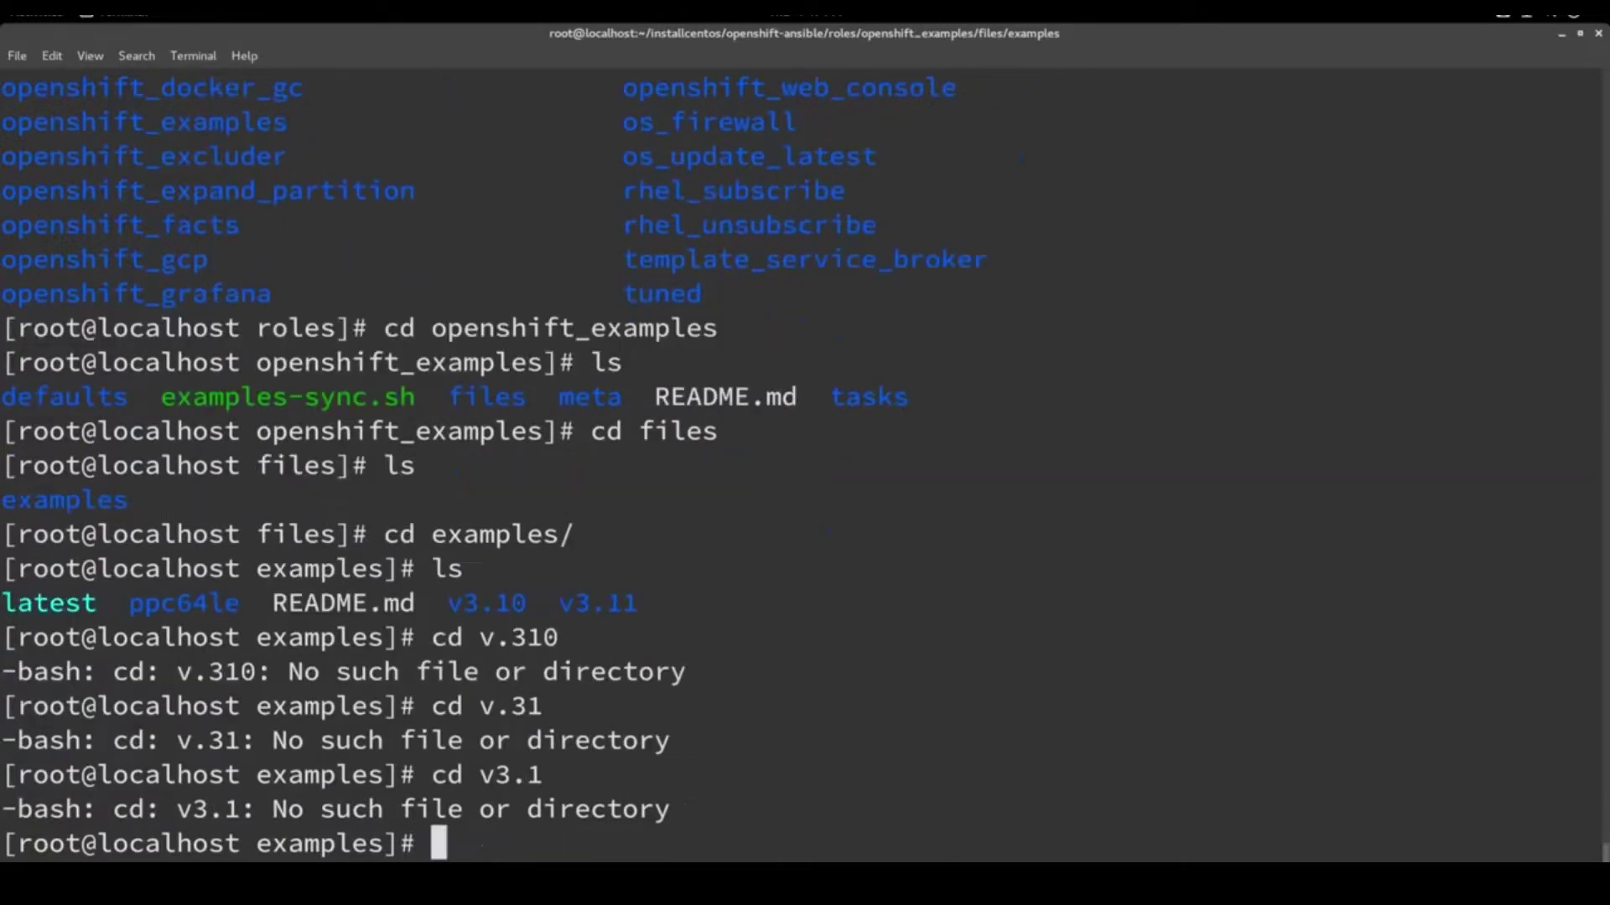
{"action": "key", "text": "Up"}
{"action": "type", "text": "0"}
{"action": "key", "text": "Return"}
{"action": "type", "text": "ls"}
{"action": "key", "text": "Return"}
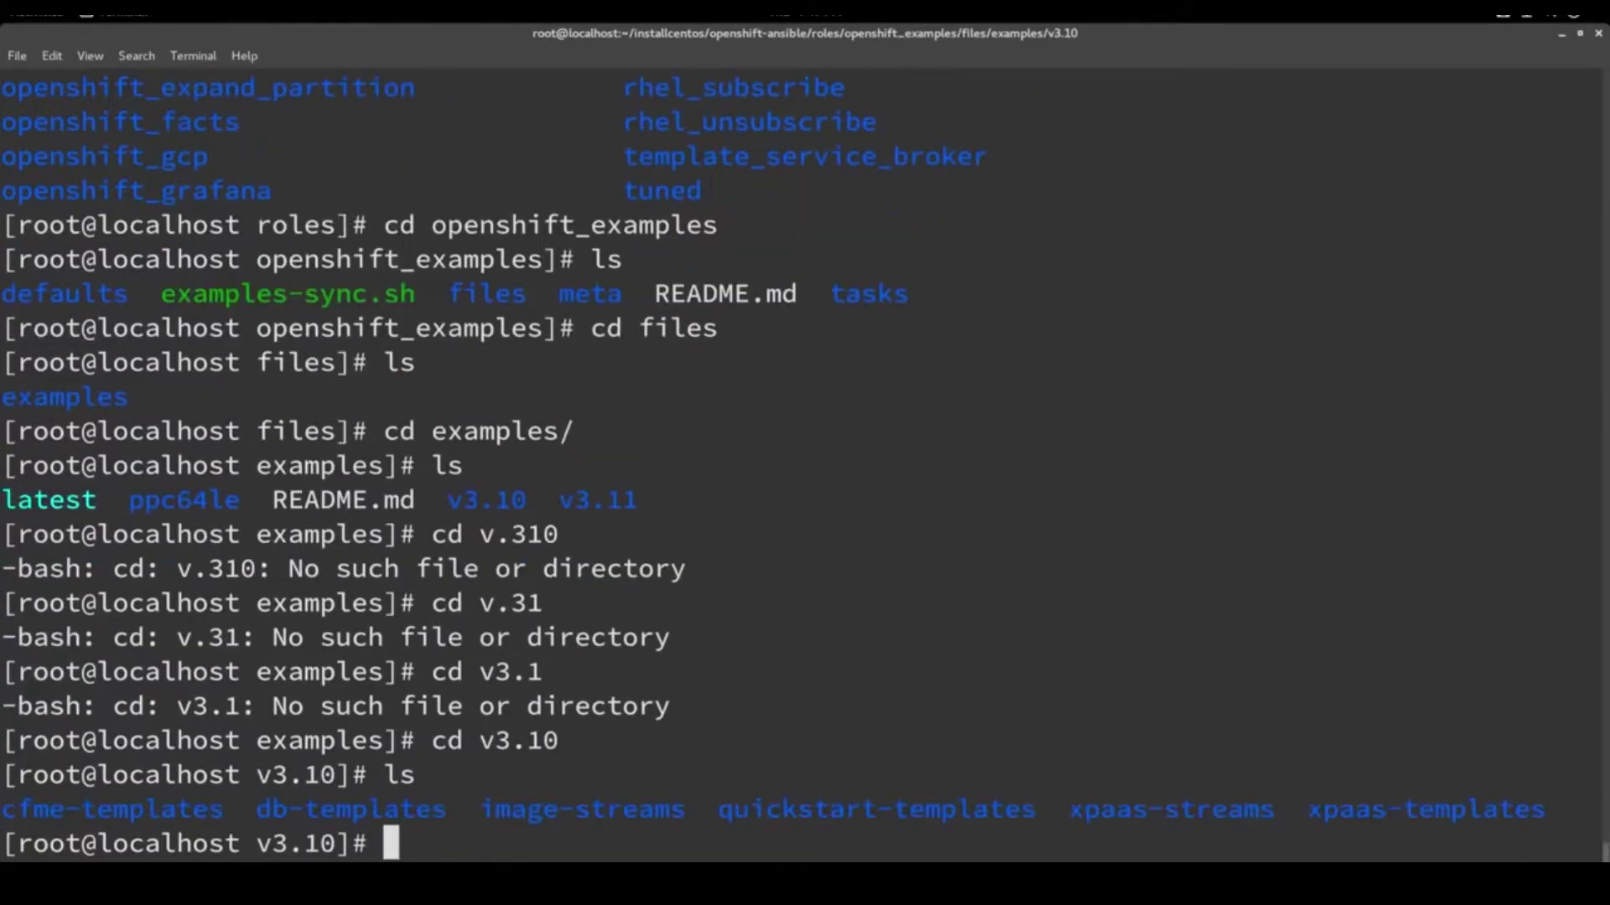
{"action": "type", "text": "cd ima"}
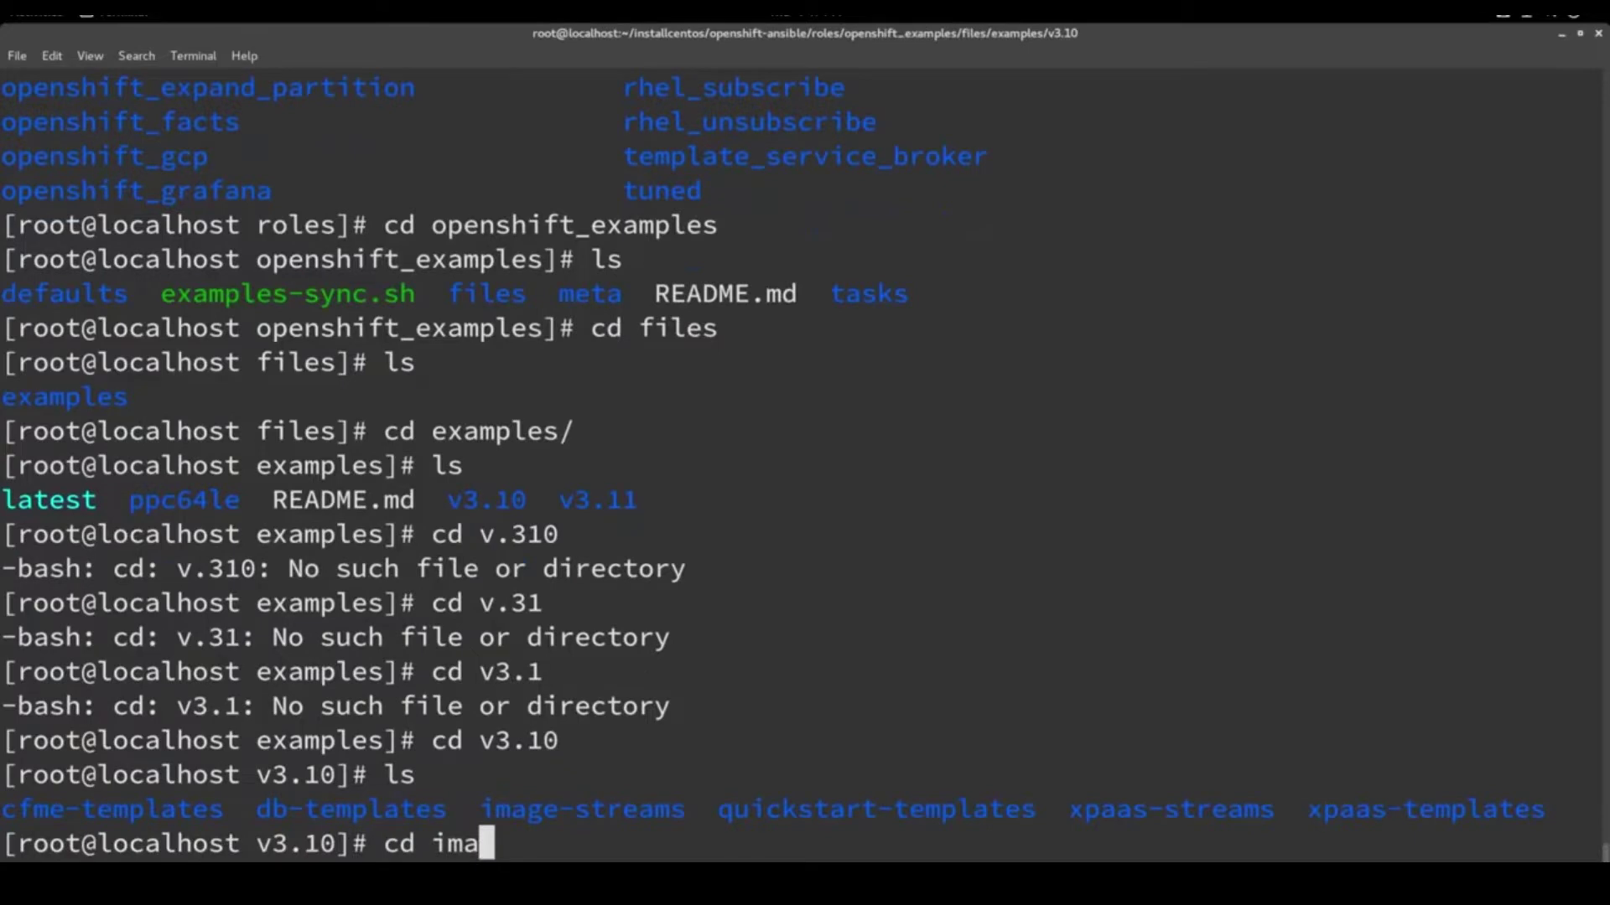
{"action": "key", "text": "Tab"}
{"action": "key", "text": "Return"}
{"action": "type", "text": "ls"}
{"action": "key", "text": "Return"}
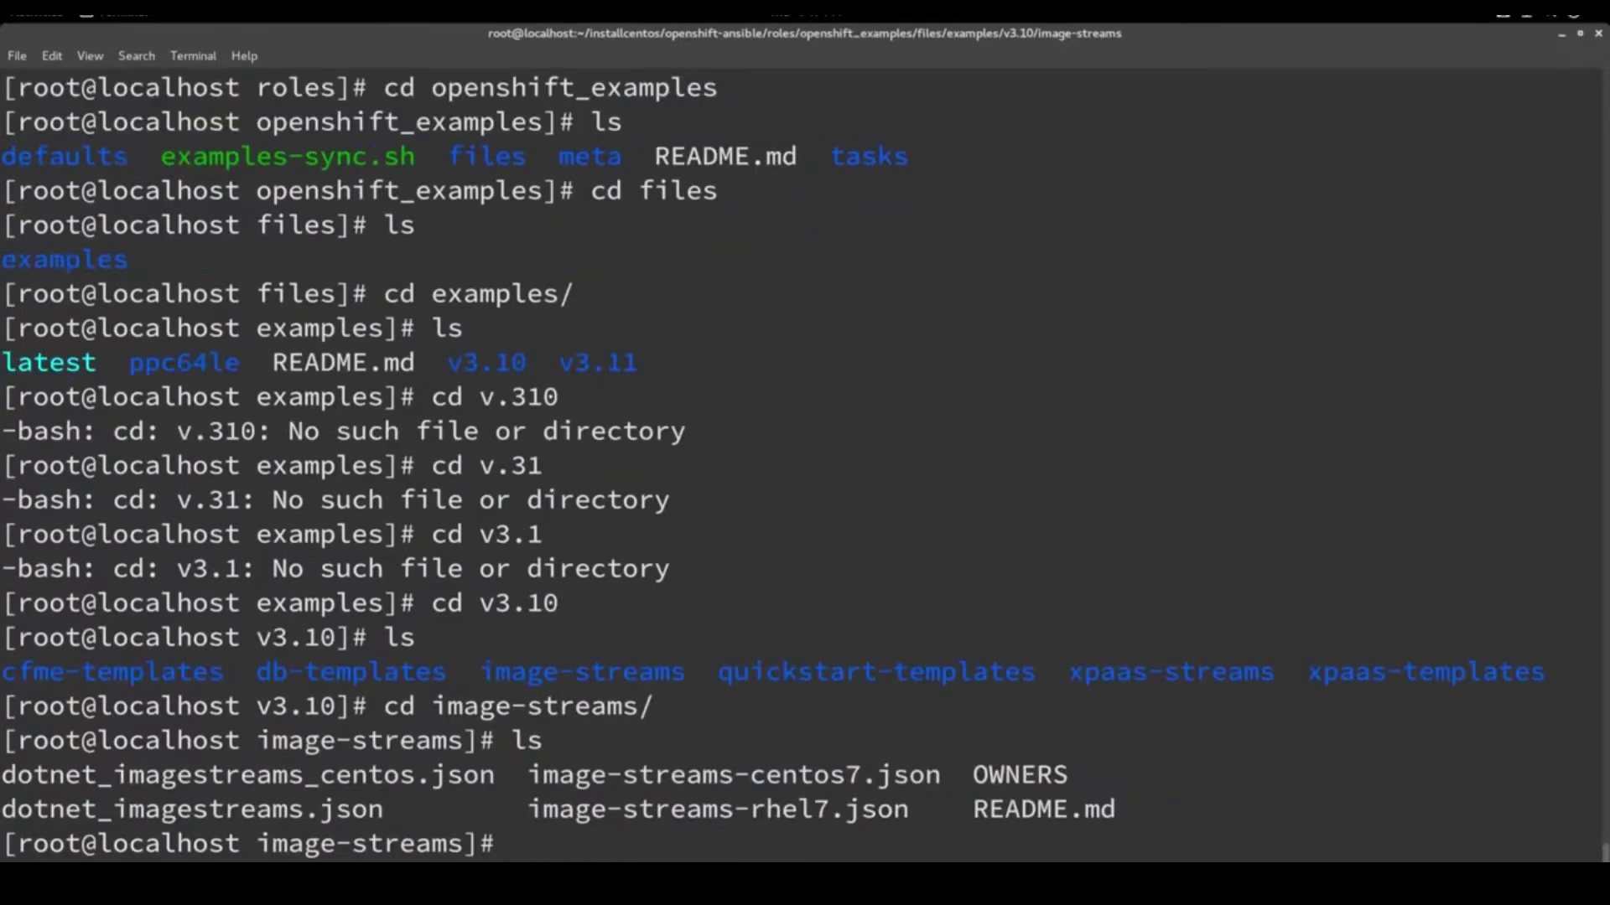
Clear the screen and print the current folder's full path with pwd
{"action": "type", "text": "clear"}
{"action": "key", "text": "Return"}
{"action": "type", "text": "pwd"}
{"action": "key", "text": "Return"}
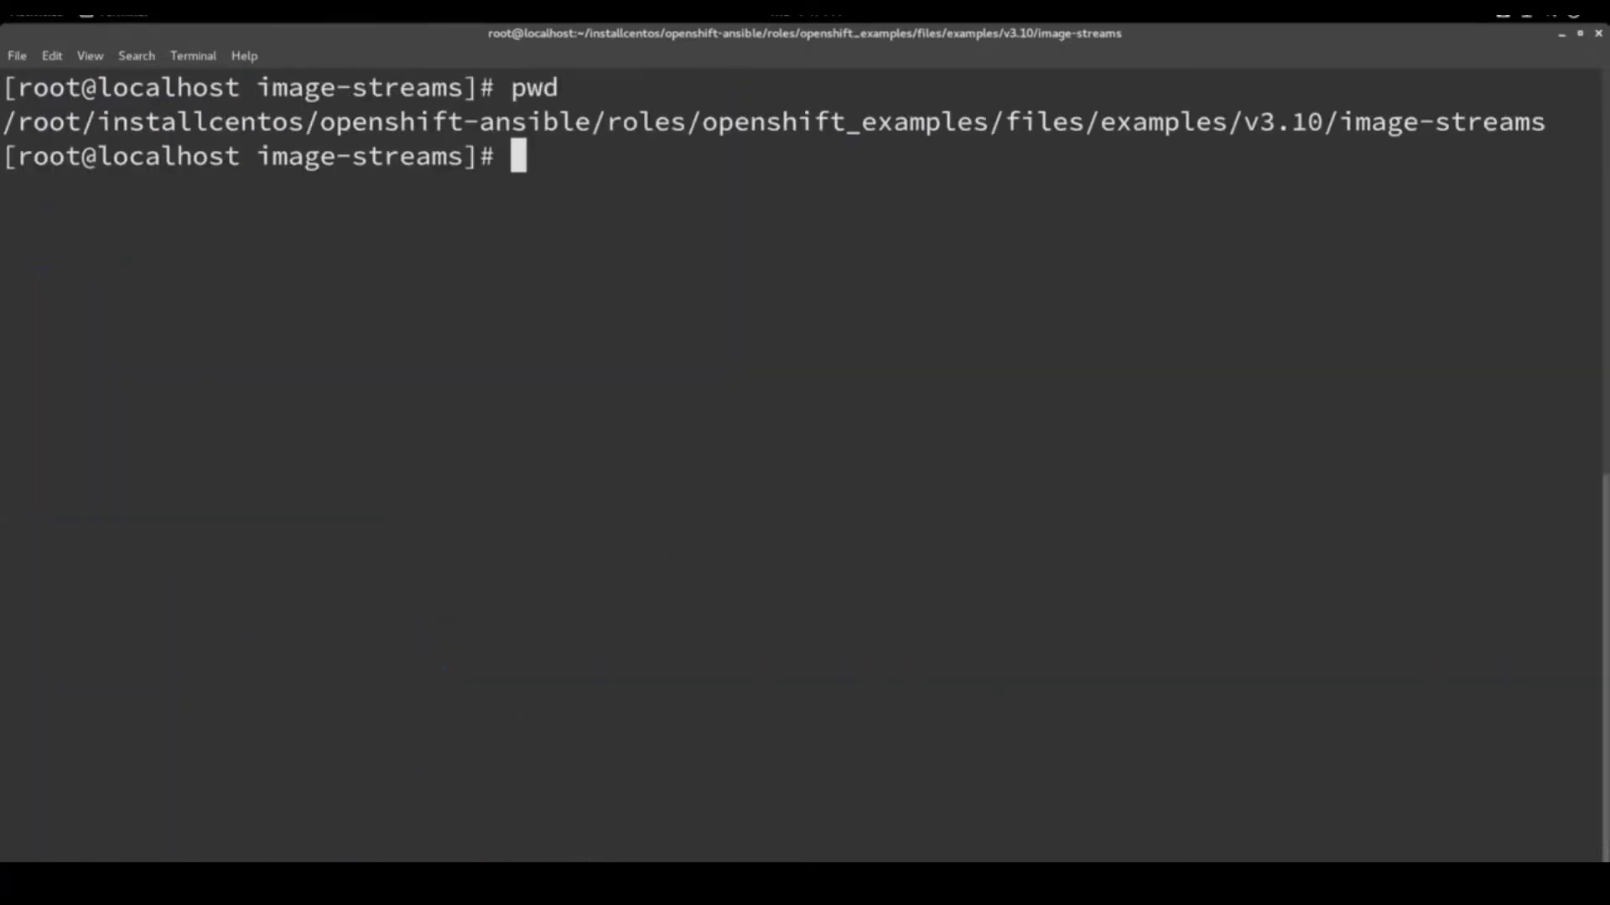